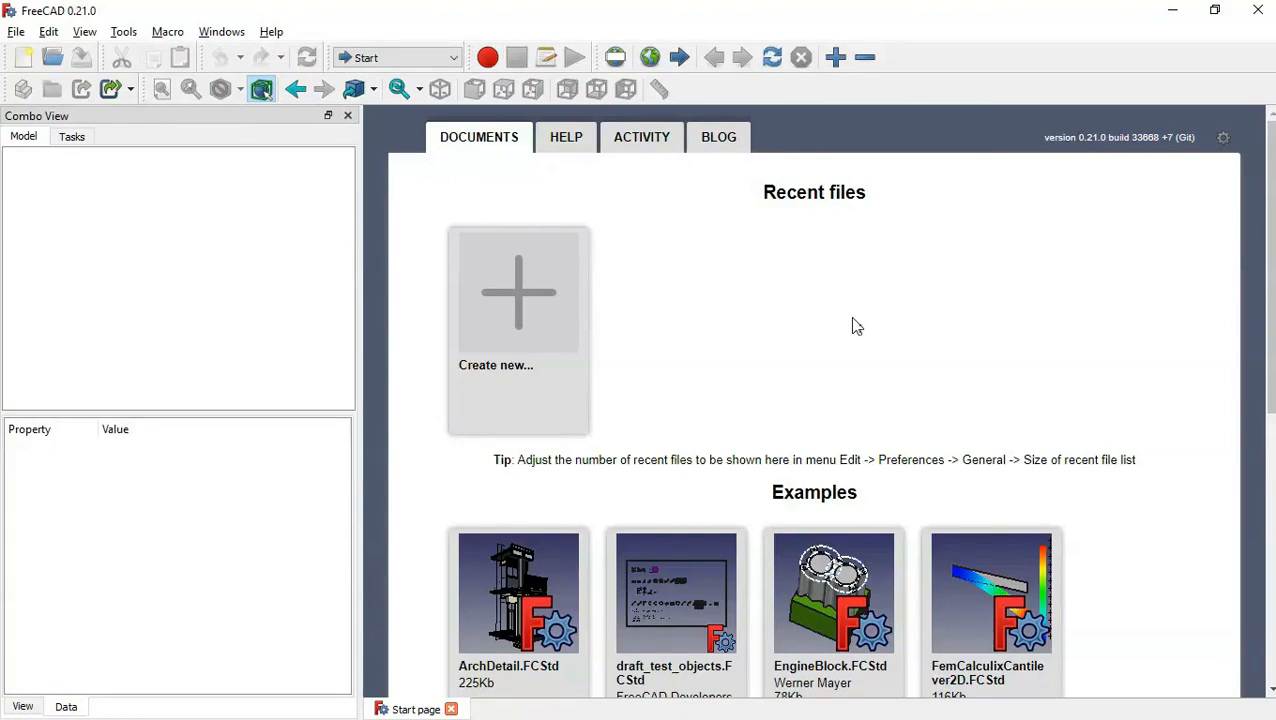
# Step: Open the document Practical_Exercise_90.FCStd
pyautogui.click(52, 57)
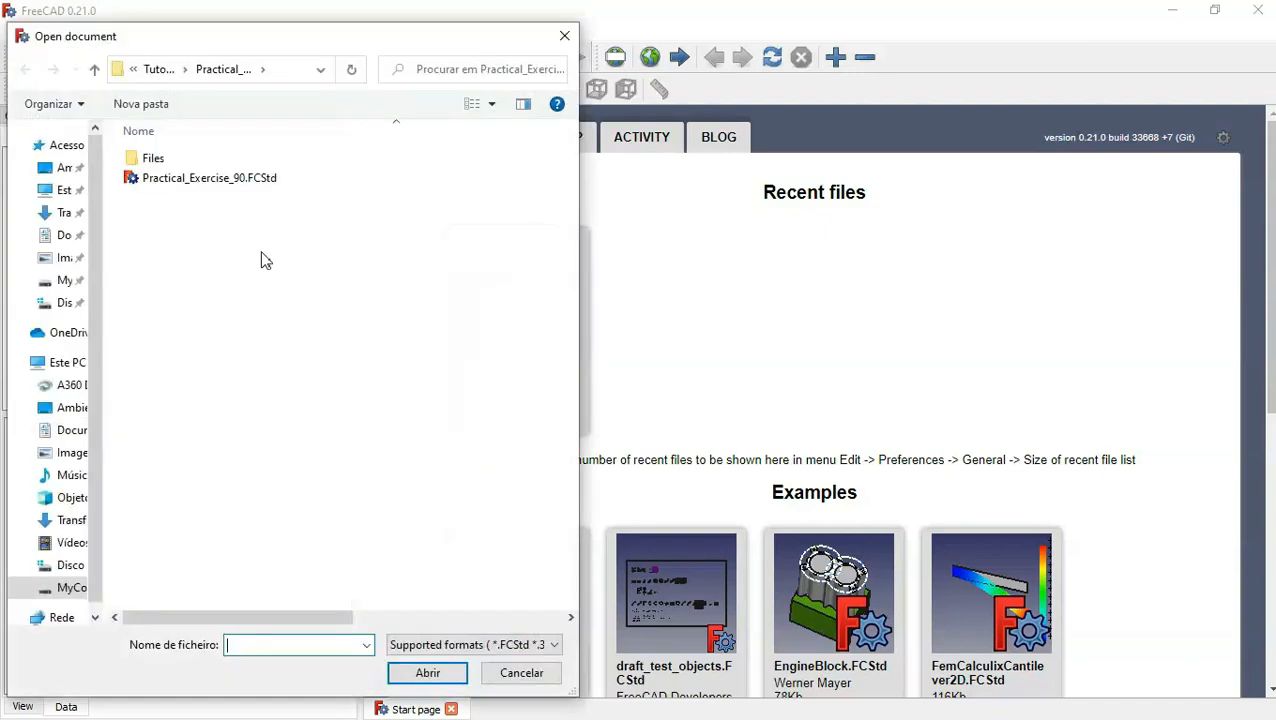
pyautogui.doubleClick(262, 177)
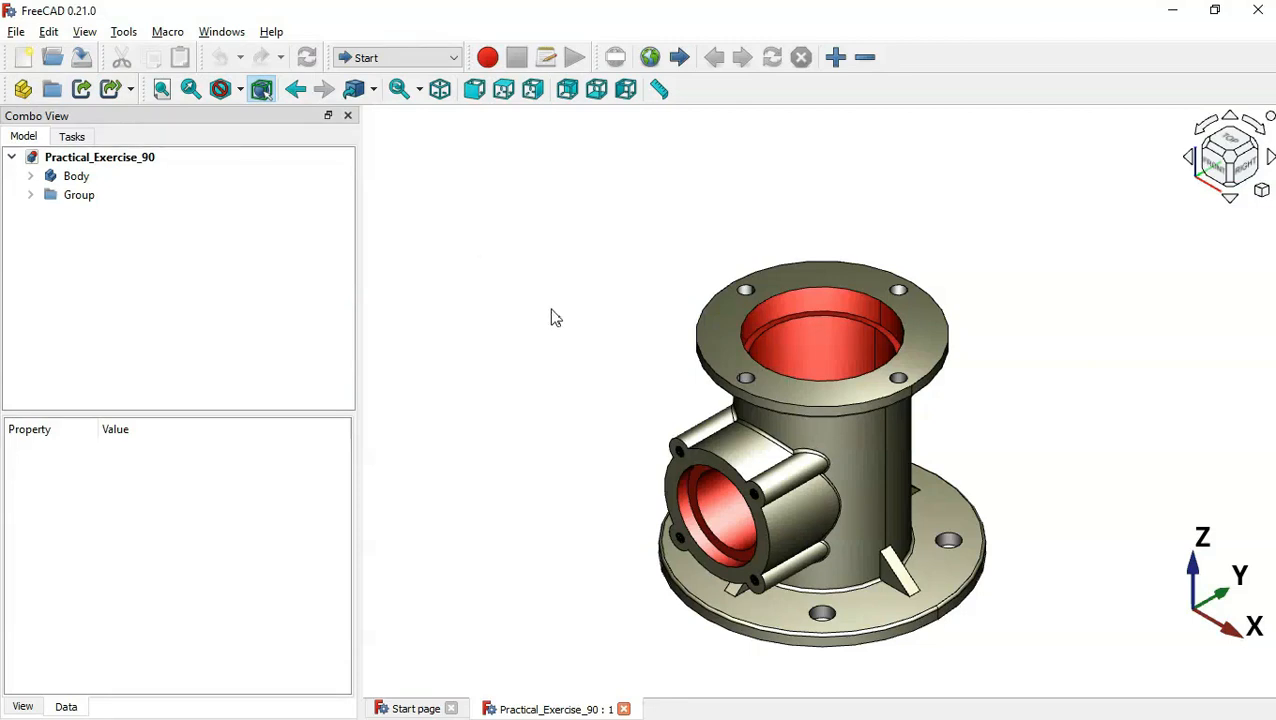
# Step: Open the TechDraw preferences and examine the general settings, including the available label fonts
pyautogui.click(55, 36)
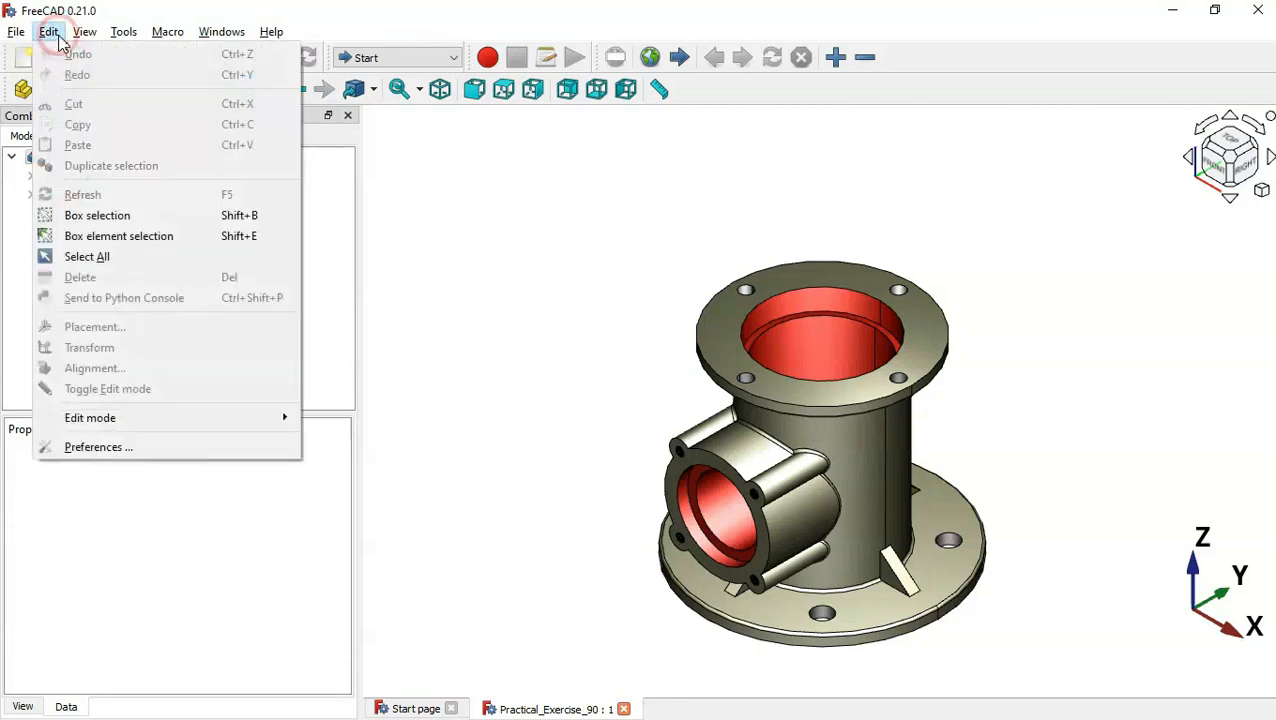
pyautogui.click(245, 447)
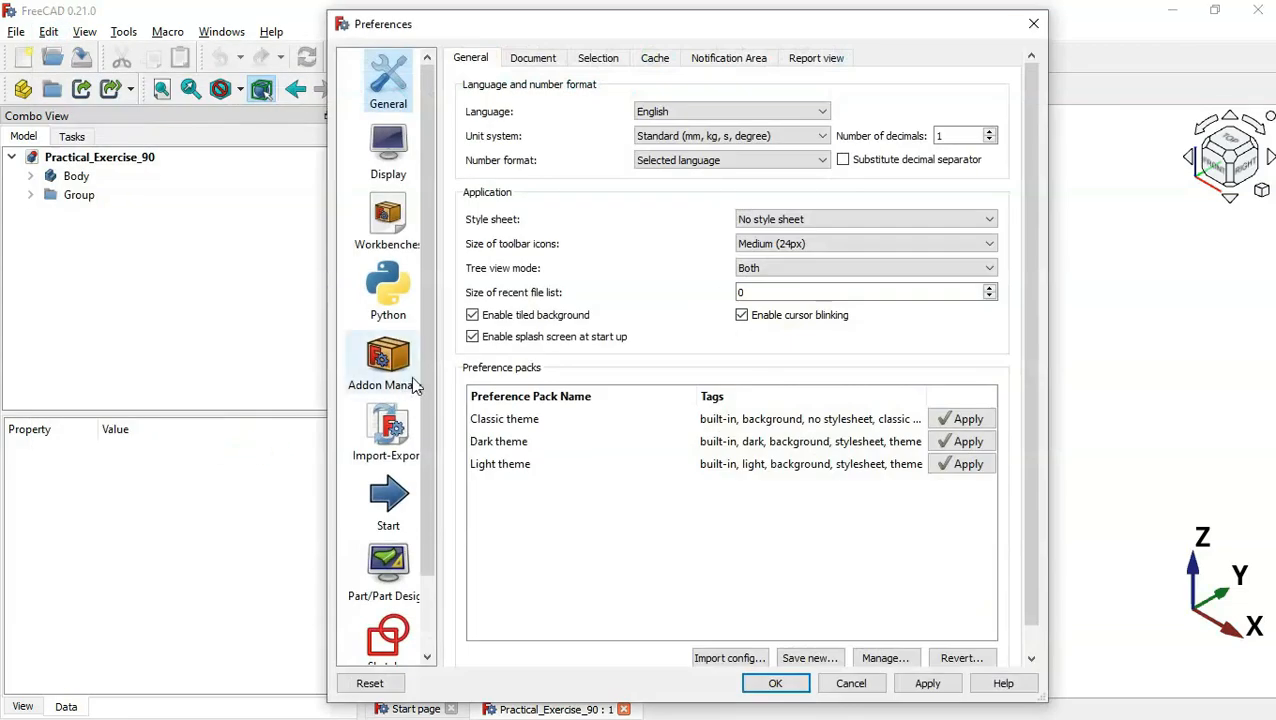
pyautogui.scroll(-2, 420, 385)
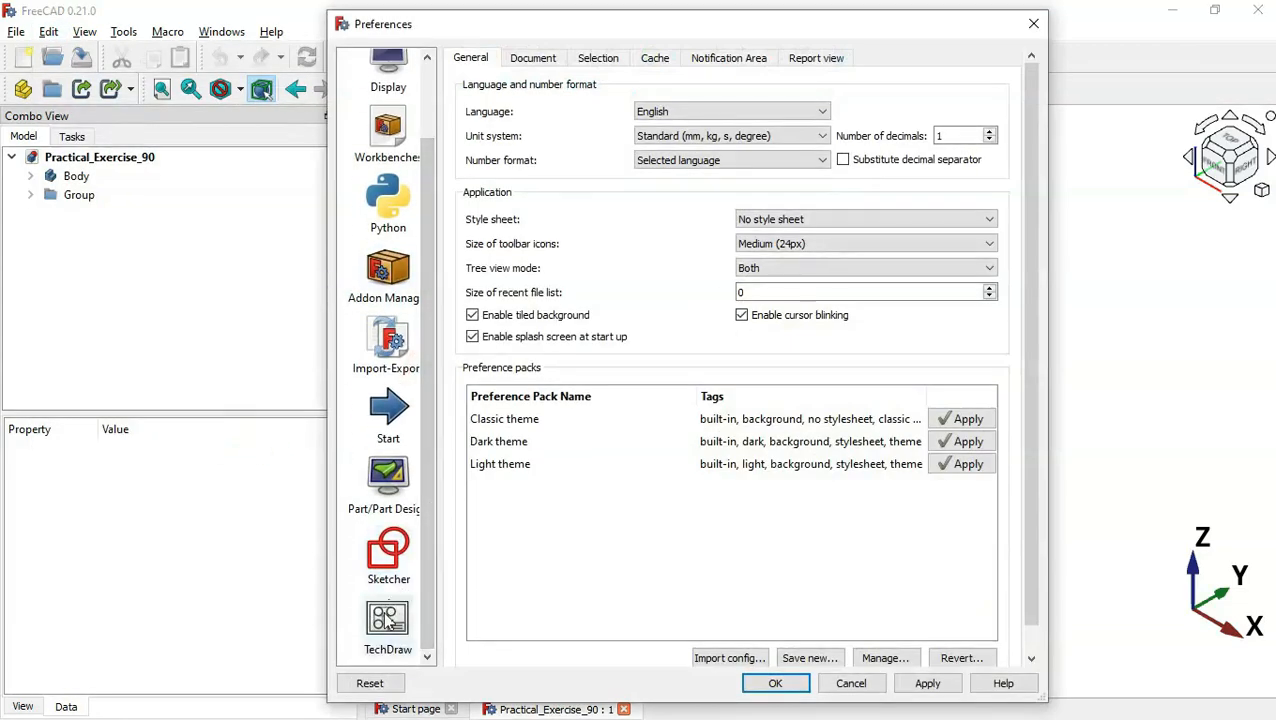
pyautogui.click(388, 622)
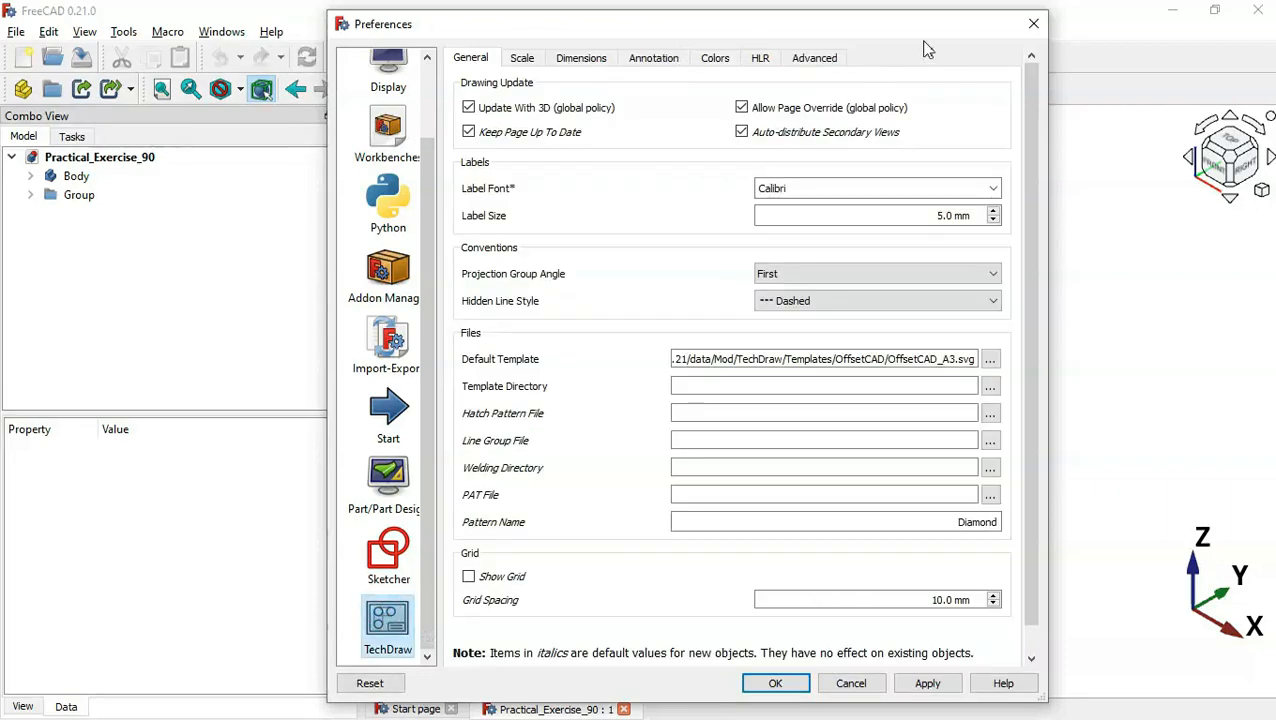
pyautogui.moveTo(929, 33); pyautogui.dragTo(643, 31)
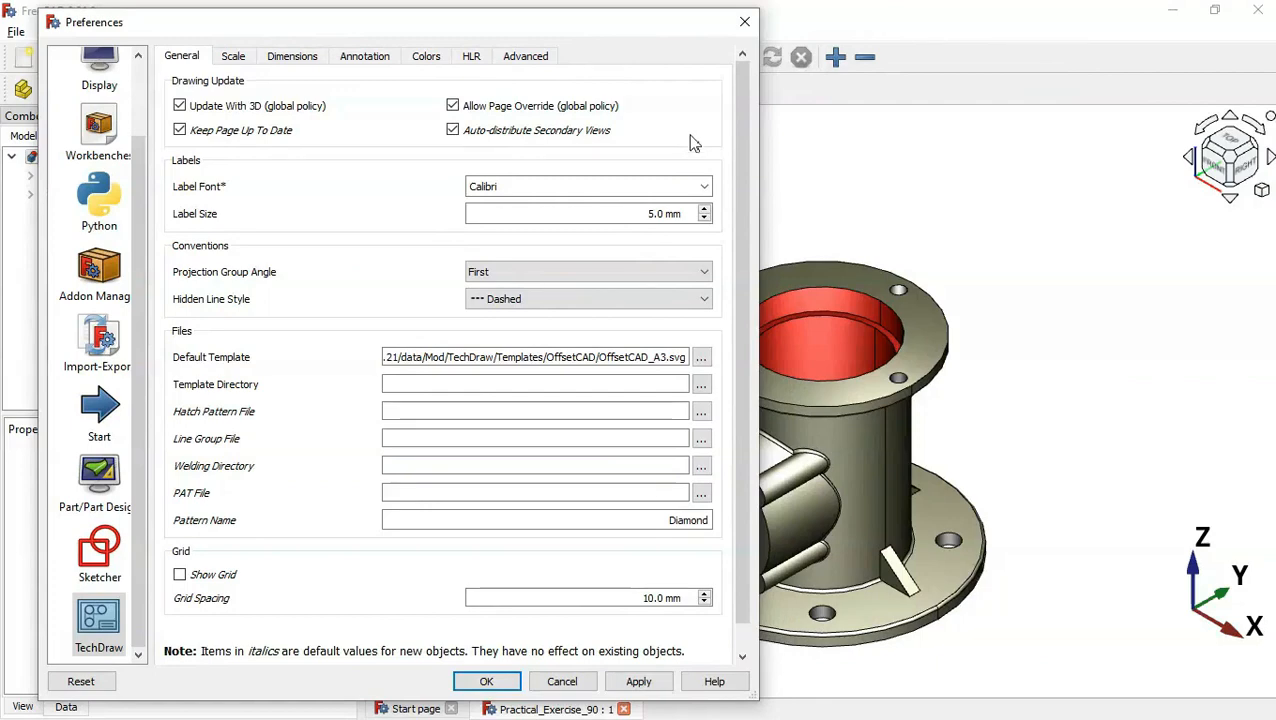
pyautogui.click(704, 187)
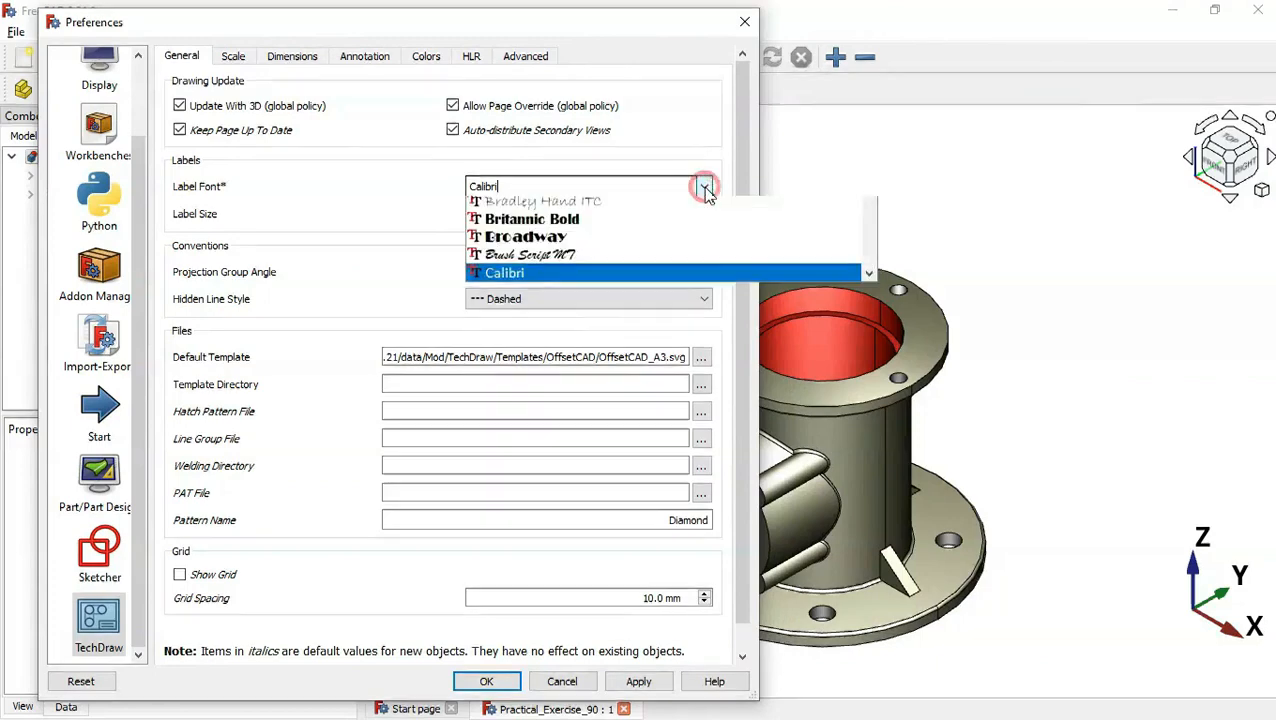
pyautogui.click(271, 179)
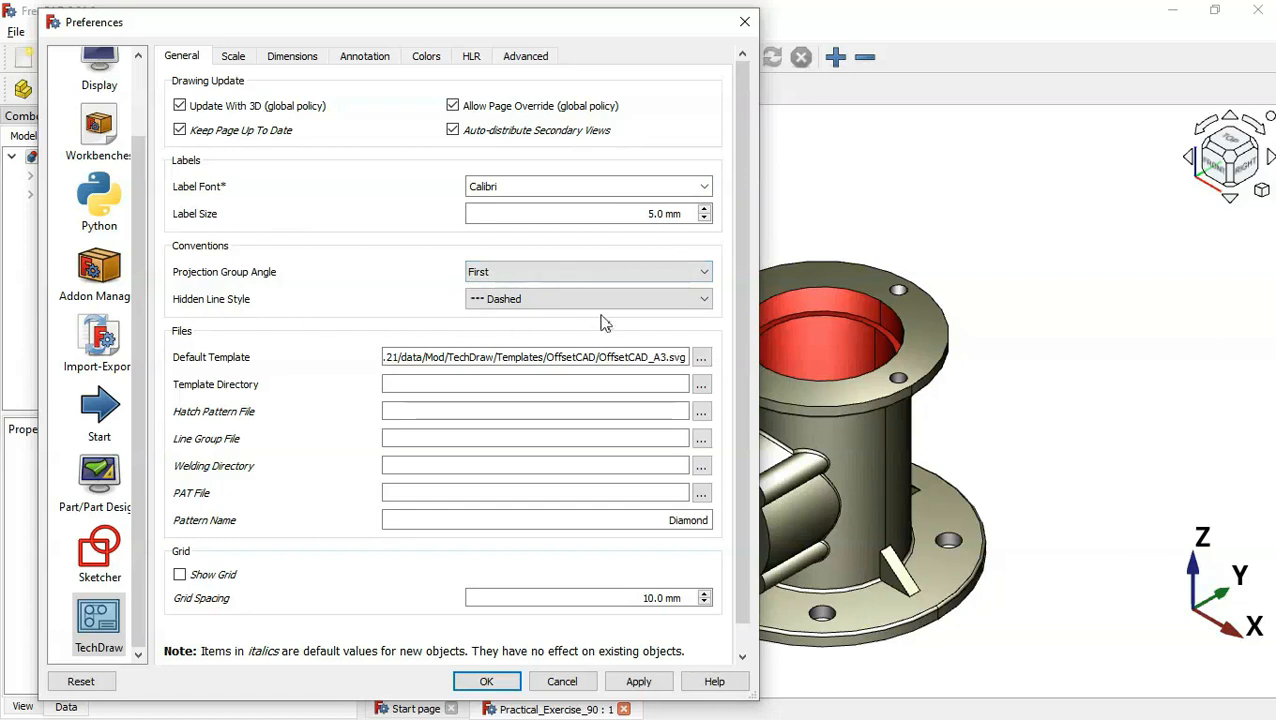
# Step: Review the TechDraw scale, dimensions, annotation and HLR preferences, and apply them
pyautogui.click(236, 57)
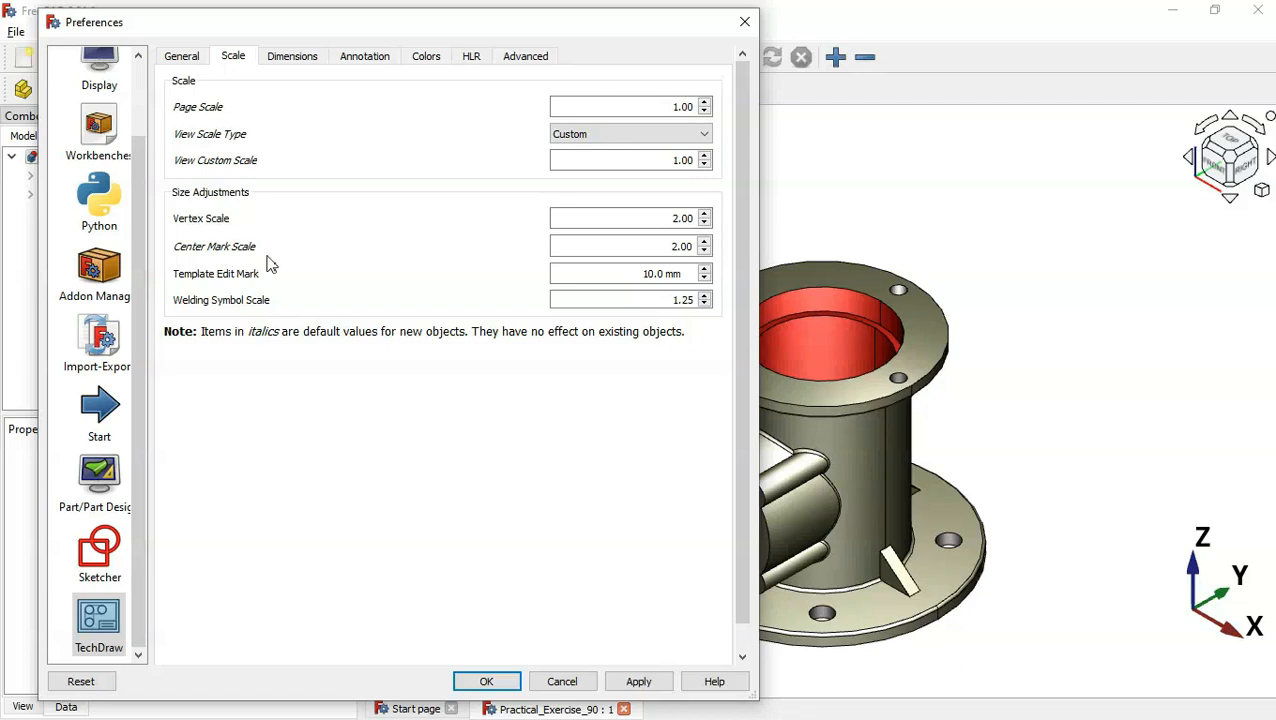
pyautogui.click(303, 60)
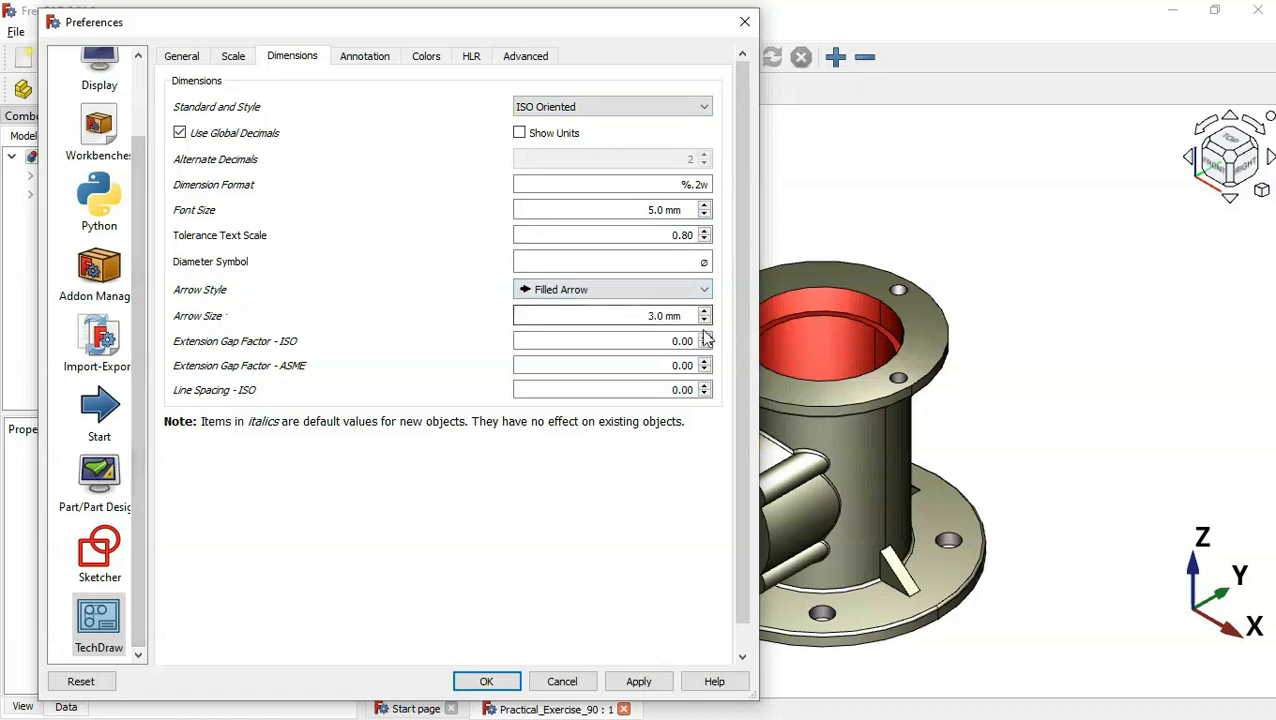
pyautogui.click(376, 56)
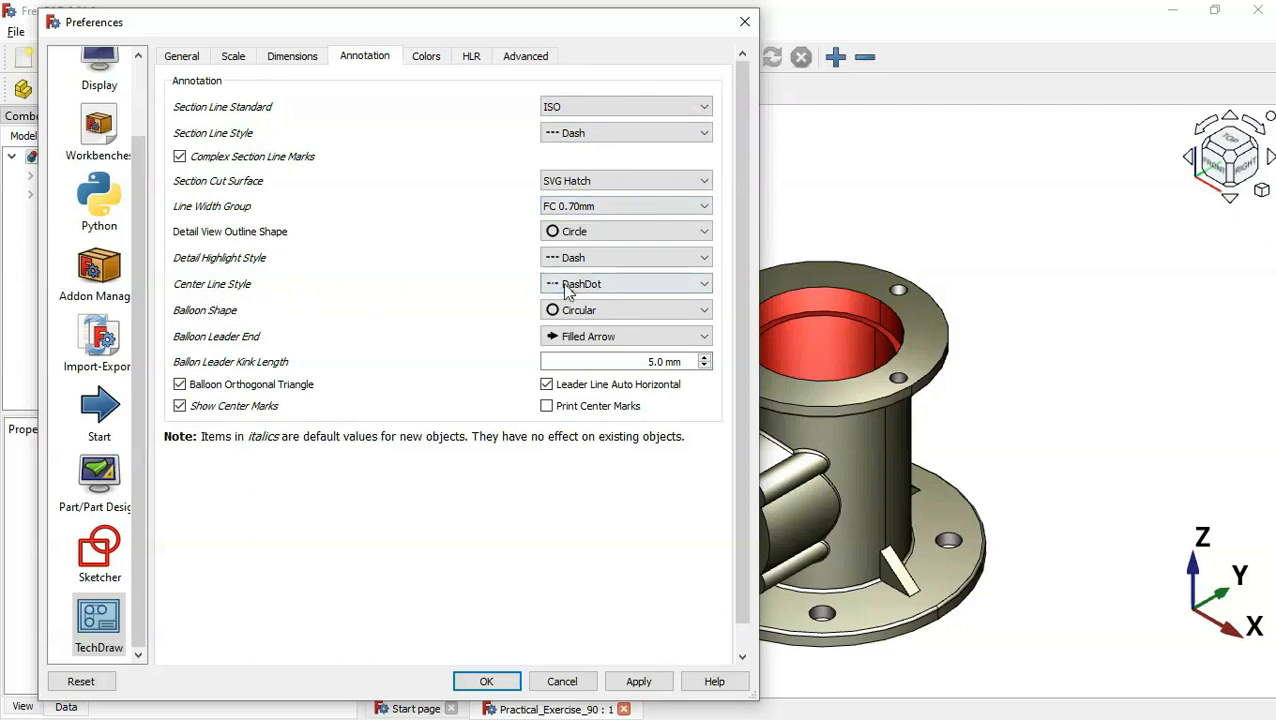
pyautogui.click(468, 60)
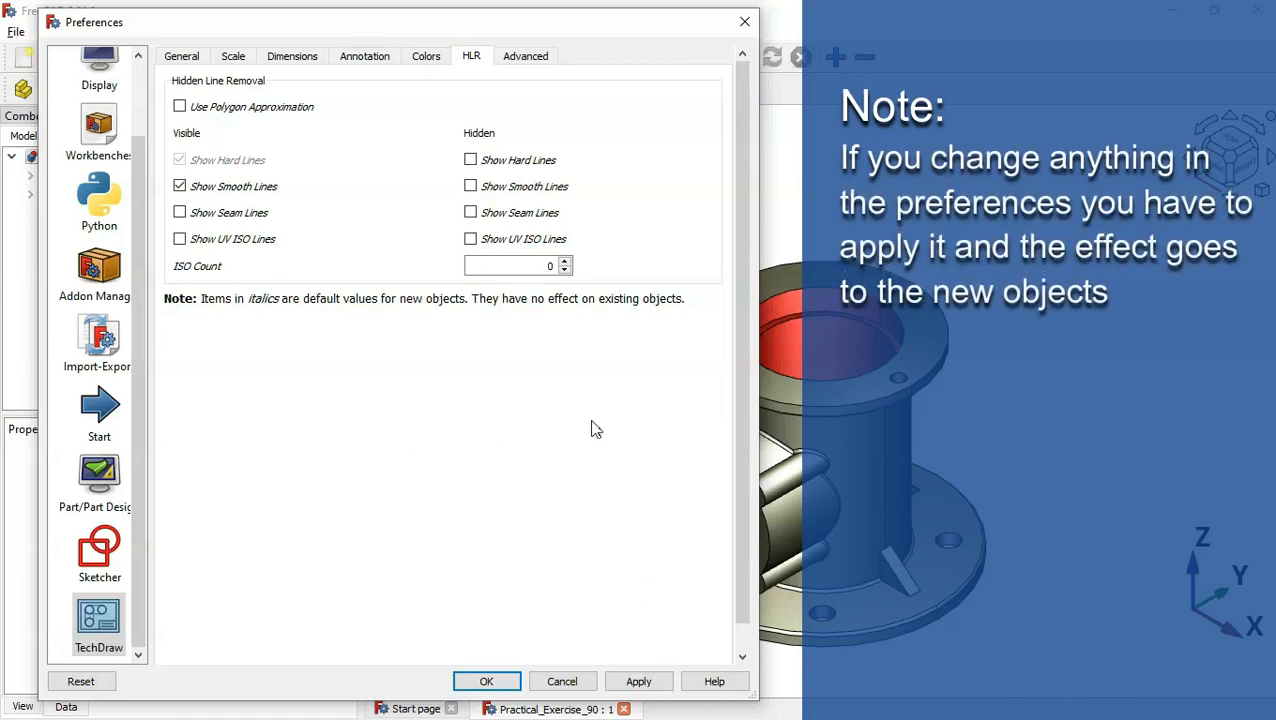
pyautogui.click(640, 681)
pyautogui.click(488, 681)
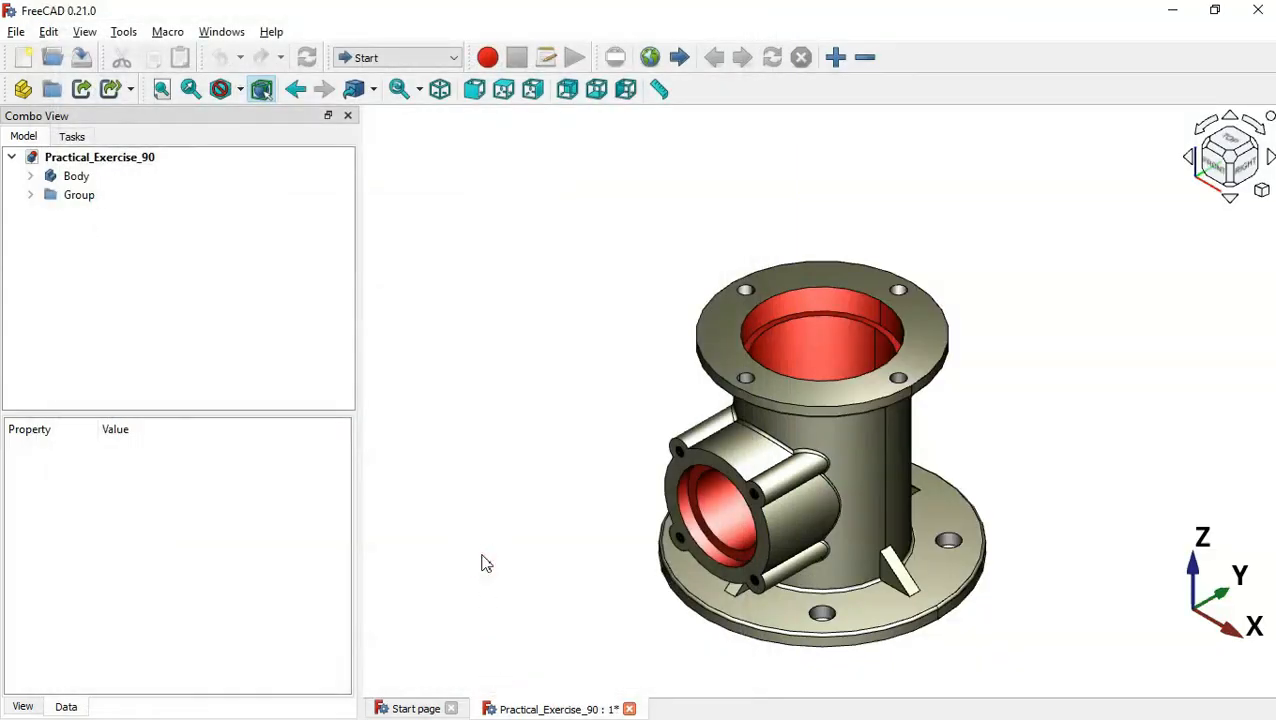
# Step: Save the document and switch to the TechDraw workbench
pyautogui.hotkey('ctrl', 's')
pyautogui.click(419, 54)
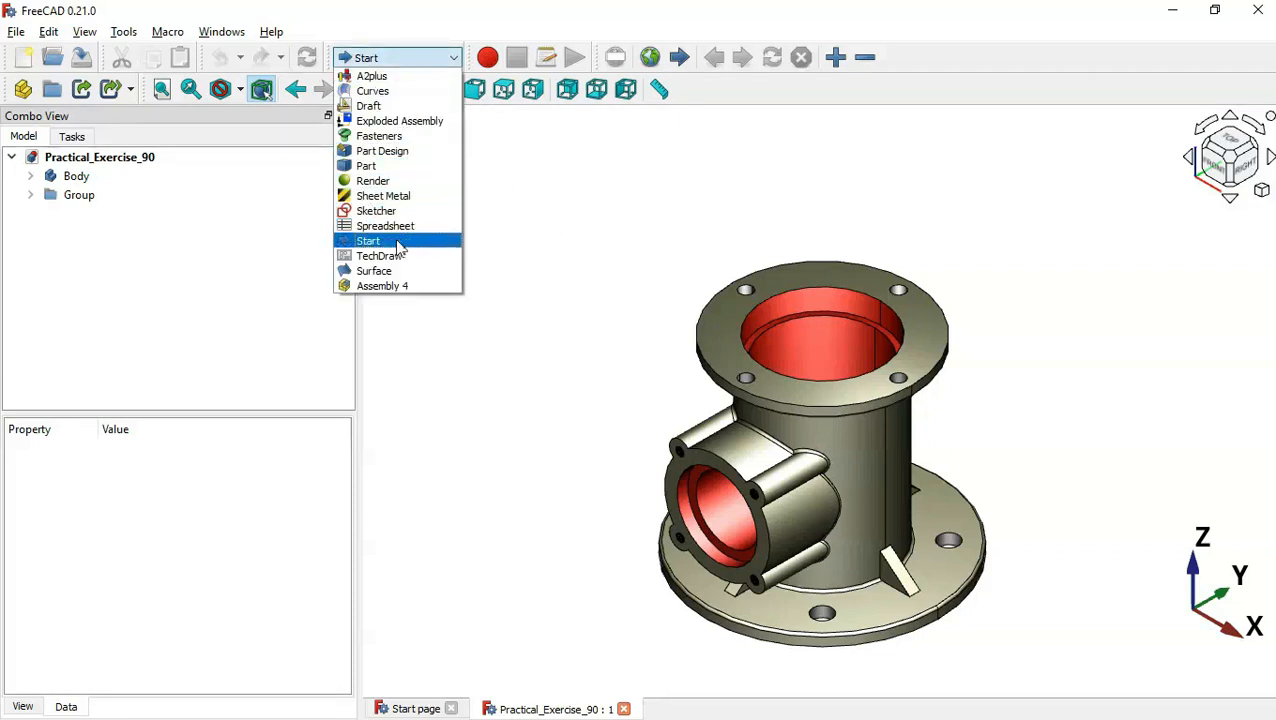
pyautogui.click(392, 256)
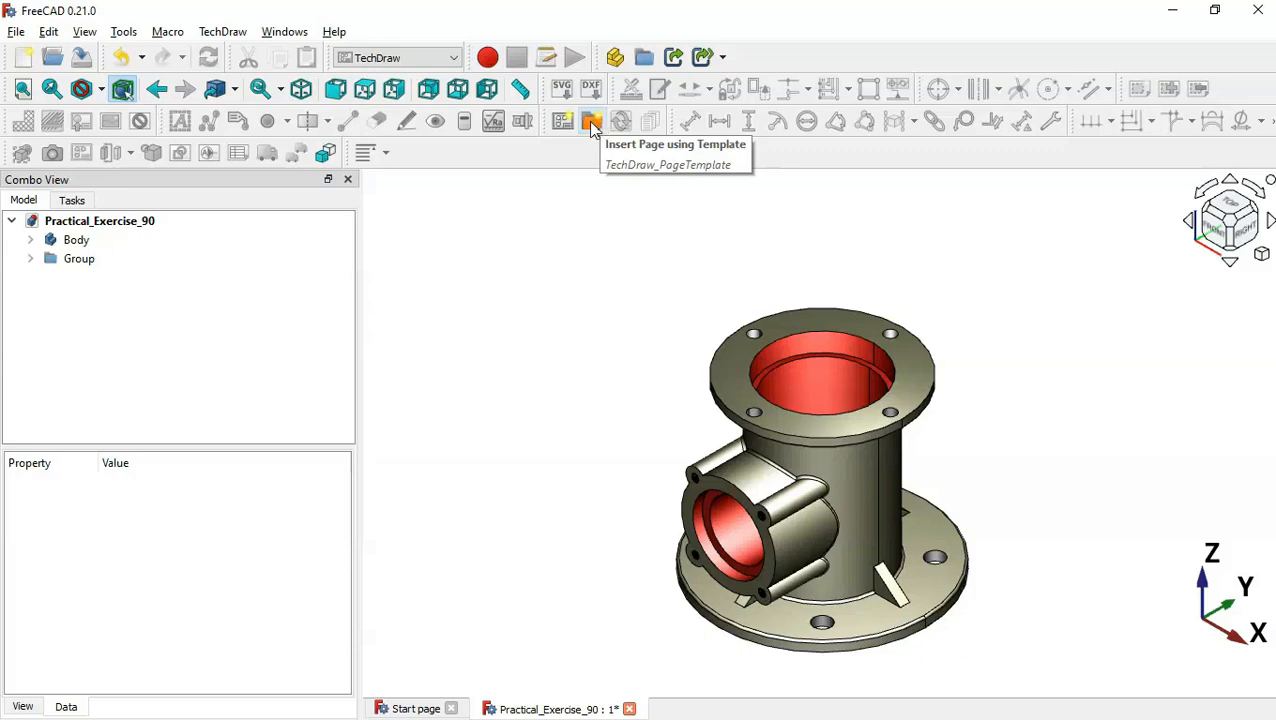
# Step: Insert a drawing page using the OffsetCAD_A3.svg template from the OffsetCAD folder, and expand the page in the model tree
pyautogui.click(593, 124)
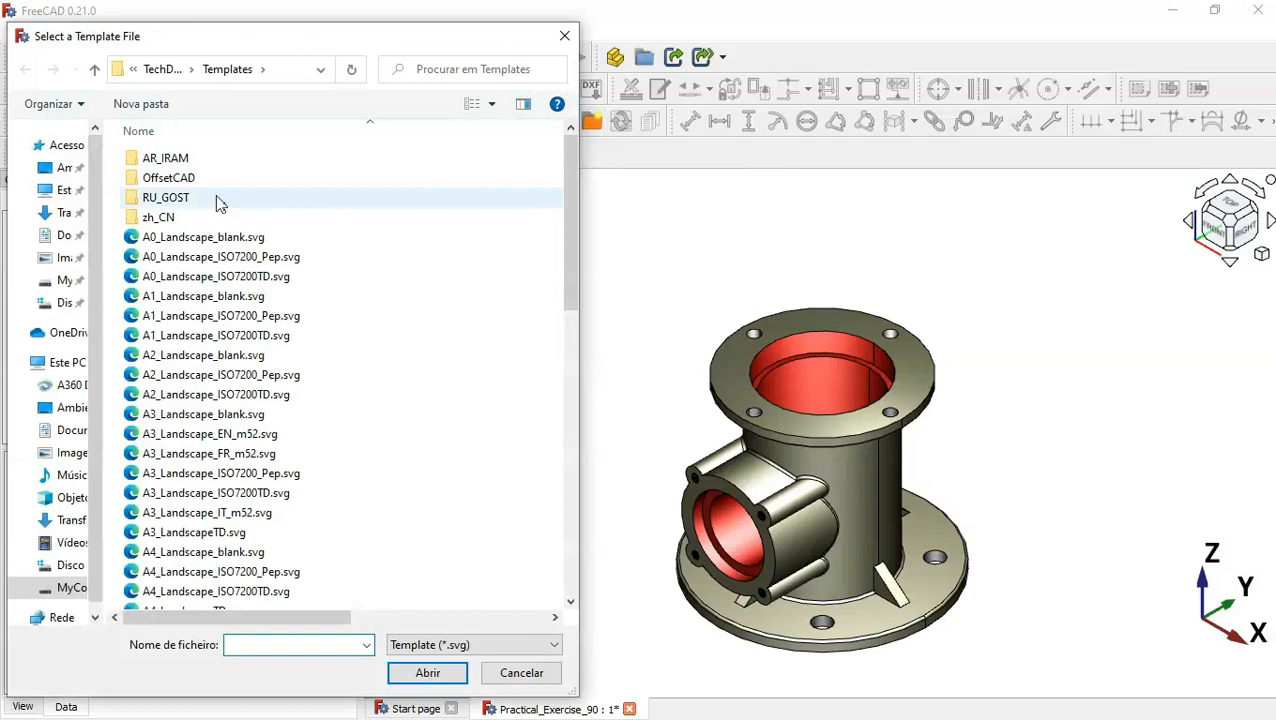
pyautogui.doubleClick(265, 177)
pyautogui.click(325, 160)
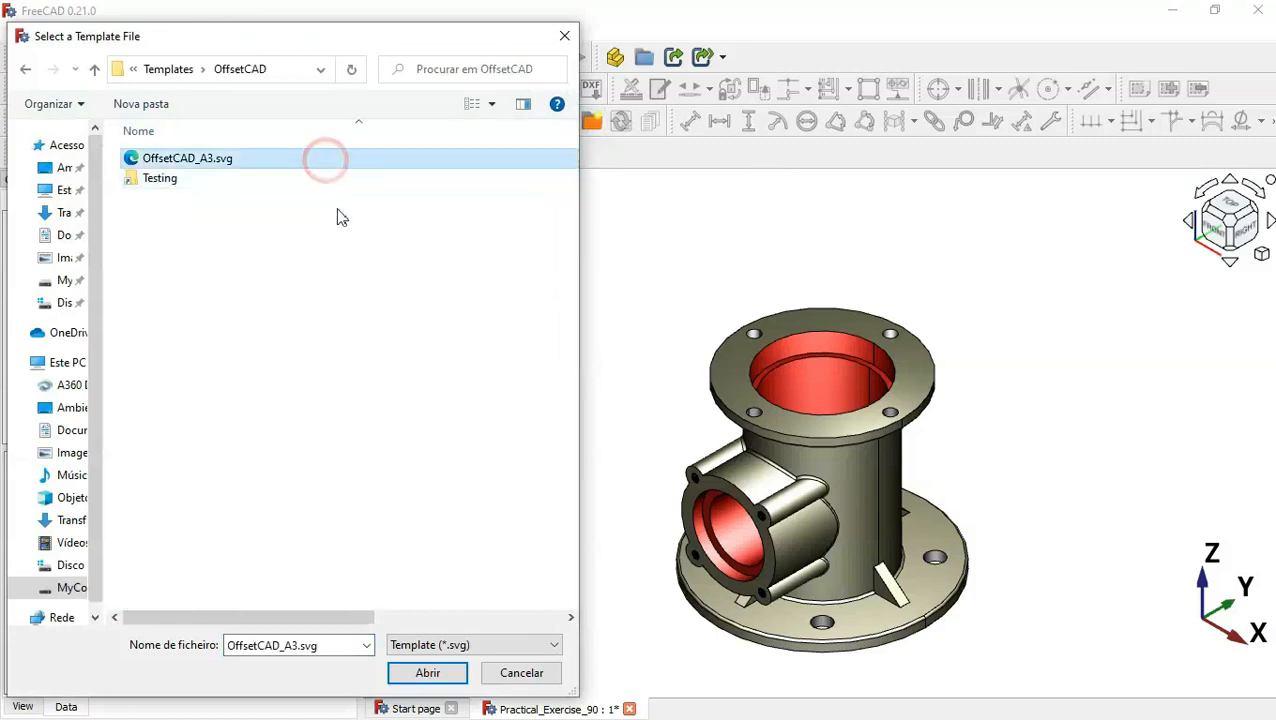
pyautogui.click(428, 673)
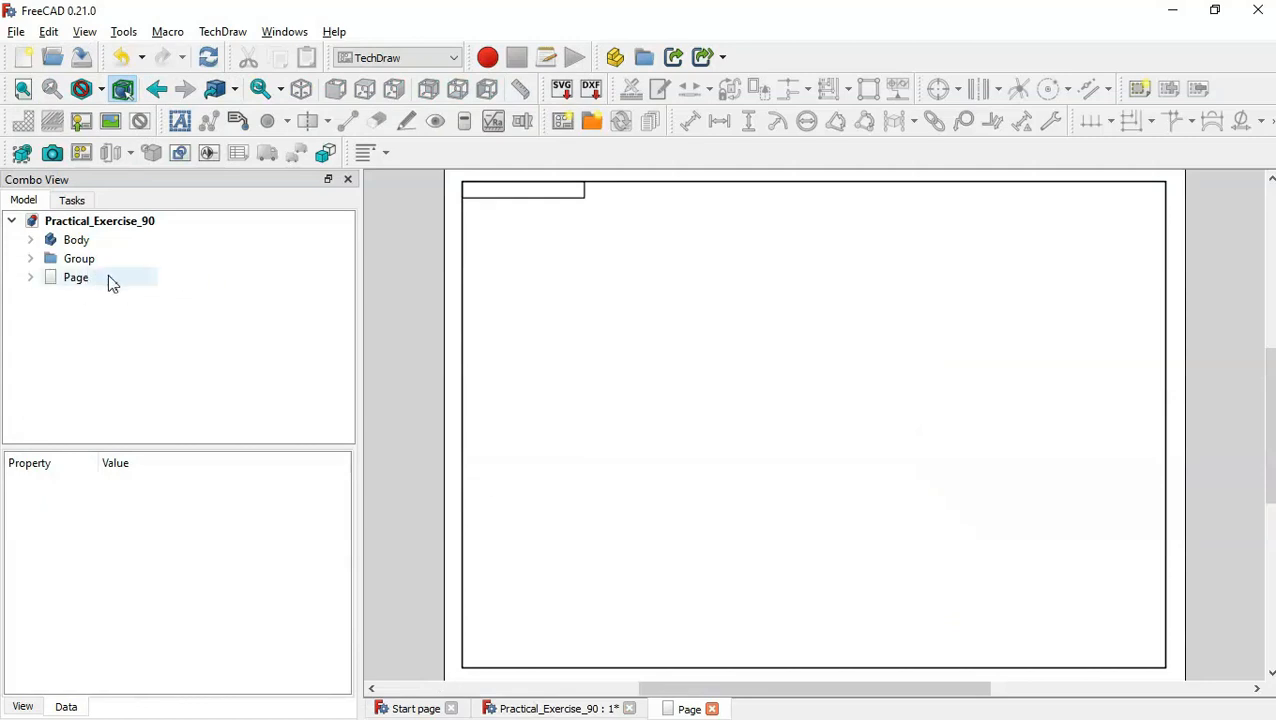
pyautogui.click(30, 279)
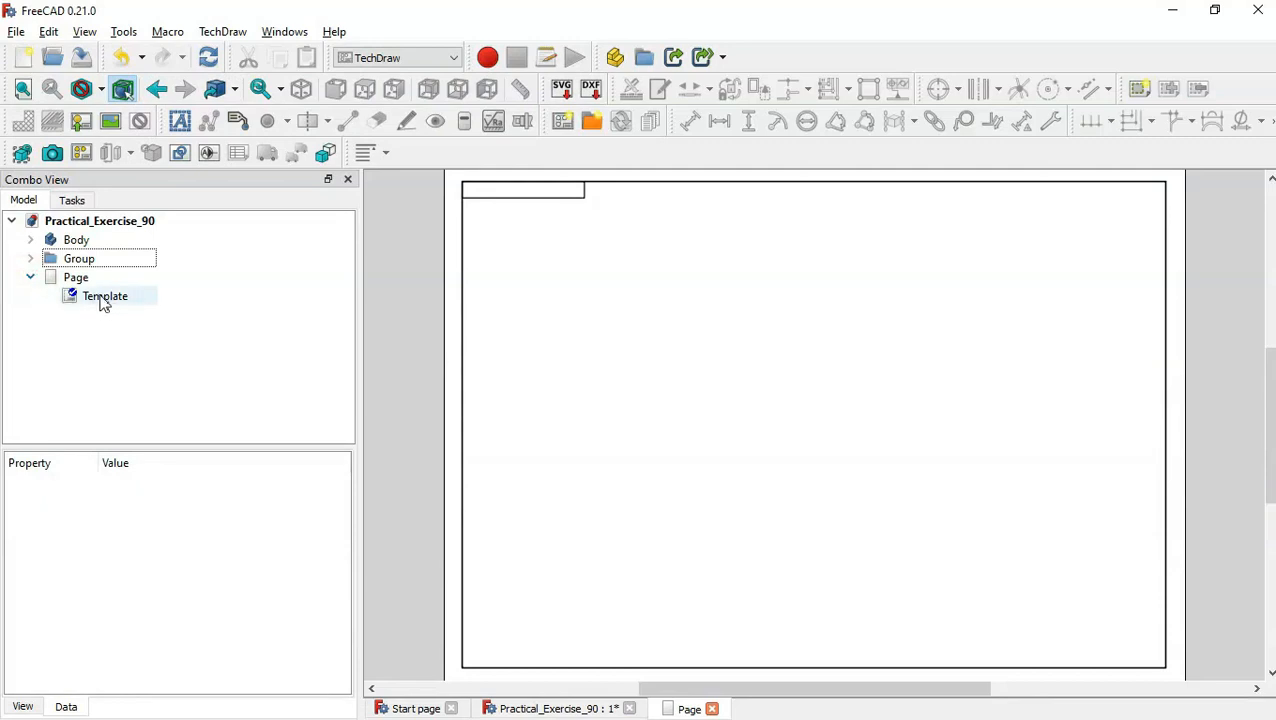
pyautogui.click(183, 330)
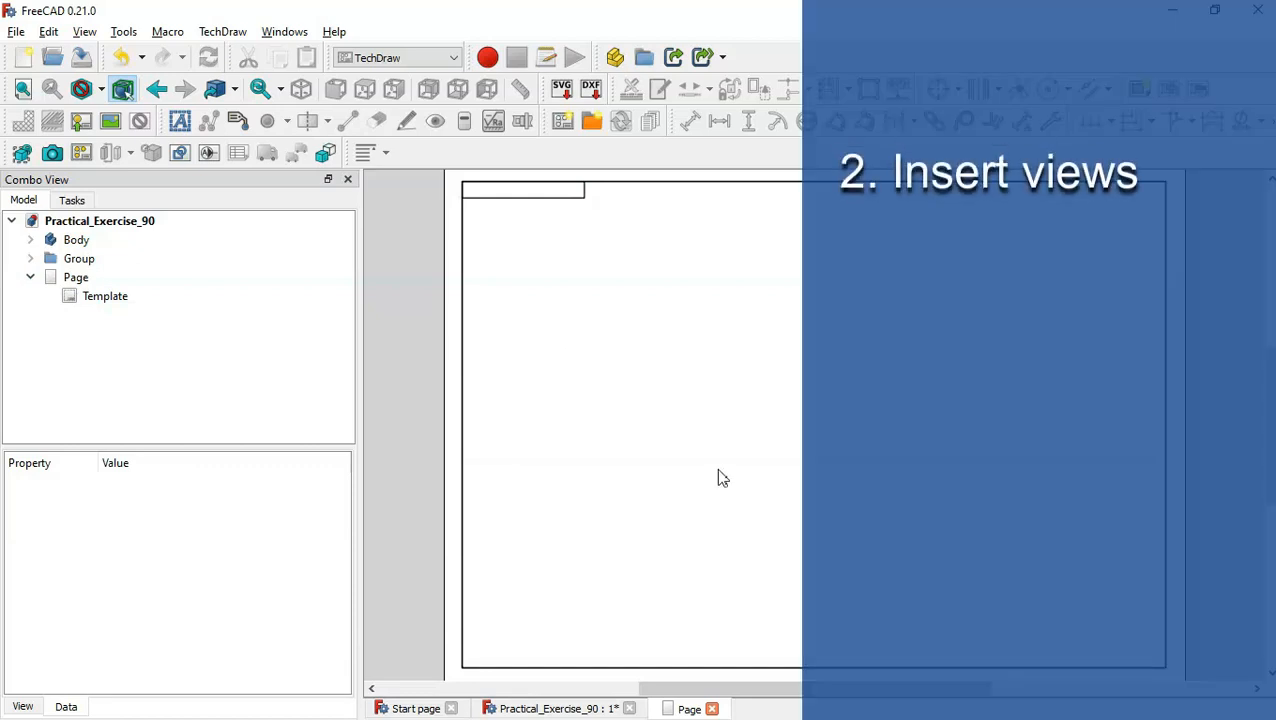
# Step: Insert a view of Body in its current 3D orientation into the drawing and display the page
pyautogui.click(543, 709)
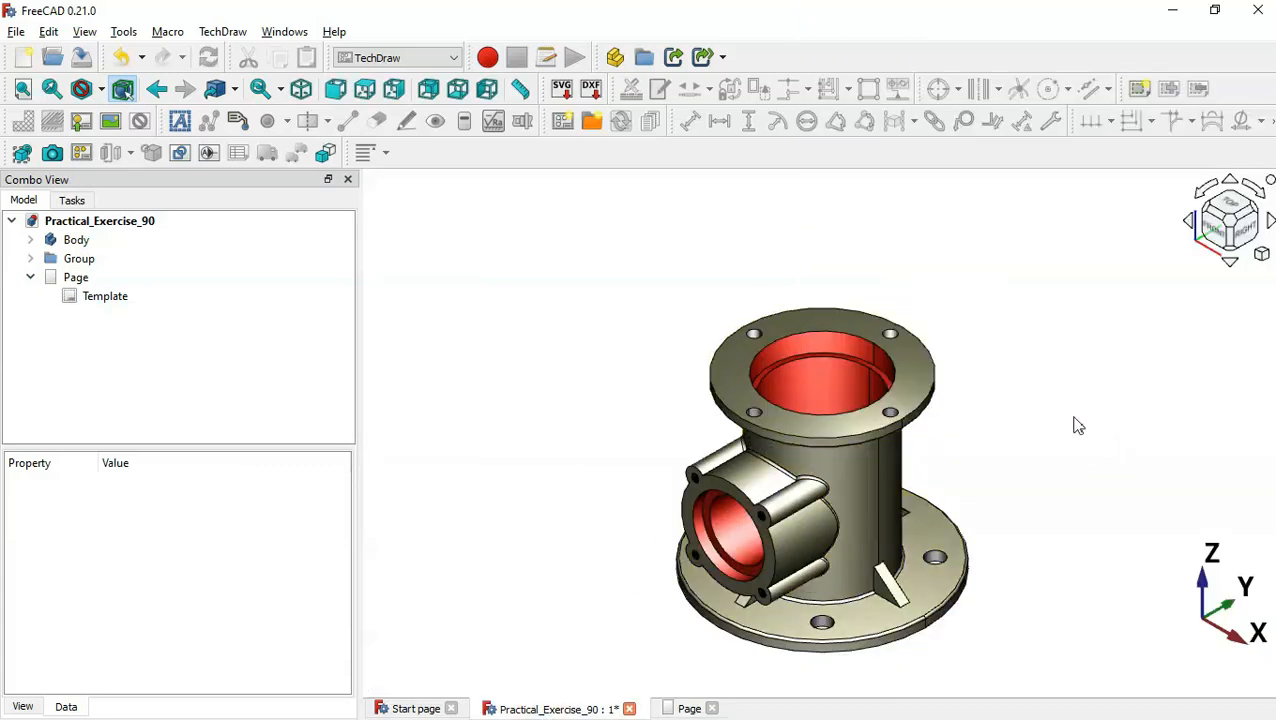
pyautogui.click(110, 249)
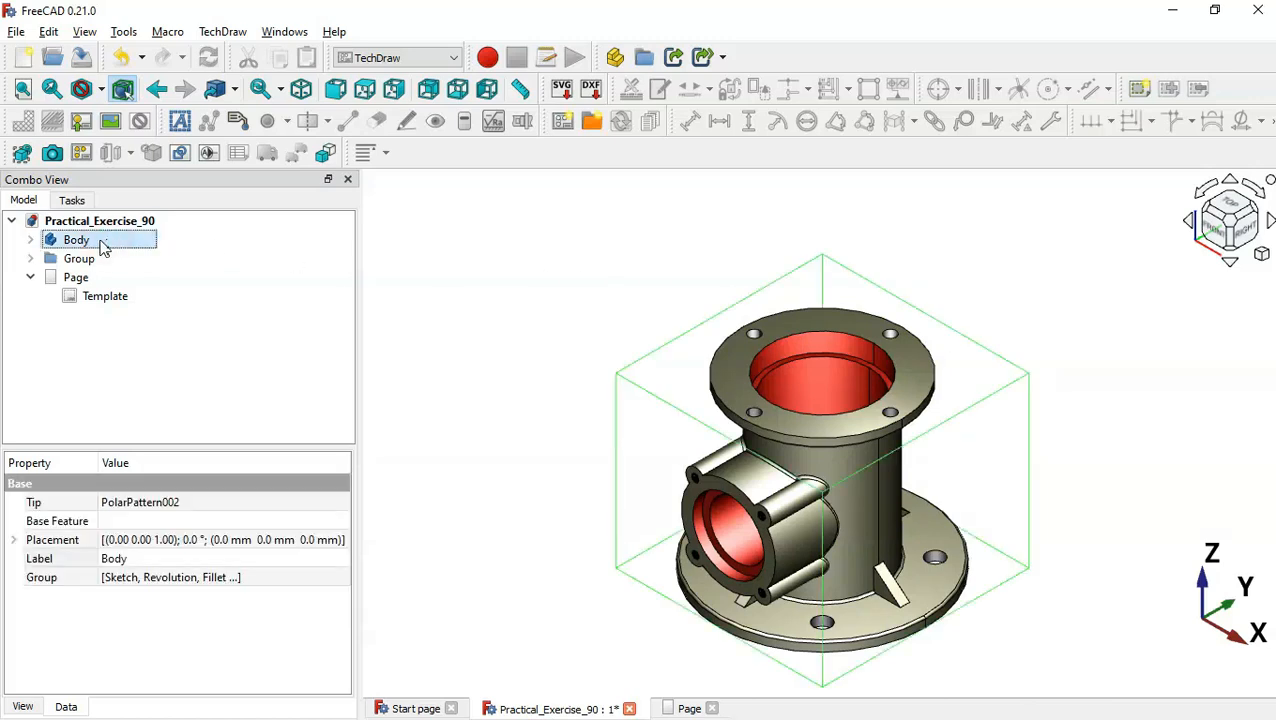
pyautogui.click(23, 155)
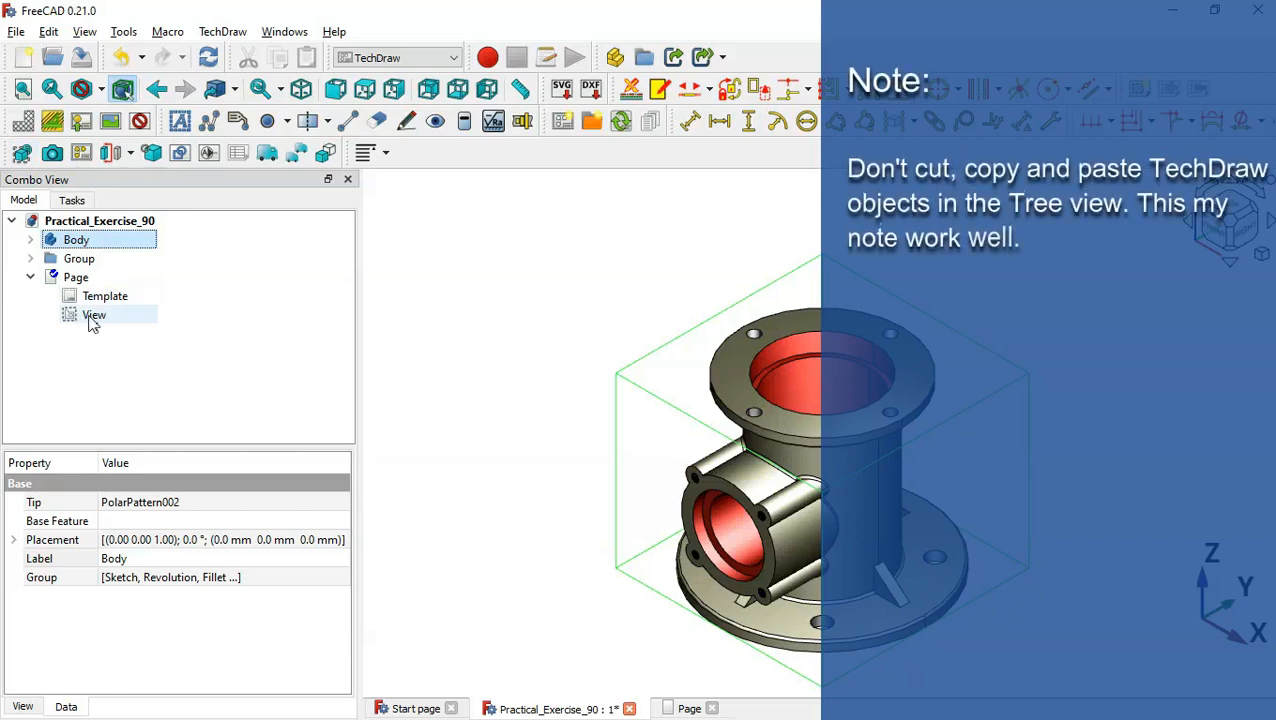
pyautogui.click(109, 318)
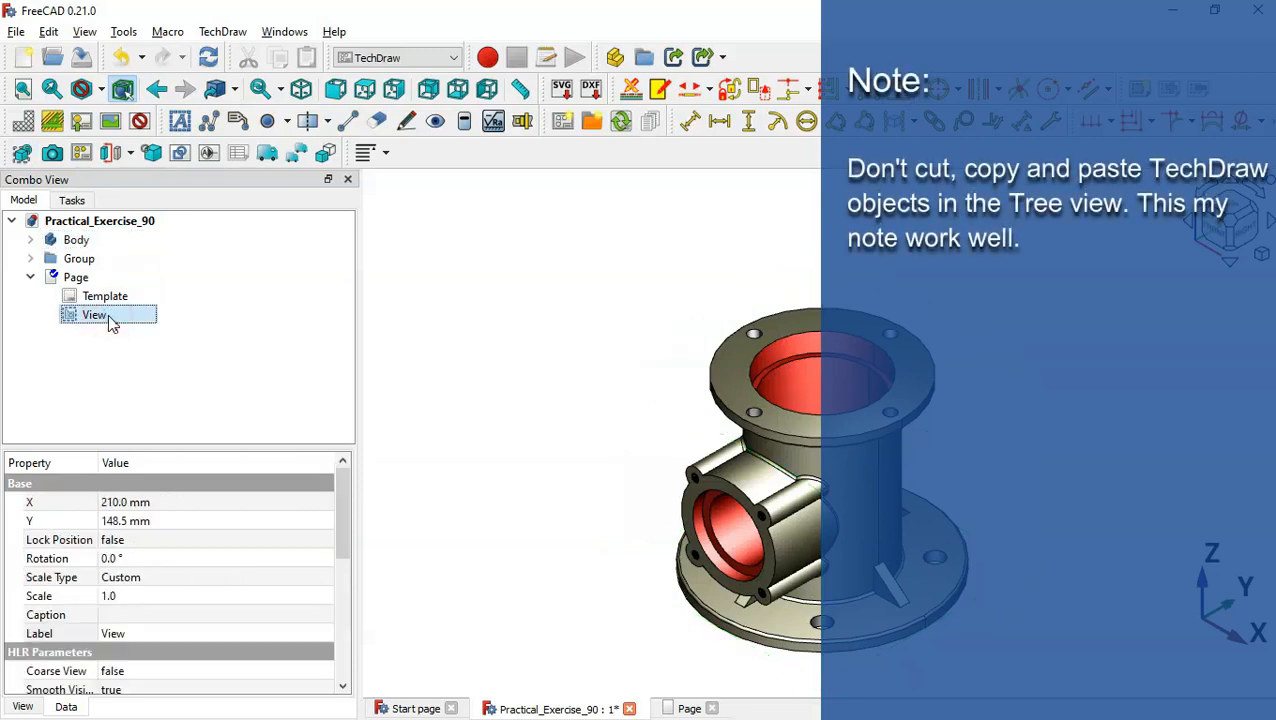
pyautogui.click(670, 708)
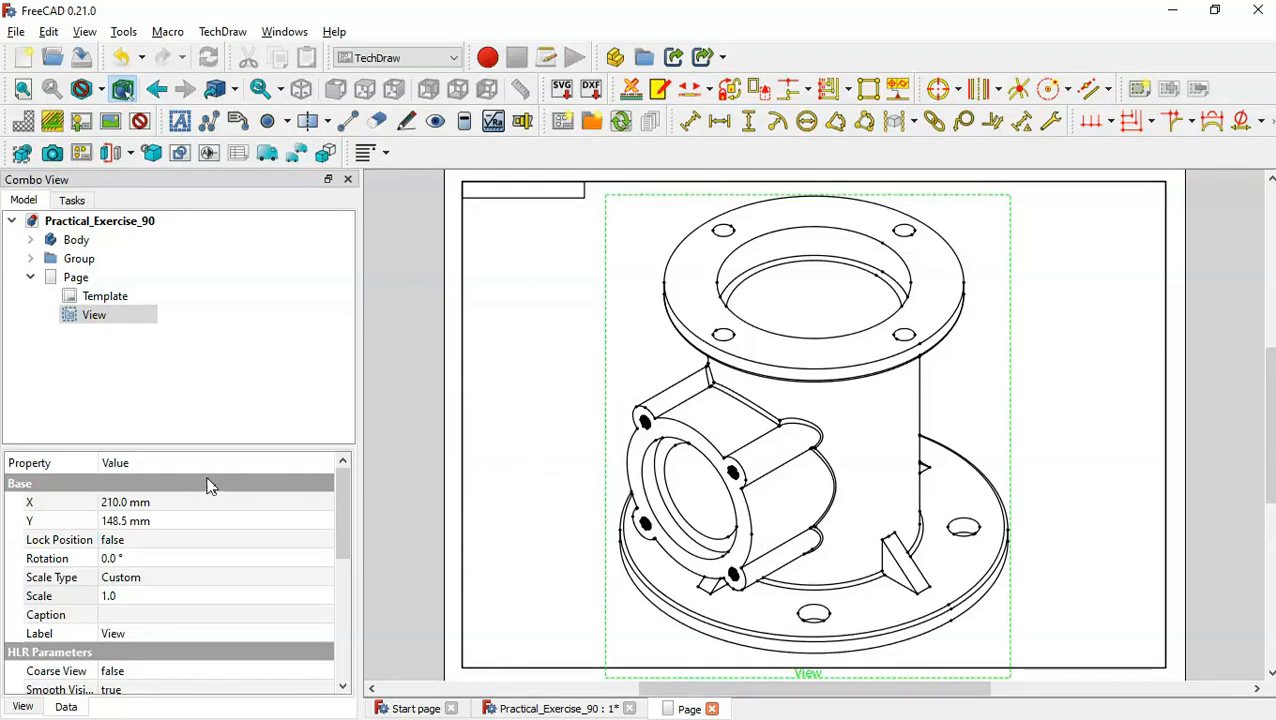
# Step: Set the scale of the inserted view to 0.5
pyautogui.click(200, 597)
pyautogui.write('0.5')
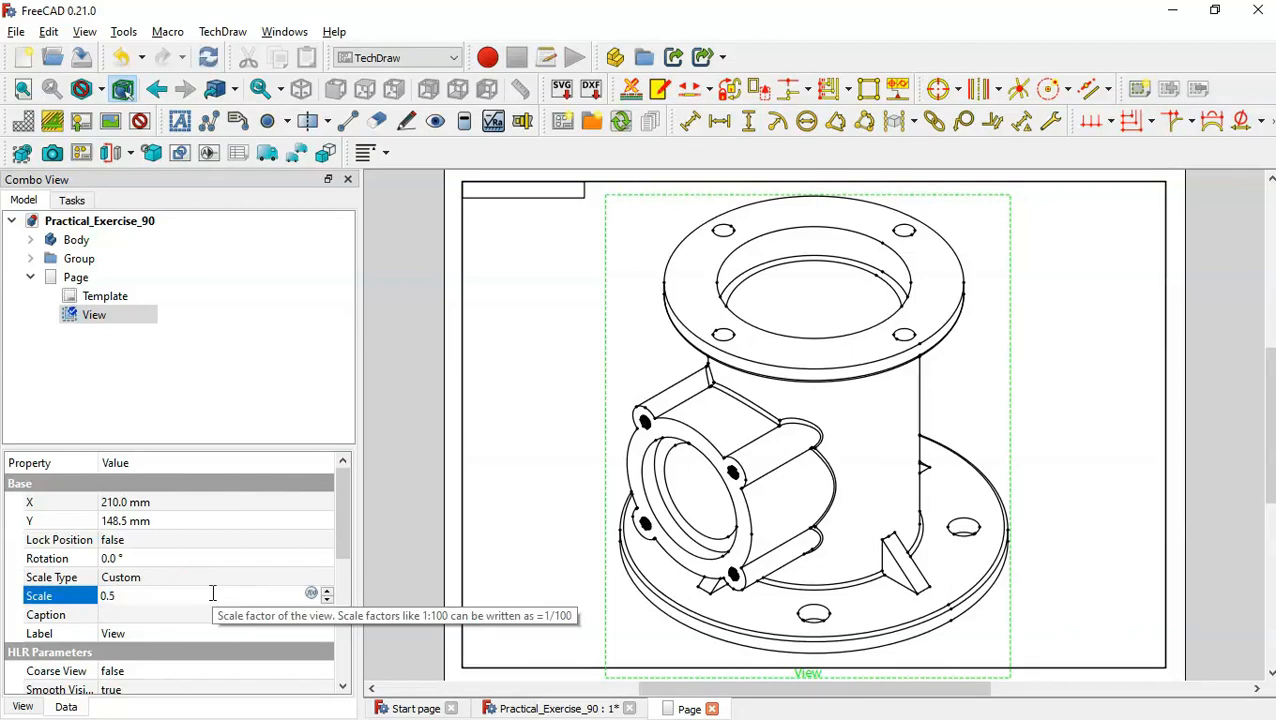
pyautogui.press('Return')
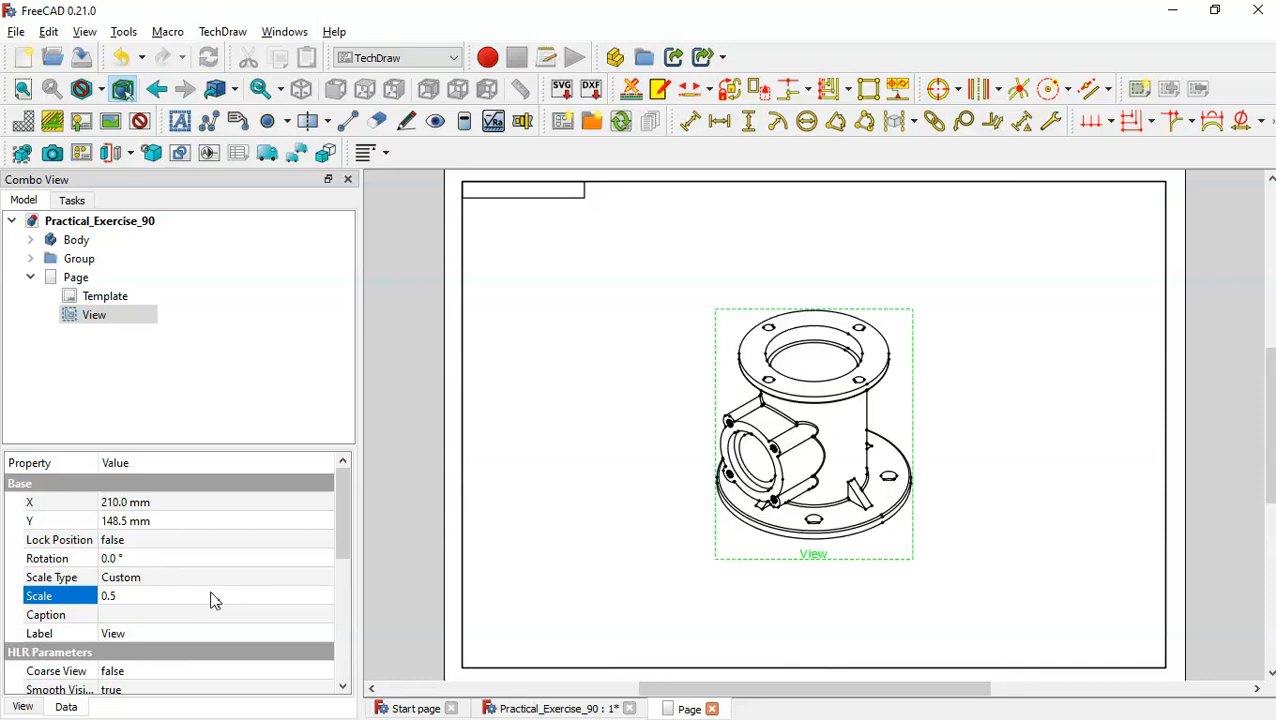
pyautogui.scroll(1, 920, 530)
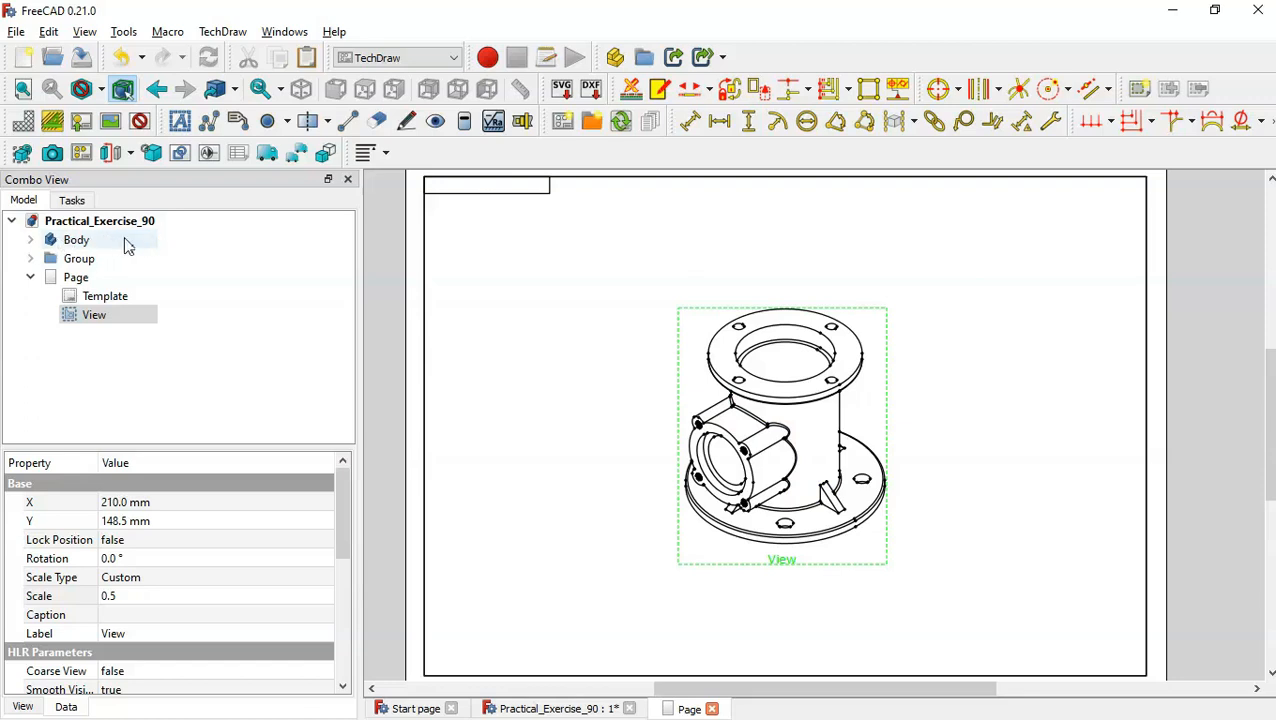
# Step: Duplicate Body by copying it with all its dependencies and pasting it into the same document
pyautogui.click(86, 242)
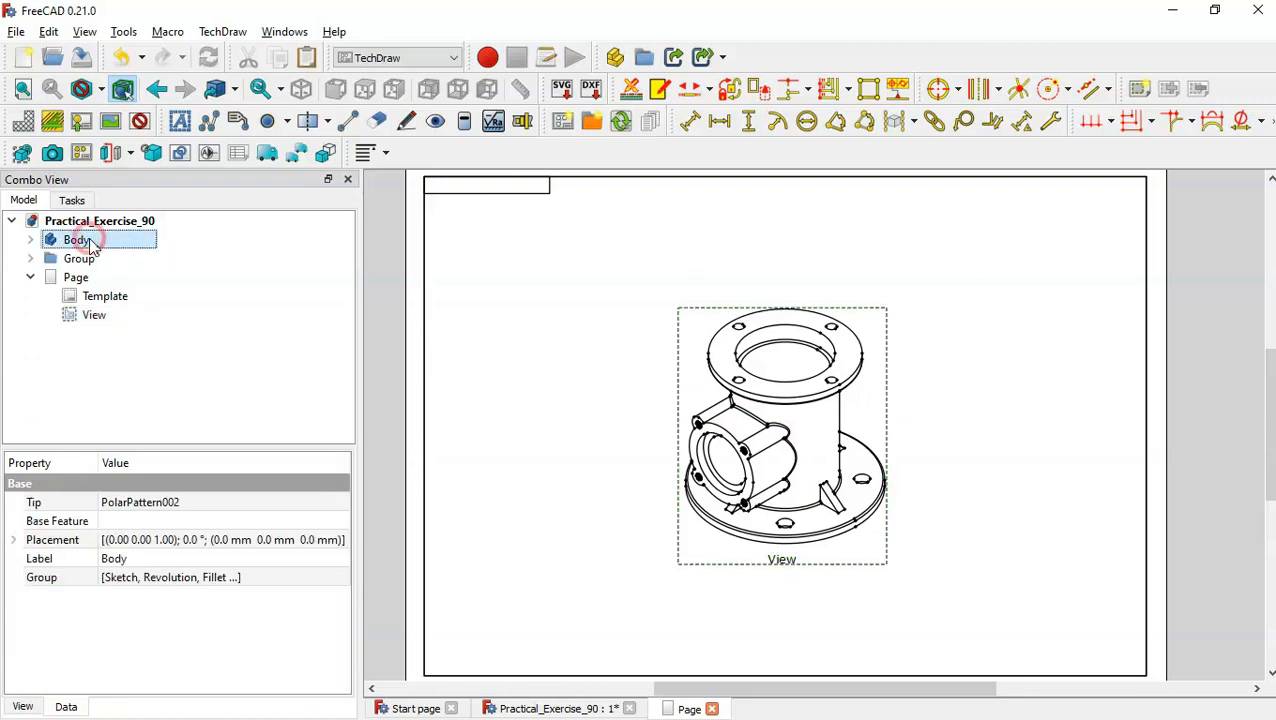
pyautogui.click(279, 57)
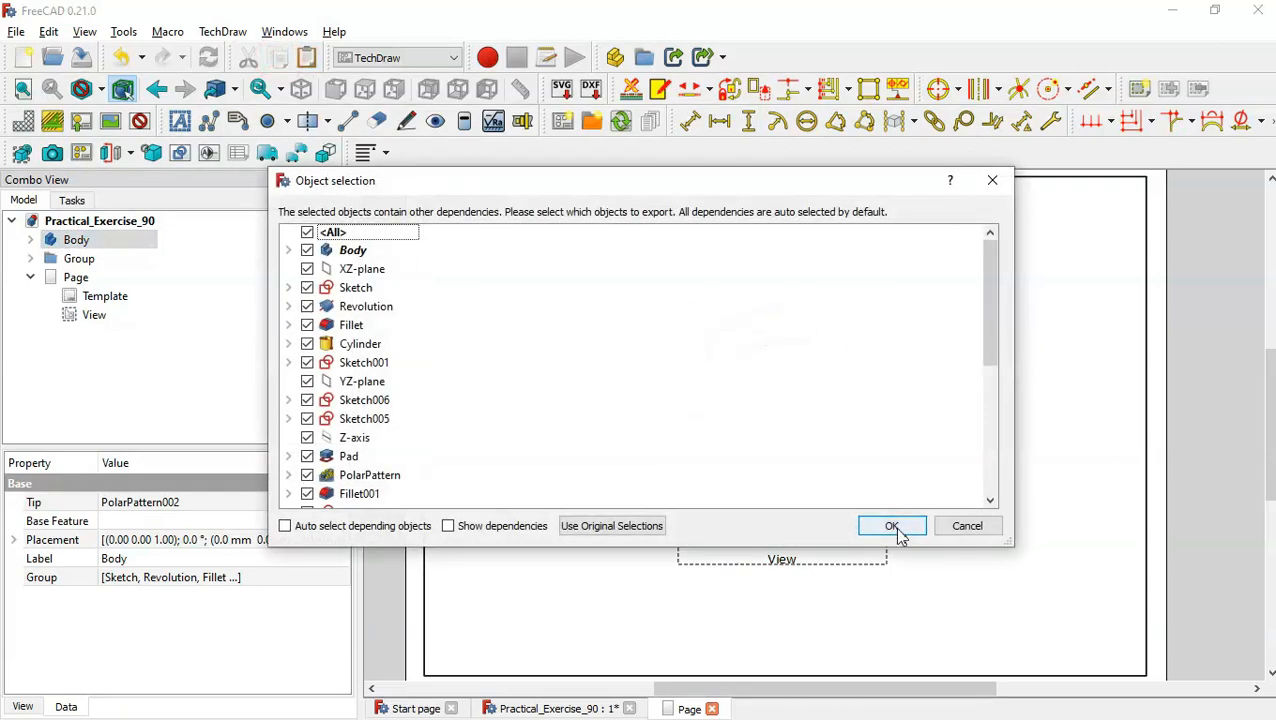
pyautogui.click(892, 526)
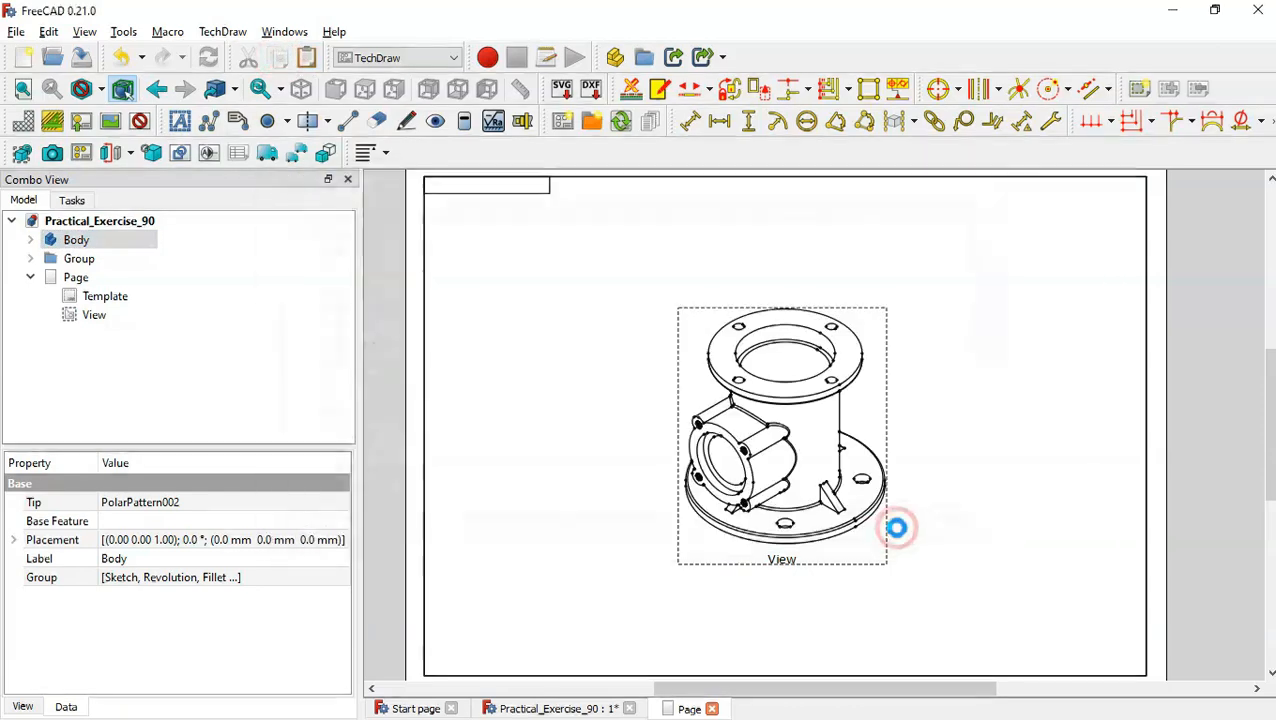
pyautogui.click(310, 68)
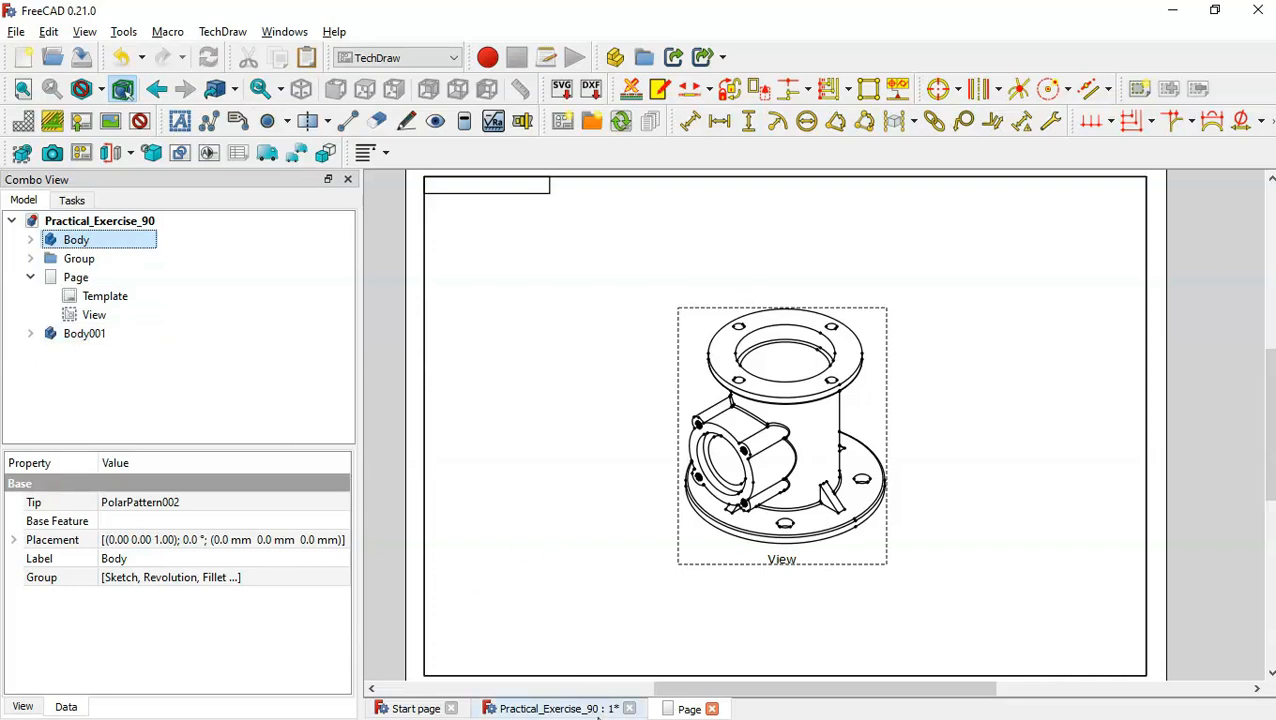
# Step: Return to the 3D model and hide the original Body
pyautogui.click(560, 708)
pyautogui.click(469, 446)
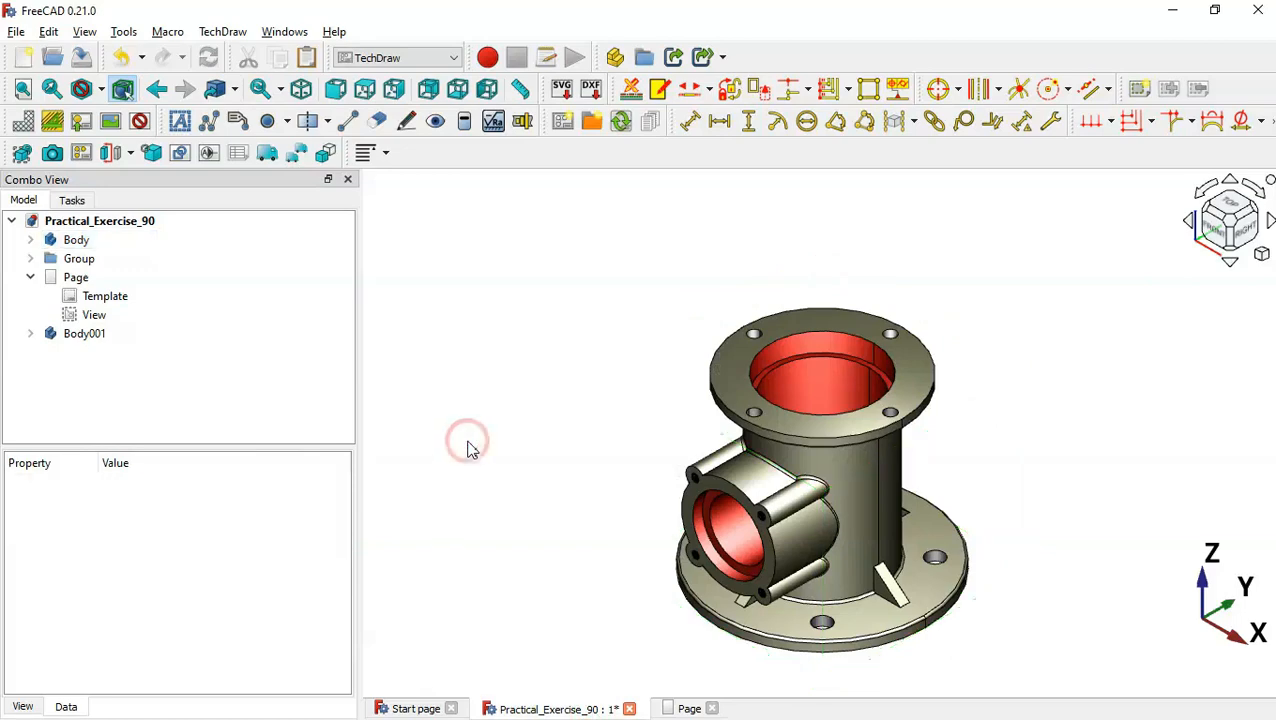
pyautogui.click(100, 240)
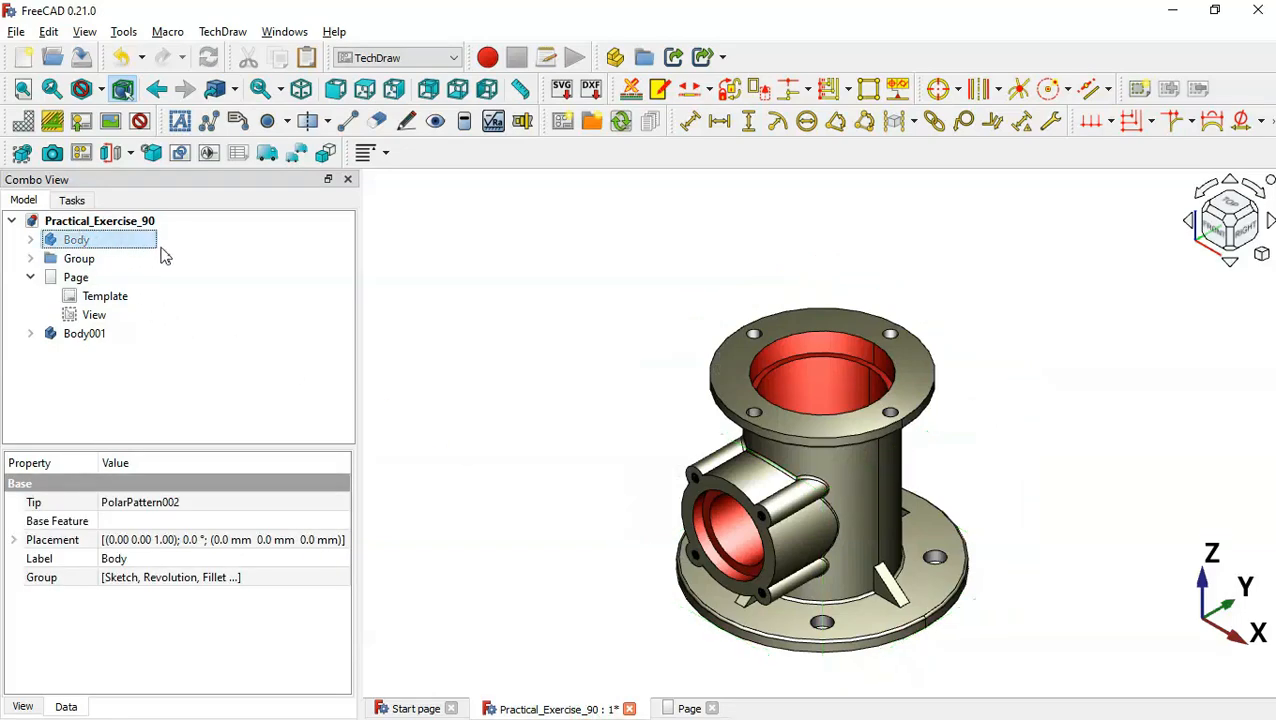
# Step: Edit the Hole001 feature in Body001 and disable Model Thread, keeping the hole threaded
pyautogui.click(172, 358)
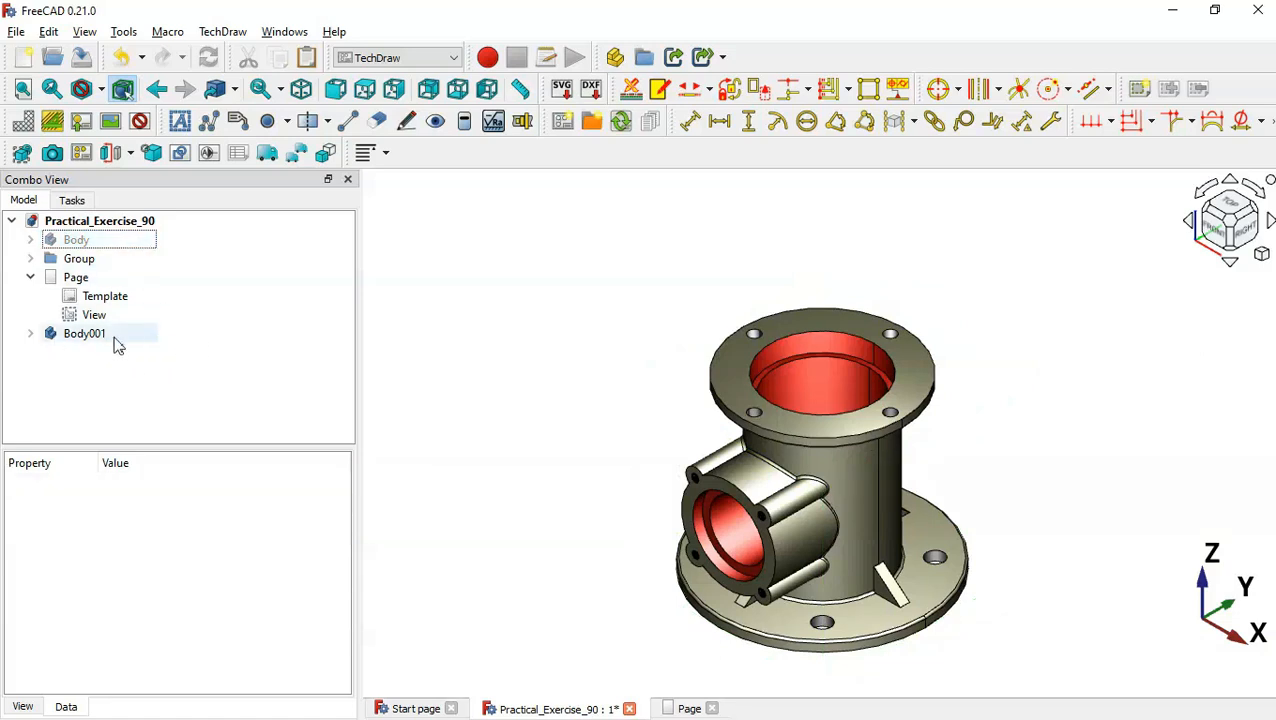
pyautogui.scroll(5, 760, 565)
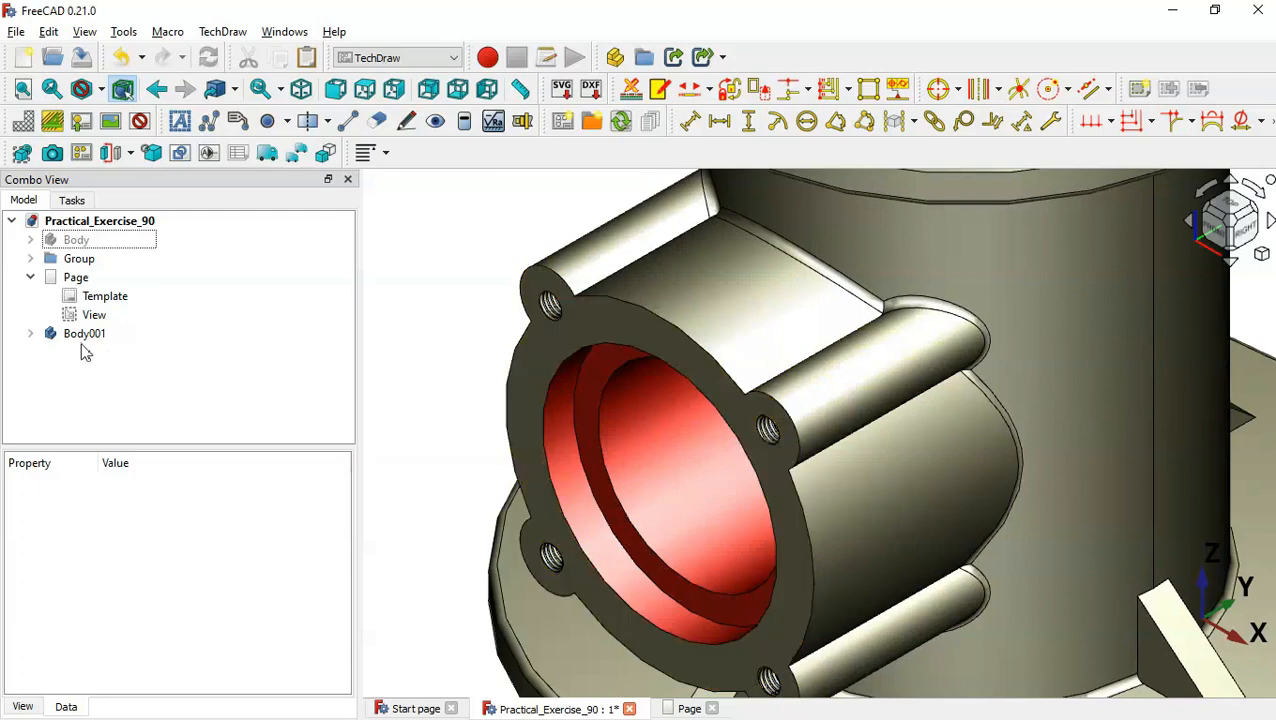
pyautogui.click(30, 334)
pyautogui.moveTo(345, 253); pyautogui.dragTo(345, 345)
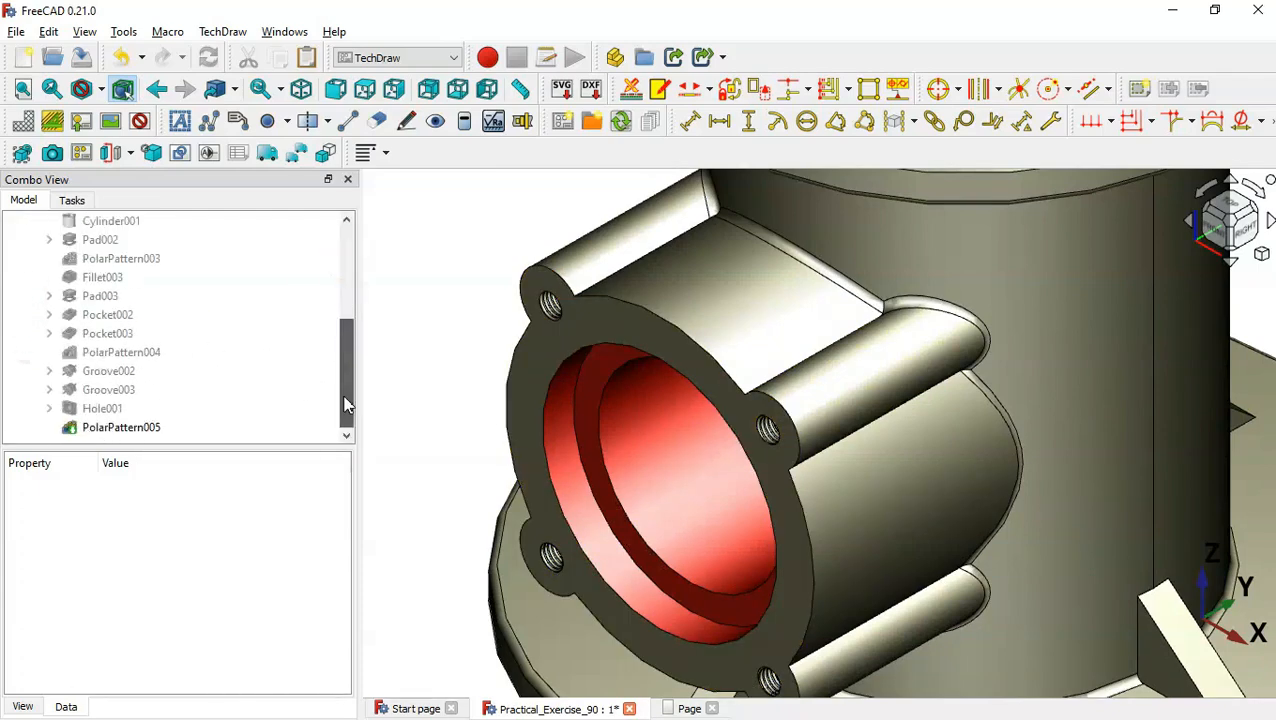
pyautogui.click(146, 410)
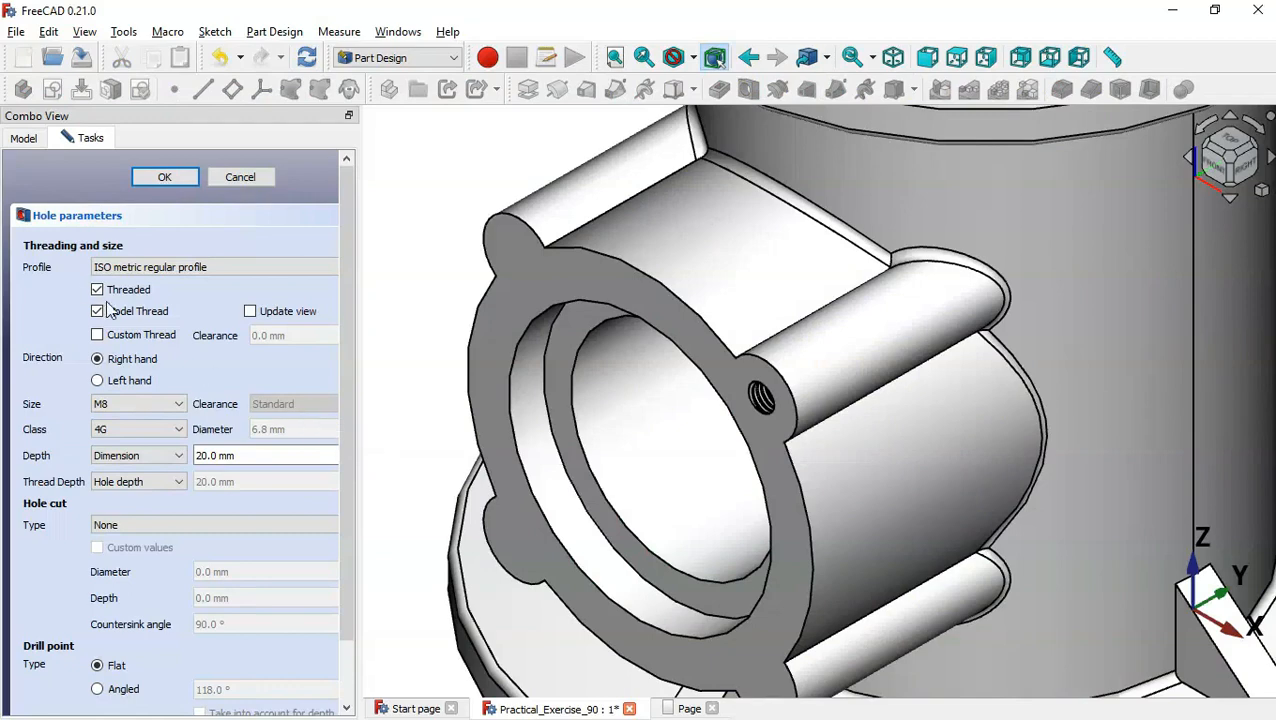
pyautogui.click(138, 314)
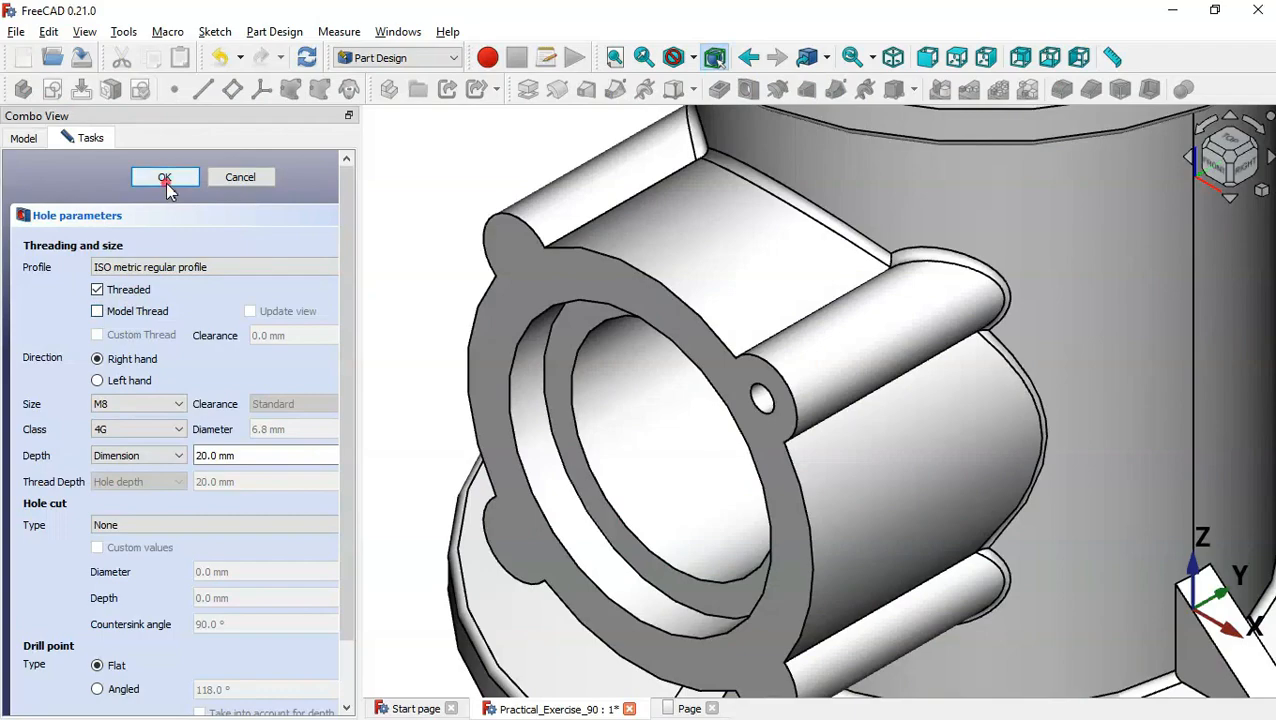
pyautogui.click(166, 182)
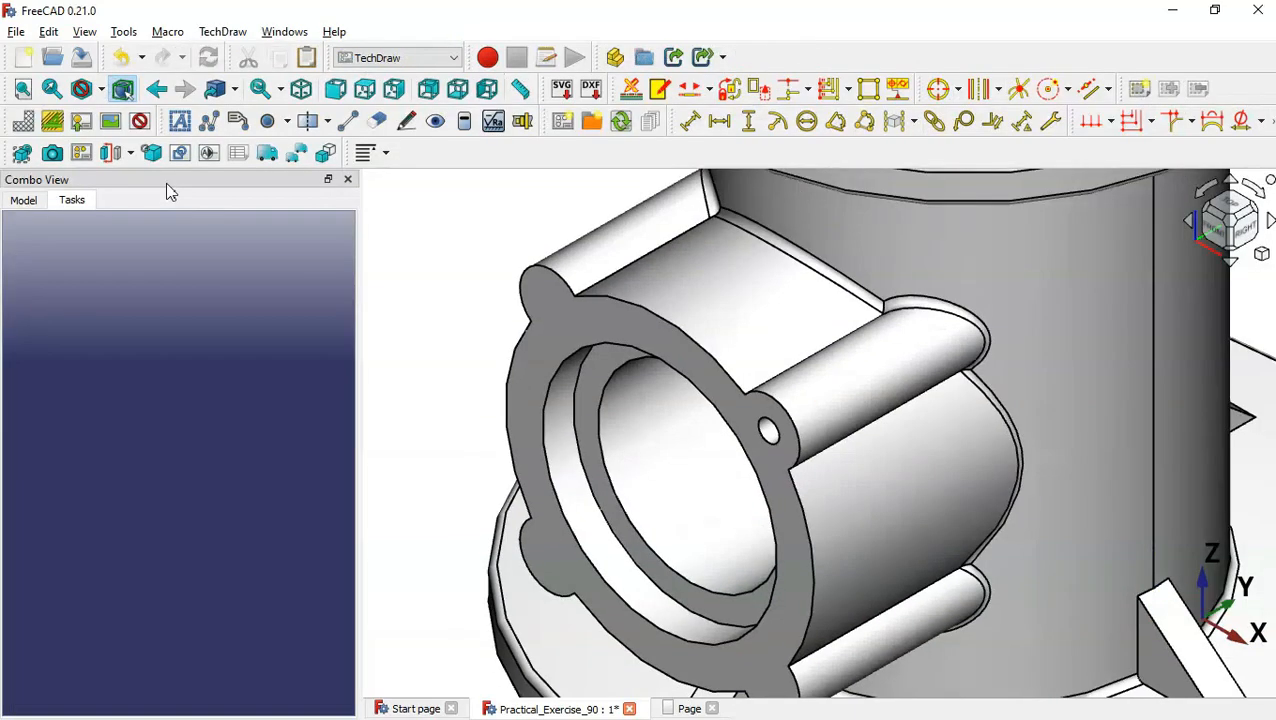
# Step: Make PolarPattern005 of Body001 visible again and return the model to the isometric orientation
pyautogui.moveTo(478, 470); pyautogui.dragTo(591, 409, button='middle')
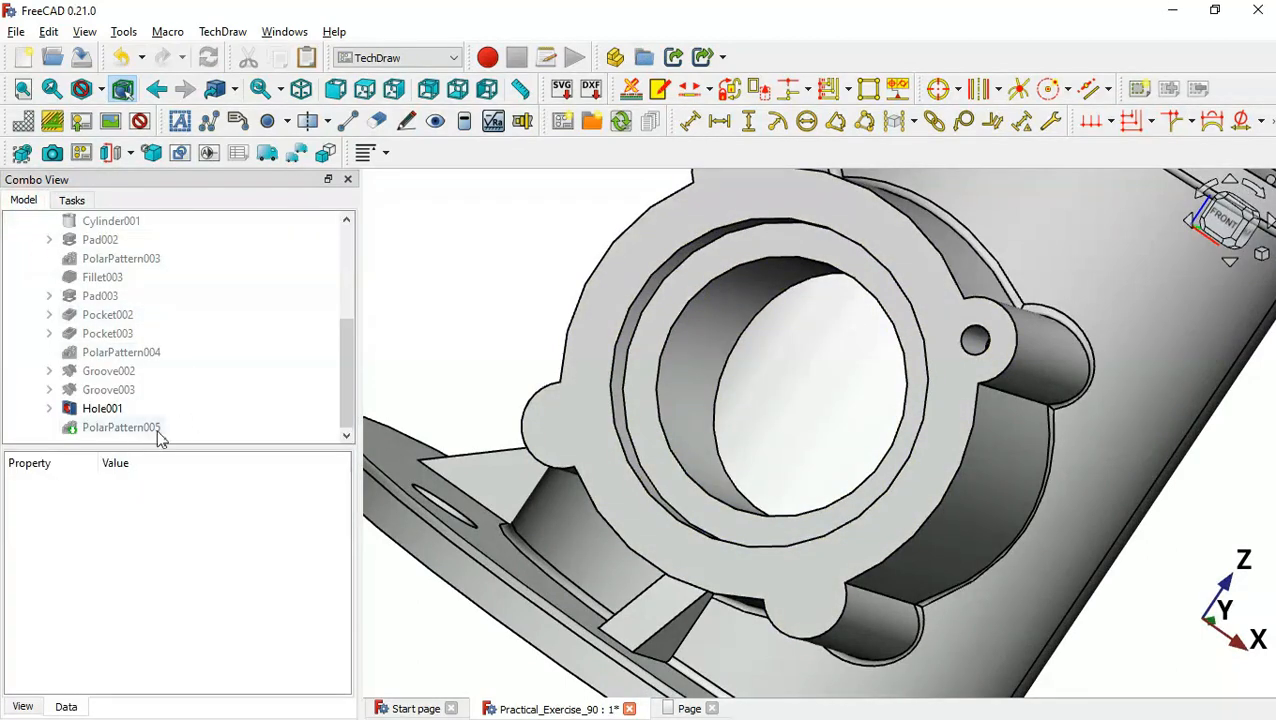
pyautogui.click(120, 429)
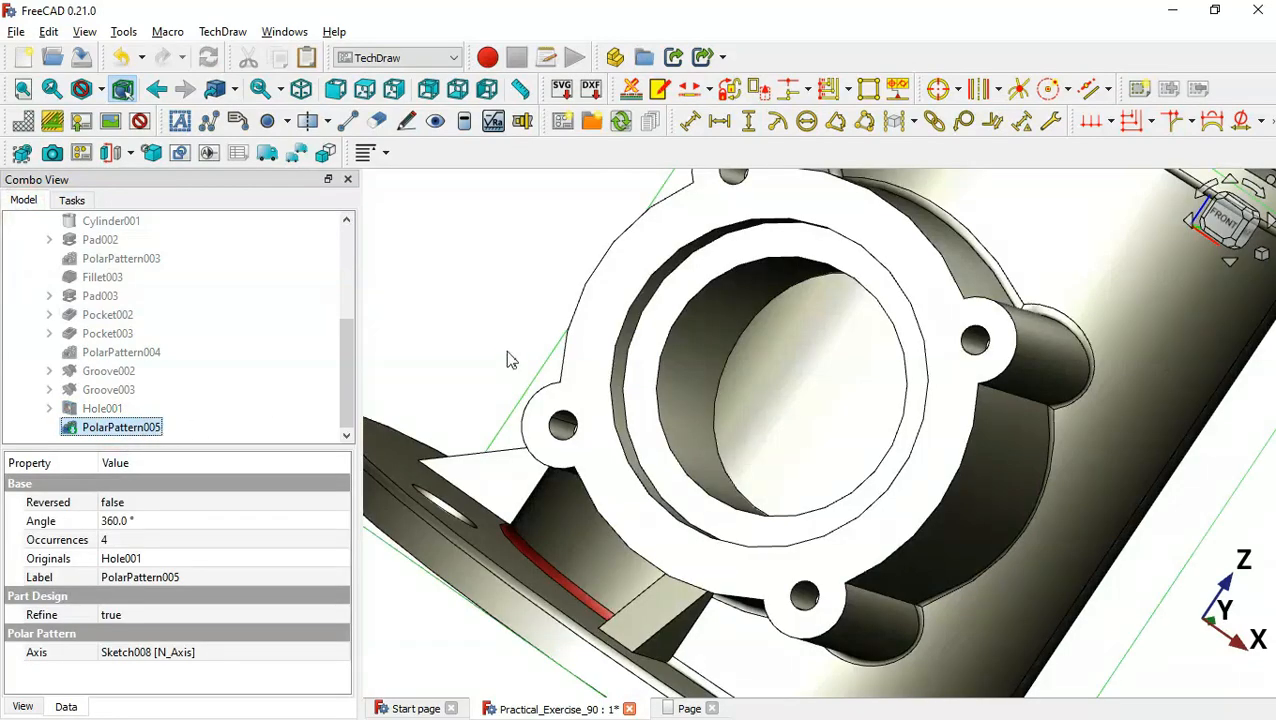
pyautogui.moveTo(513, 359); pyautogui.dragTo(476, 362, button='middle')
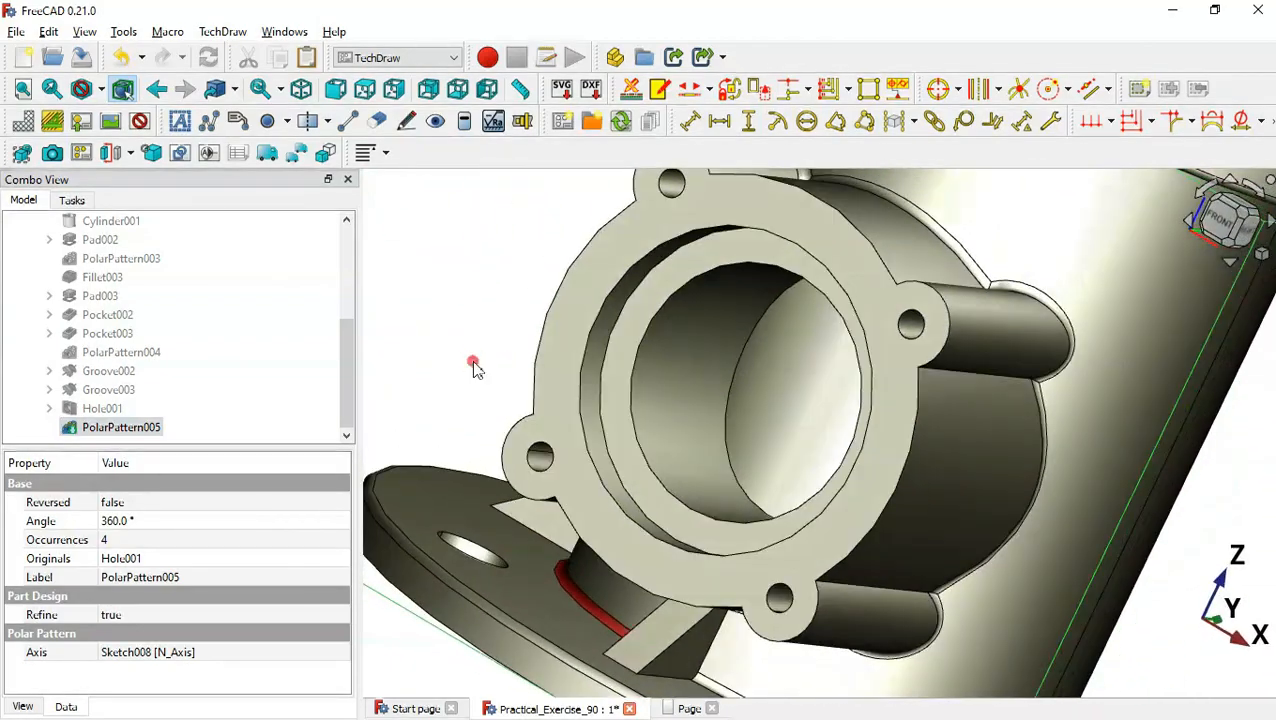
pyautogui.click(477, 368)
pyautogui.press('0')
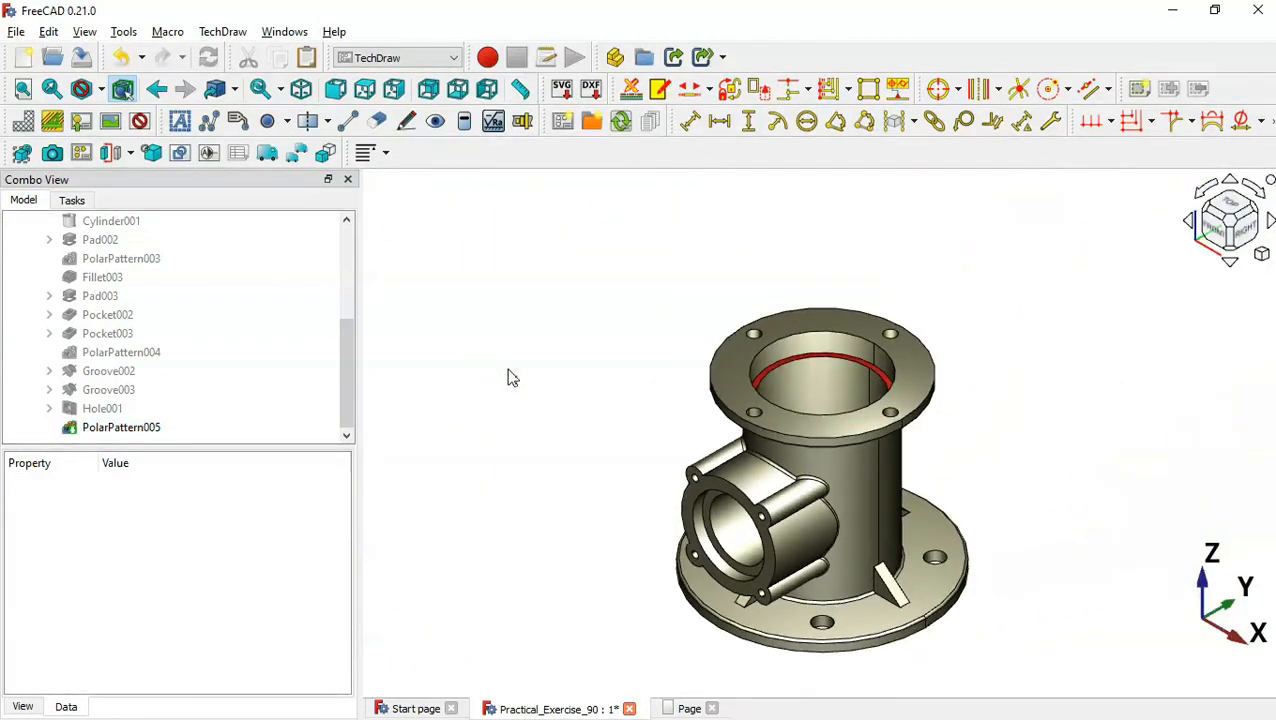
pyautogui.moveTo(345, 358); pyautogui.dragTo(345, 307)
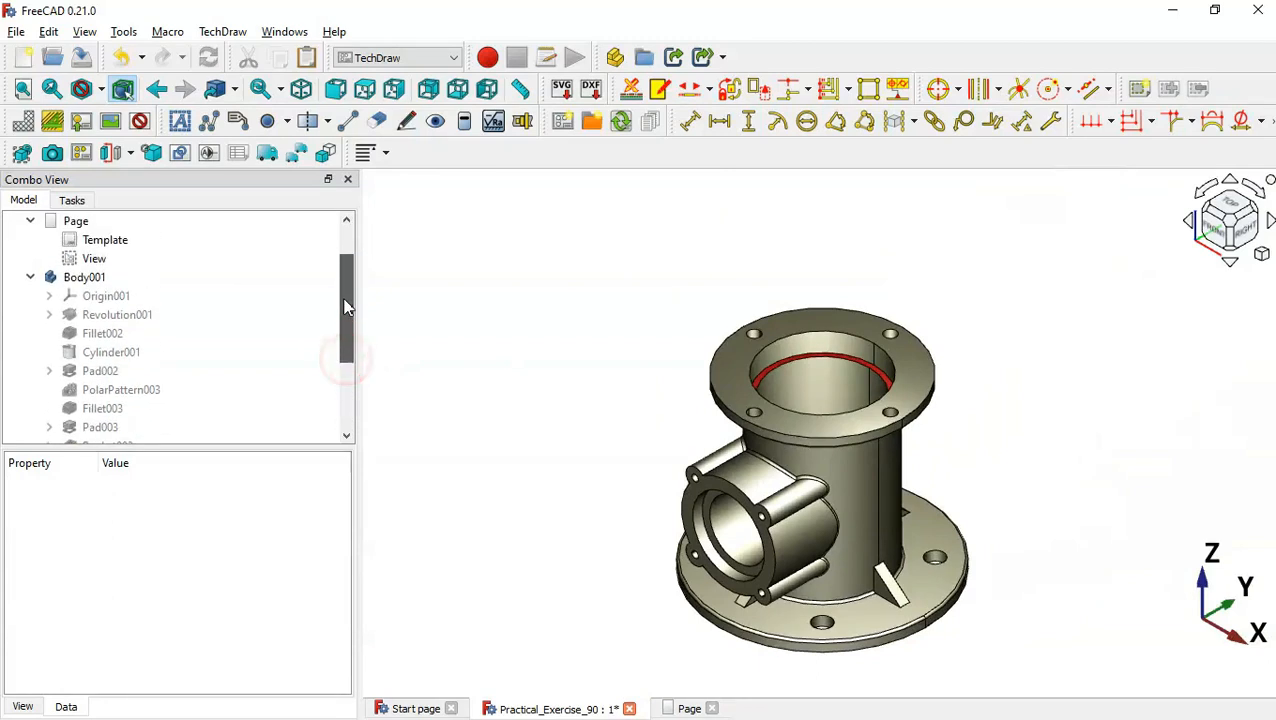
pyautogui.click(30, 278)
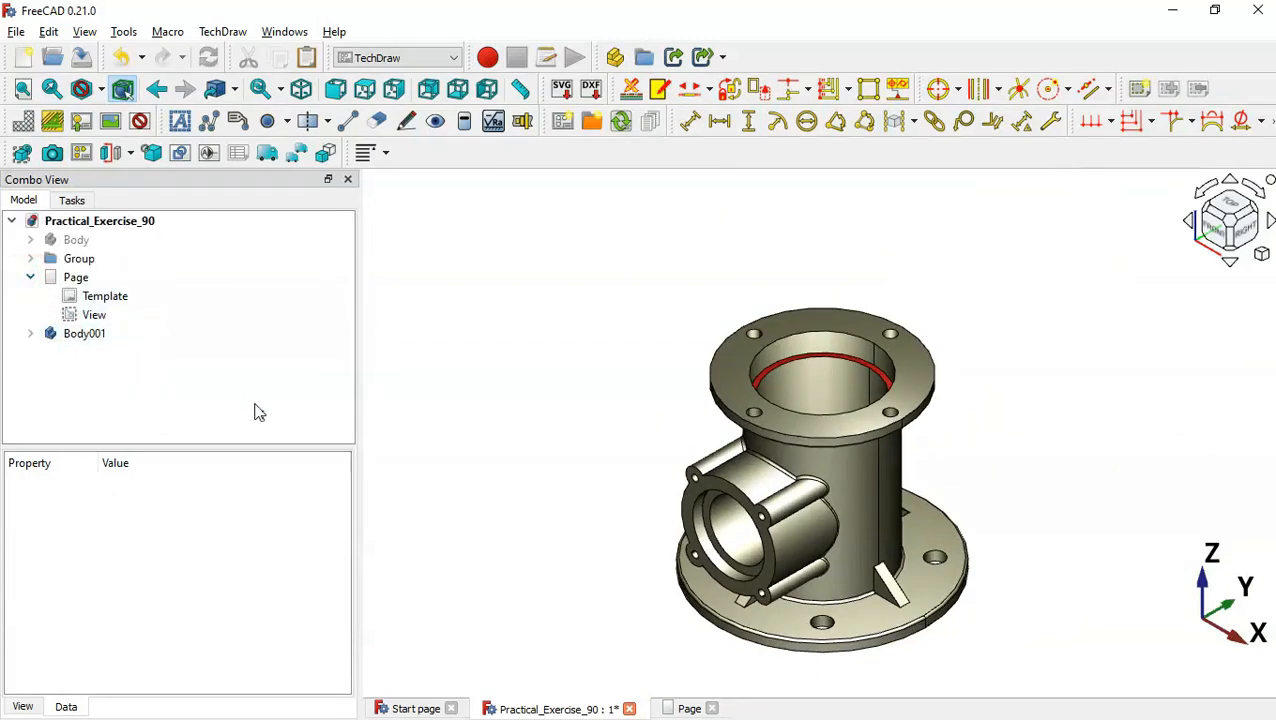
# Step: Orient the model to the top and insert a view of Body001 into the drawing page
pyautogui.scroll(3, 900, 545)
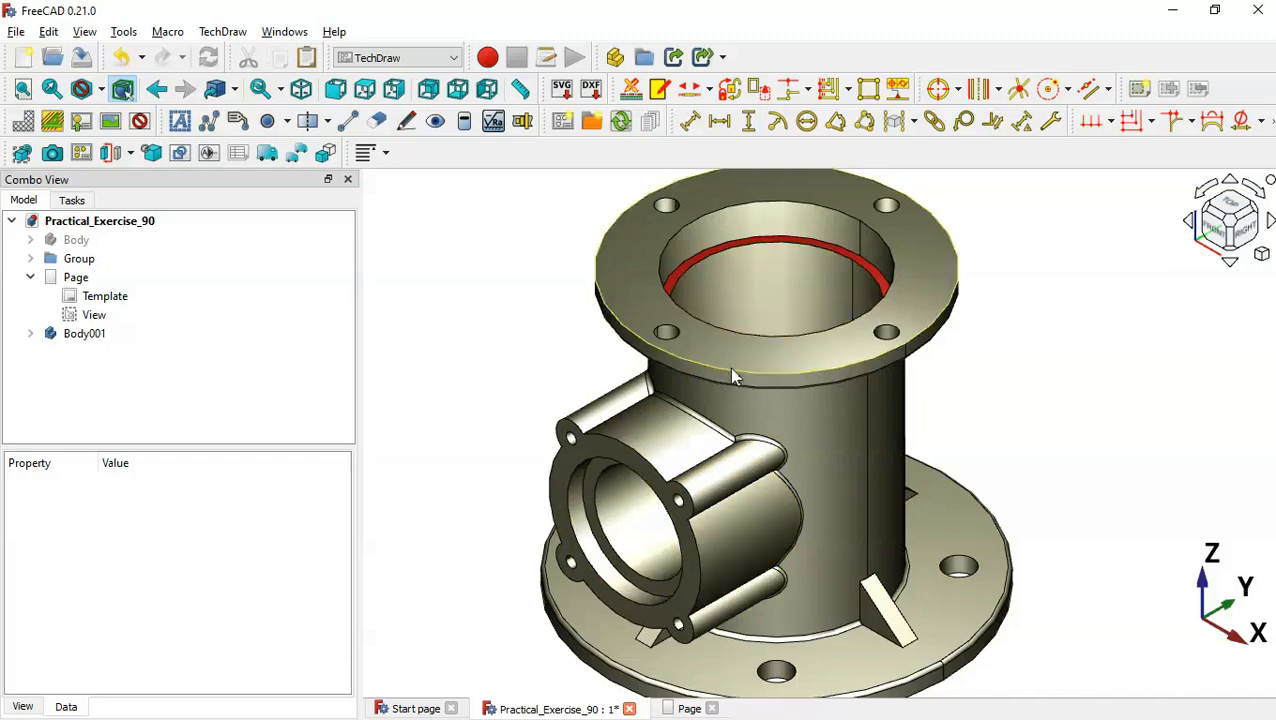
pyautogui.scroll(-3, 975, 445)
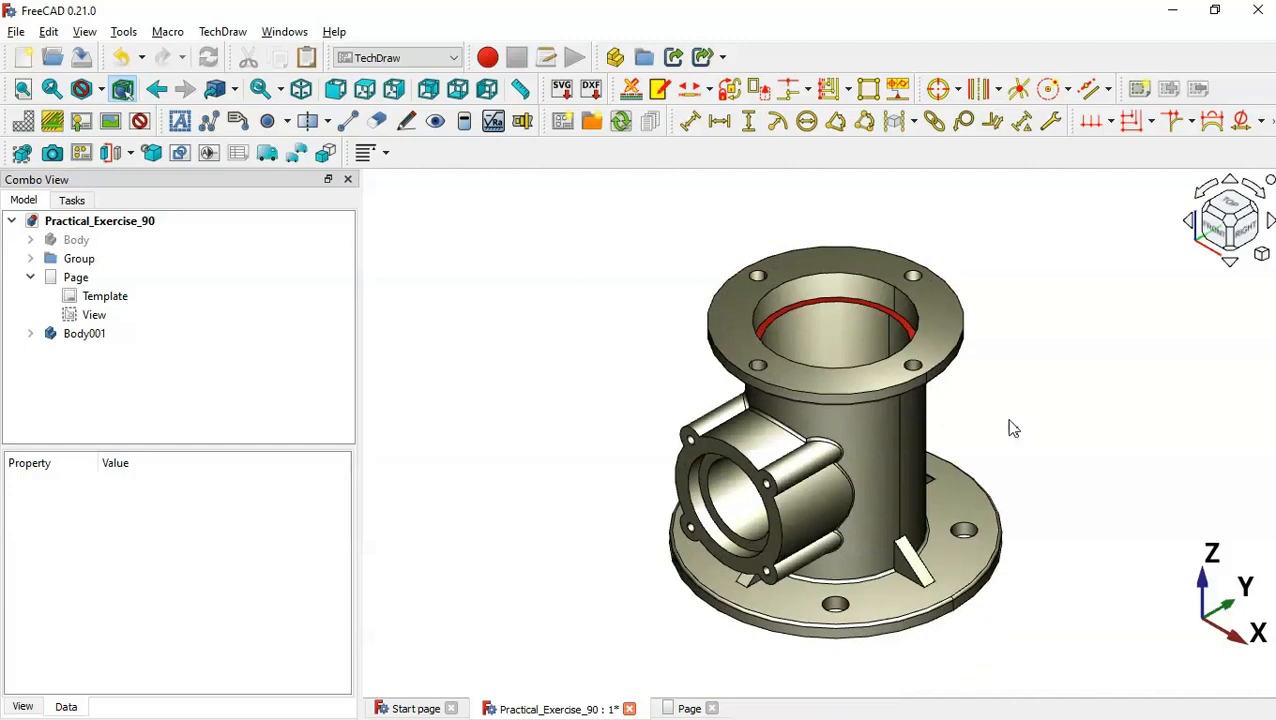
pyautogui.click(366, 91)
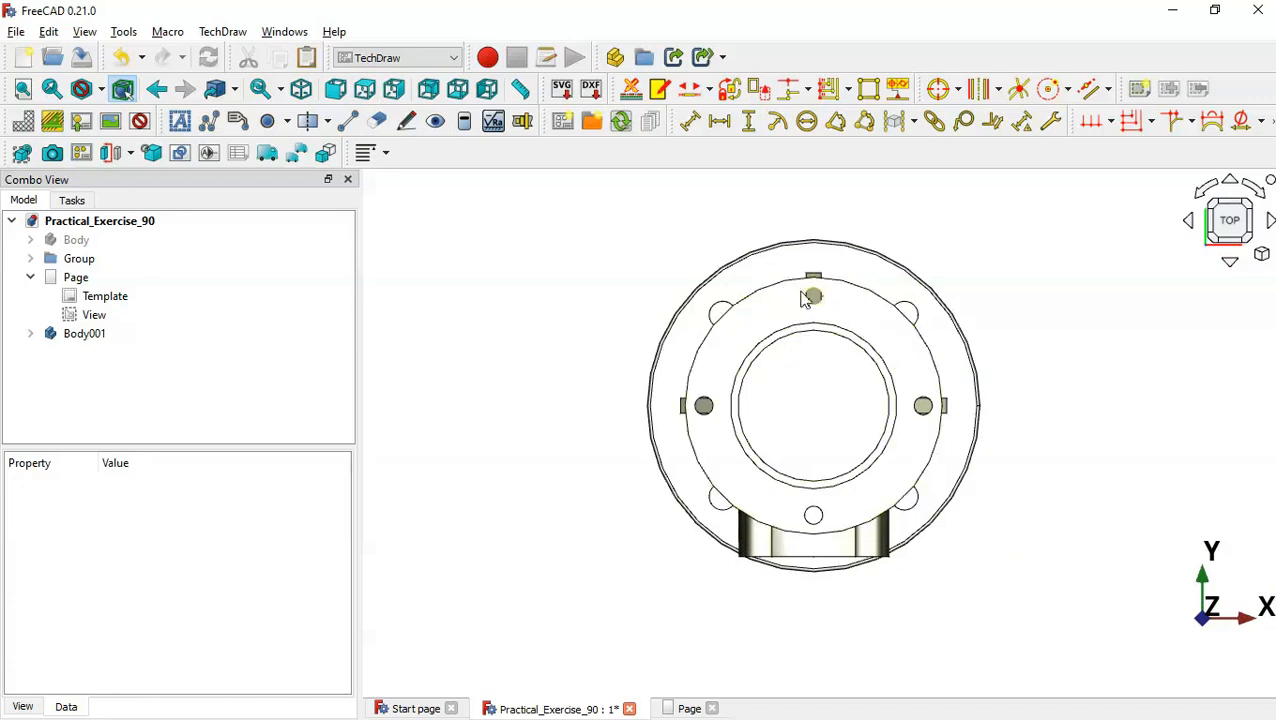
pyautogui.click(587, 305)
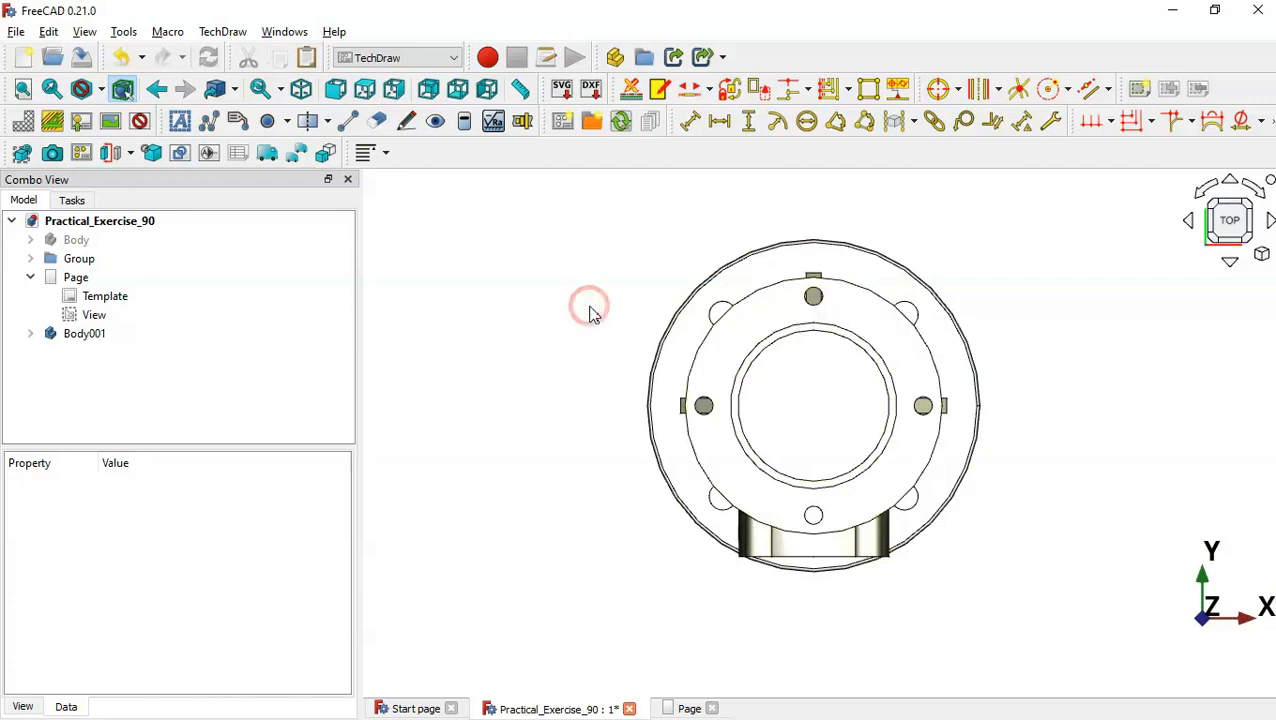
pyautogui.click(100, 338)
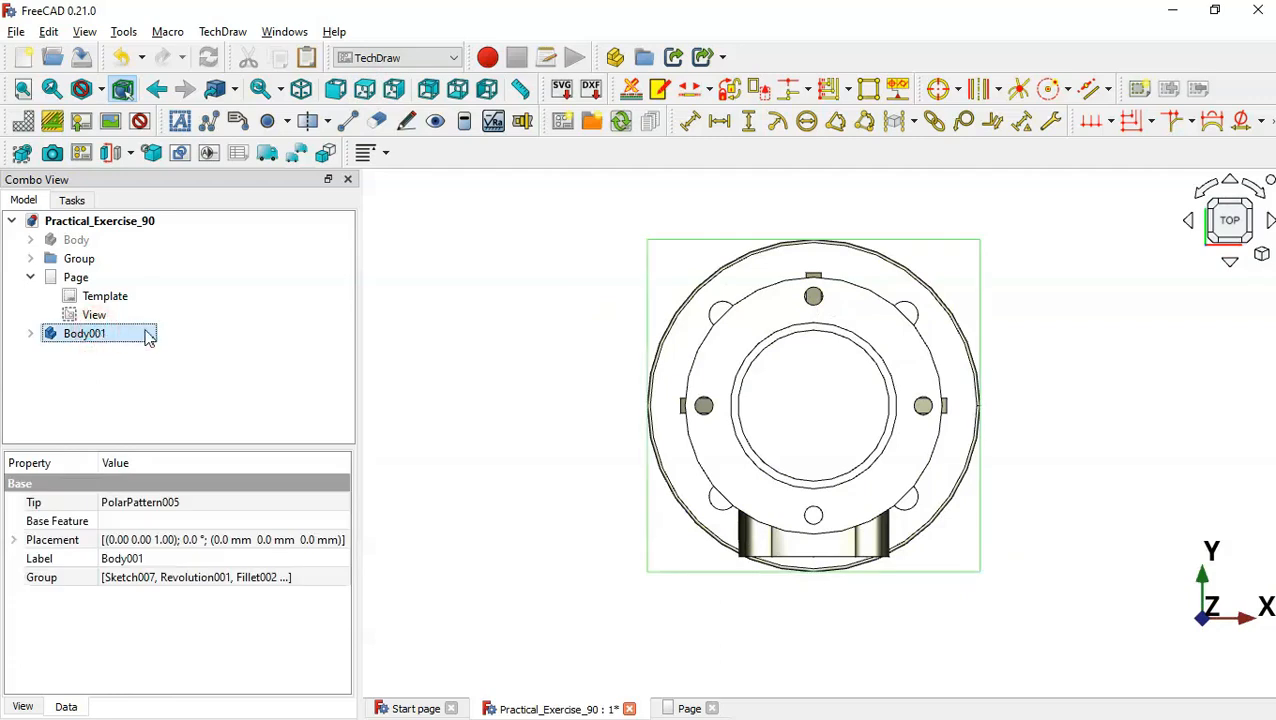
pyautogui.click(22, 153)
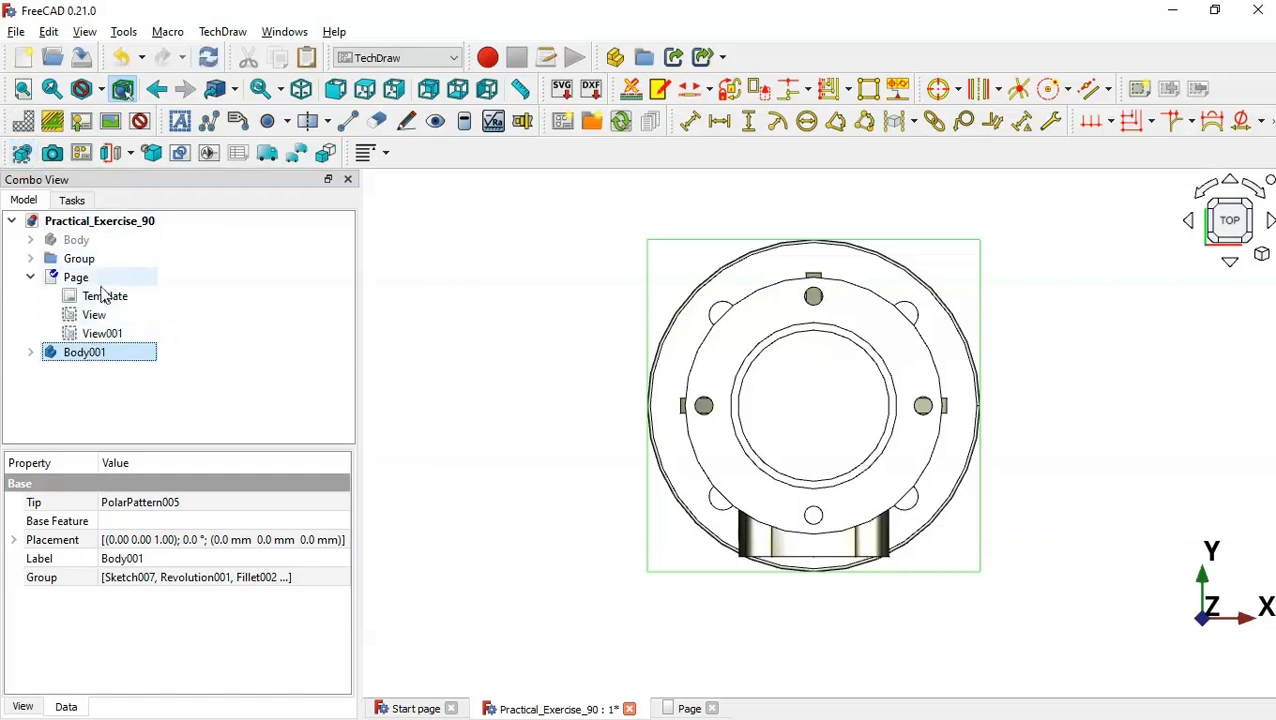
# Step: Set the new top view's scale to 0.5 and place it to the left of the isometric view on the page
pyautogui.click(124, 334)
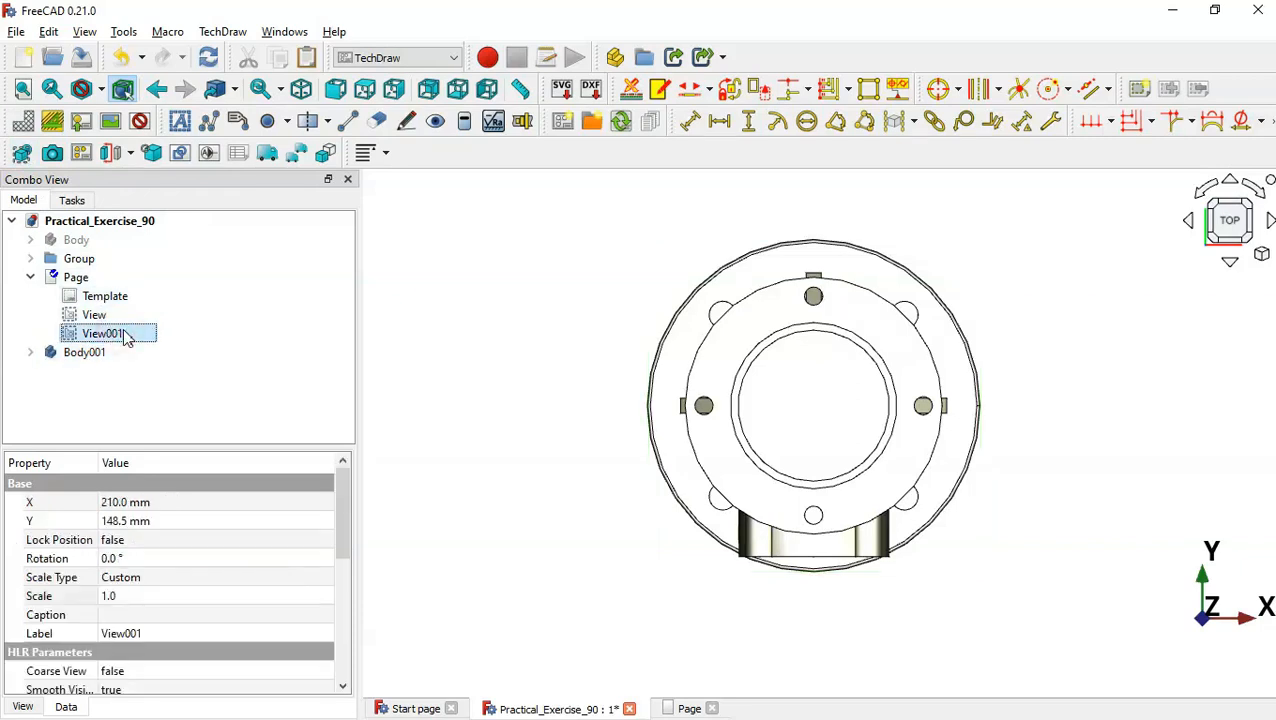
pyautogui.click(675, 706)
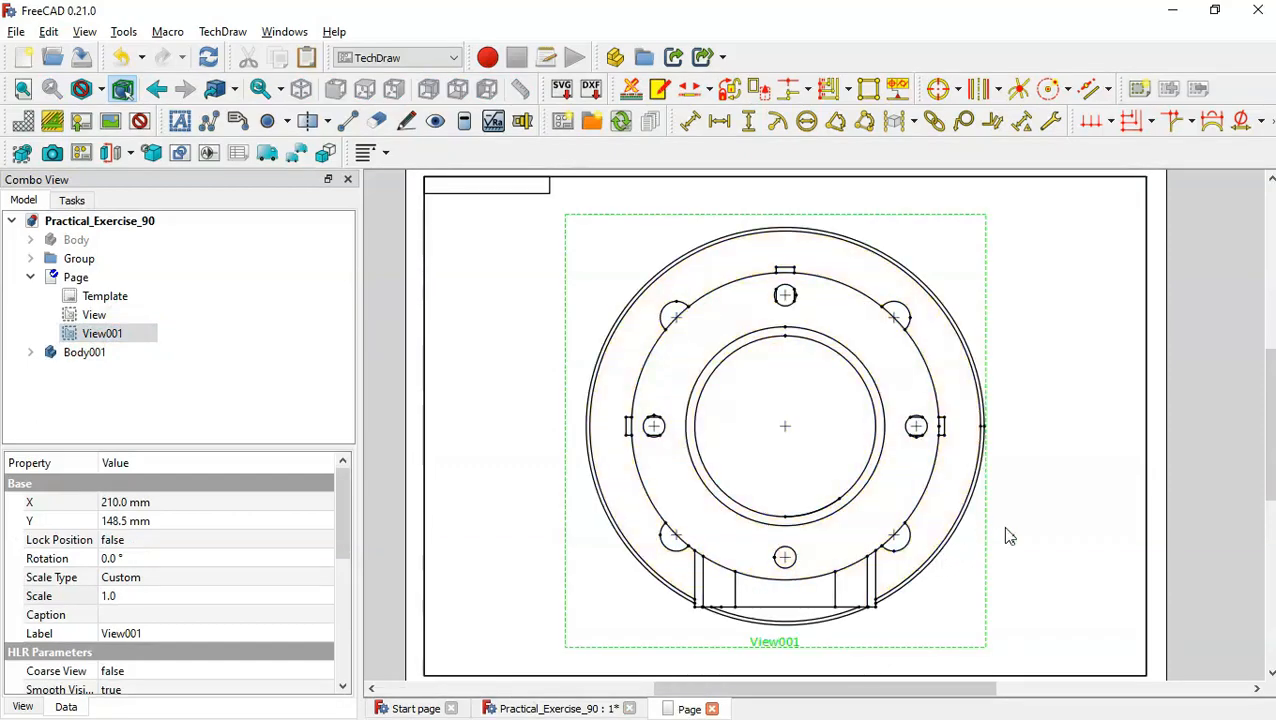
pyautogui.click(956, 584)
pyautogui.click(170, 596)
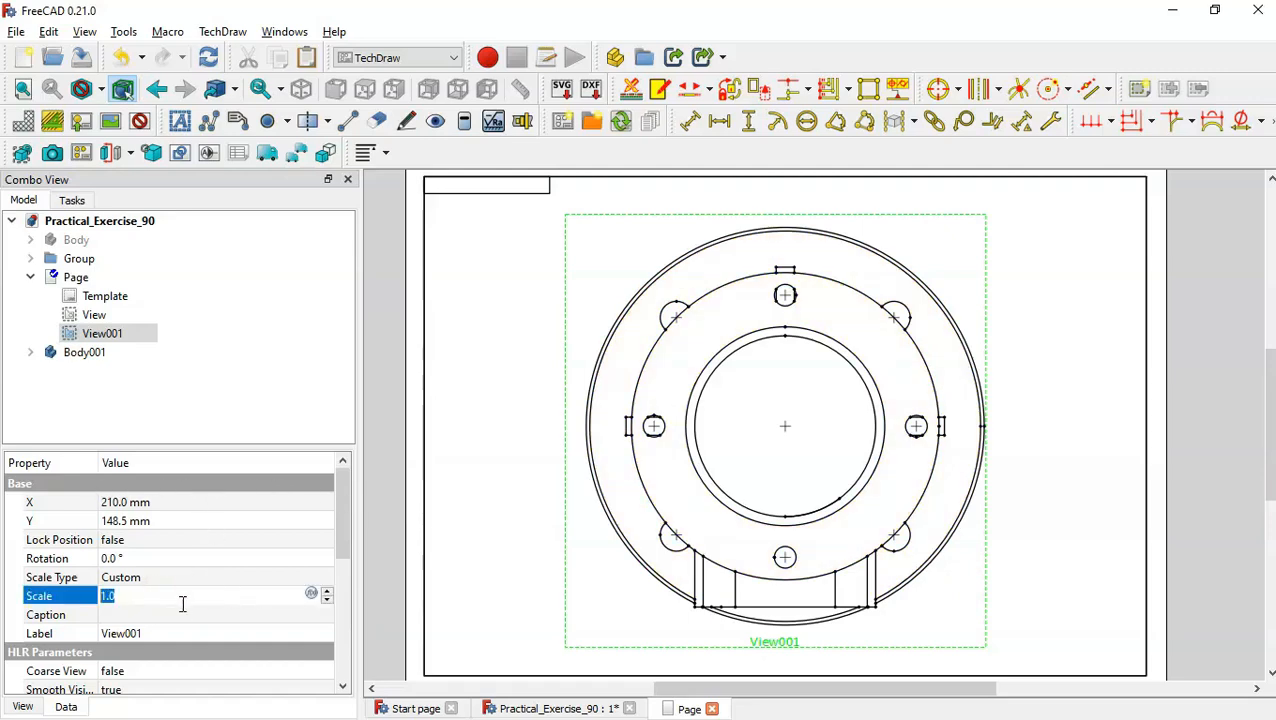
pyautogui.write('0.5')
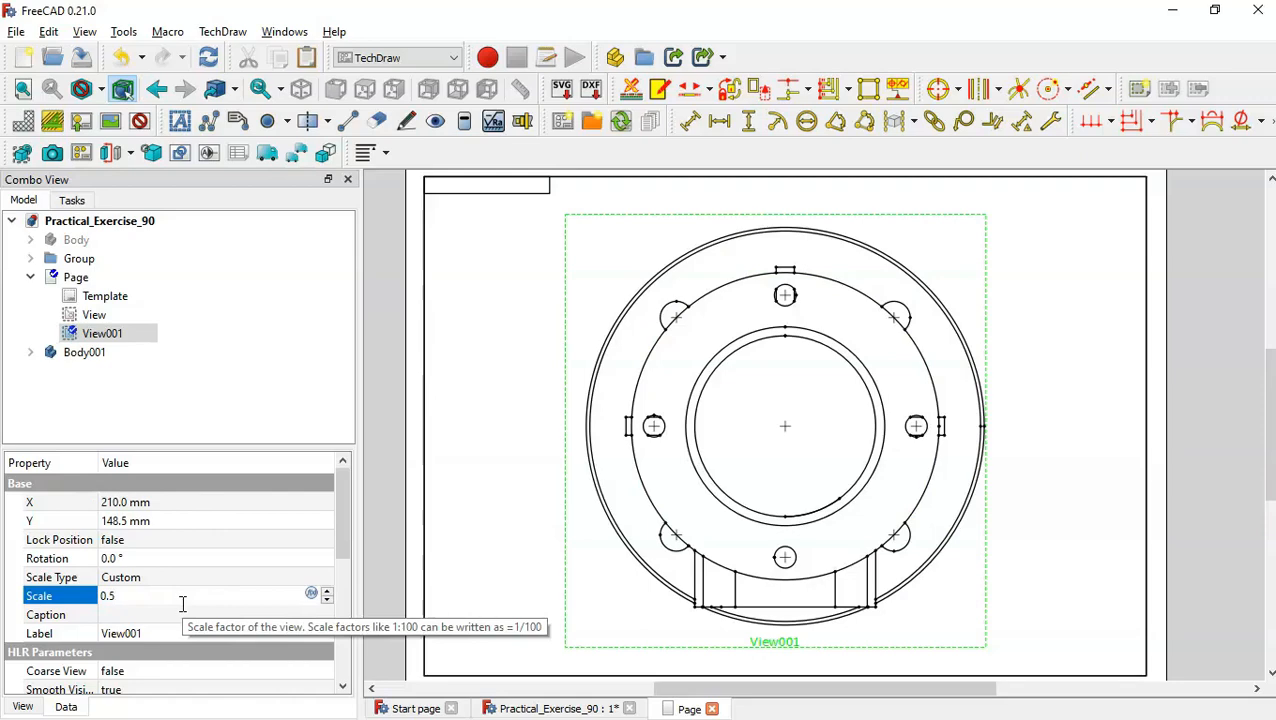
pyautogui.click(505, 493)
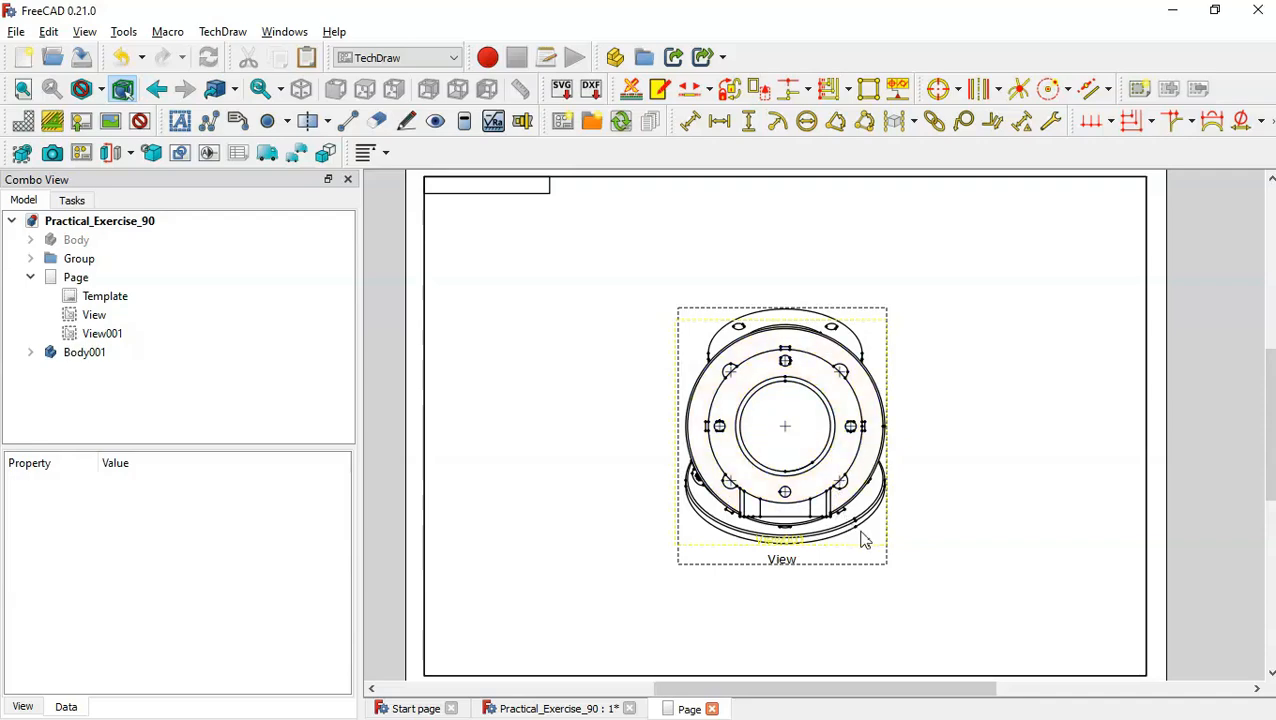
pyautogui.moveTo(869, 535); pyautogui.dragTo(626, 594)
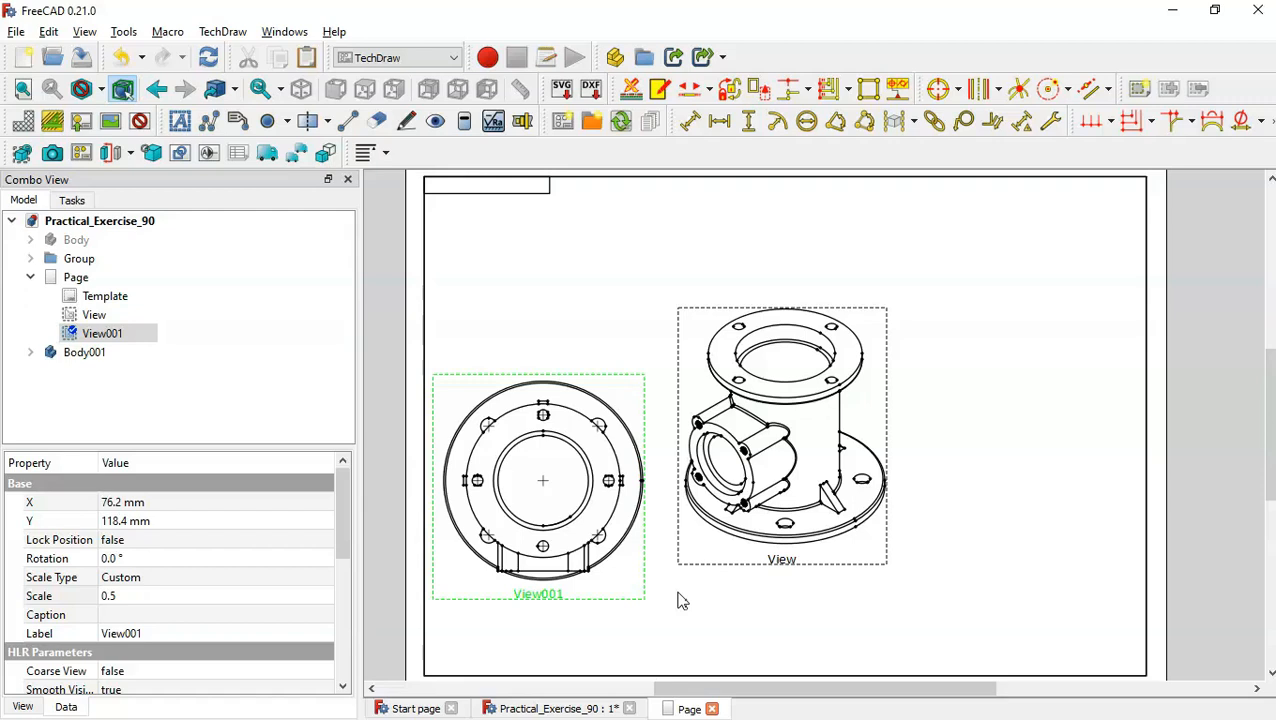
# Step: Orient the 3D model to the front, insert a view of Body001 into the drawing, and display the page
pyautogui.click(567, 709)
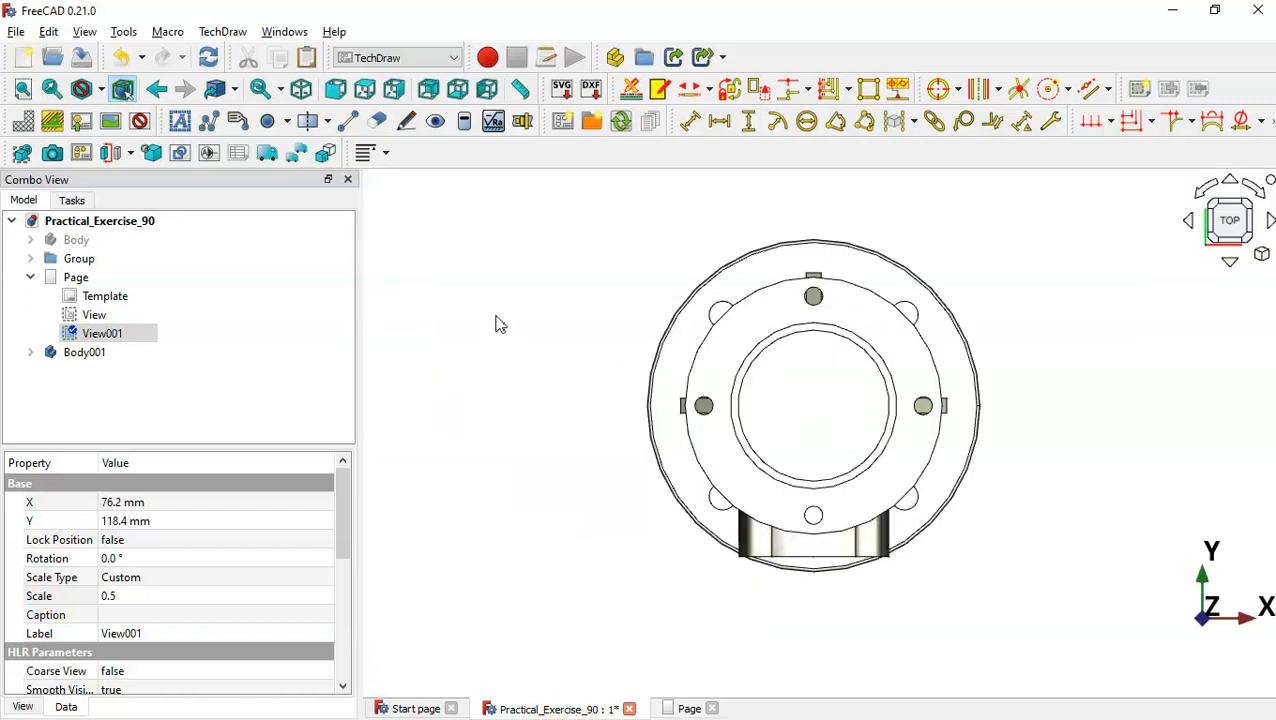
pyautogui.click(339, 92)
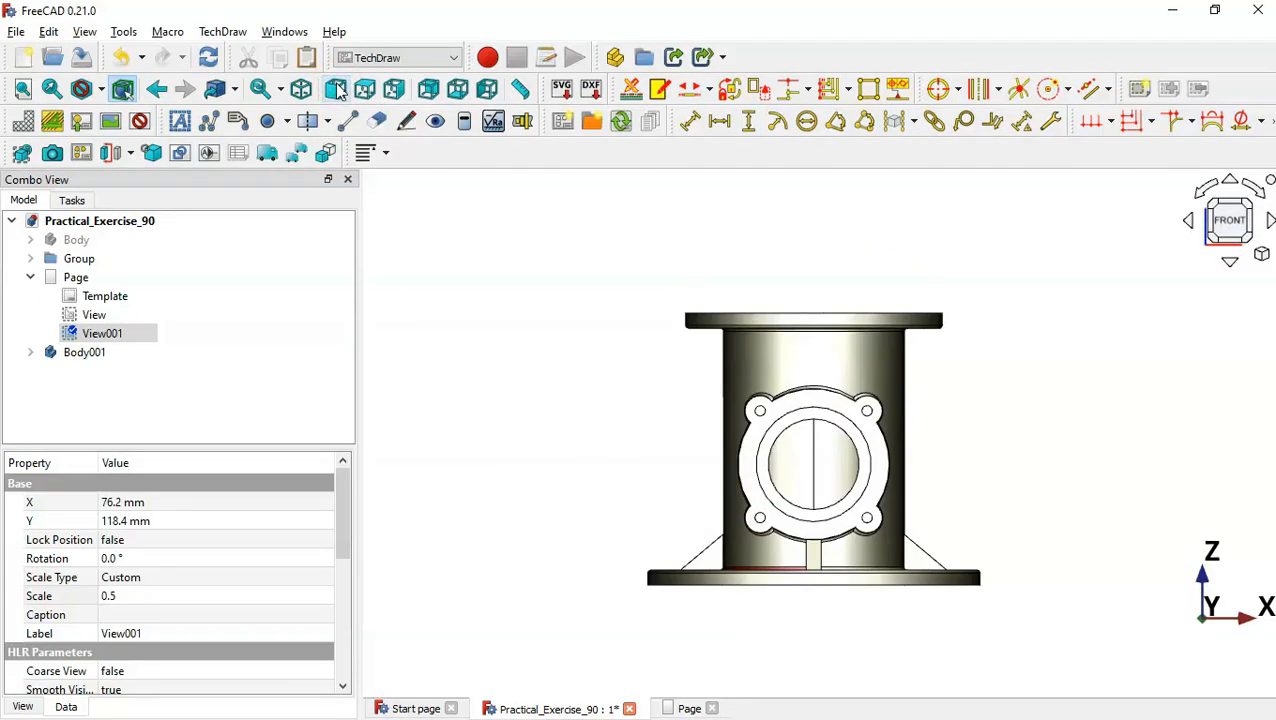
pyautogui.click(118, 355)
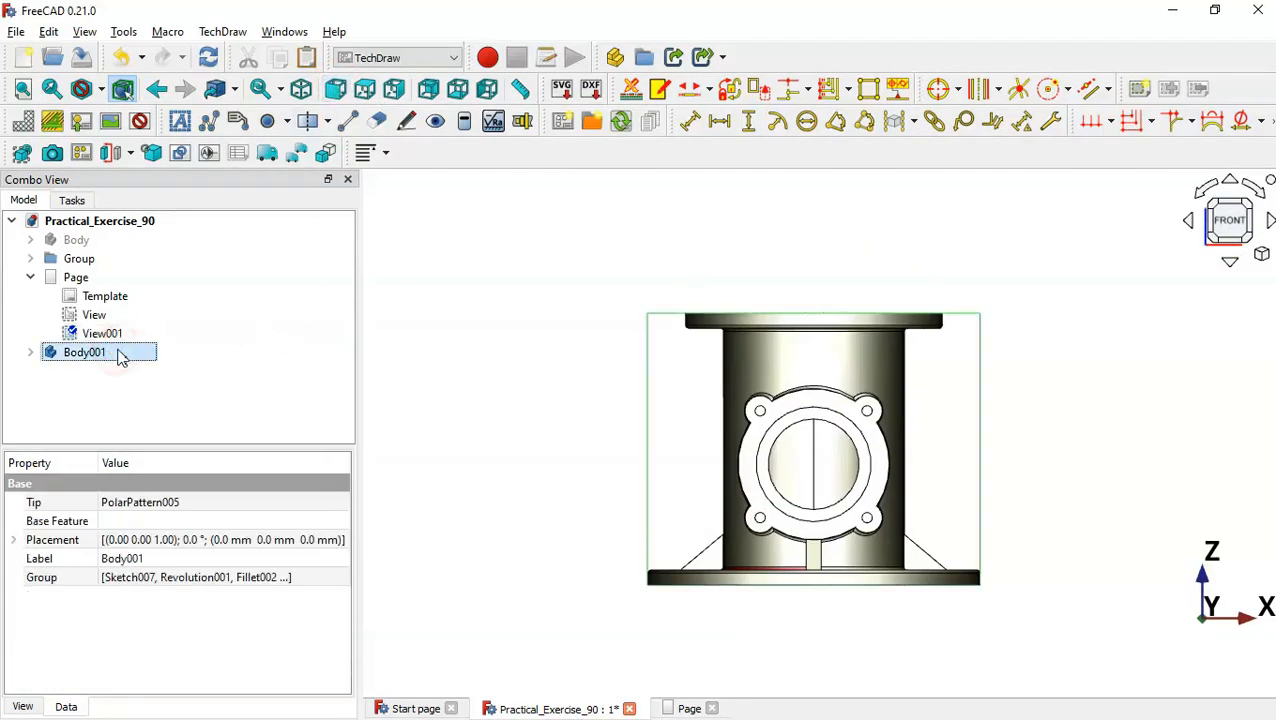
pyautogui.click(22, 154)
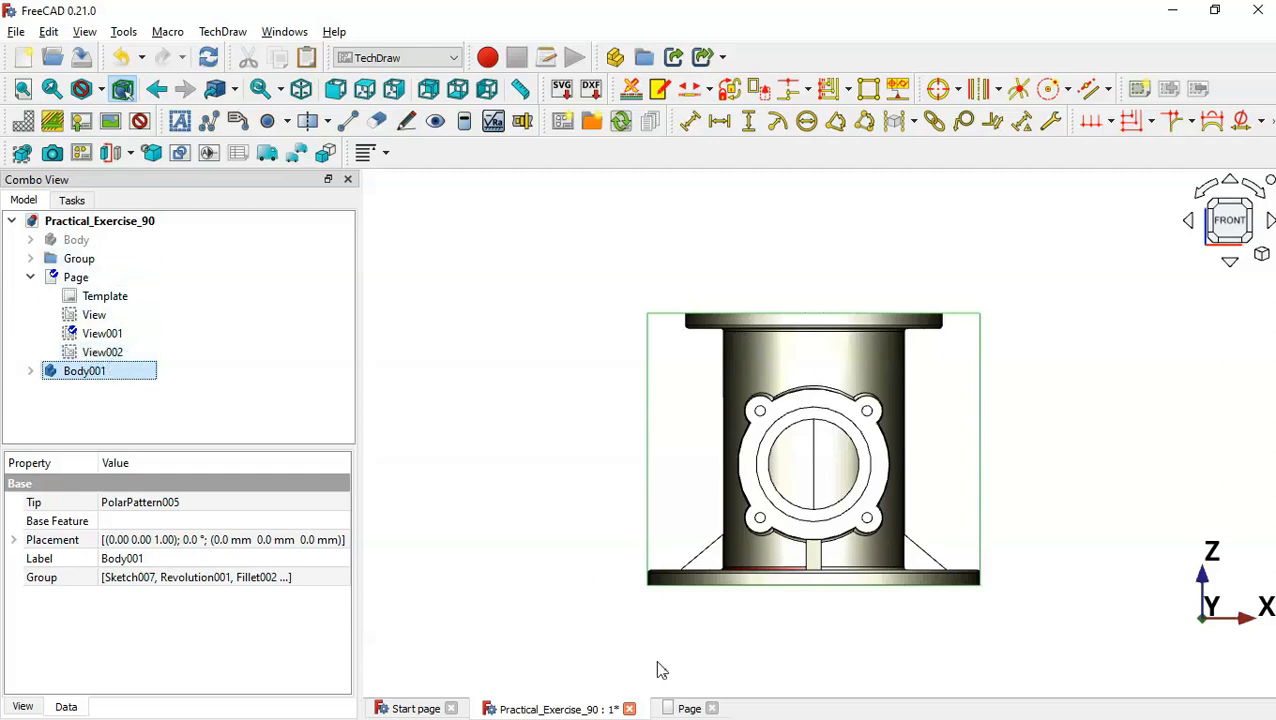
pyautogui.click(688, 708)
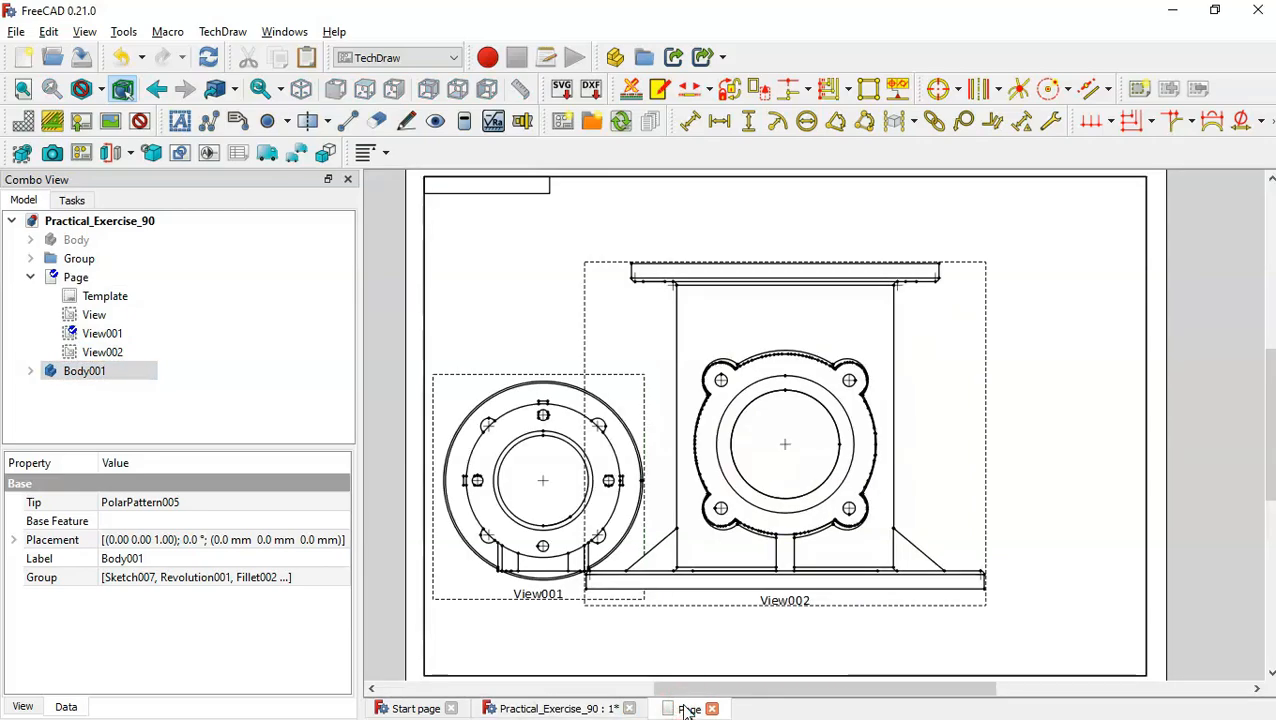
# Step: Move the front view toward the right side of the sheet and set its scale to 0.5
pyautogui.click(956, 440)
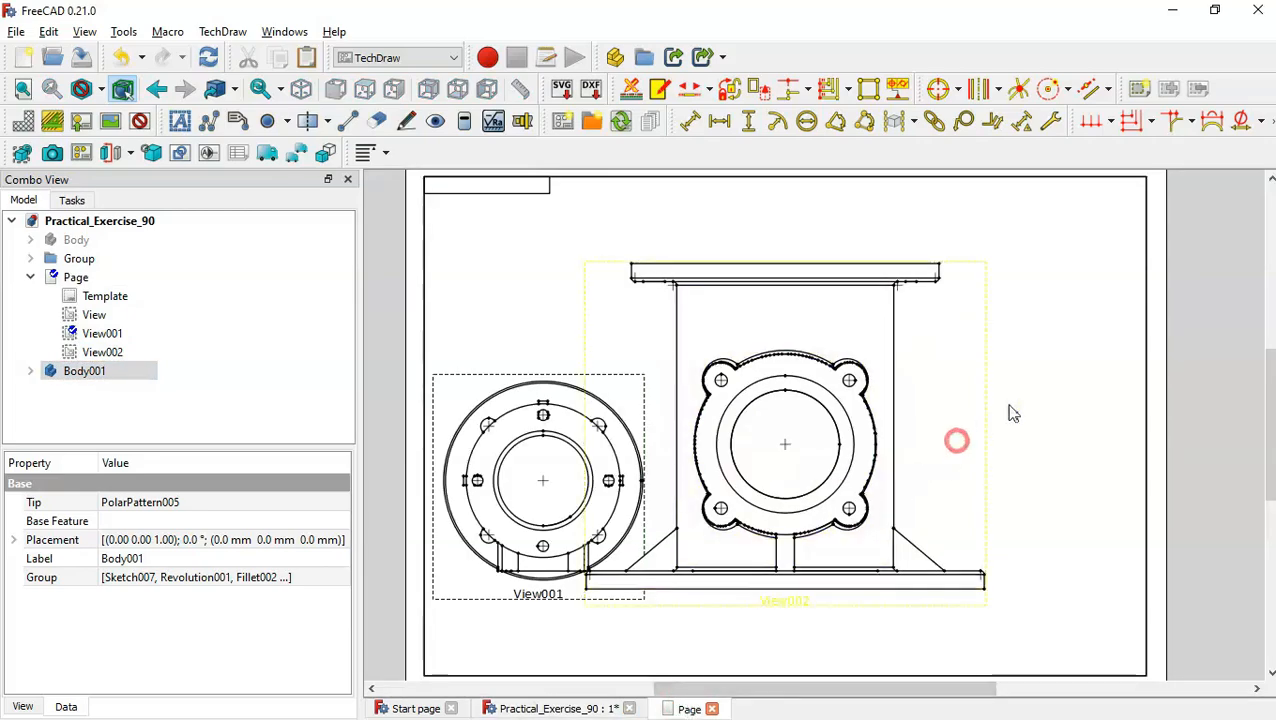
pyautogui.moveTo(1012, 413); pyautogui.dragTo(1116, 390)
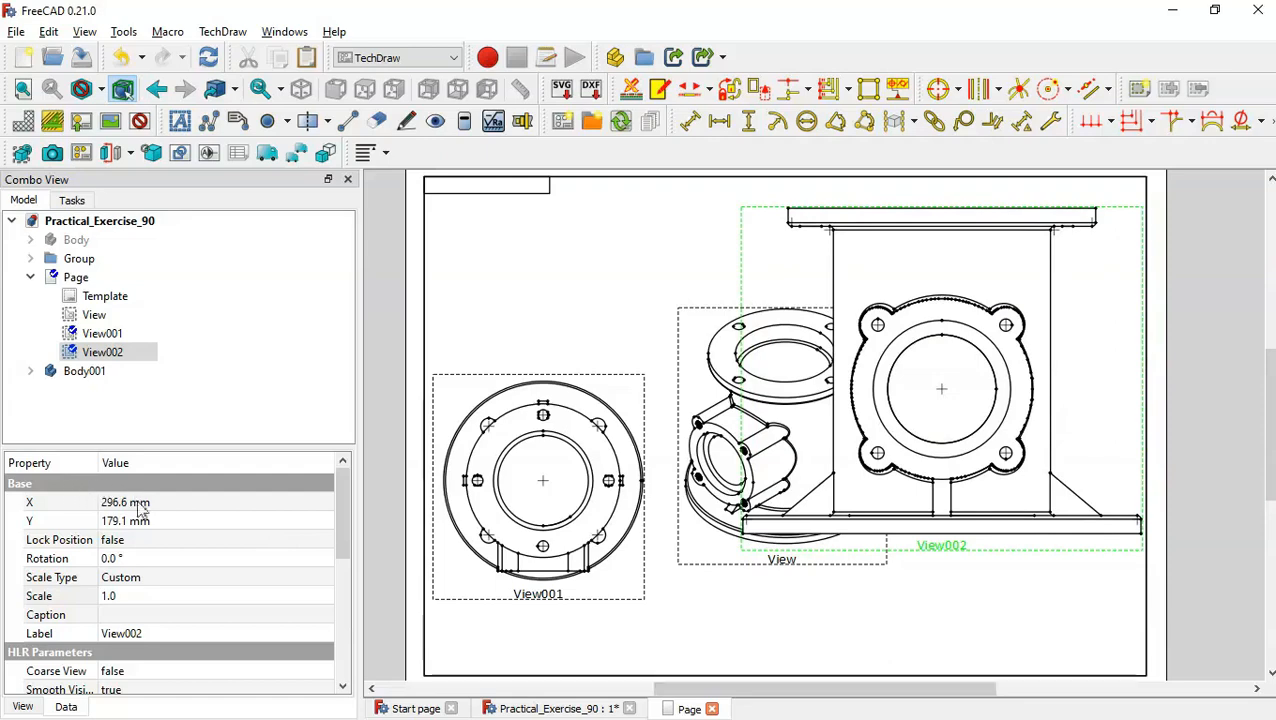
pyautogui.click(180, 597)
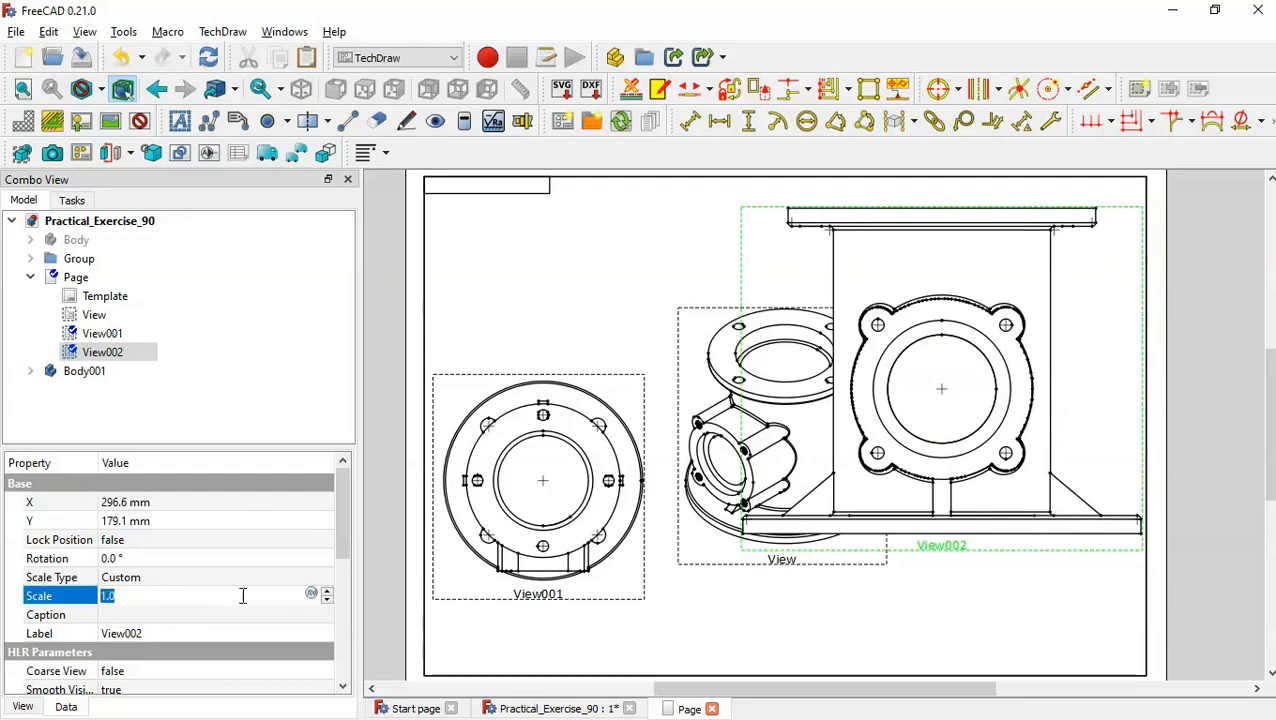
pyautogui.write('0.5')
pyautogui.press('Return')
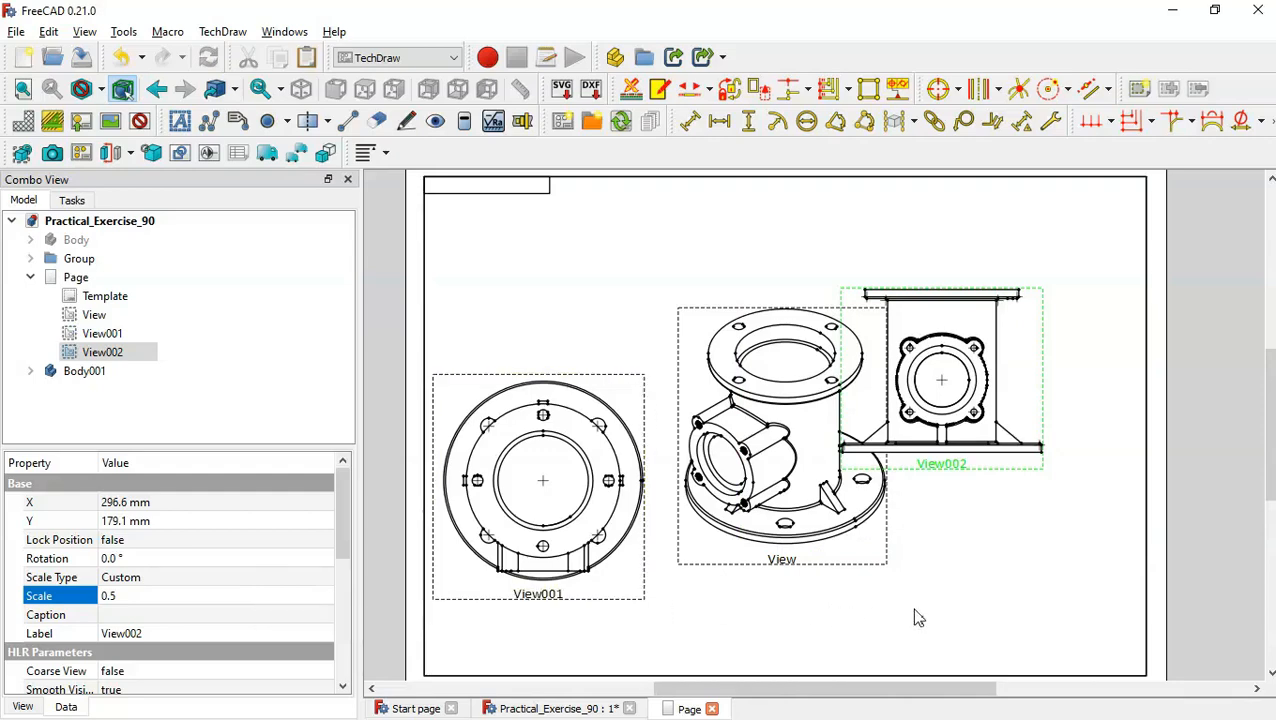
# Step: Rearrange the drawing page with the front view at the upper left, the top view below it and the isometric view at the lower right
pyautogui.click(990, 596)
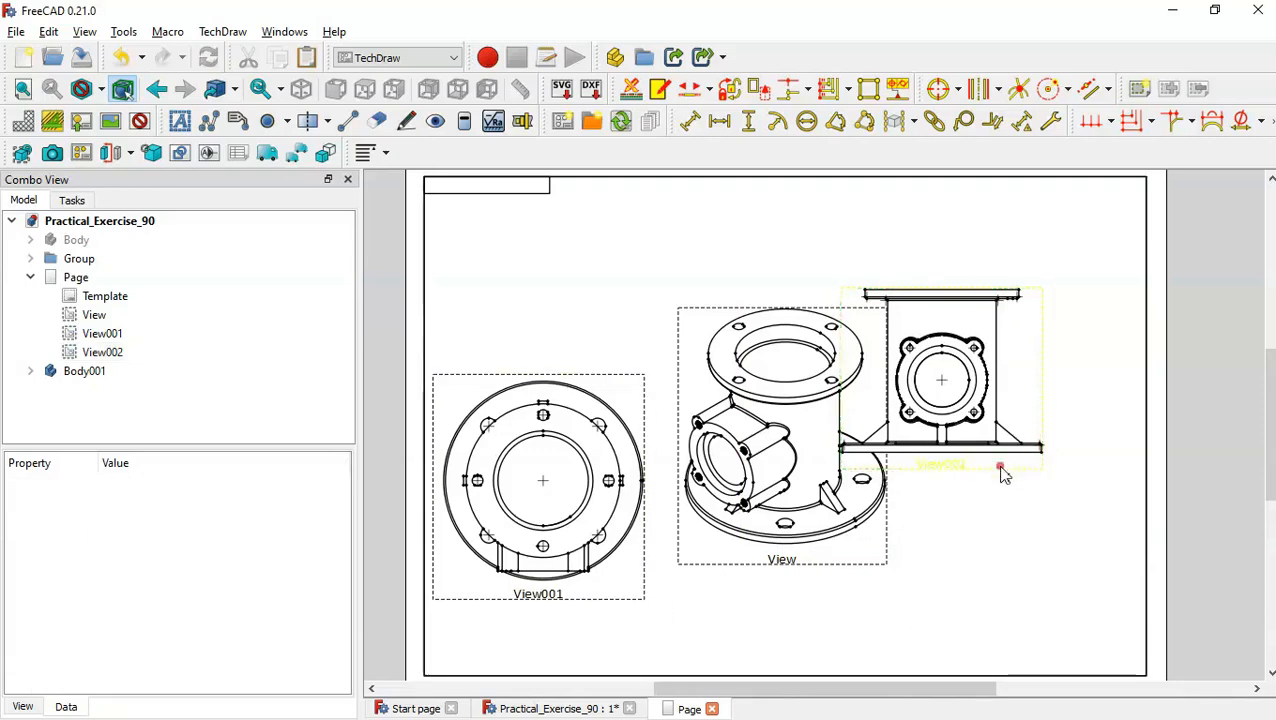
pyautogui.moveTo(1002, 476); pyautogui.dragTo(607, 358)
pyautogui.moveTo(638, 578); pyautogui.dragTo(650, 636)
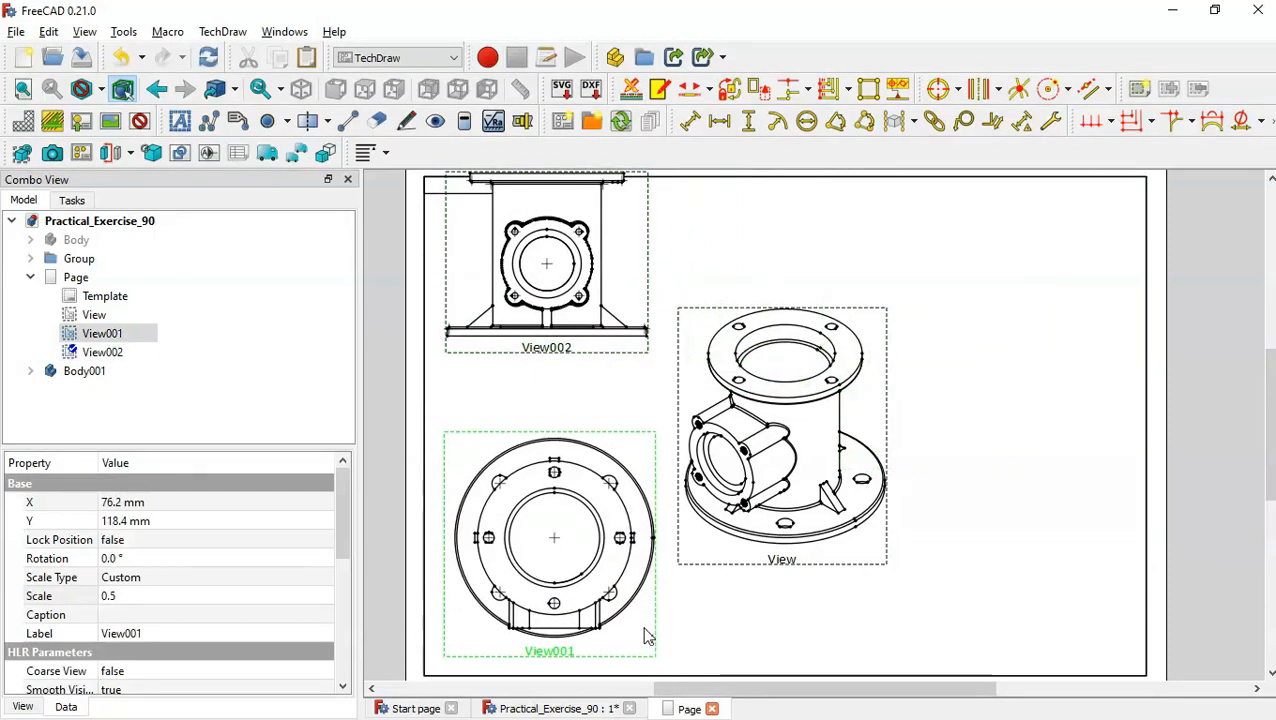
pyautogui.moveTo(797, 564); pyautogui.dragTo(1039, 668)
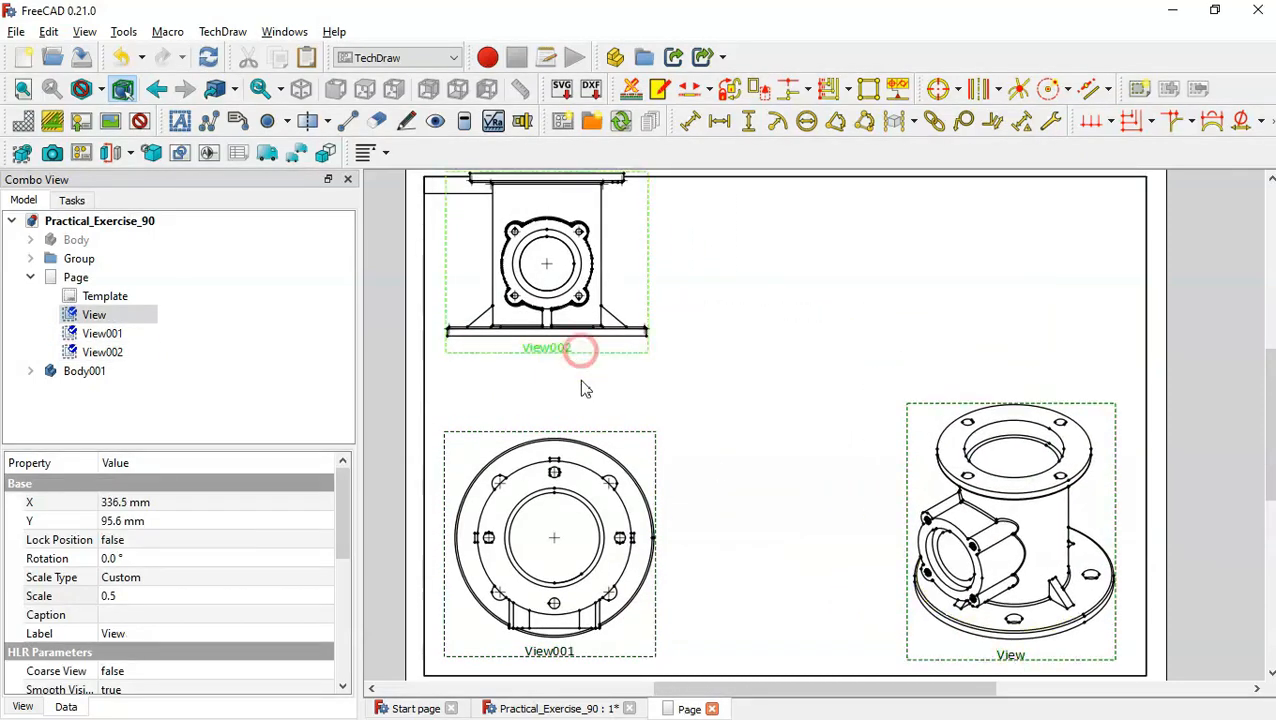
pyautogui.moveTo(579, 352); pyautogui.dragTo(581, 398)
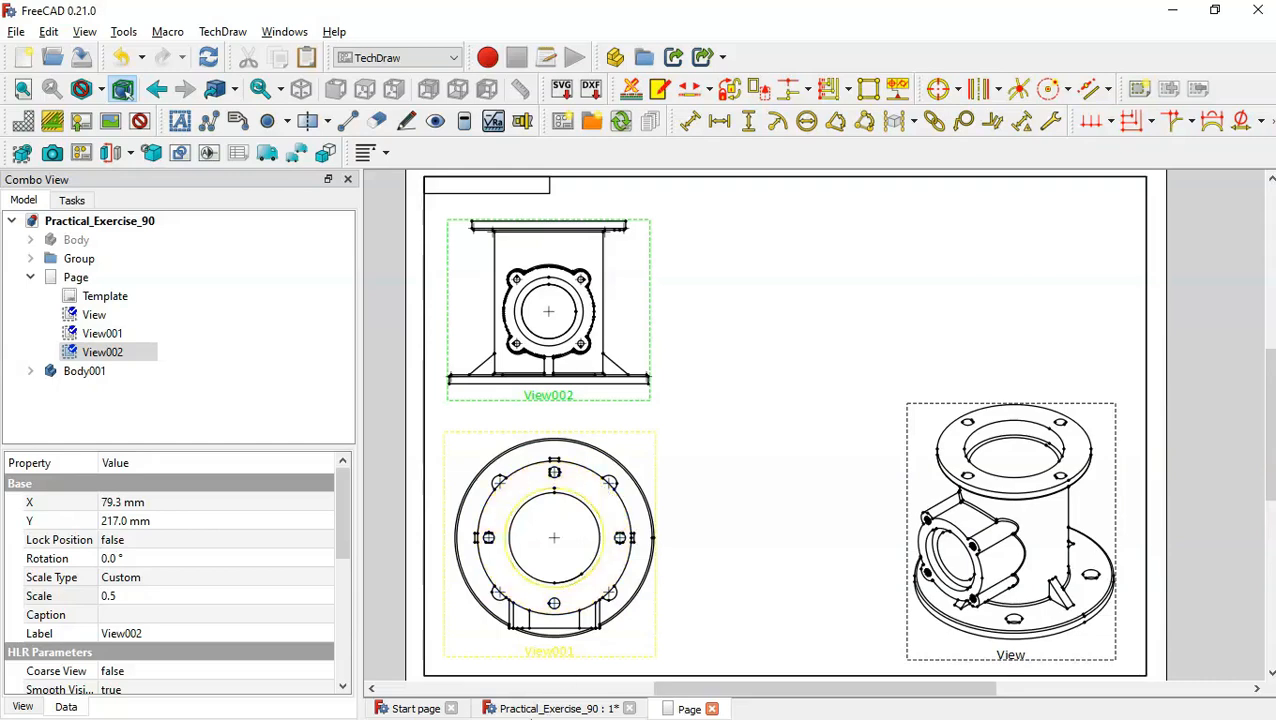
# Step: Return to the 3D model in isometric orientation, activate Body001 and start a sketch on the upper flange's top face
pyautogui.click(537, 710)
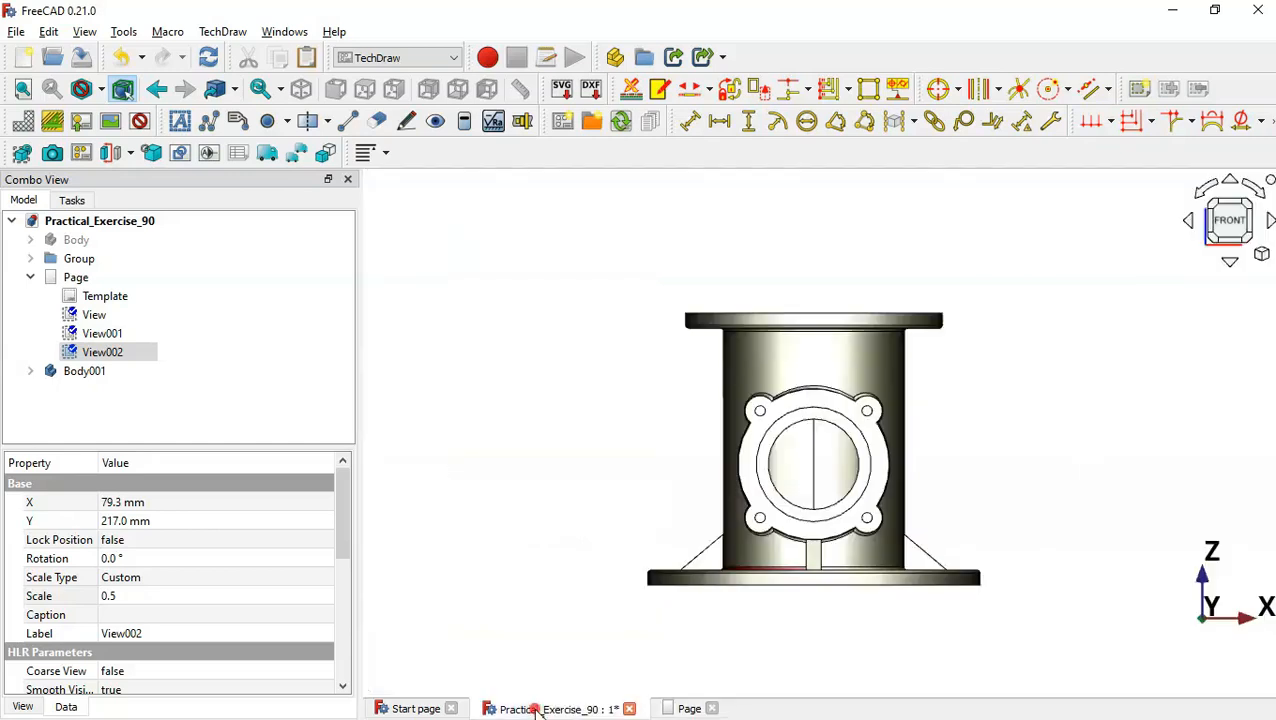
pyautogui.click(530, 538)
pyautogui.press('0')
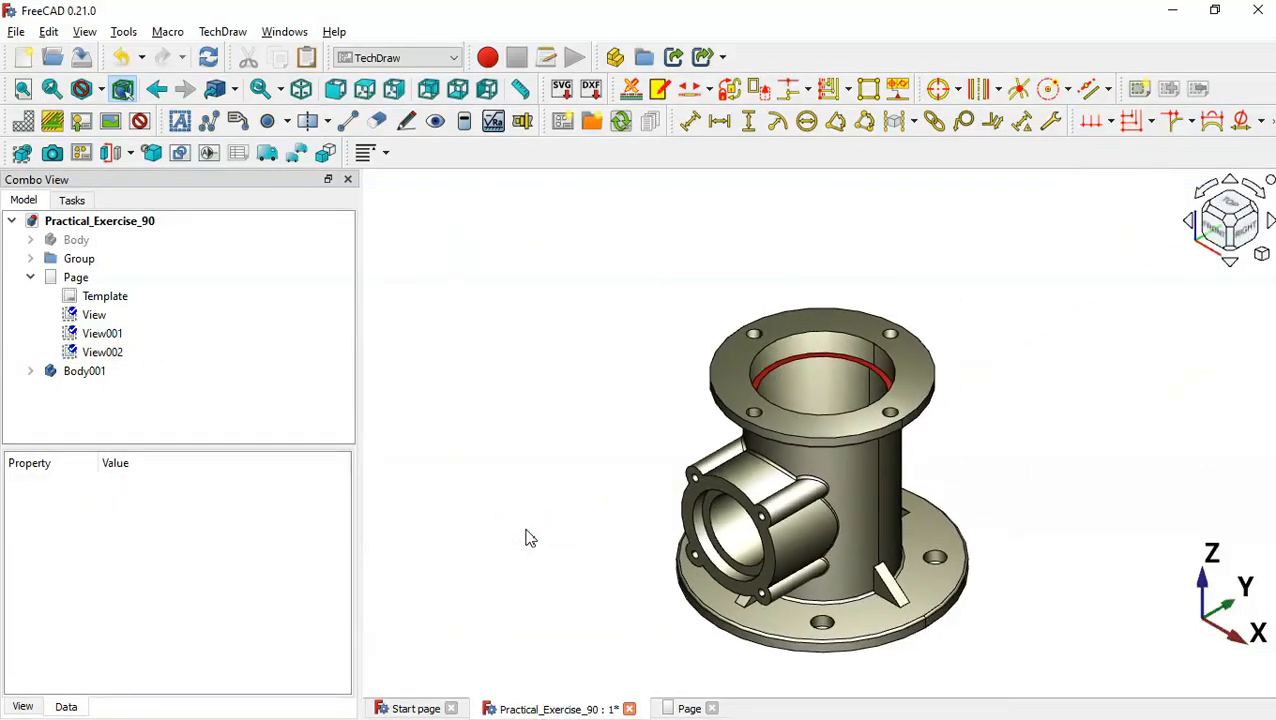
pyautogui.doubleClick(102, 376)
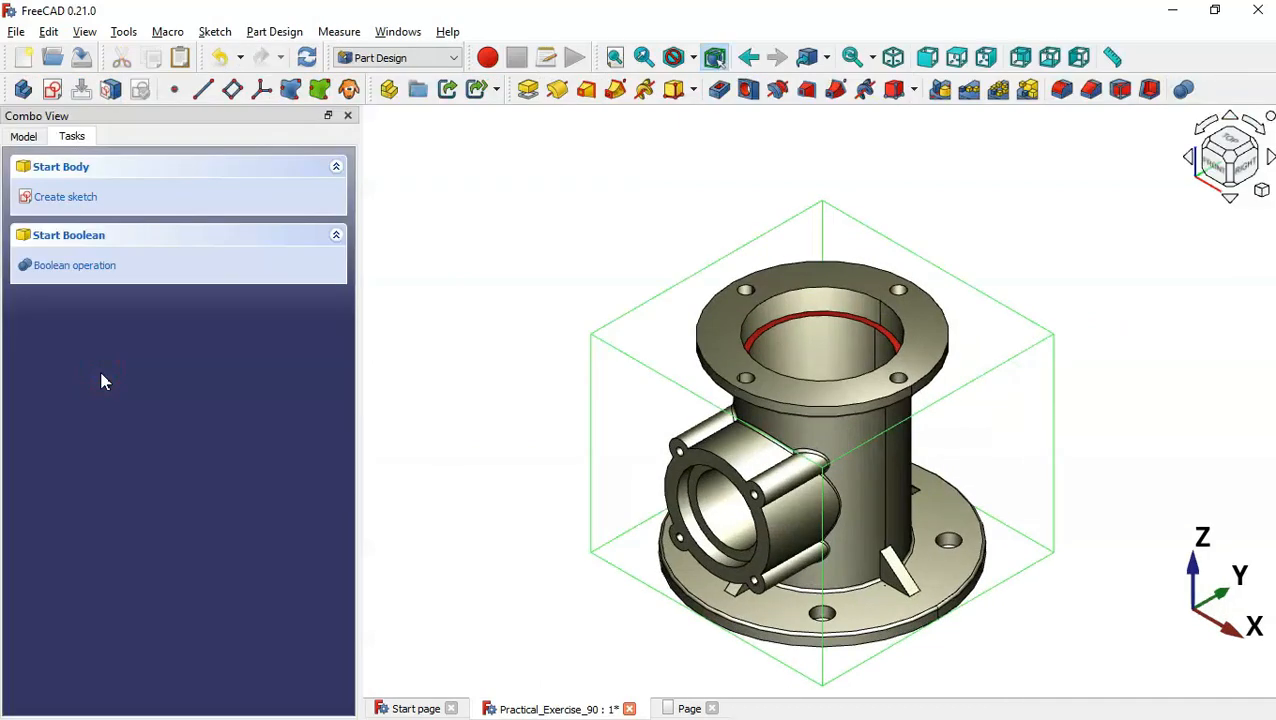
pyautogui.click(737, 362)
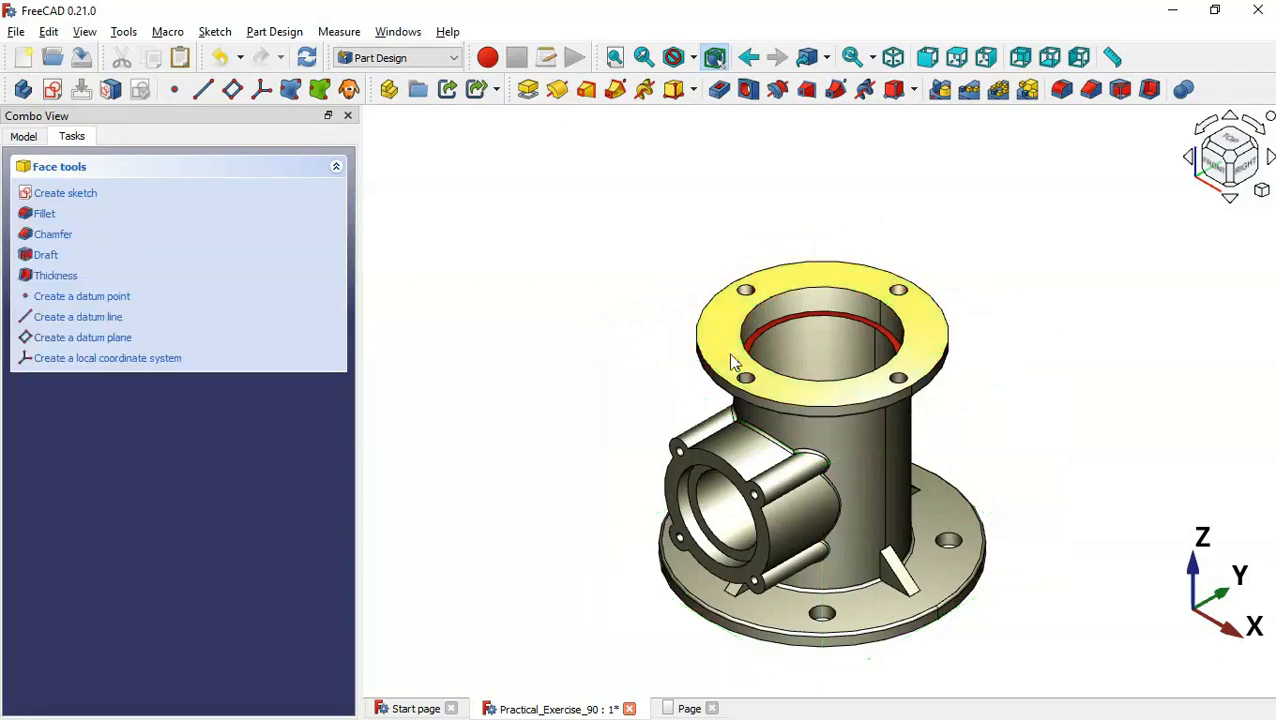
pyautogui.click(55, 91)
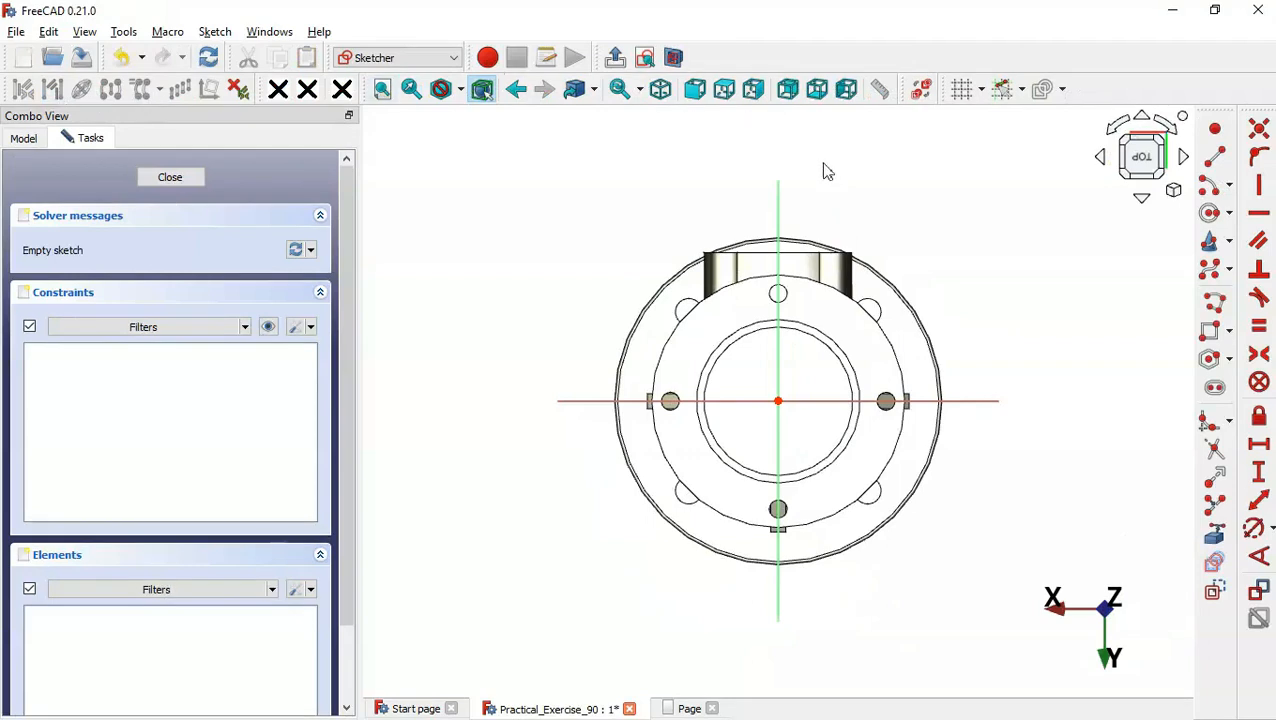
# Step: Bring the edge of the base flange's lower-left bolt hole into the sketch as external geometry
pyautogui.scroll(1, 903, 217)
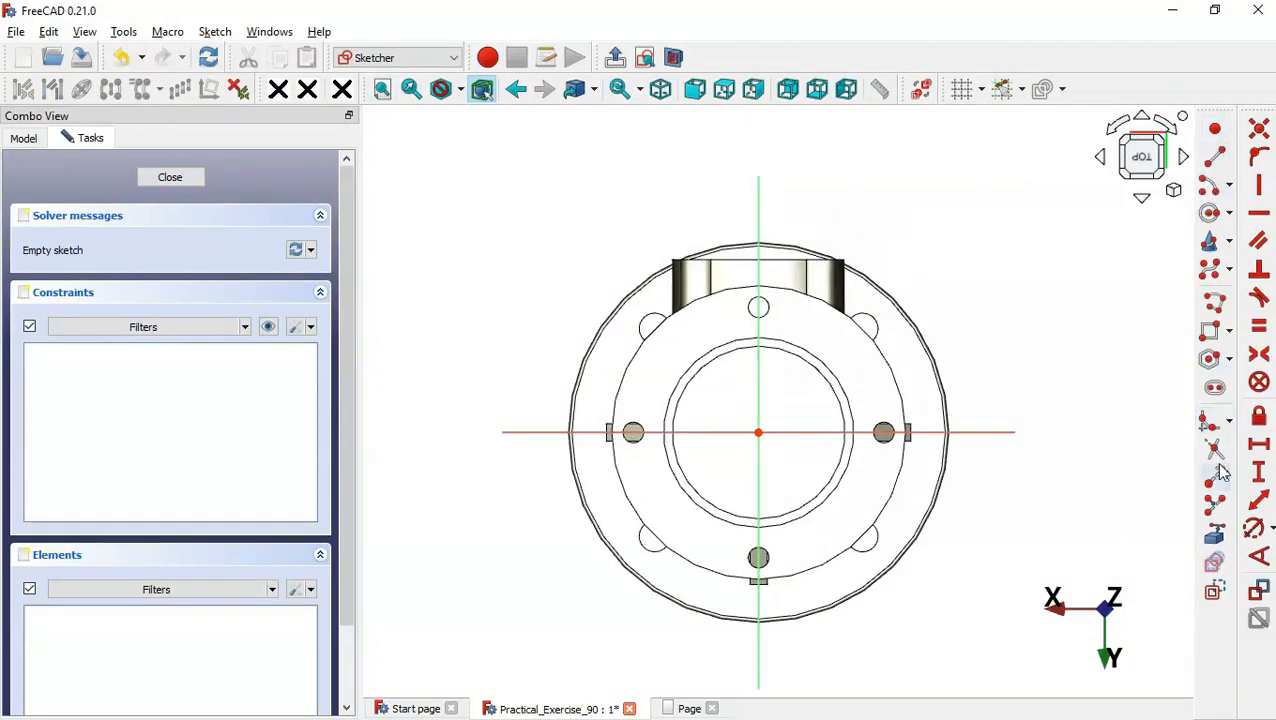
pyautogui.click(1222, 537)
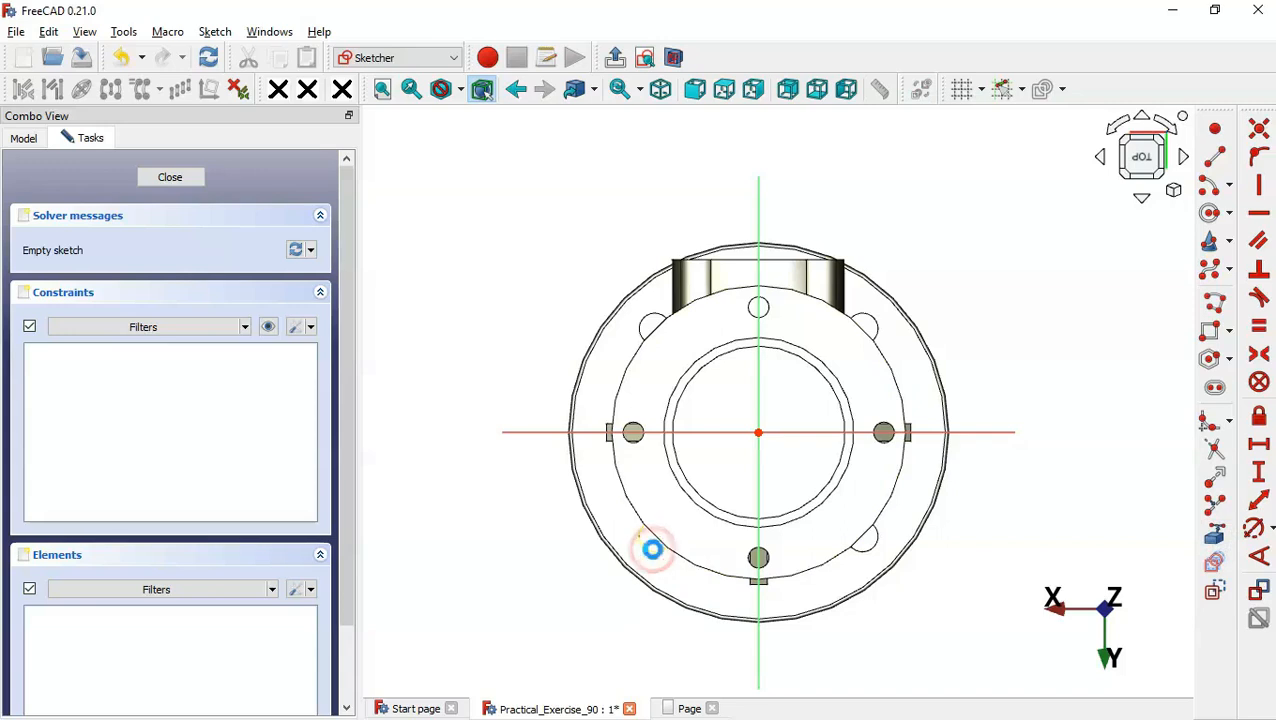
pyautogui.click(652, 549)
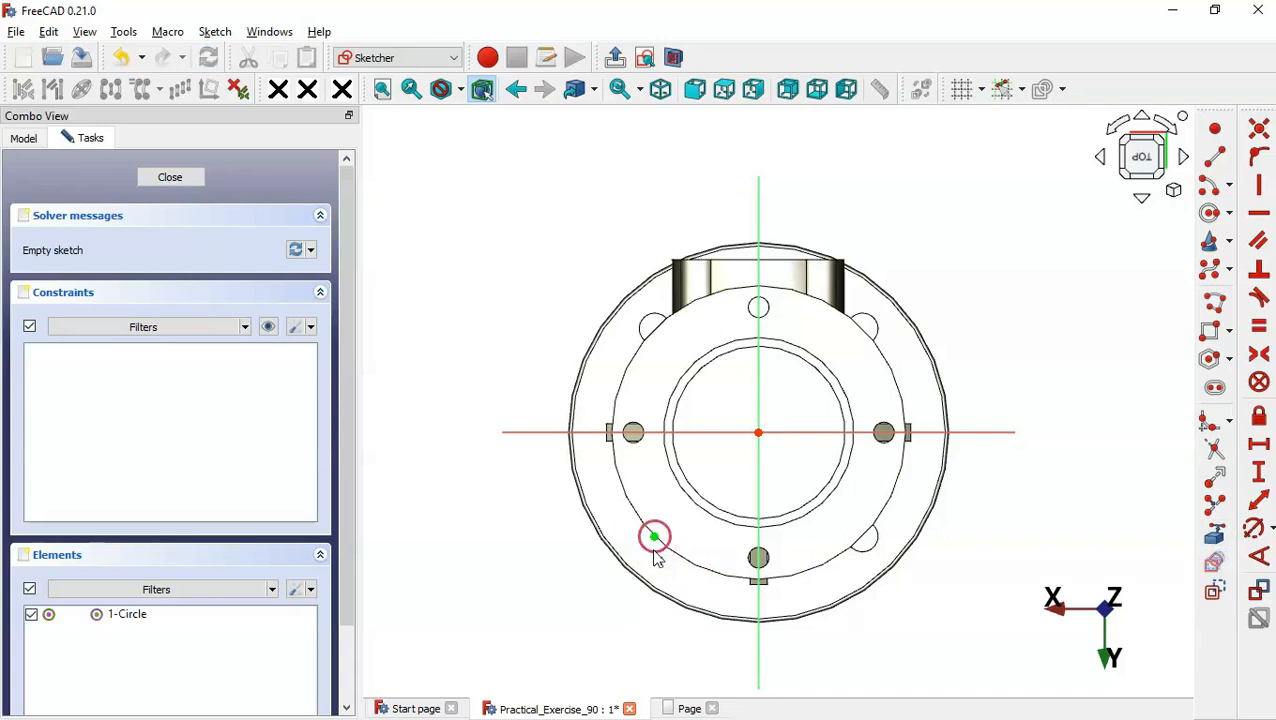
# Step: Draw a polyline about 135 mm along the vertical axis to the origin, continuing diagonally across the referenced hole past the base flange
pyautogui.click(1214, 301)
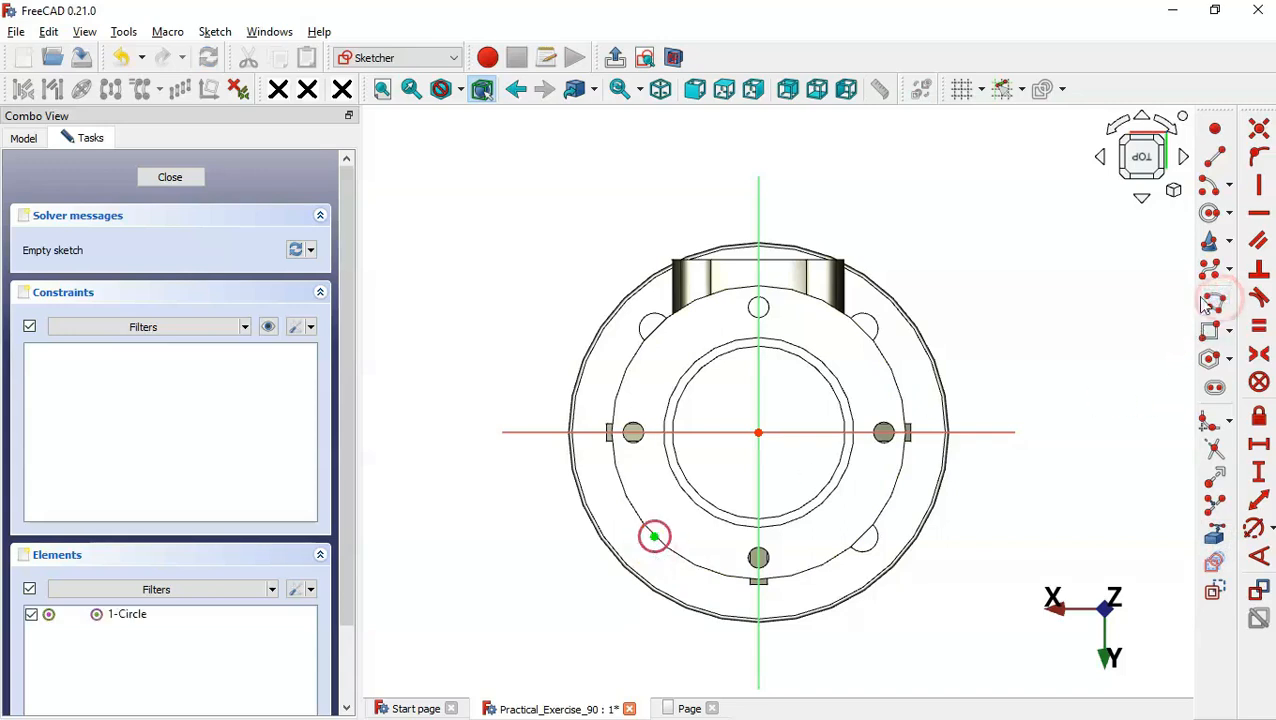
pyautogui.click(760, 195)
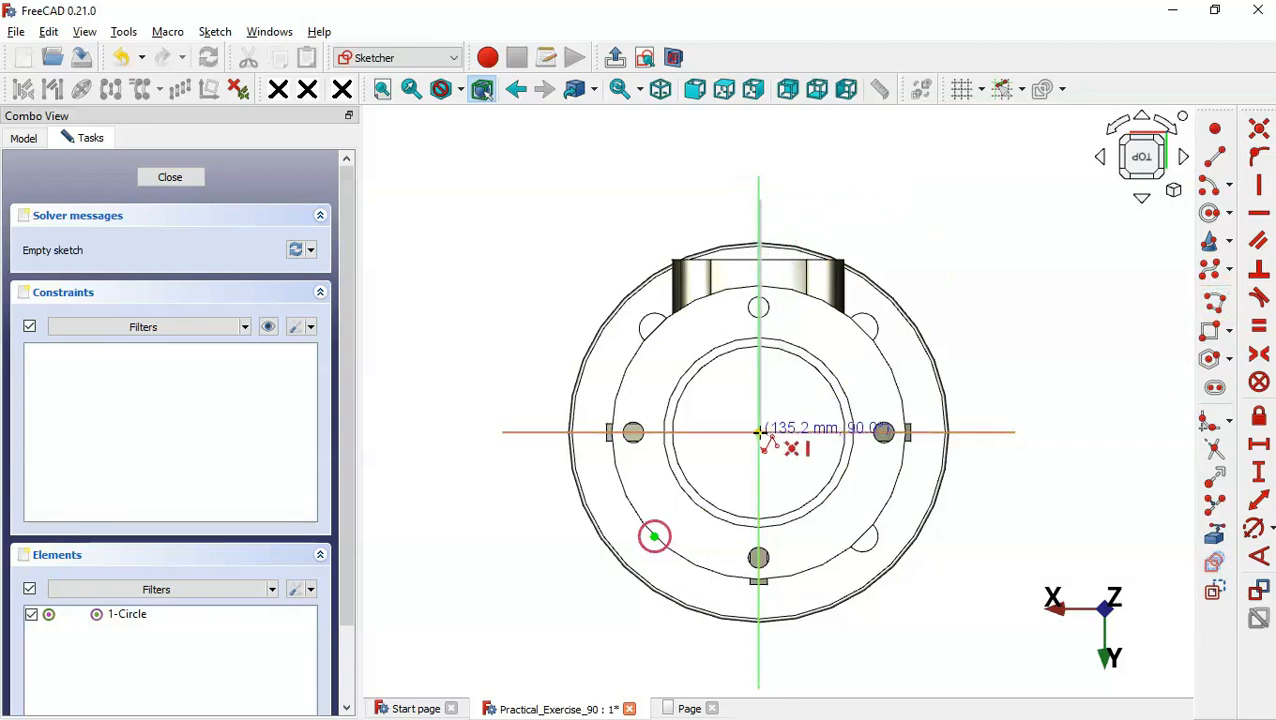
pyautogui.click(759, 432)
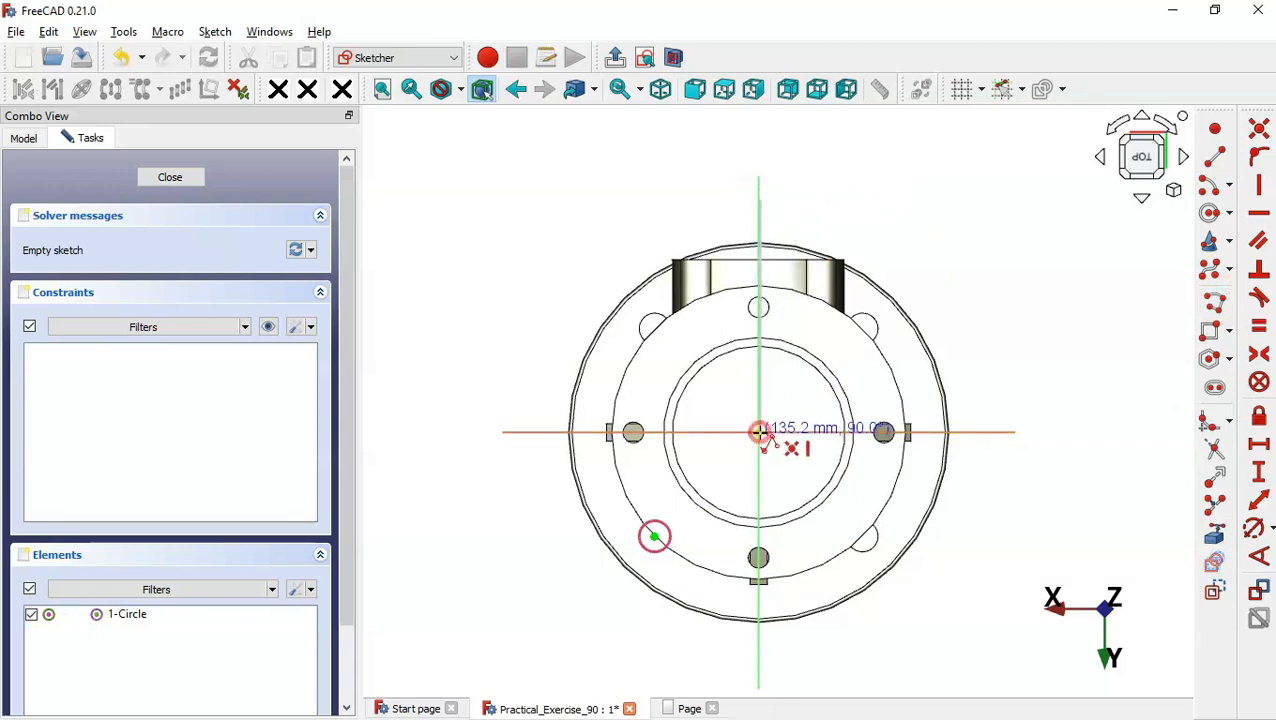
pyautogui.click(579, 624)
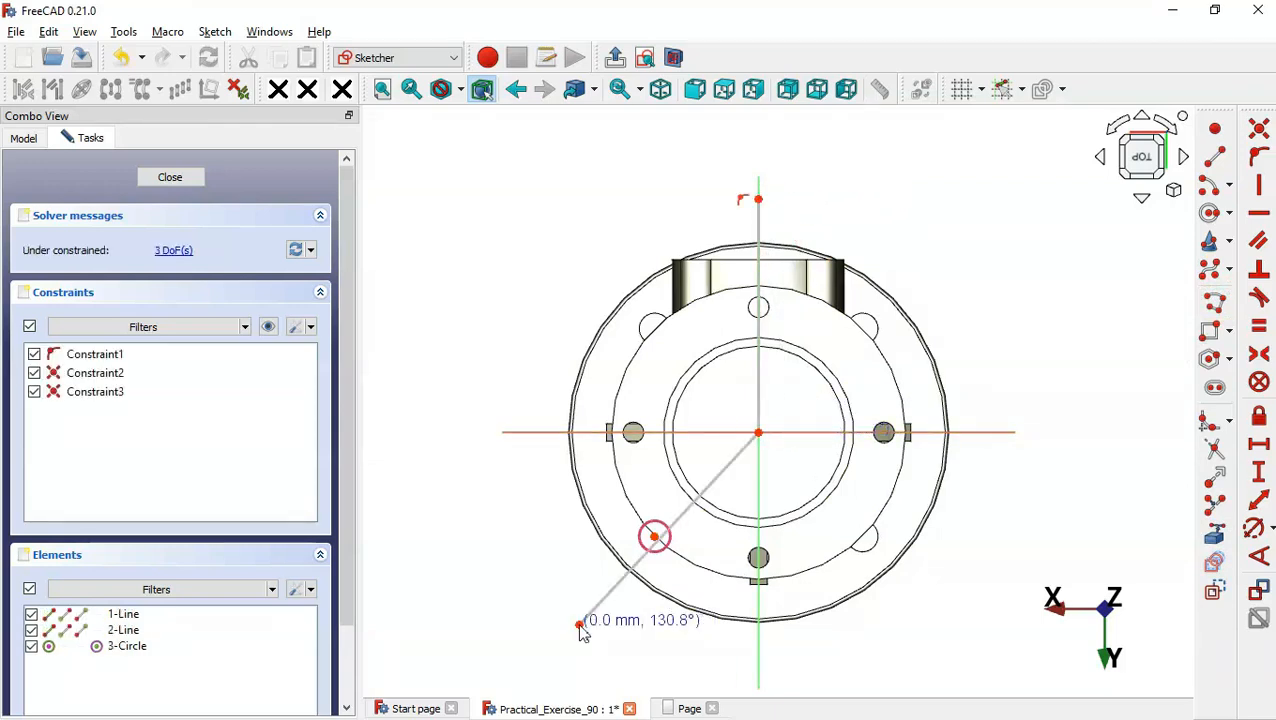
# Step: Constrain the diagonal line to pass through the referenced hole's center and leave the sketch
pyautogui.click(1257, 157)
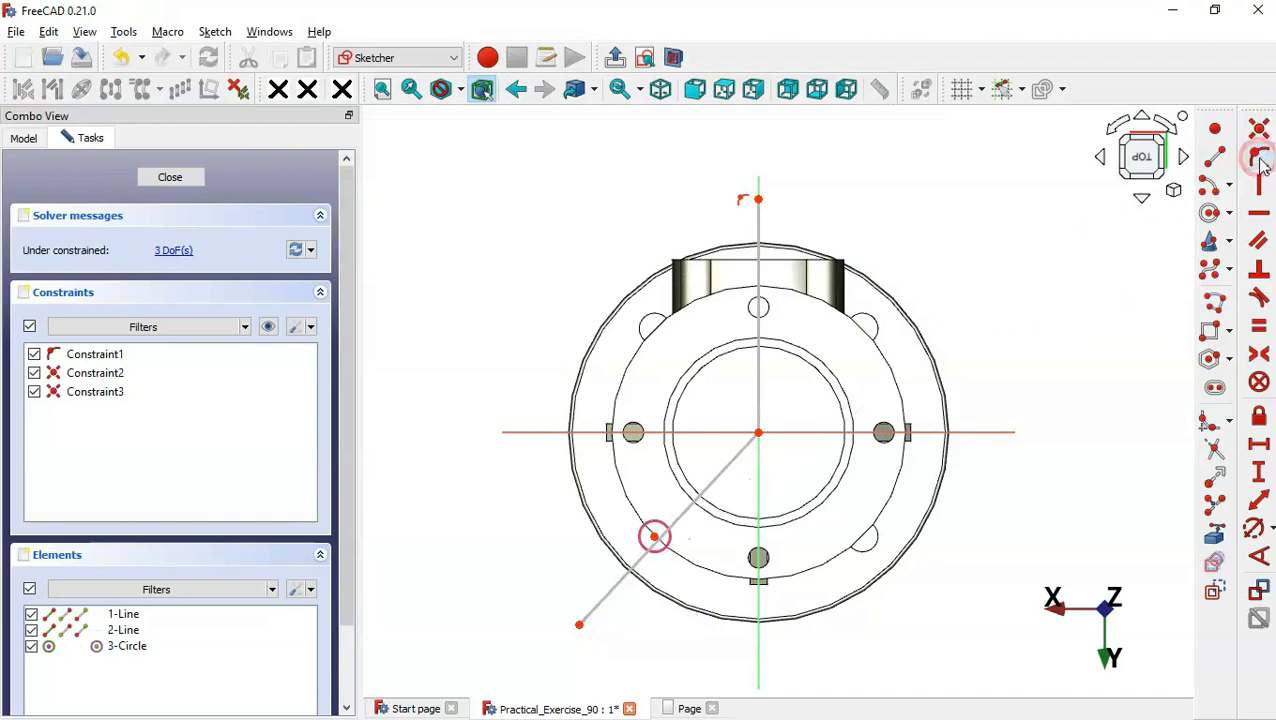
pyautogui.click(724, 468)
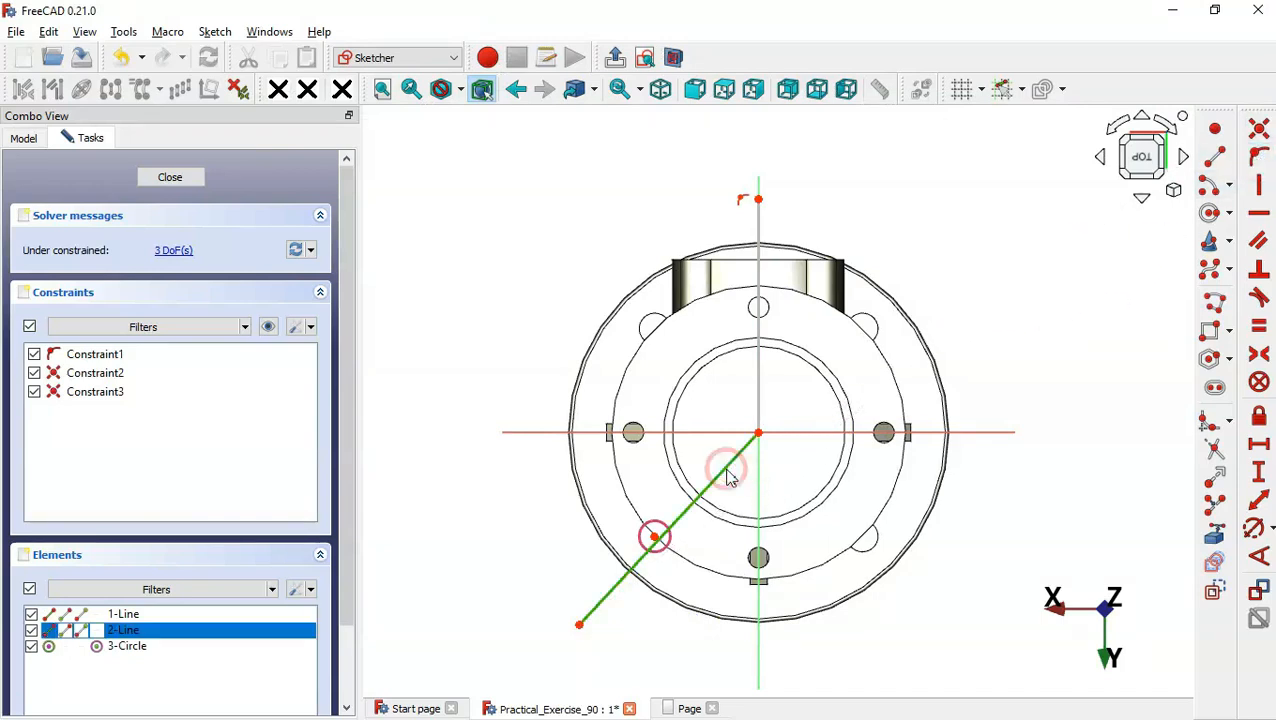
pyautogui.click(655, 538)
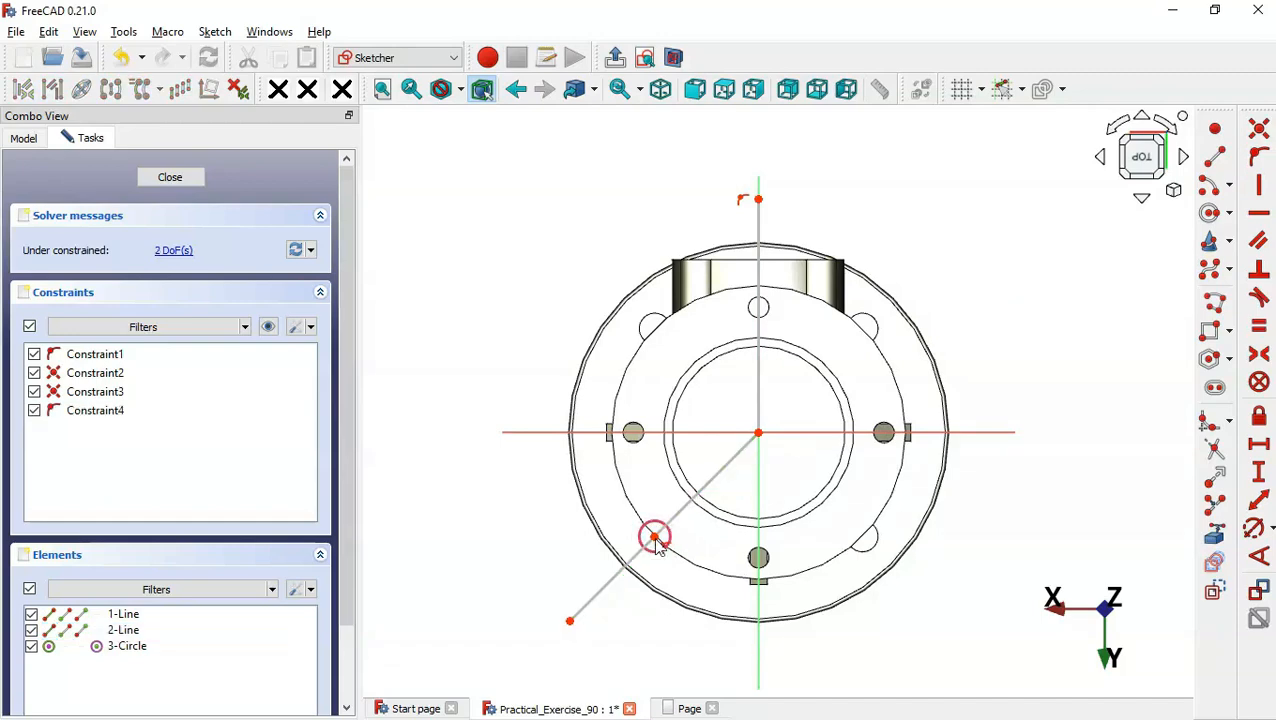
pyautogui.click(615, 58)
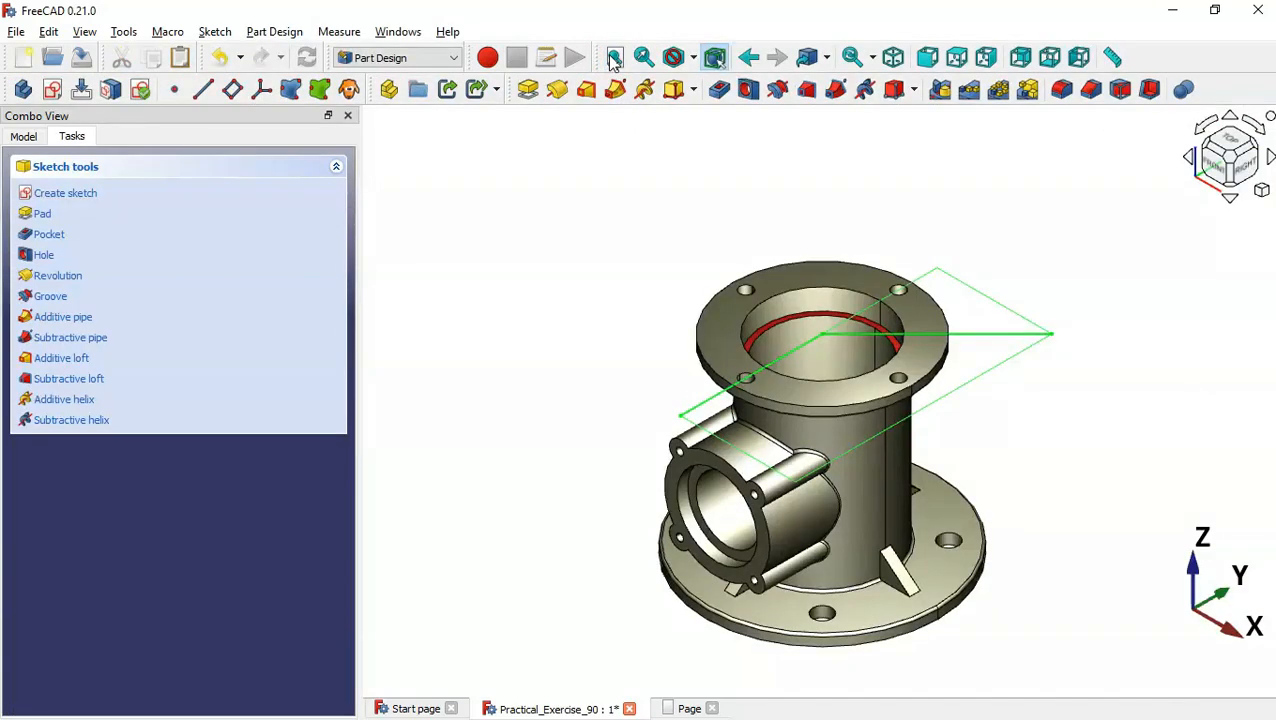
# Step: Switch to the TechDraw workbench and display the drawing page alongside the model tree
pyautogui.click(1097, 346)
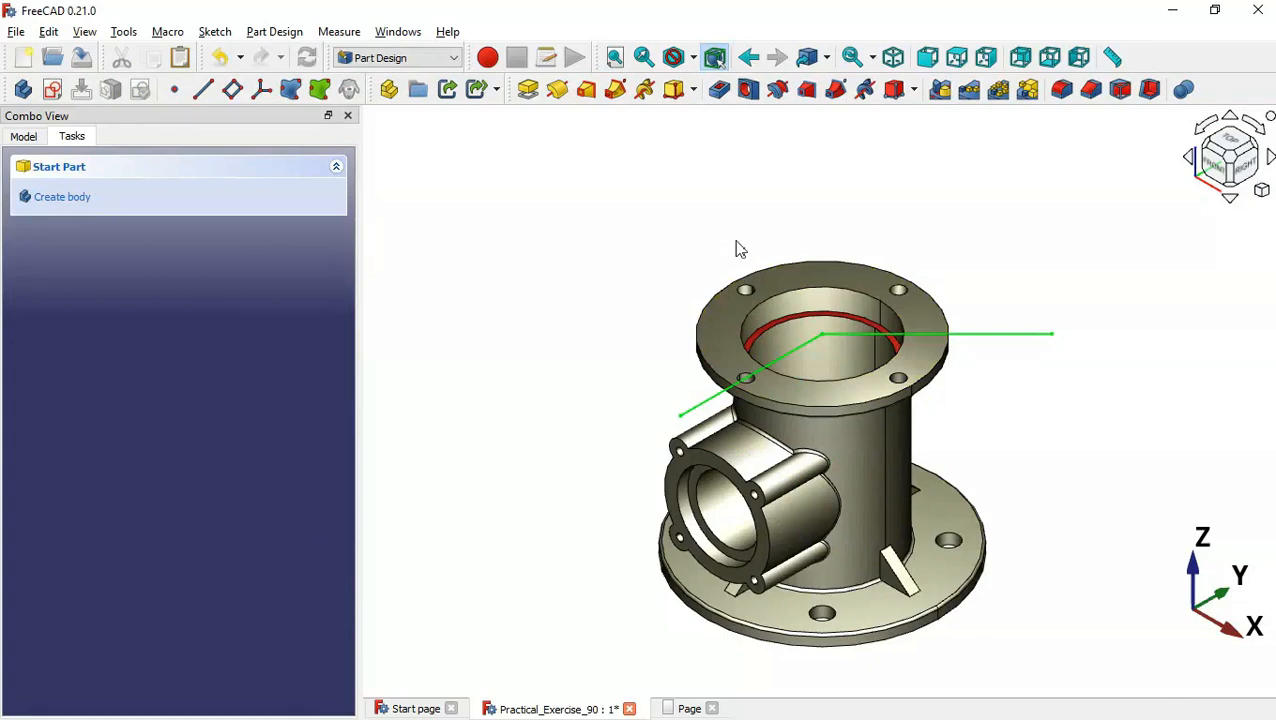
pyautogui.click(425, 58)
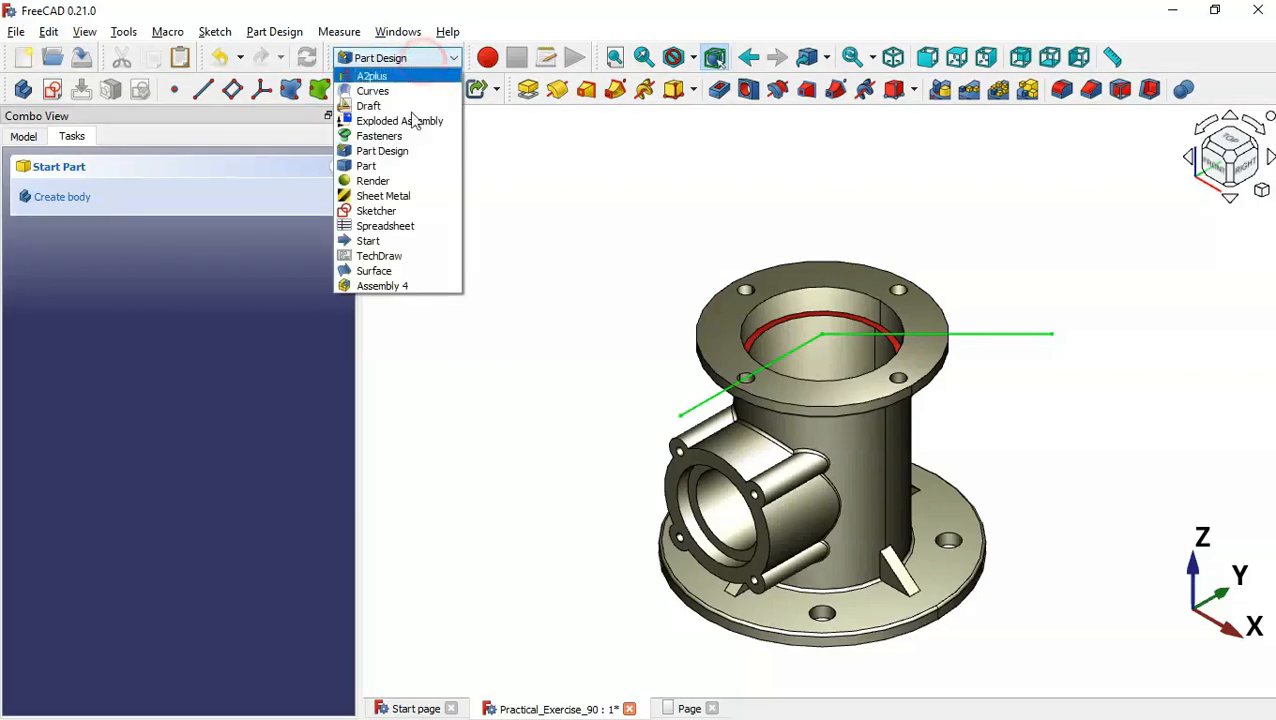
pyautogui.click(425, 265)
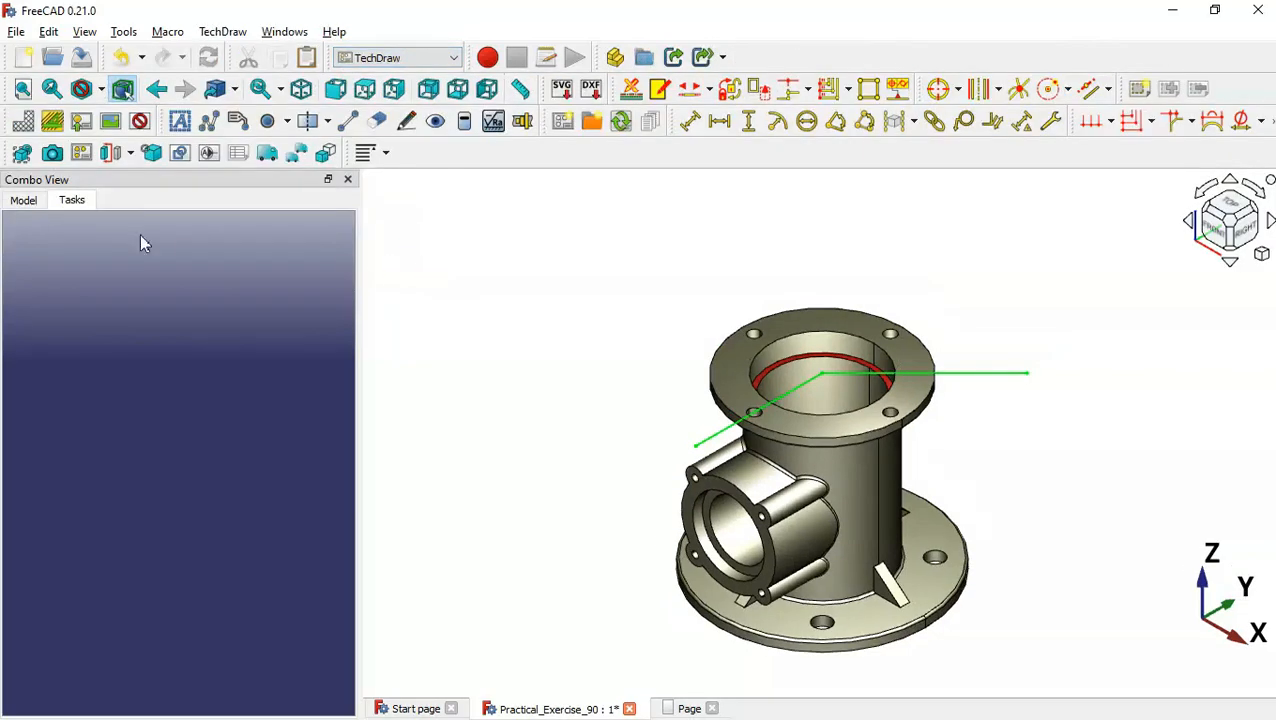
pyautogui.click(25, 200)
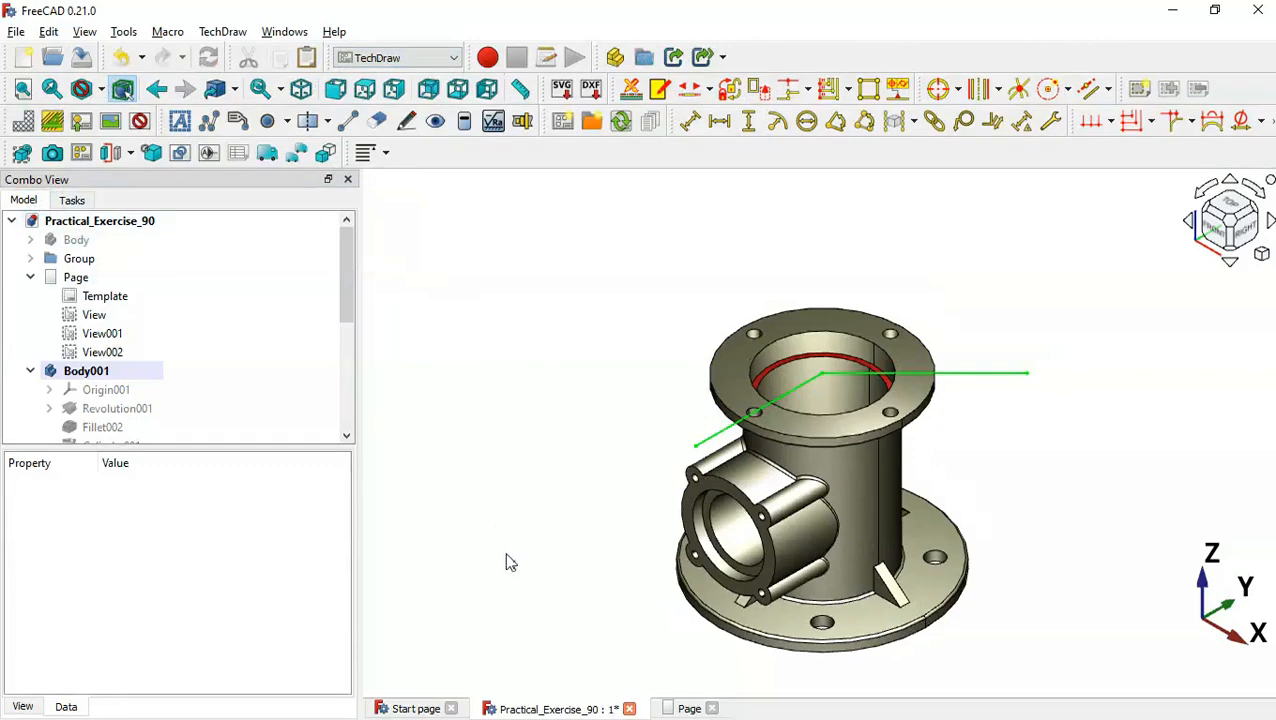
pyautogui.click(684, 708)
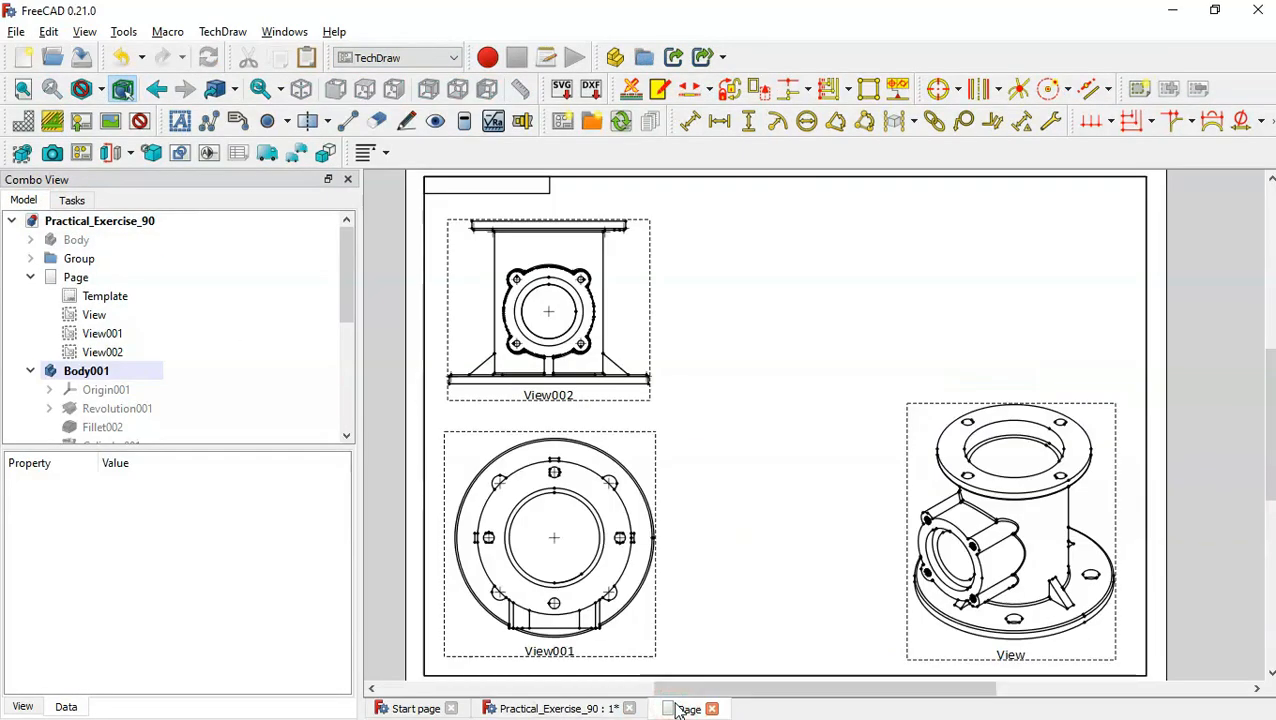
# Step: Start a Complex Section of the top view View001 using Sketch014 as the profile
pyautogui.click(617, 640)
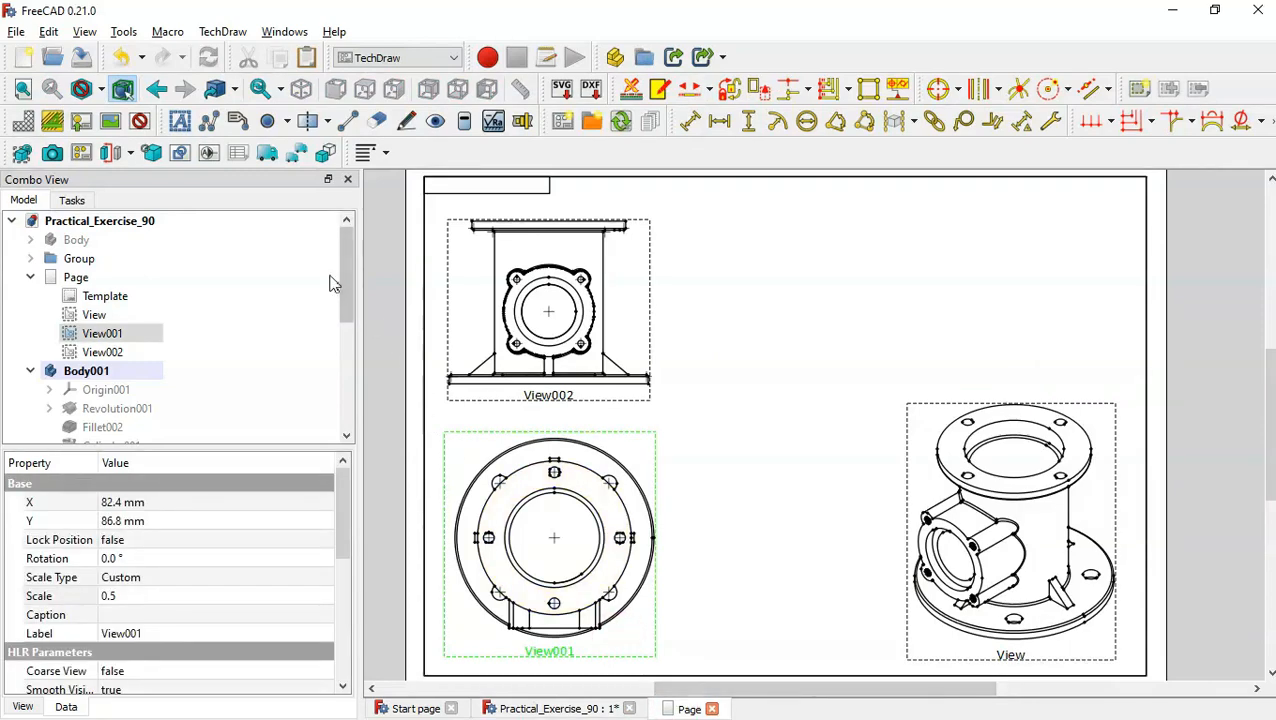
pyautogui.moveTo(347, 296); pyautogui.dragTo(357, 420)
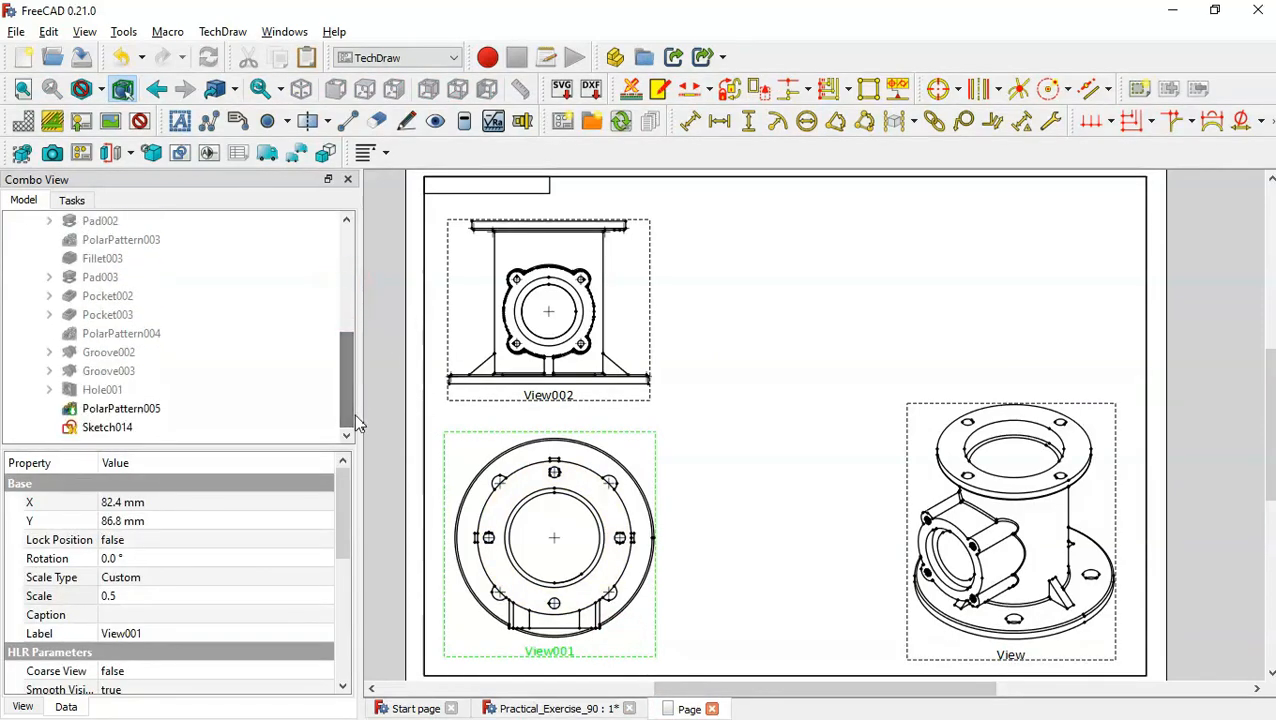
pyautogui.click(126, 430)
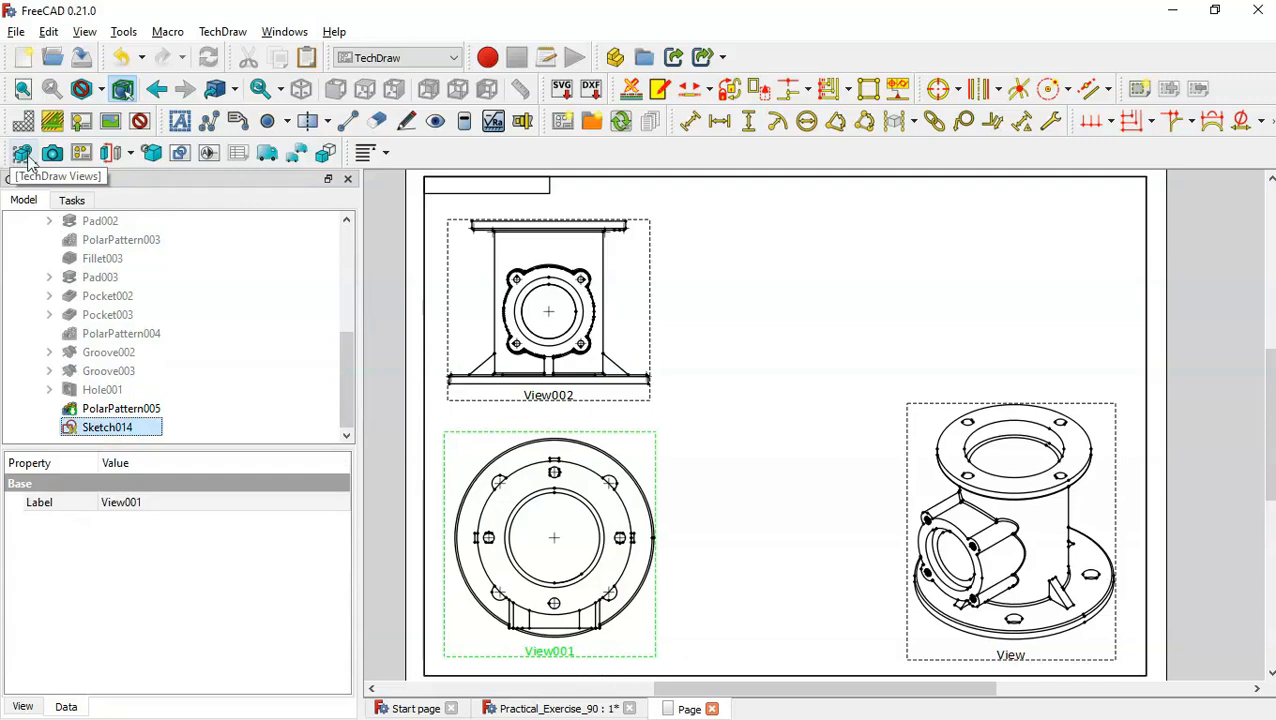
pyautogui.click(132, 155)
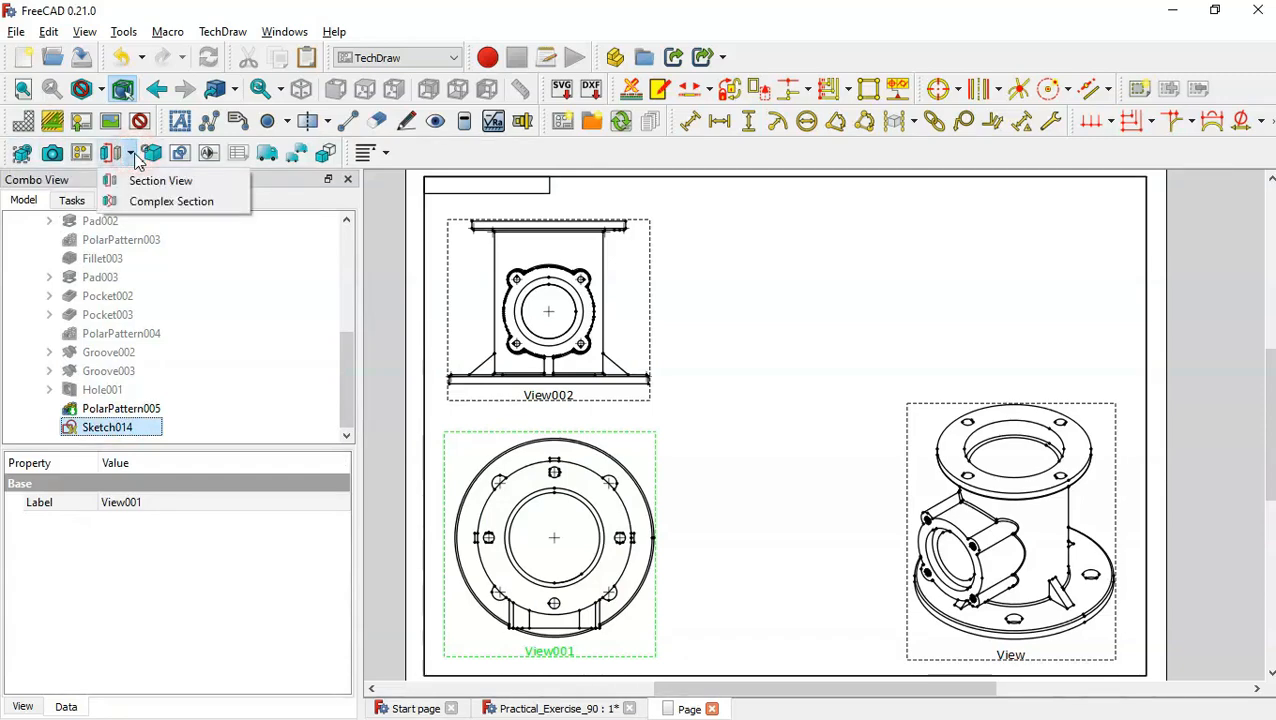
pyautogui.click(215, 203)
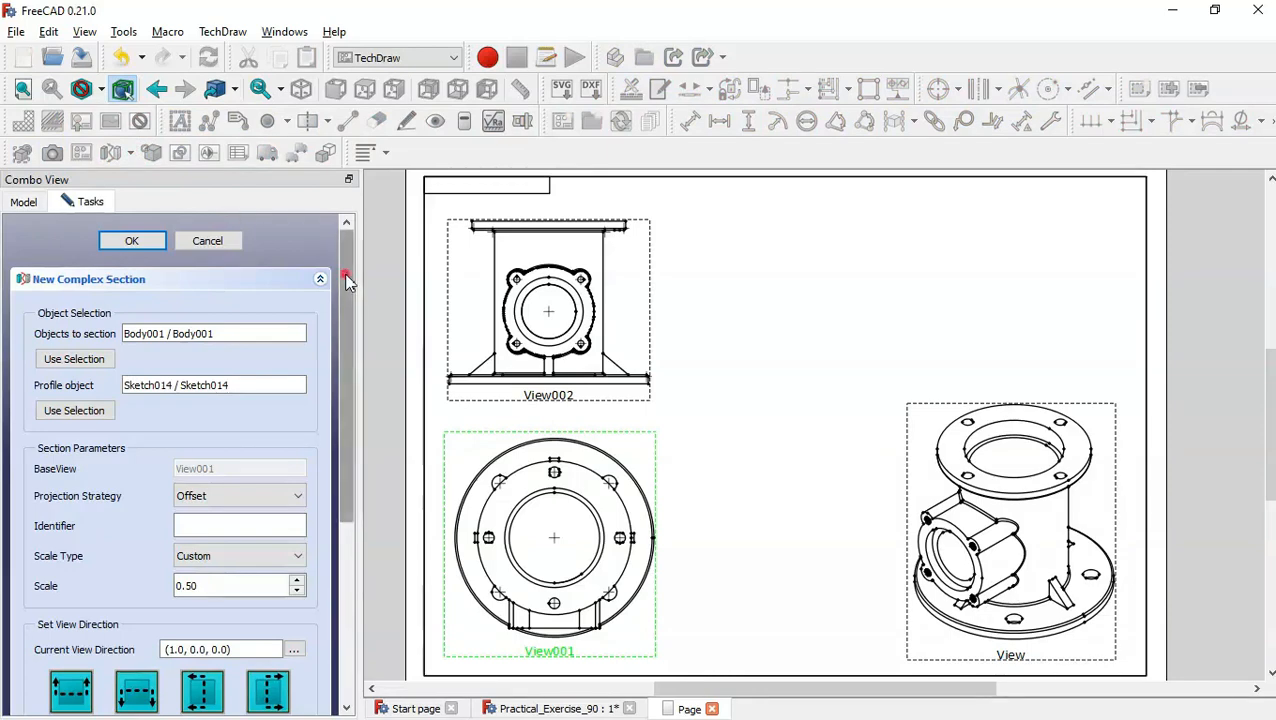
# Step: Set the complex section's view direction to 180° (-1.0, 0.0, 0.0) and update its preview
pyautogui.moveTo(345, 281); pyautogui.dragTo(355, 510)
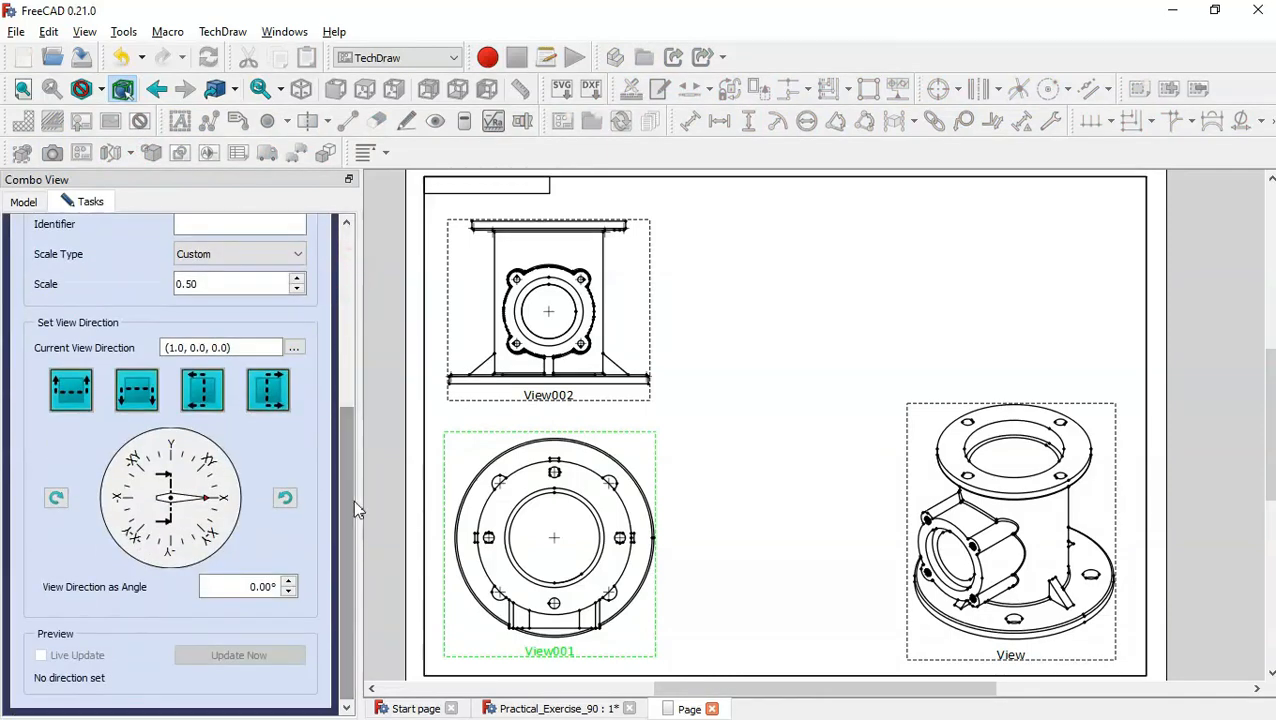
pyautogui.click(203, 391)
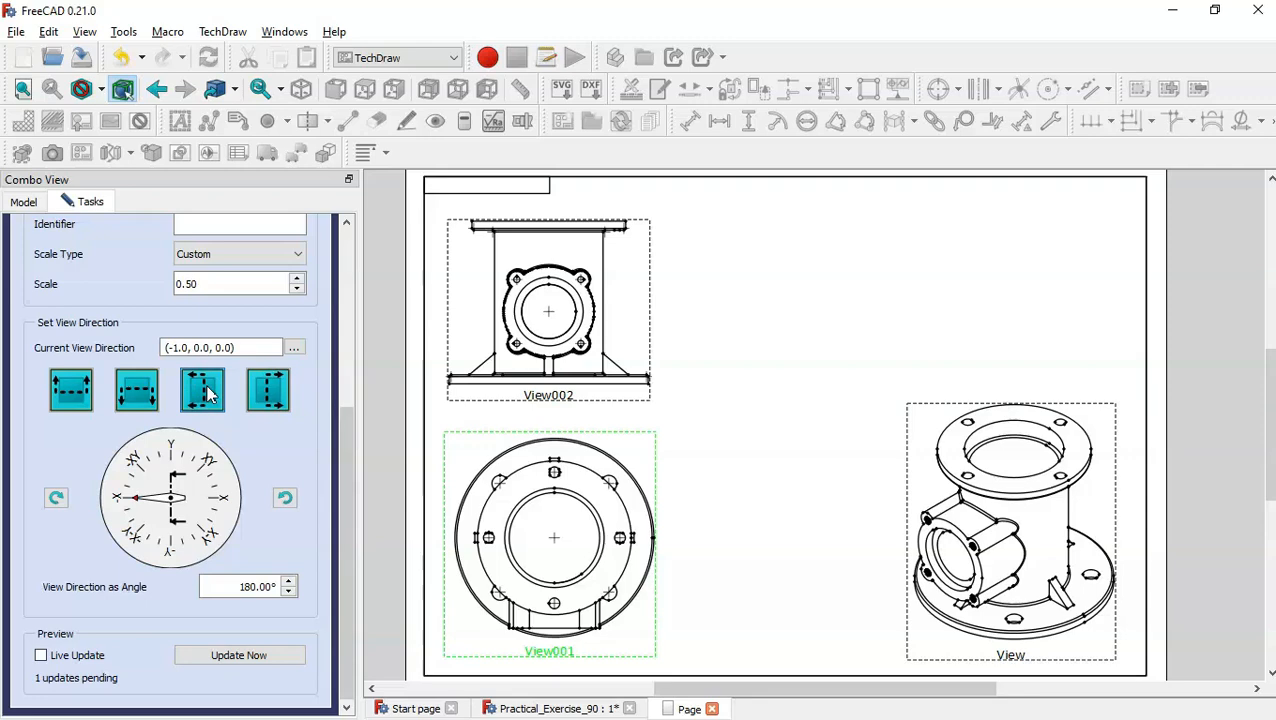
pyautogui.click(255, 655)
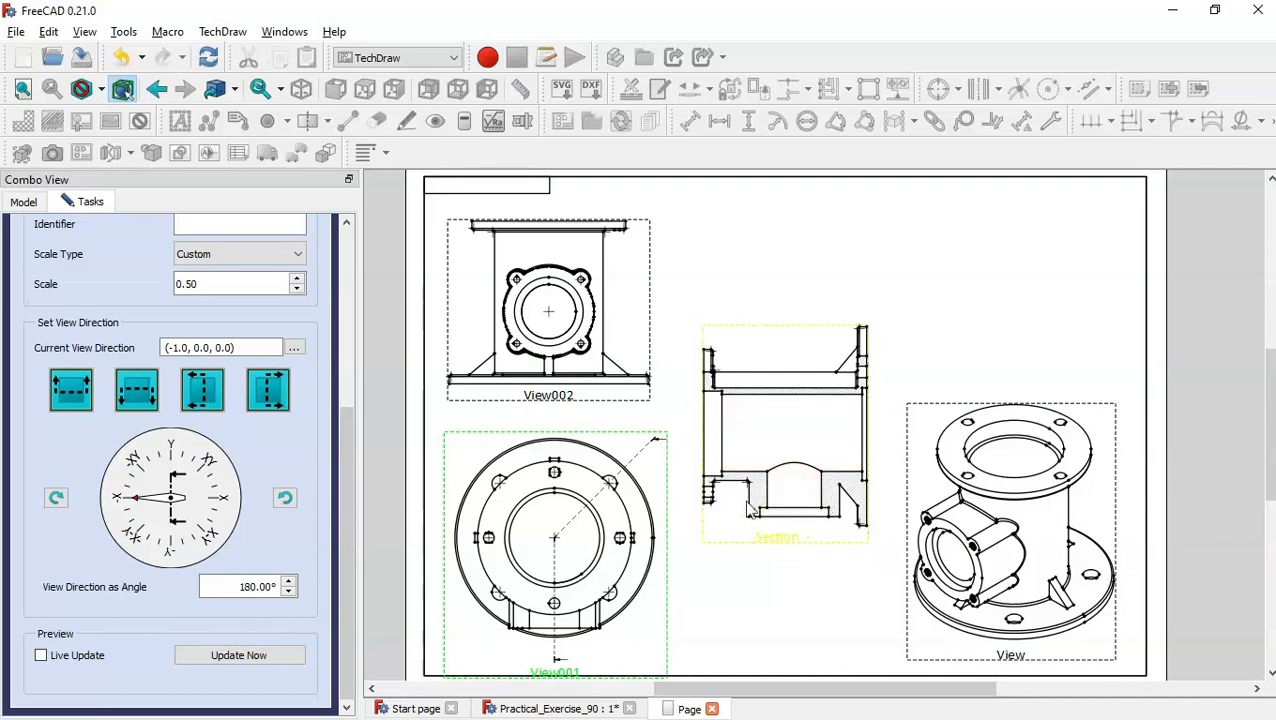
# Step: Rotate the complex section's view direction to 90°, update its preview and accept the section
pyautogui.click(56, 498)
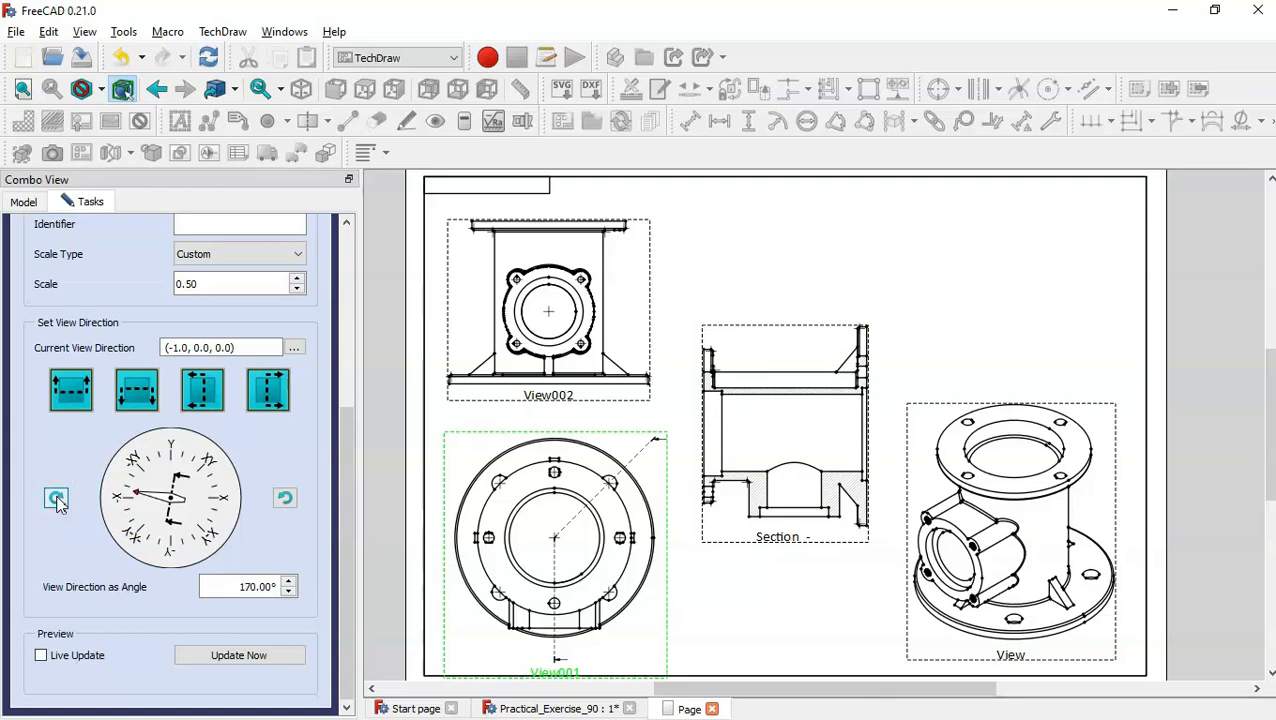
pyautogui.click(56, 498)
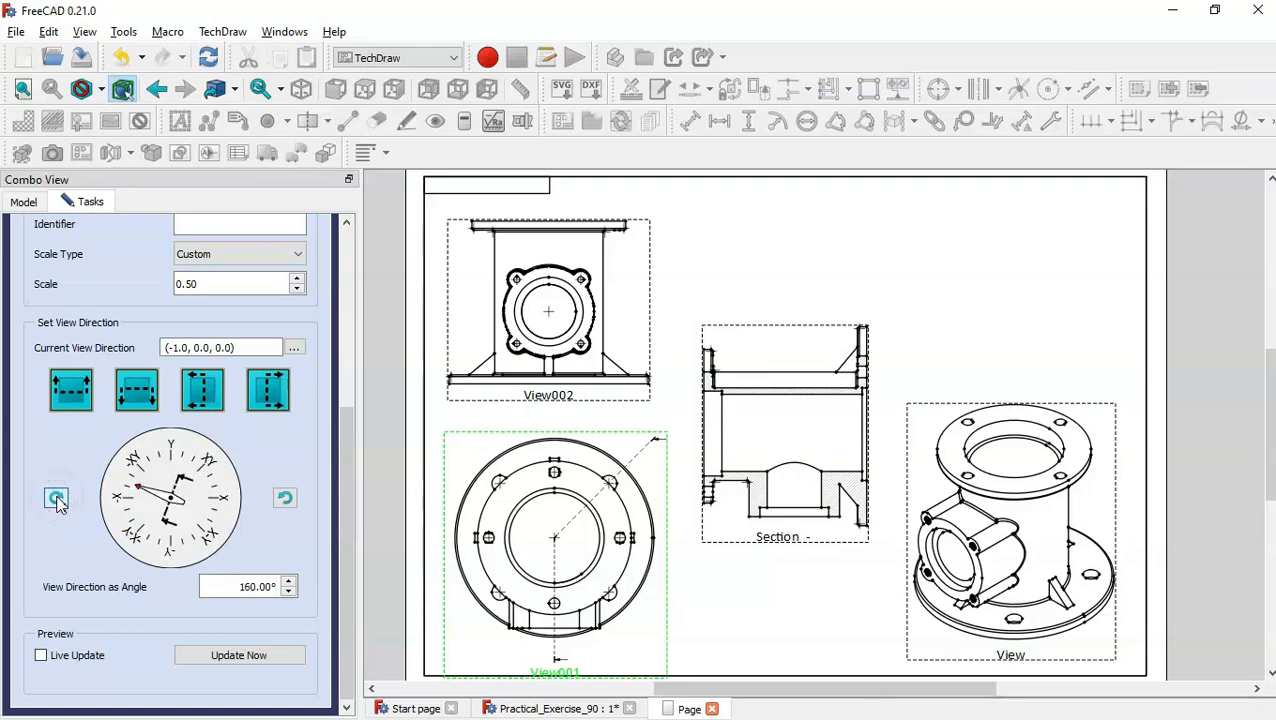
pyautogui.click(56, 498)
pyautogui.click(56, 498)
pyautogui.click(56, 498)
pyautogui.click(56, 498)
pyautogui.click(56, 498)
pyautogui.click(56, 498)
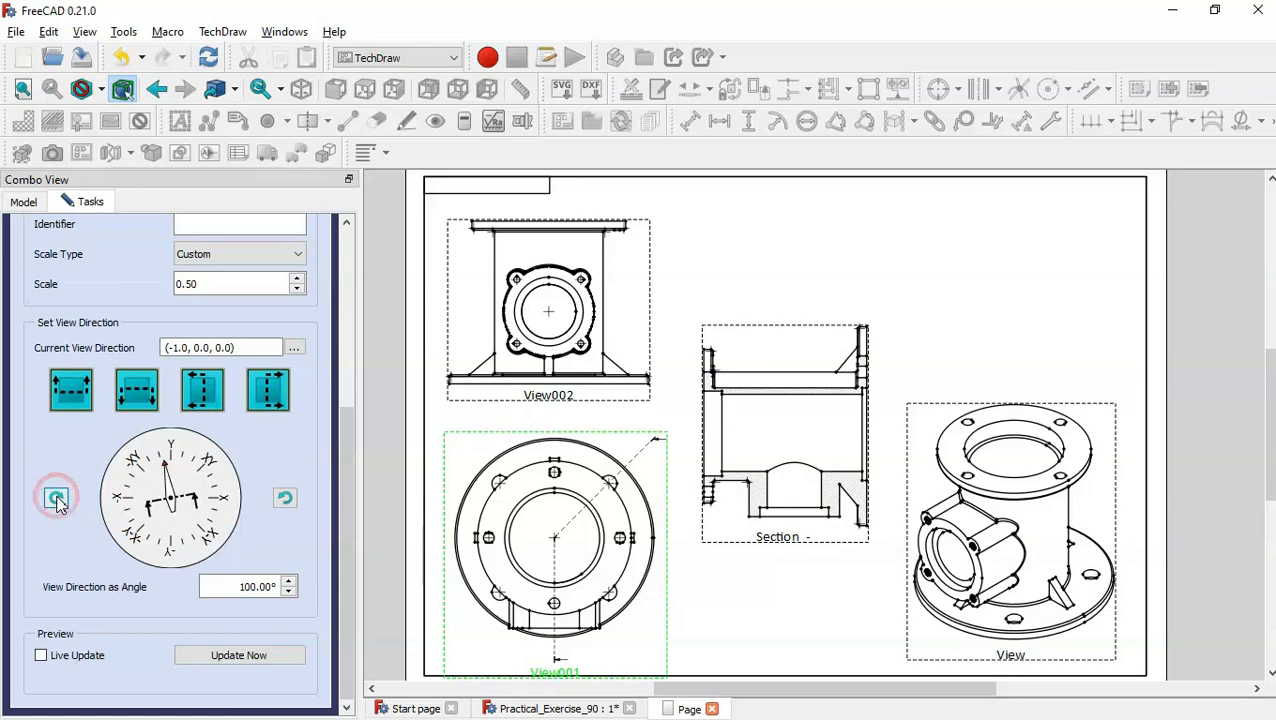
pyautogui.click(56, 498)
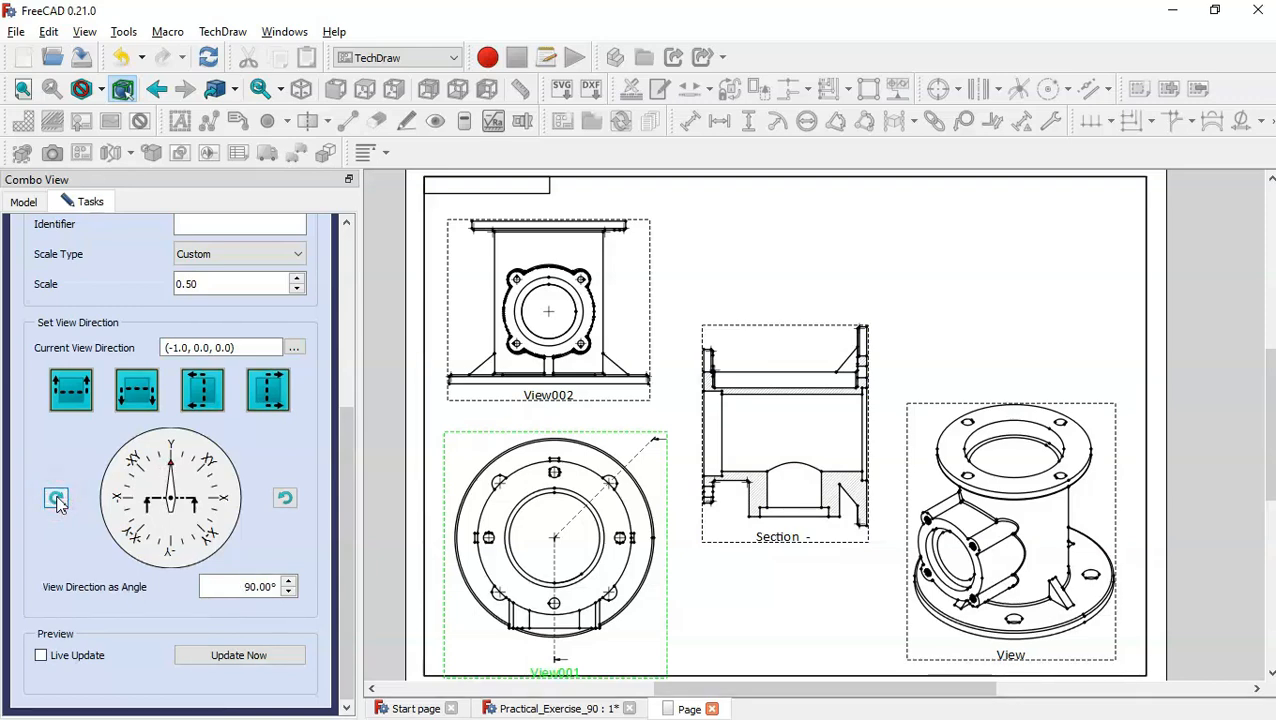
pyautogui.click(287, 660)
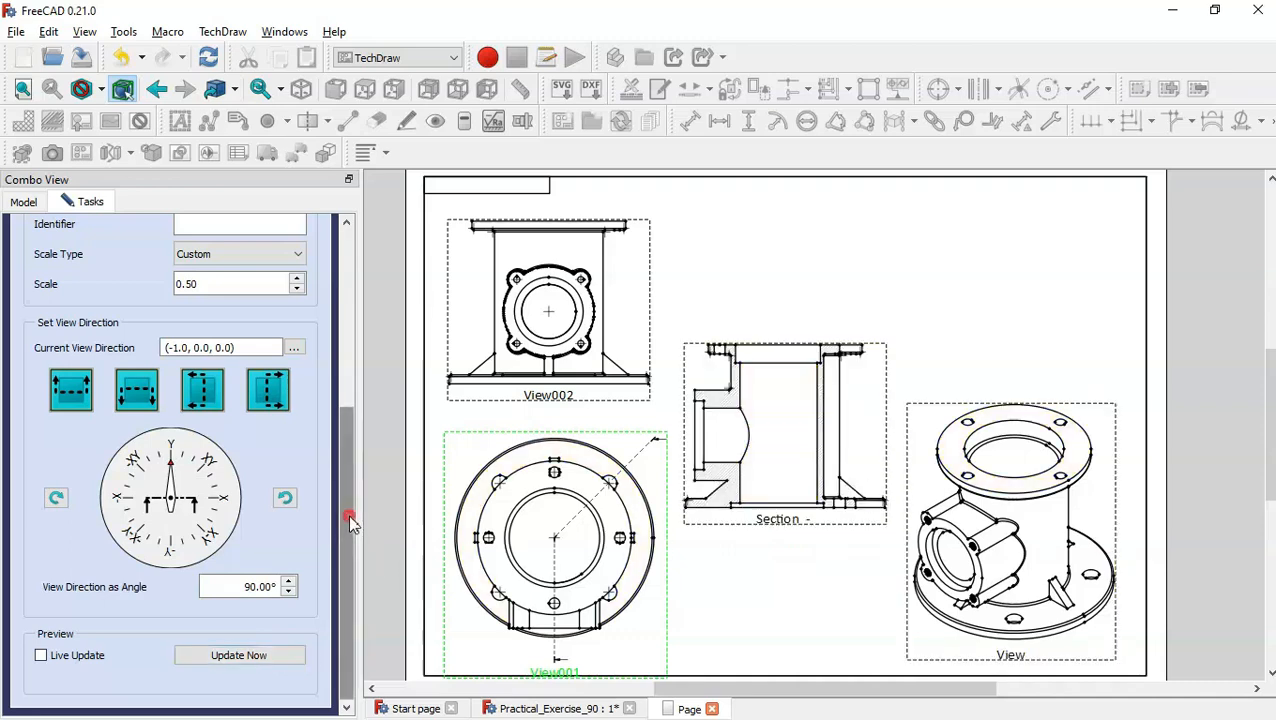
pyautogui.moveTo(348, 514); pyautogui.dragTo(341, 308)
pyautogui.click(140, 243)
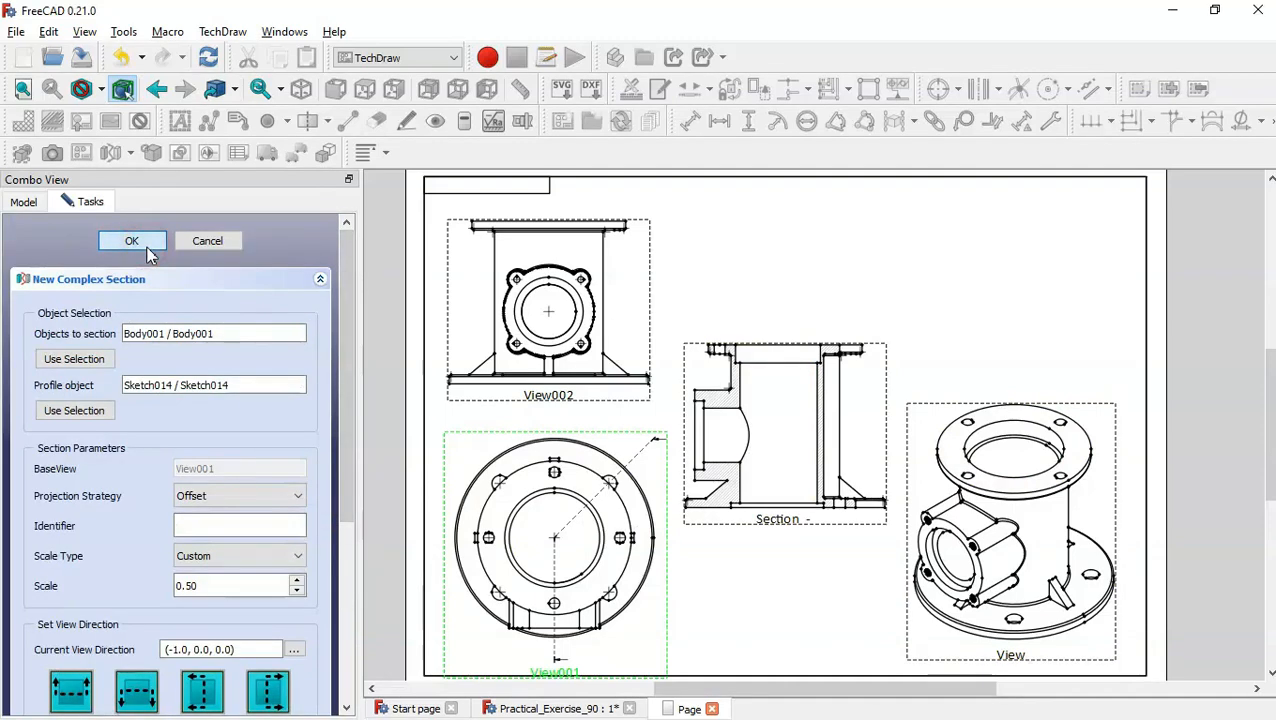
# Step: Move the section view above the isometric view, to about X 287 mm and Y 225 mm on the page
pyautogui.click(863, 441)
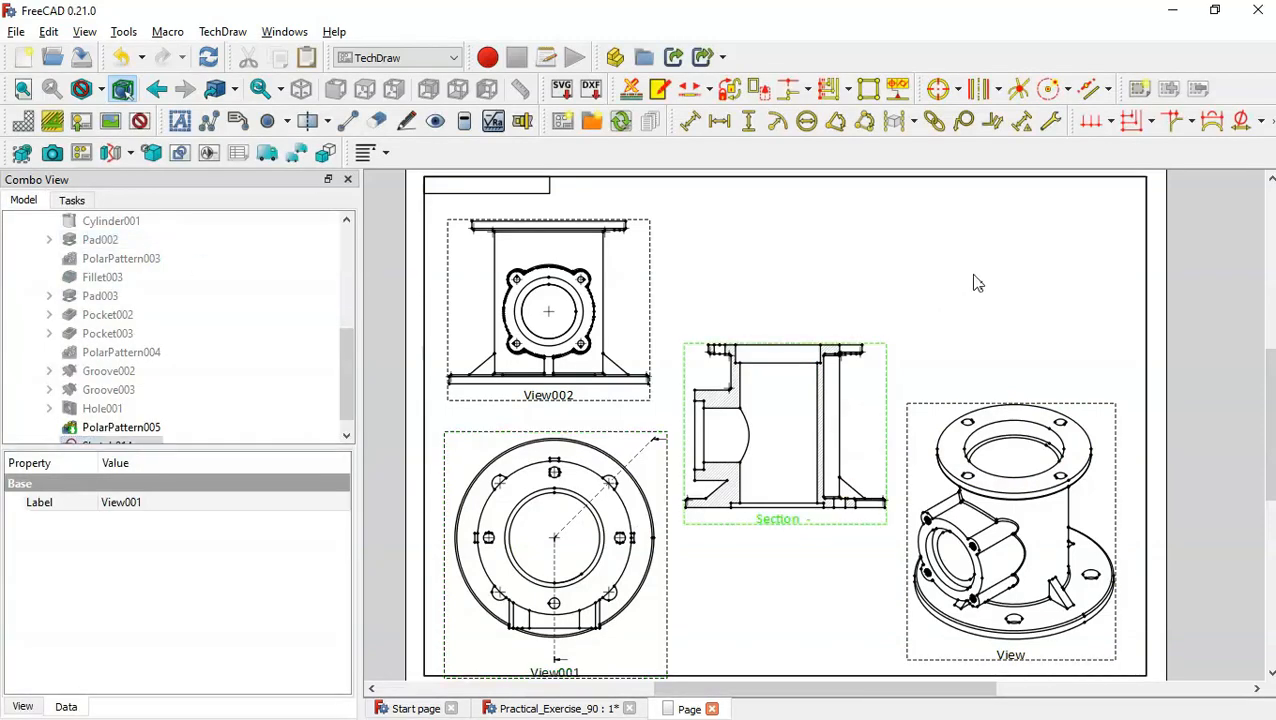
pyautogui.moveTo(847, 395); pyautogui.dragTo(1002, 333)
pyautogui.click(851, 439)
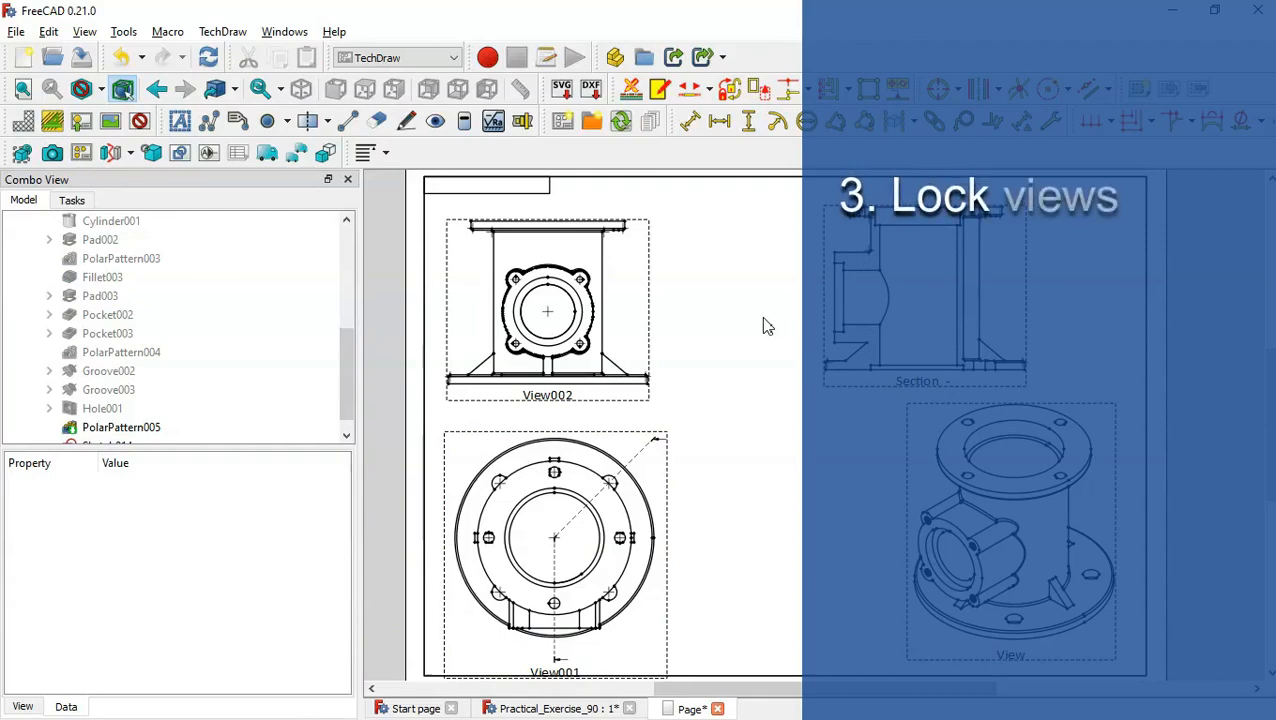
# Step: Position the front view View002 at X 100 mm, Y 200 mm and lock its position
pyautogui.click(636, 307)
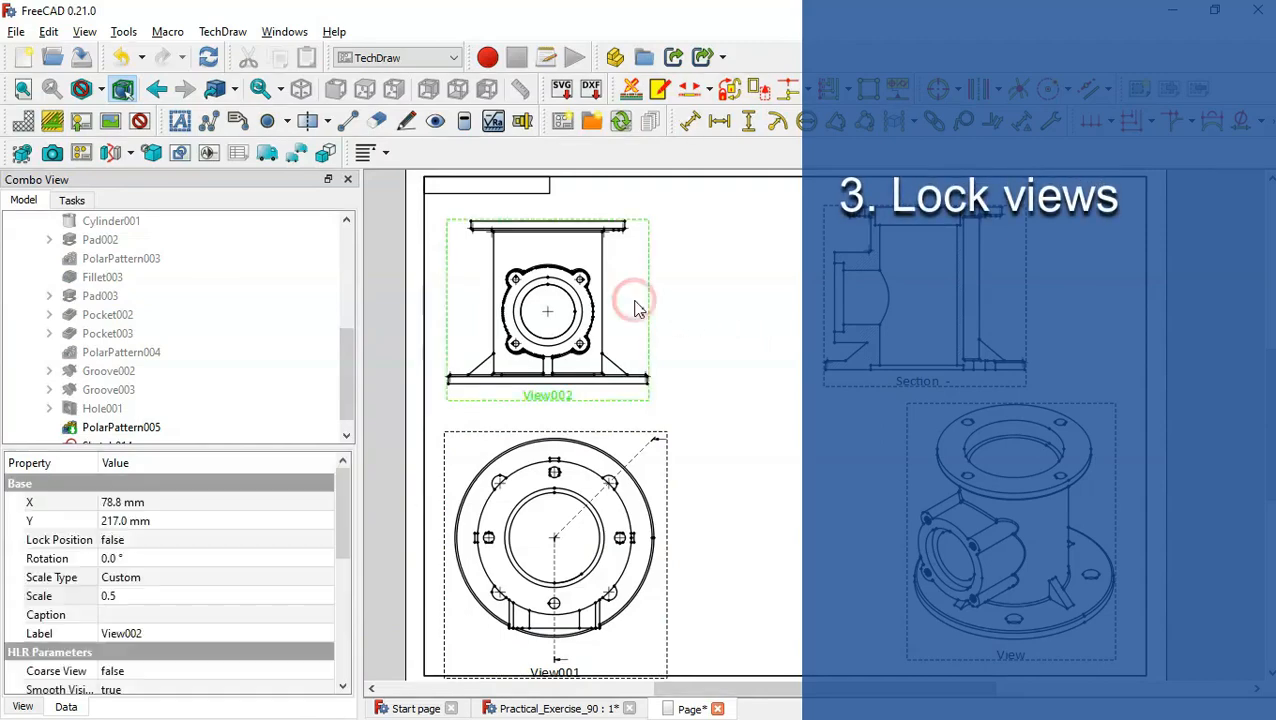
pyautogui.click(178, 503)
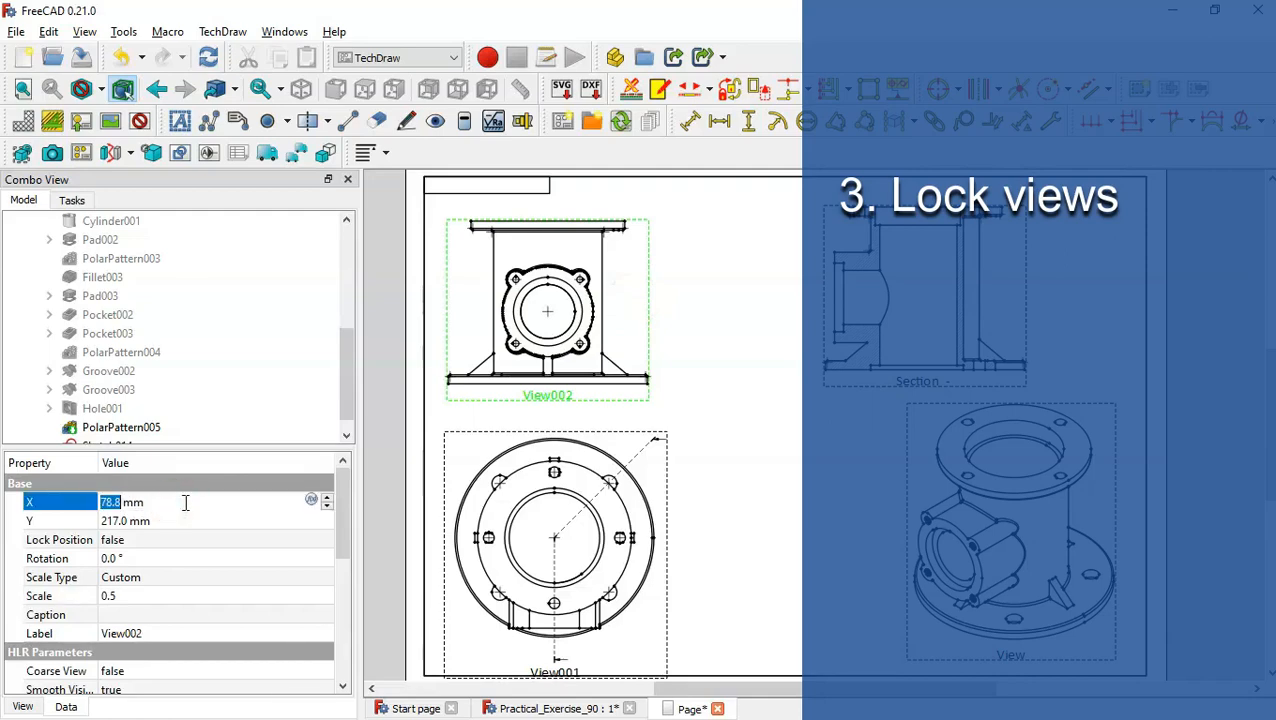
pyautogui.write('100')
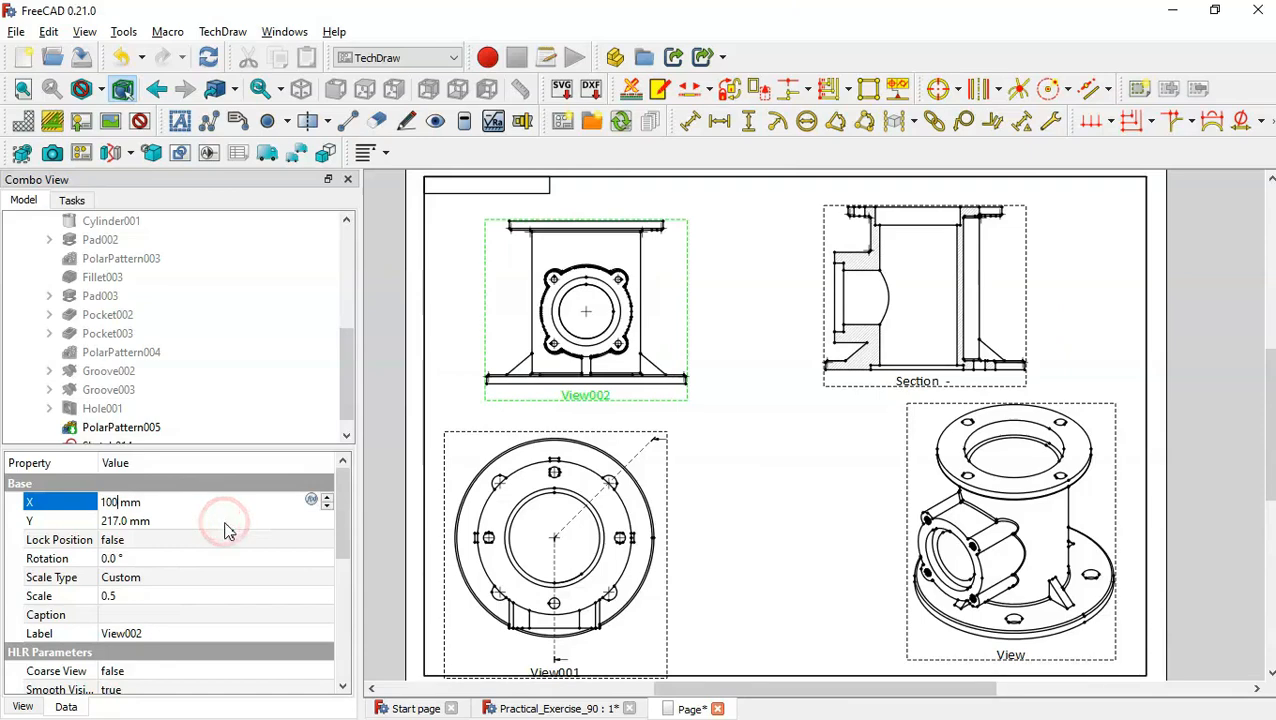
pyautogui.click(248, 521)
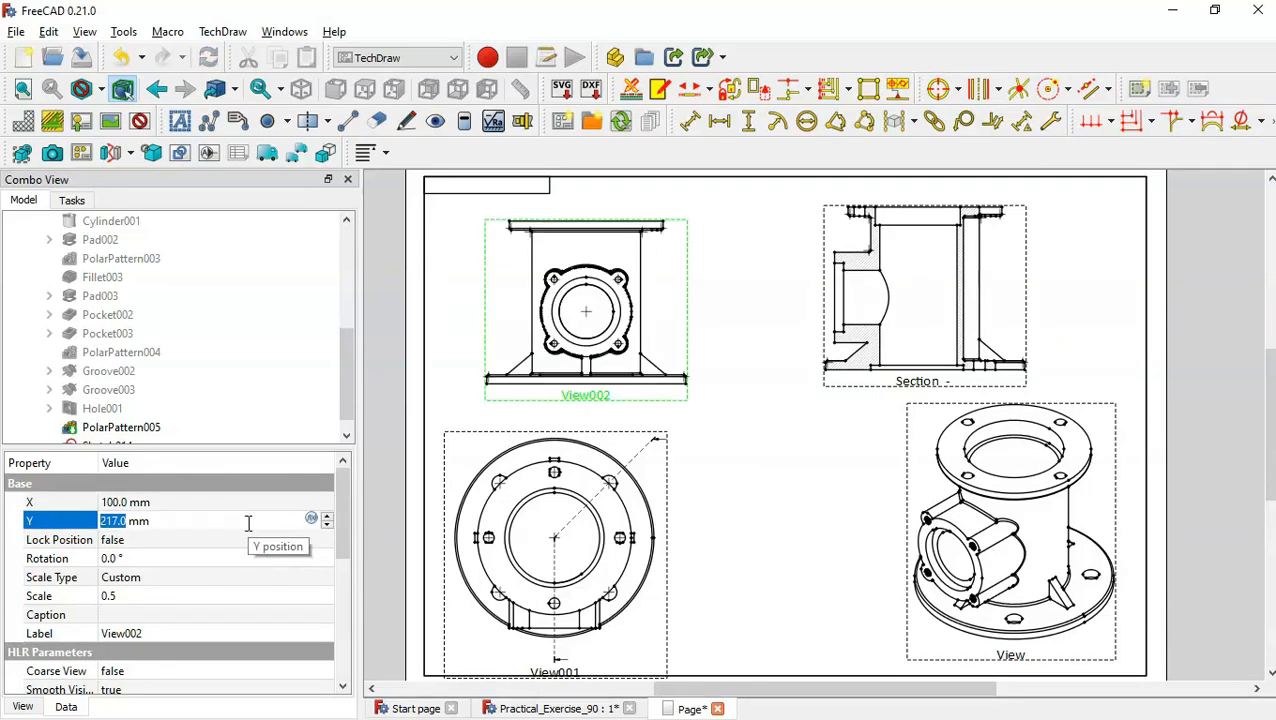
pyautogui.write('200')
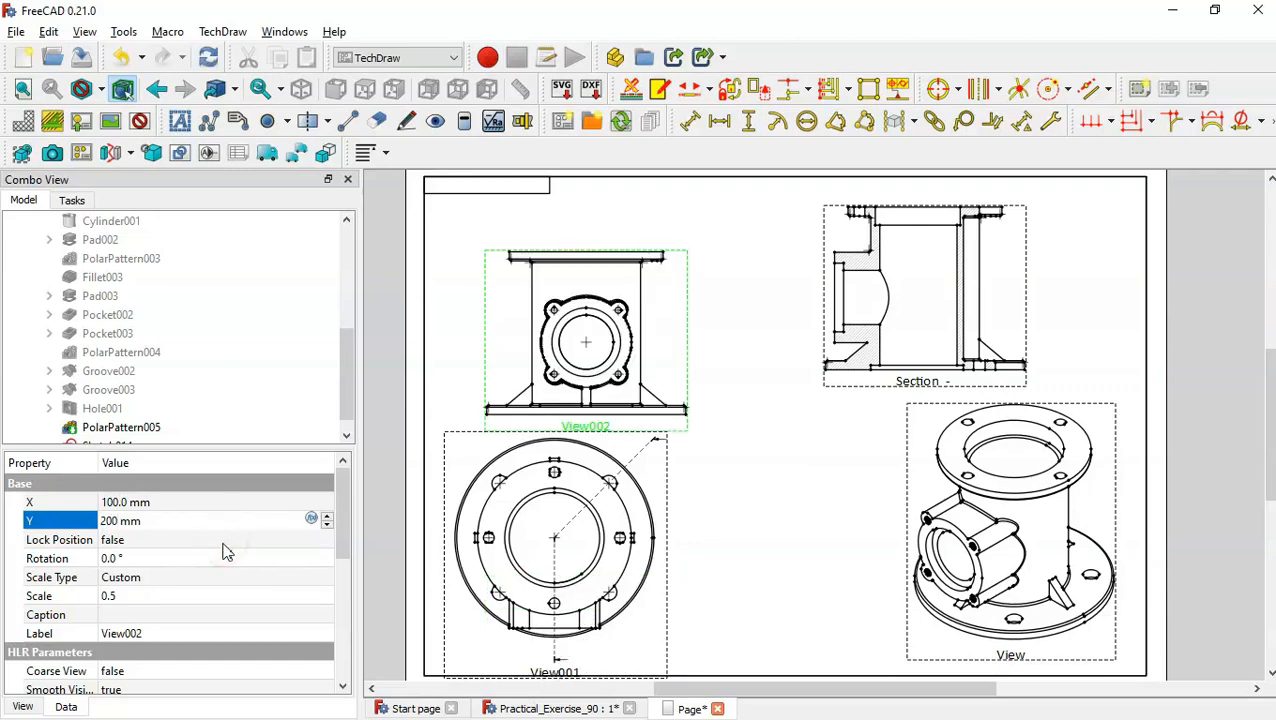
pyautogui.click(225, 546)
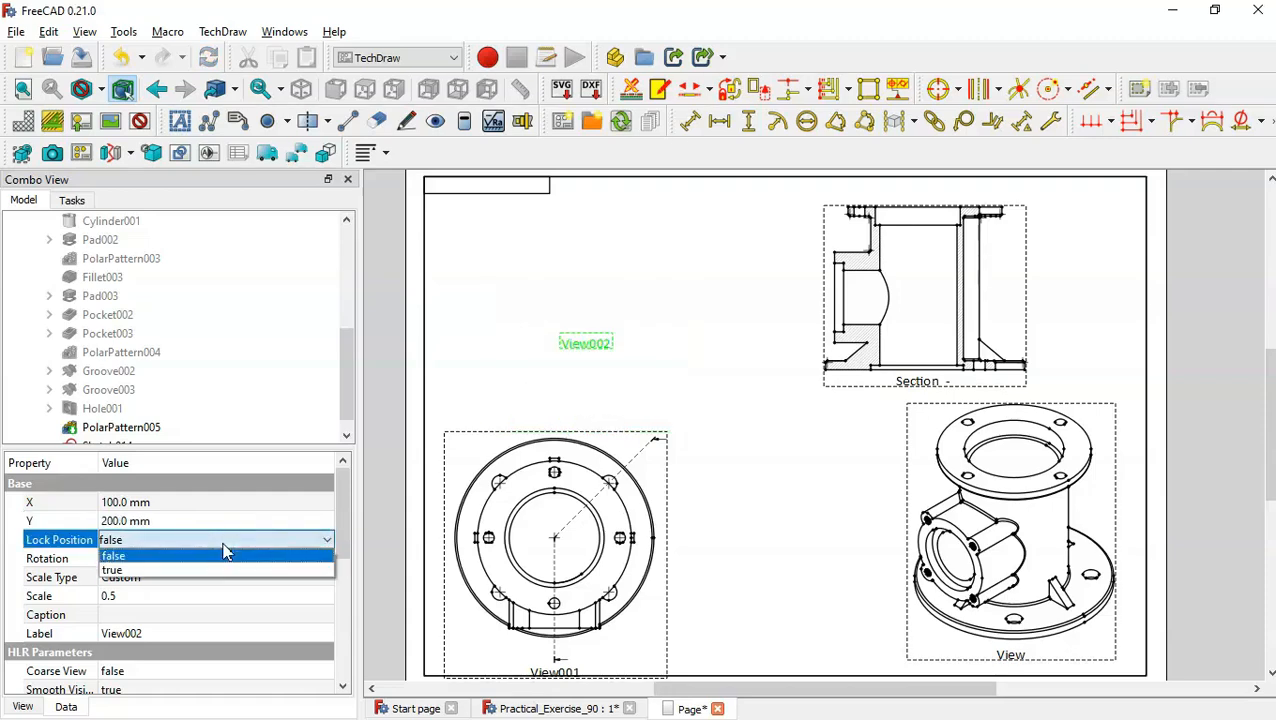
pyautogui.click(235, 571)
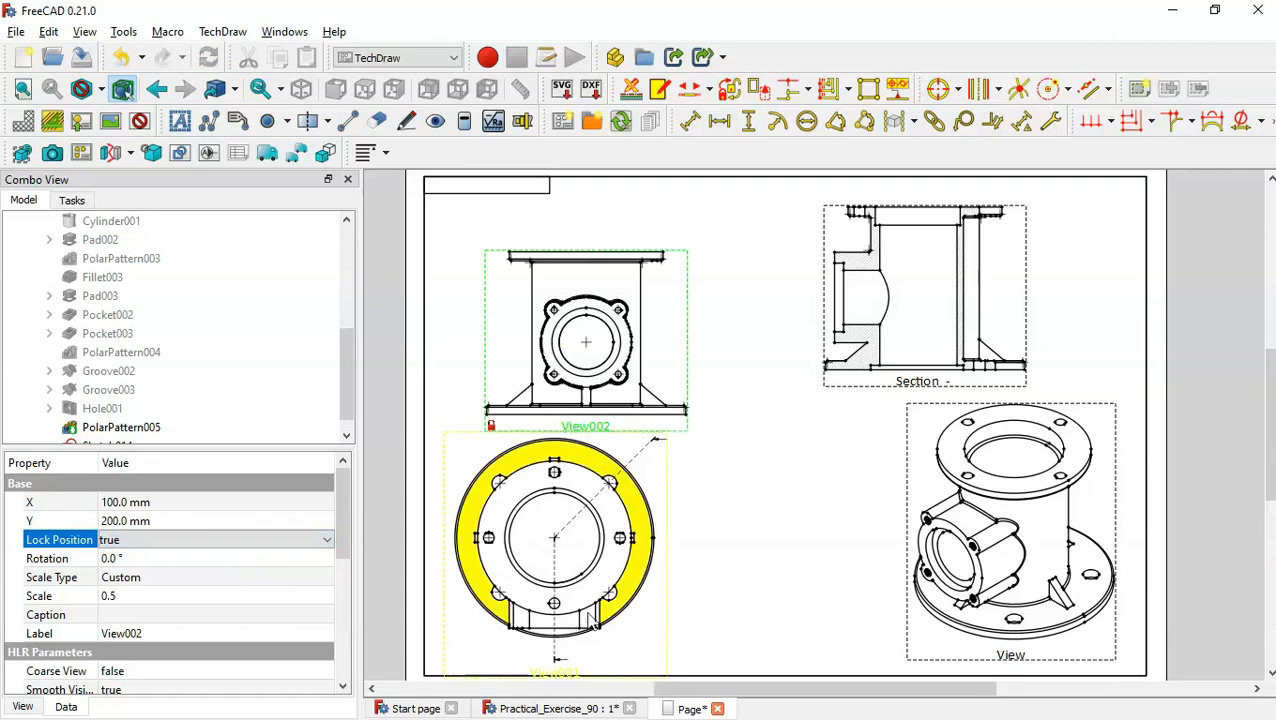
# Step: Position the top view View001 at X 100 mm, Y 85 mm and lock its position
pyautogui.click(629, 620)
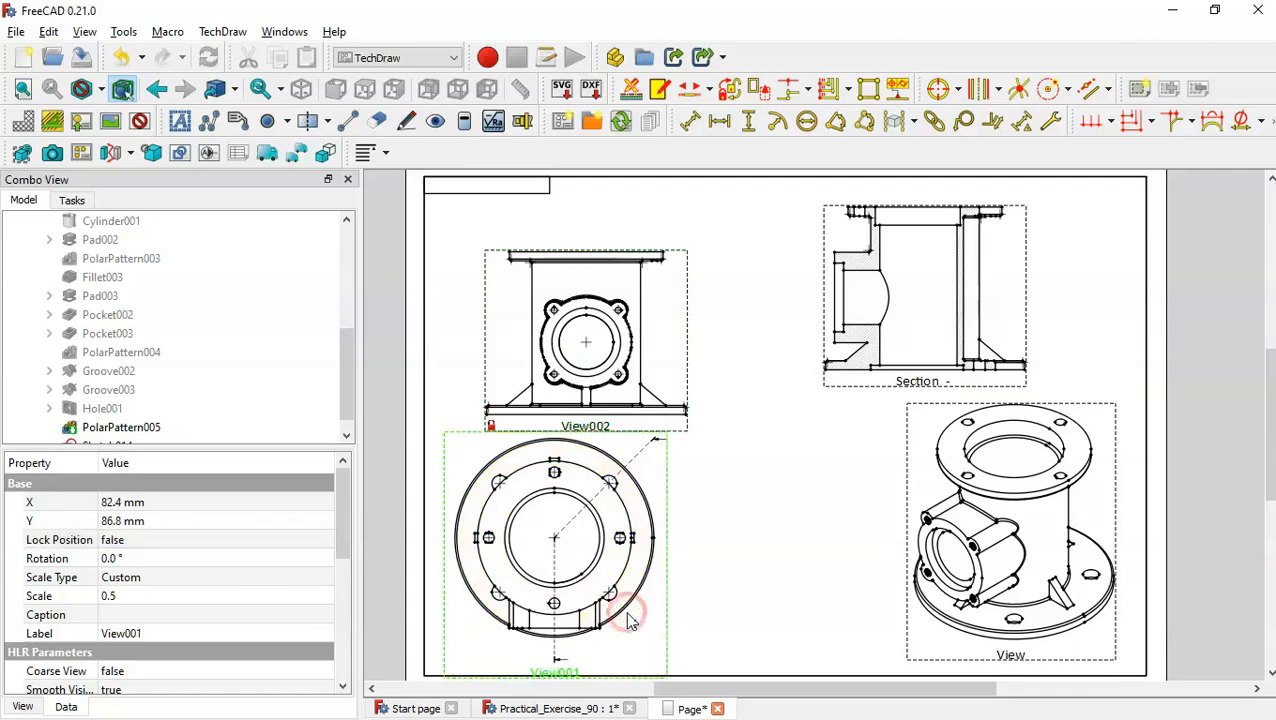
pyautogui.click(231, 506)
pyautogui.write('100')
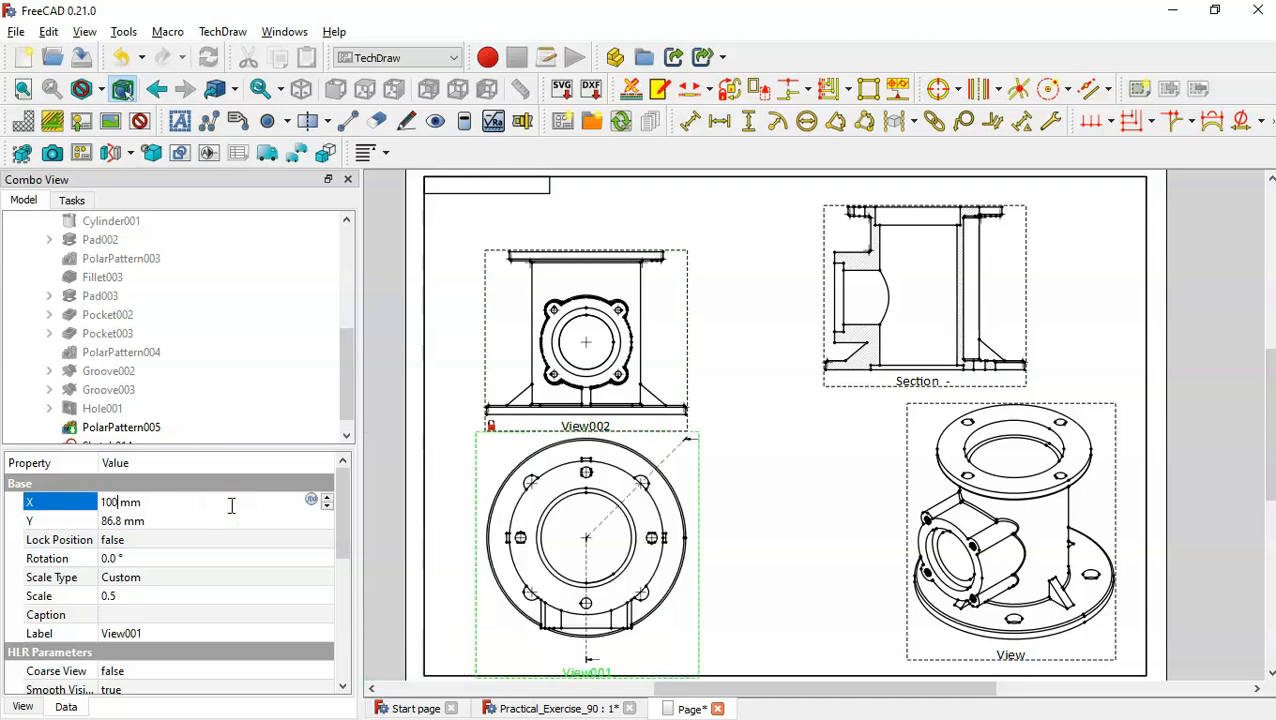
pyautogui.click(233, 521)
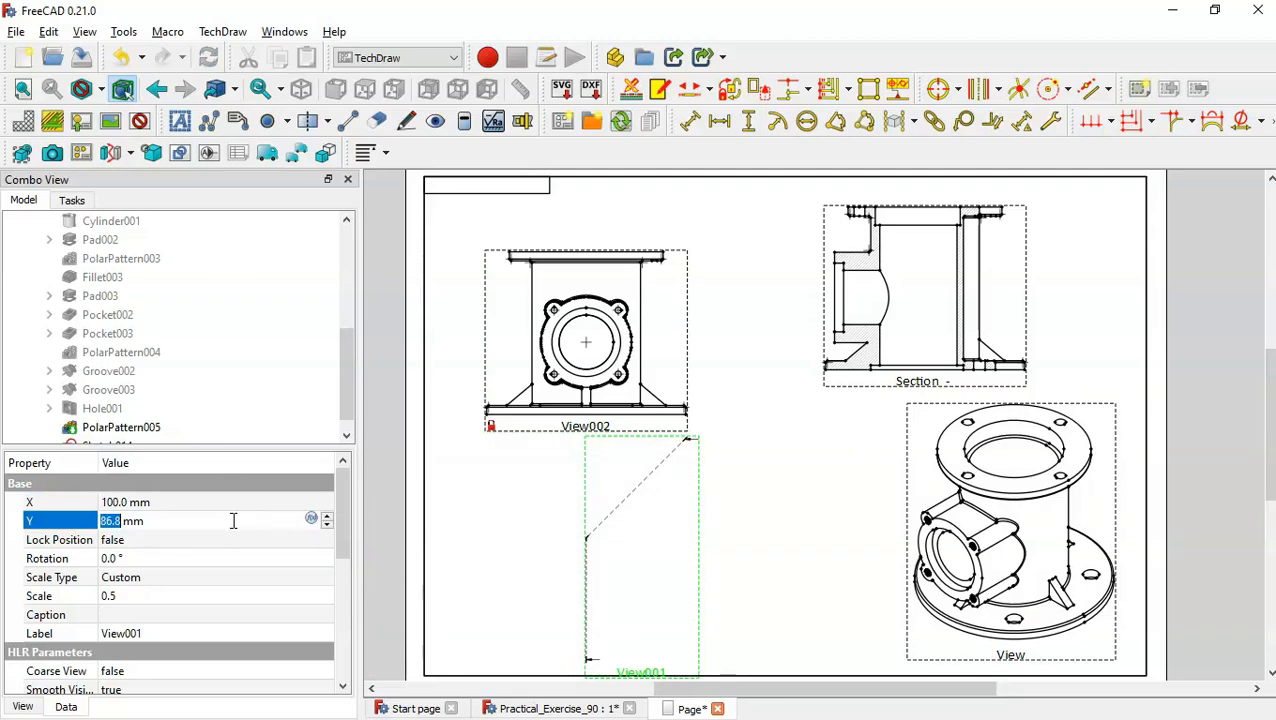
pyautogui.write('85')
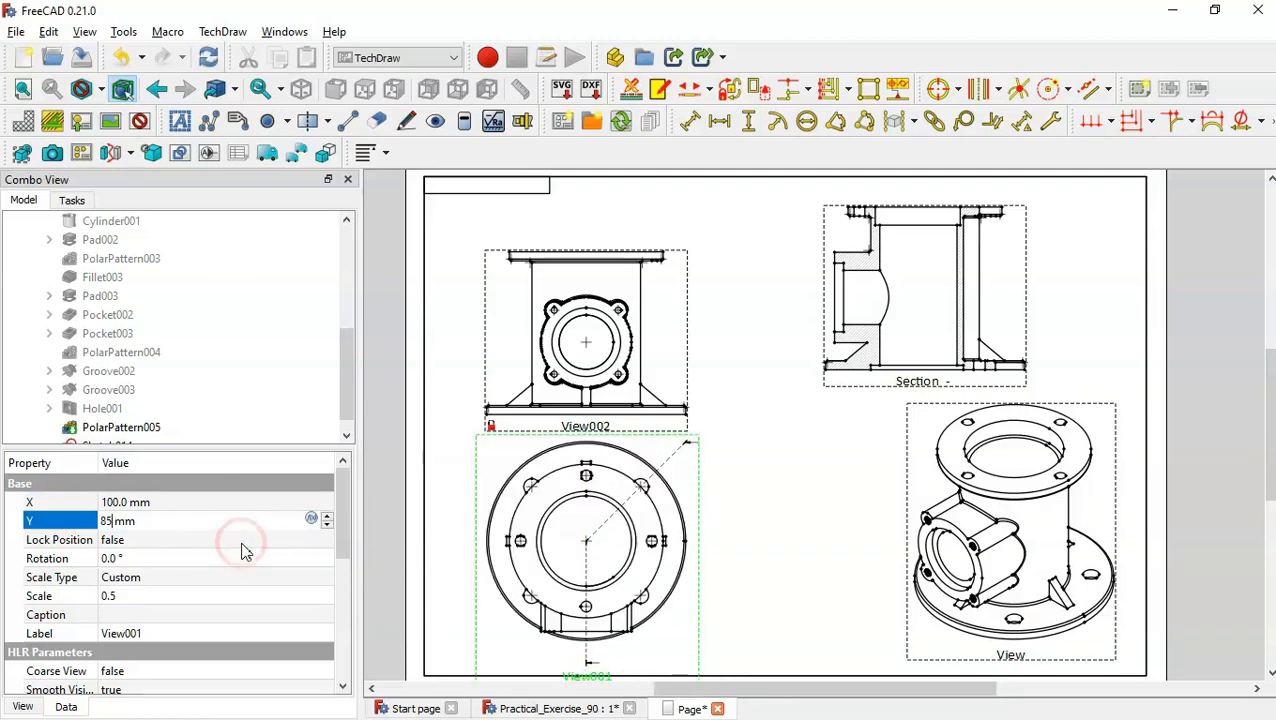
pyautogui.click(242, 545)
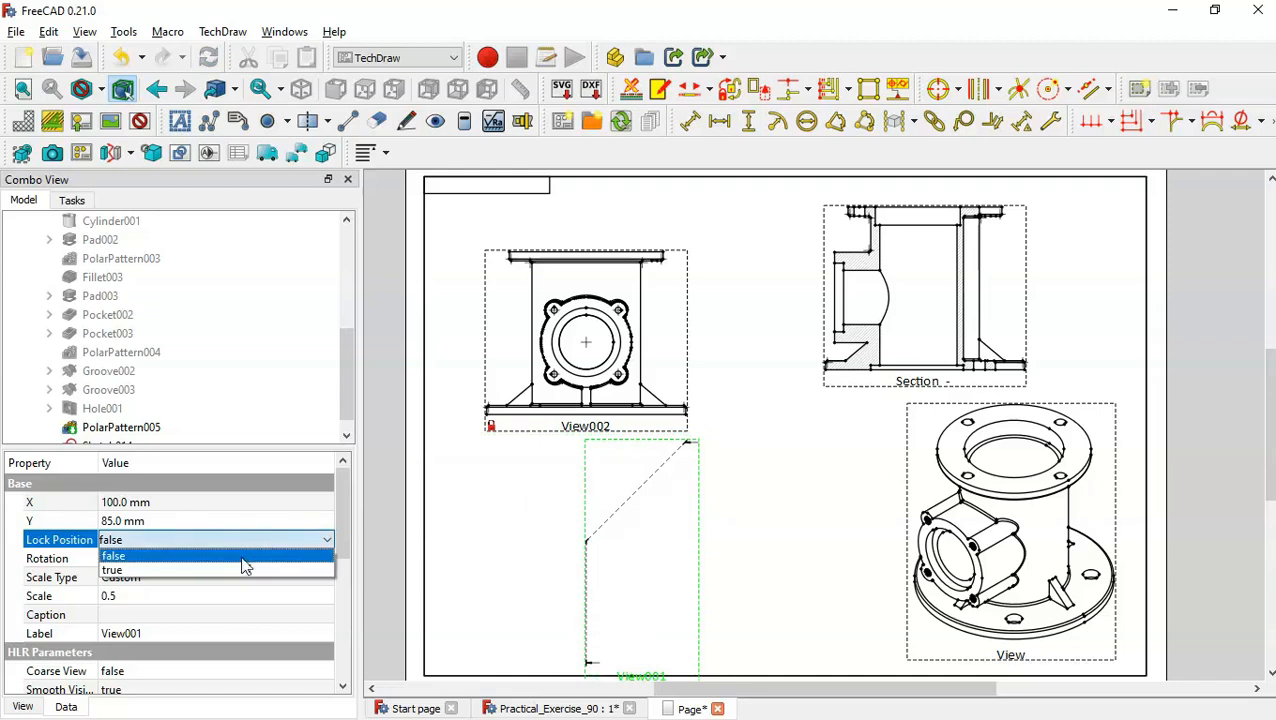
pyautogui.click(247, 570)
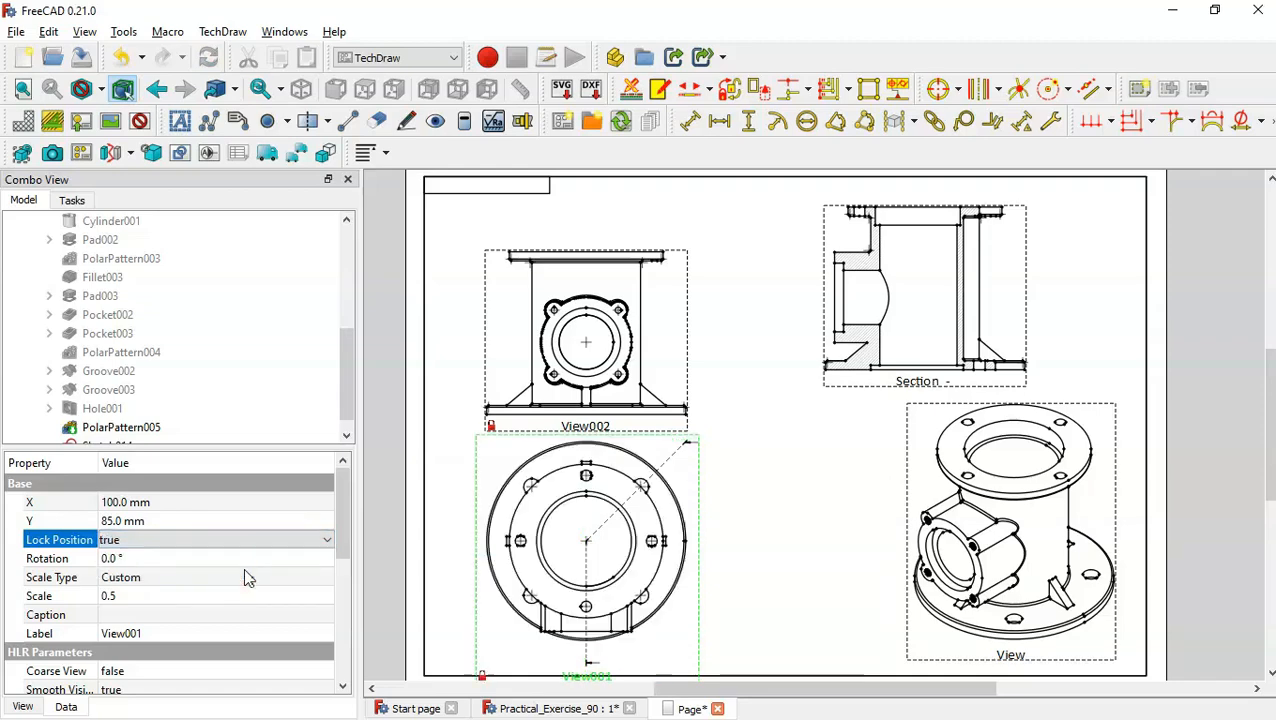
# Step: Position the section view at X 300 mm, Y 200 mm and lock its position
pyautogui.click(884, 327)
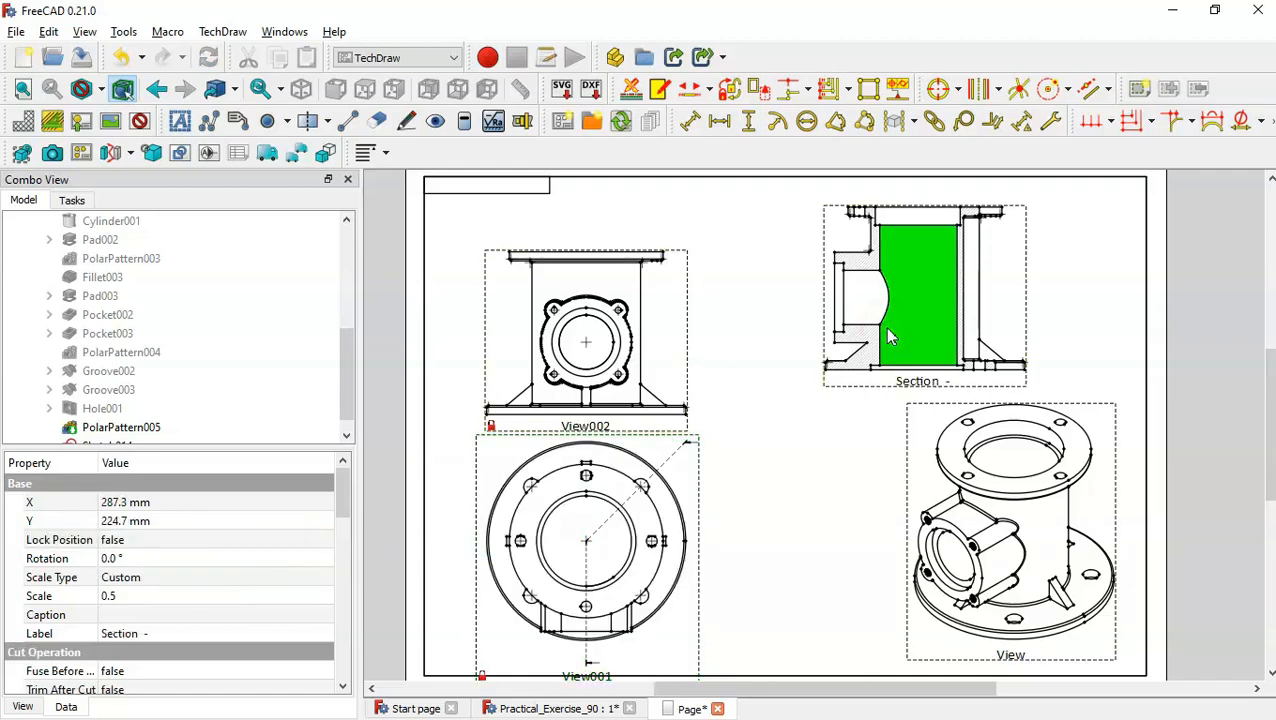
pyautogui.click(247, 501)
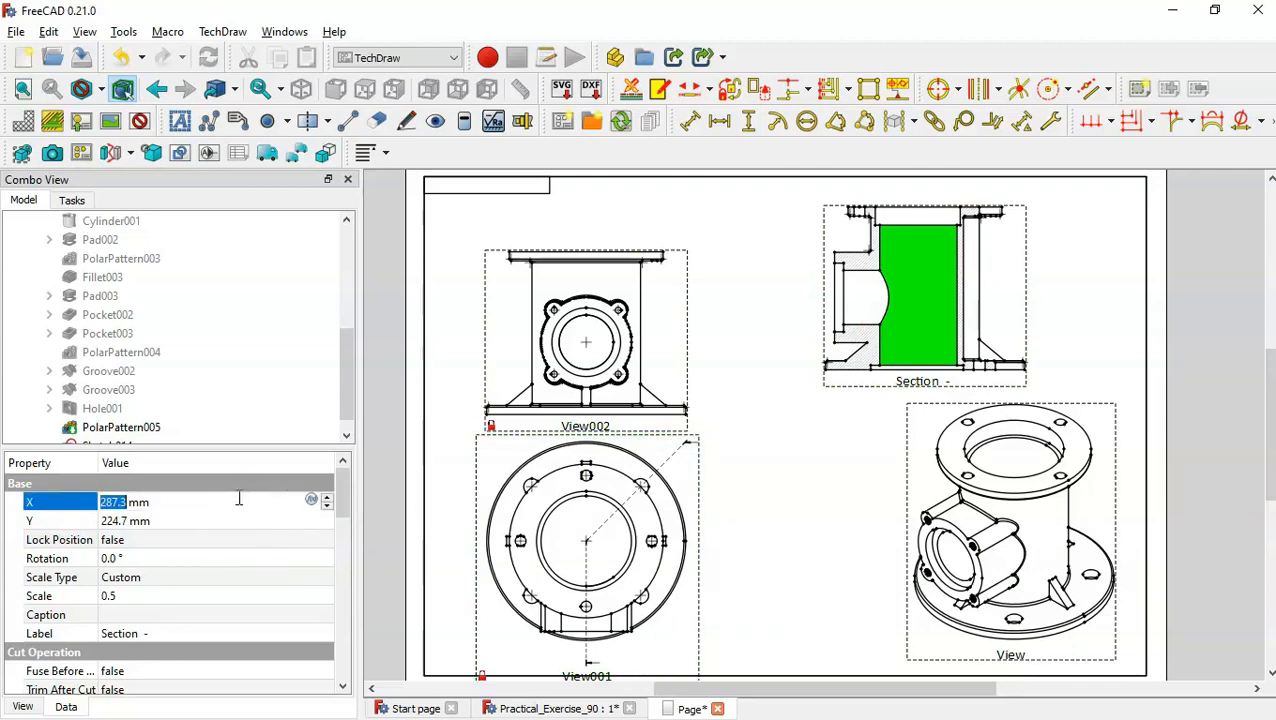
pyautogui.write('300')
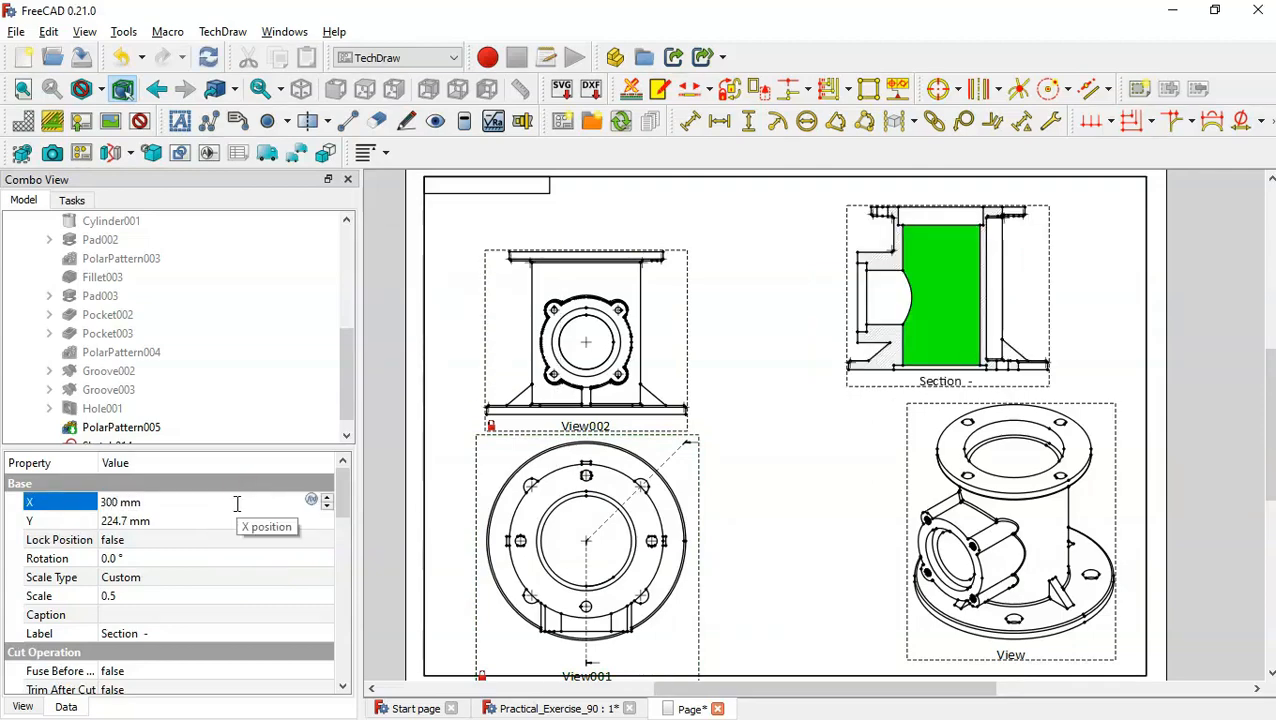
pyautogui.click(235, 521)
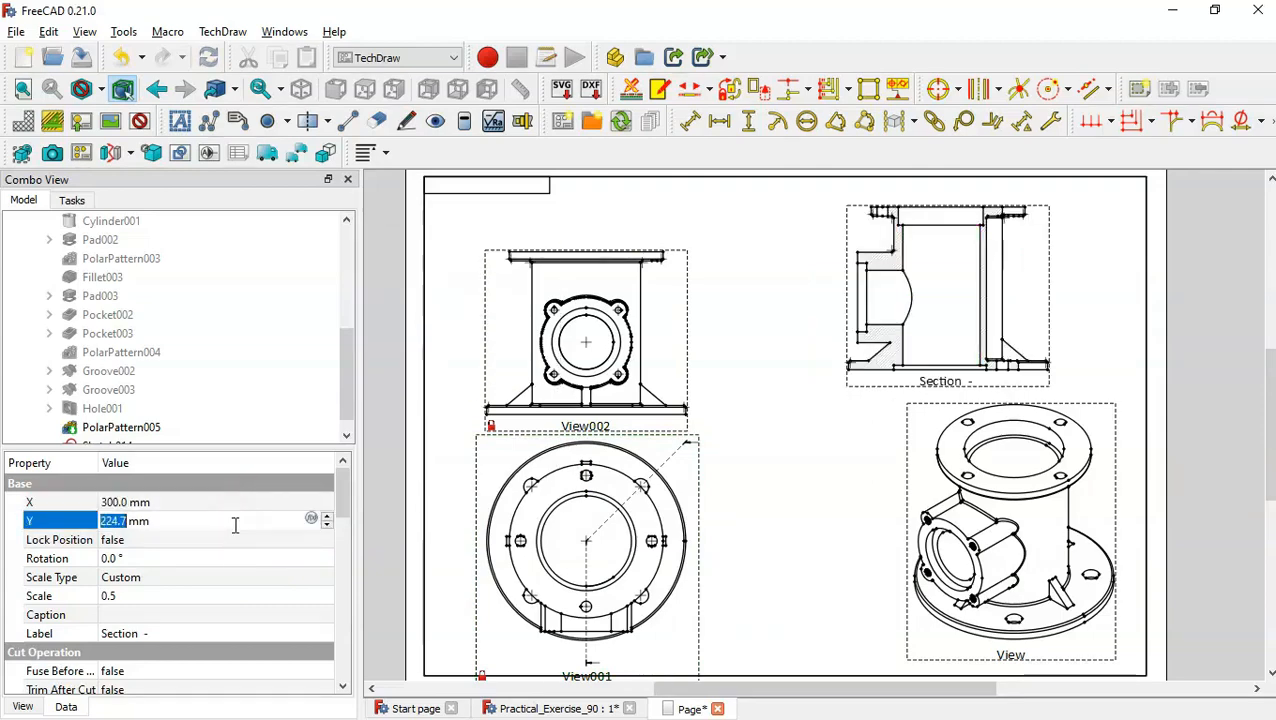
pyautogui.write('200')
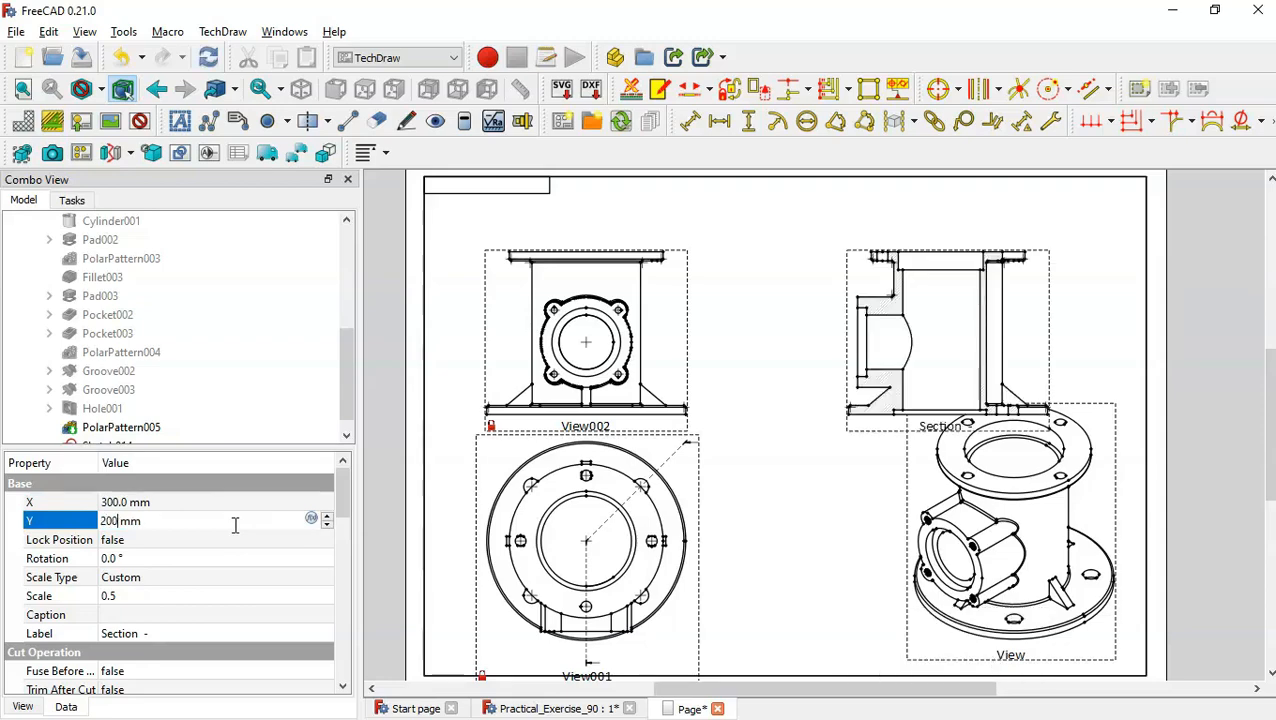
pyautogui.click(245, 541)
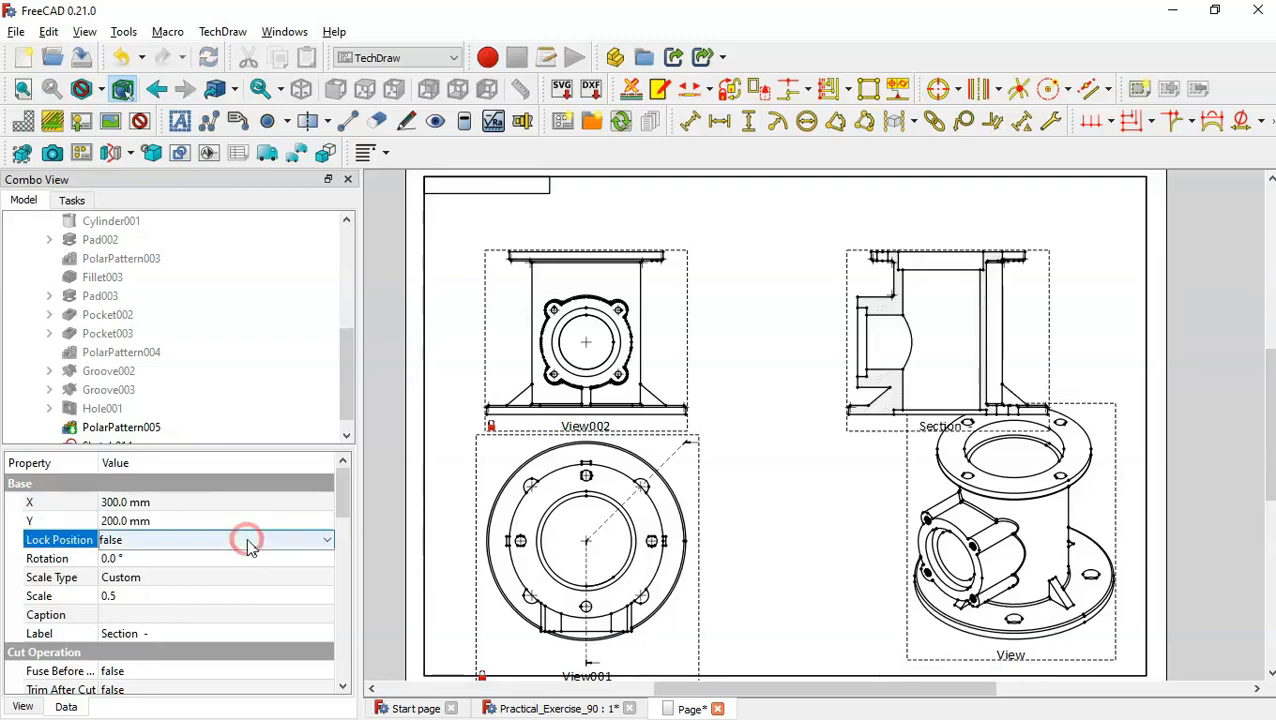
pyautogui.click(247, 540)
pyautogui.click(251, 573)
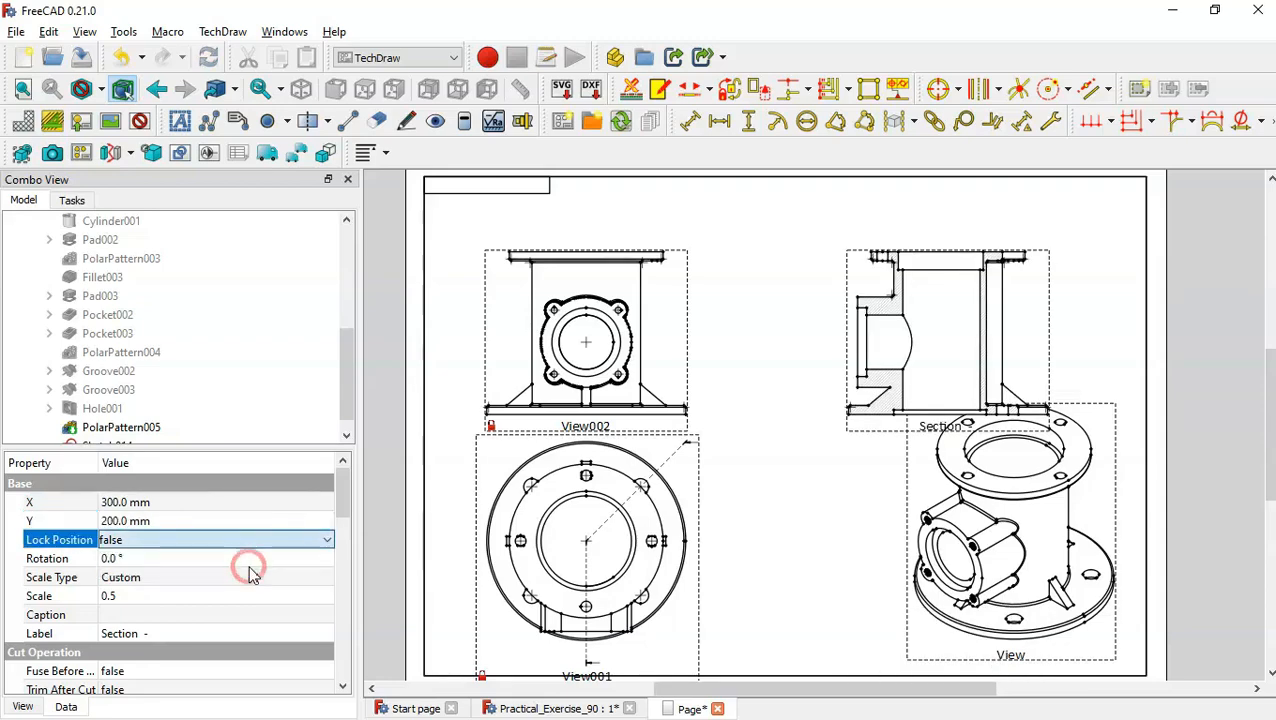
# Step: Position the isometric view at X 300 mm, Y 80 mm, lock its position and clear the selection
pyautogui.click(953, 566)
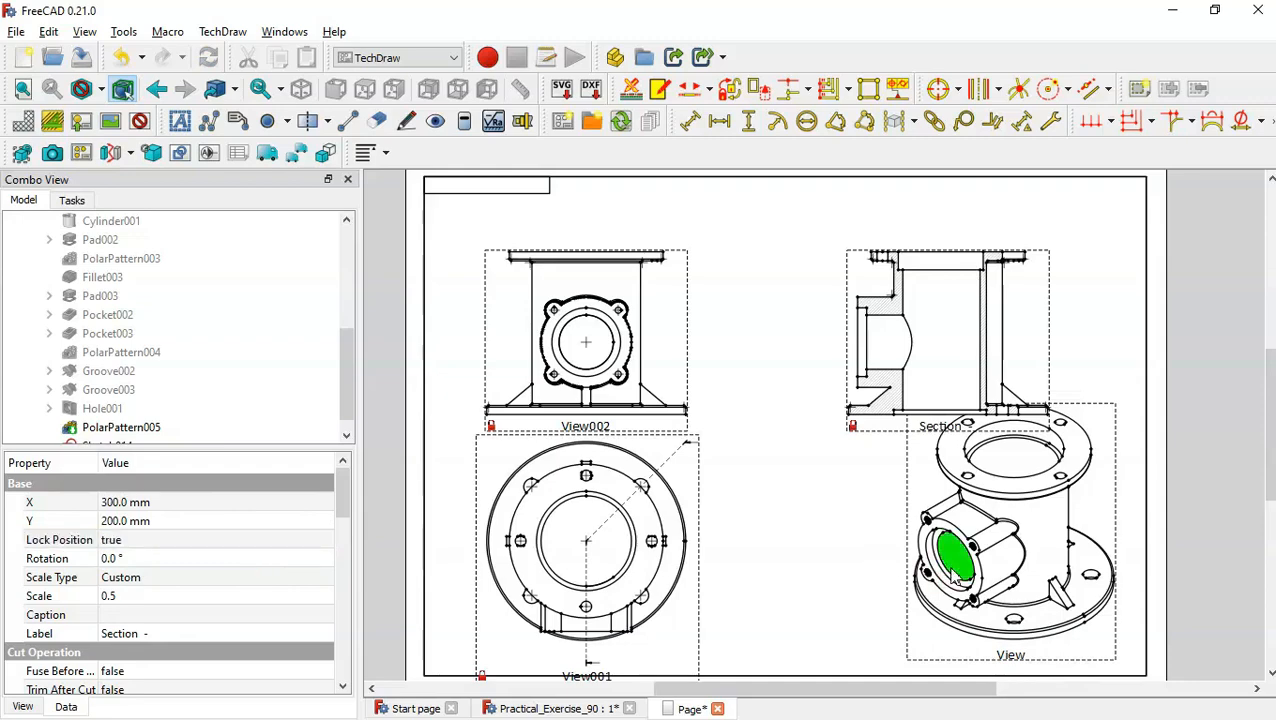
pyautogui.click(213, 505)
pyautogui.write('3000')
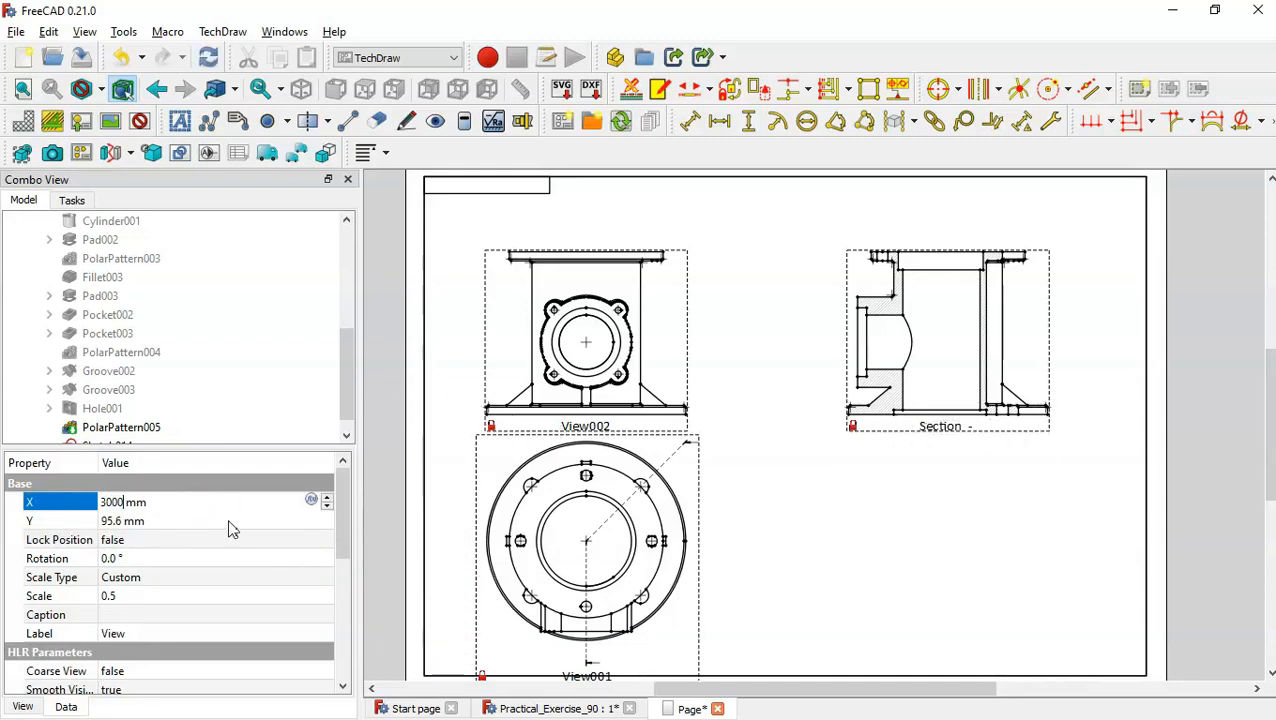
pyautogui.press('BackSpace')
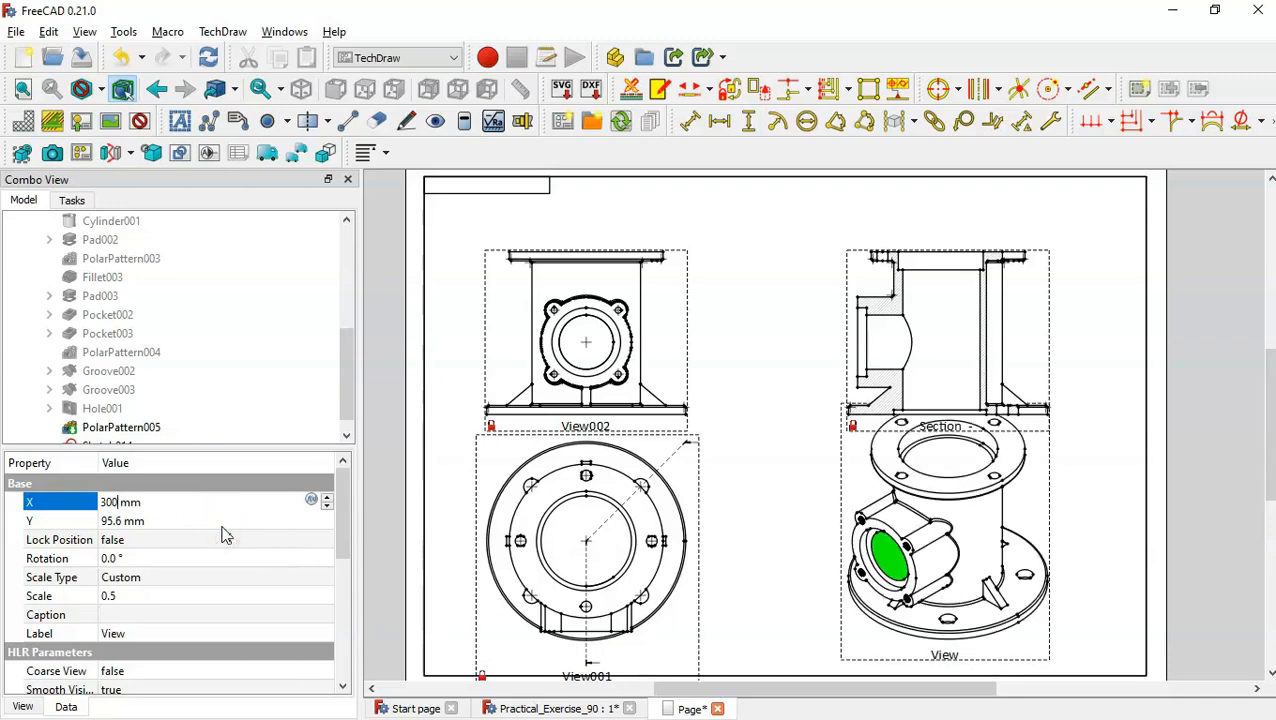
pyautogui.click(224, 524)
pyautogui.write('80')
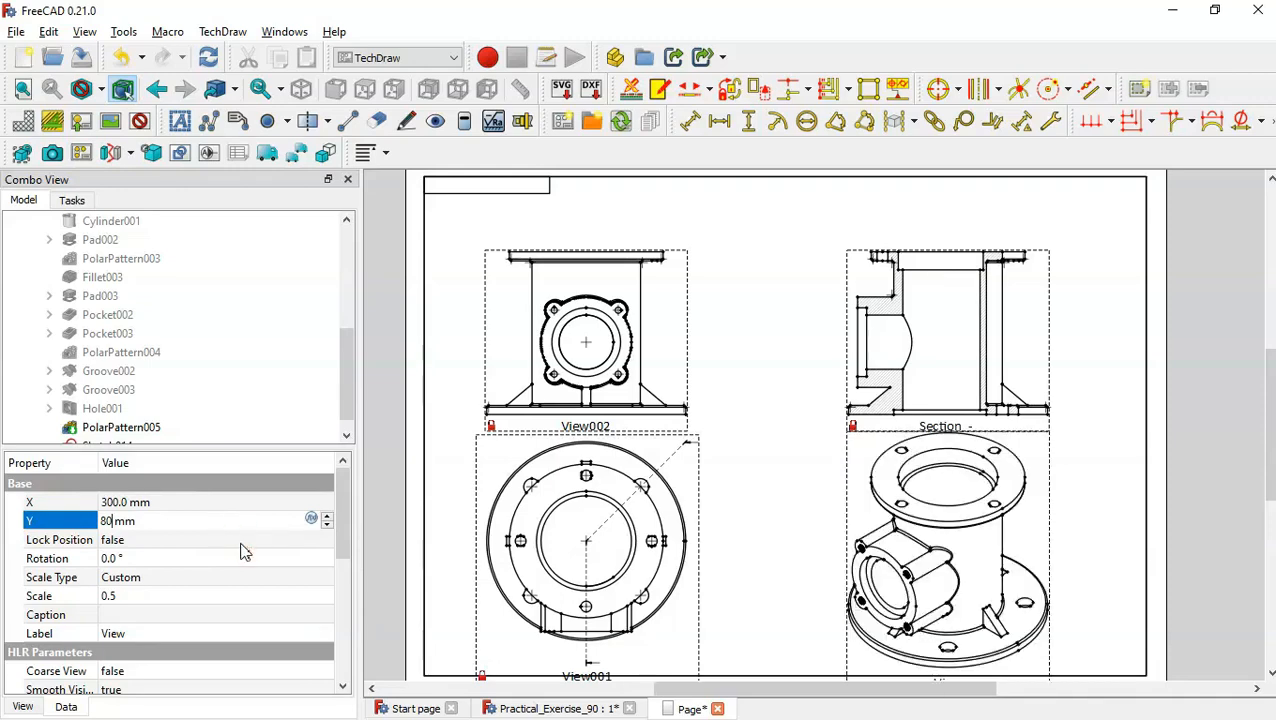
pyautogui.click(250, 543)
pyautogui.click(250, 543)
pyautogui.click(246, 571)
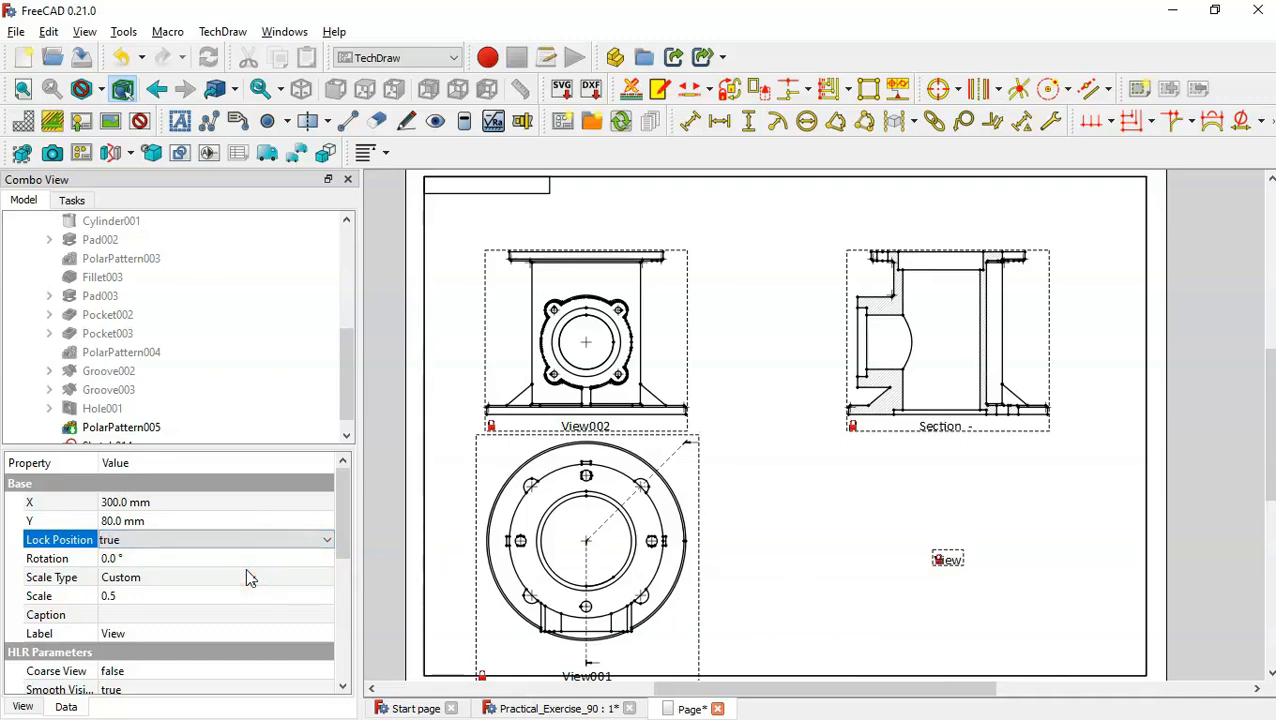
pyautogui.click(731, 402)
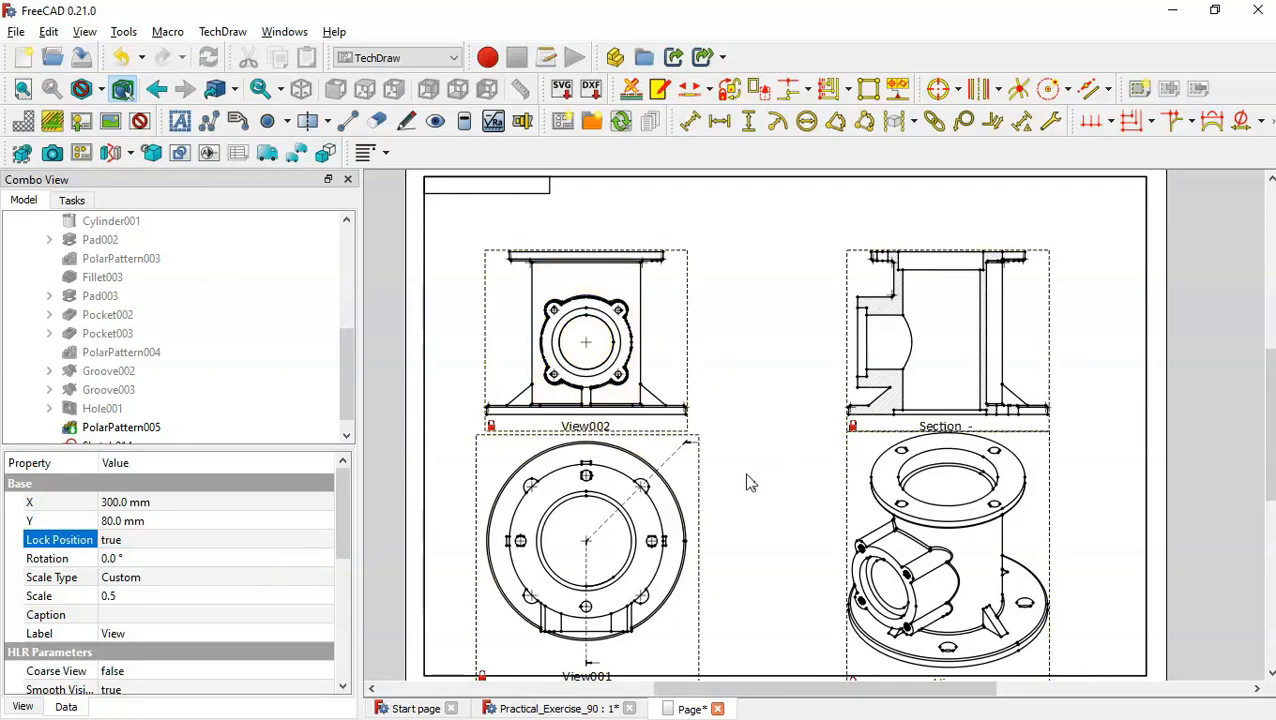
# Step: Add a text annotation to the page and change its text to "3D Exercise 90"
pyautogui.click(669, 331)
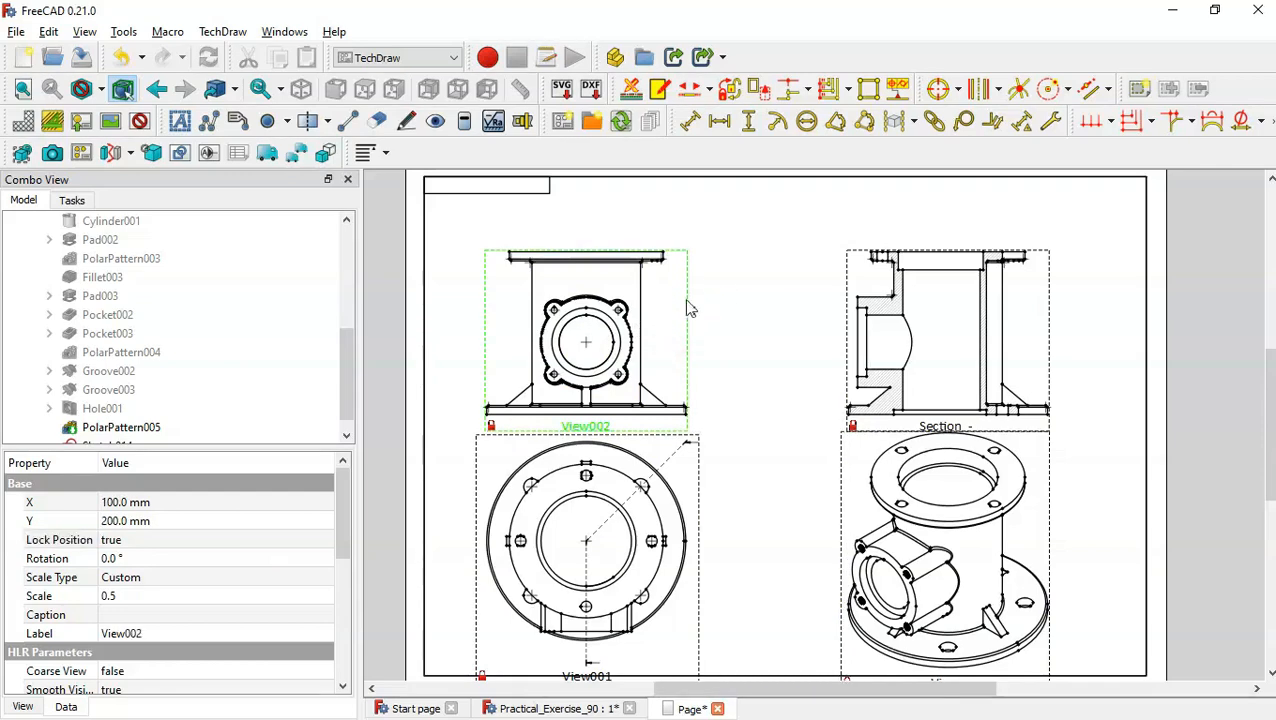
pyautogui.click(787, 443)
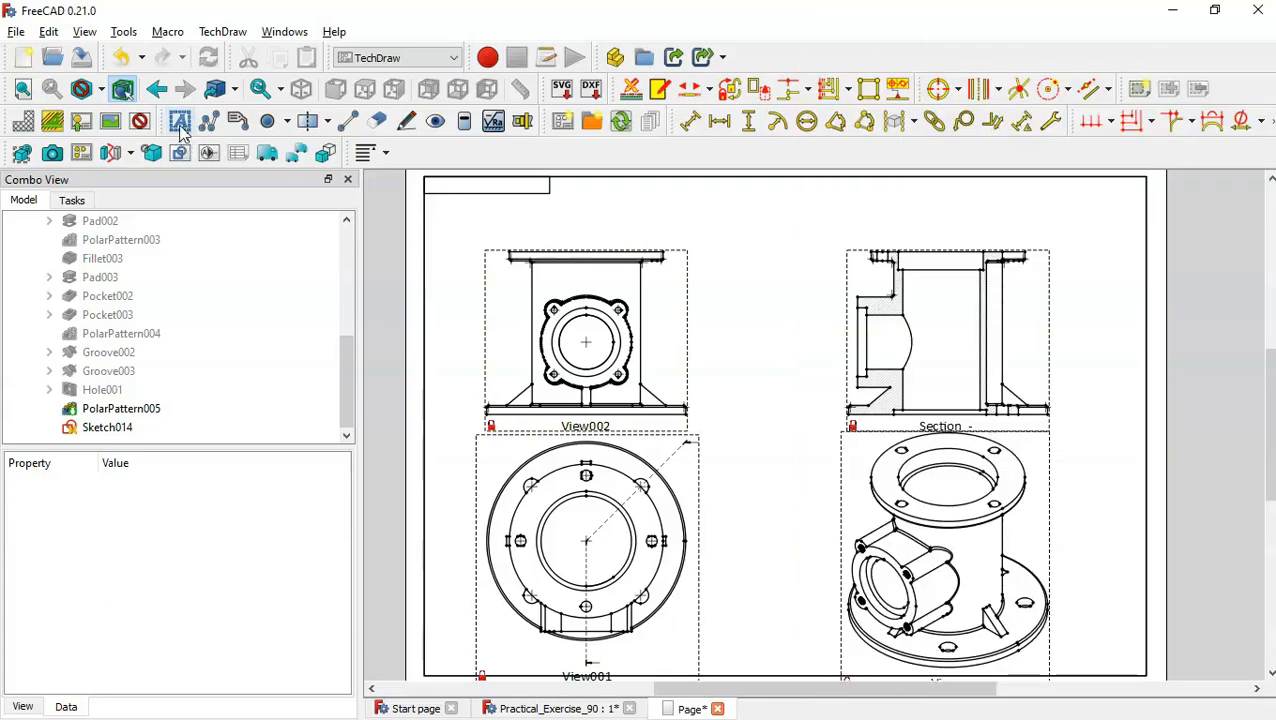
pyautogui.click(180, 124)
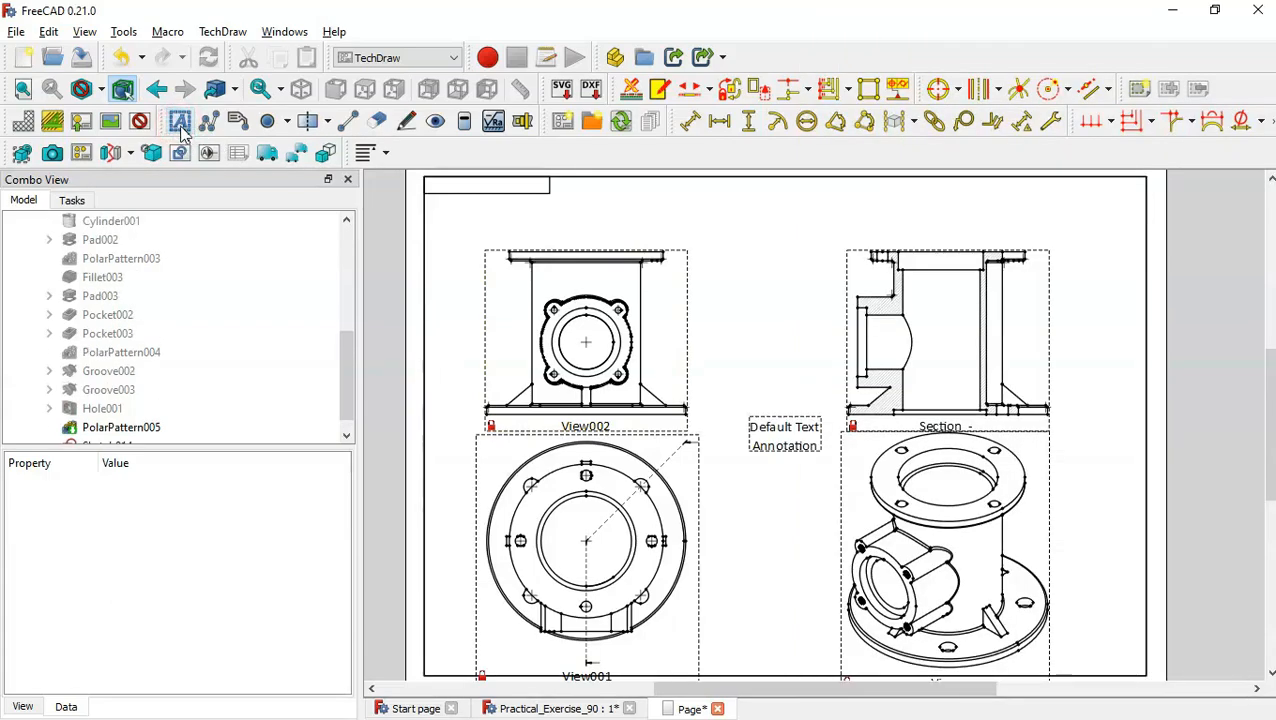
pyautogui.doubleClick(790, 436)
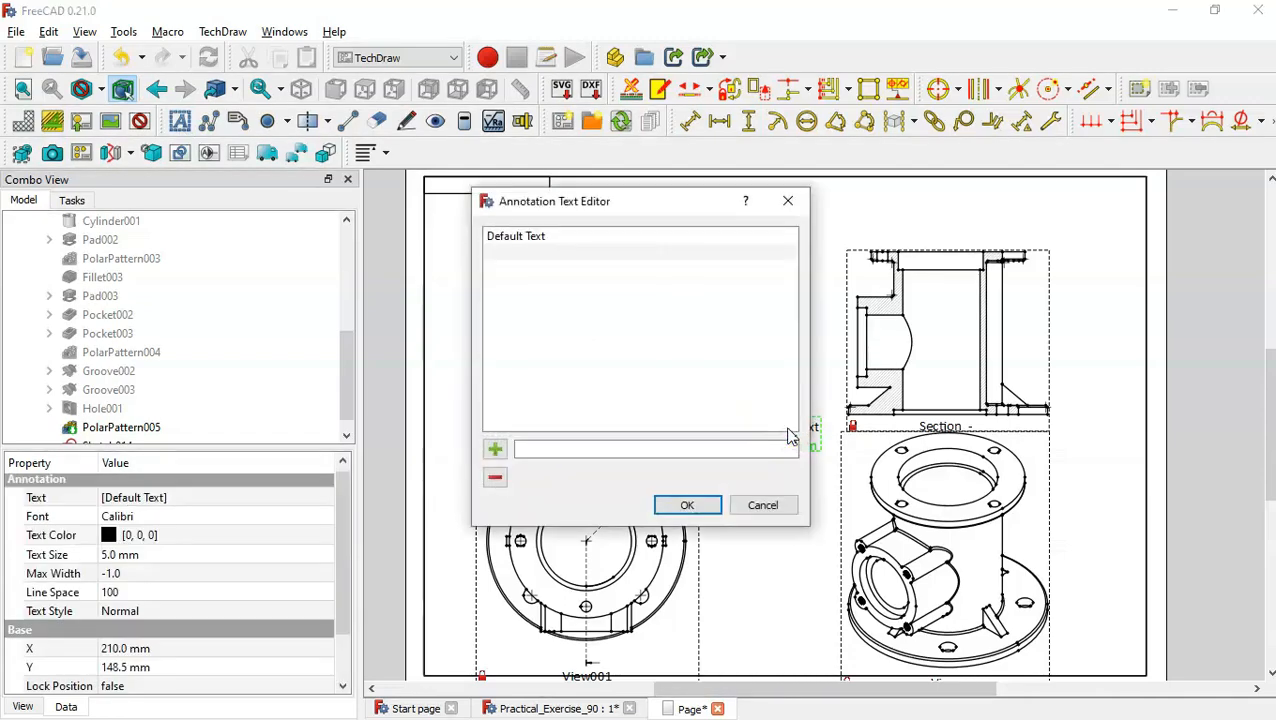
pyautogui.doubleClick(537, 240)
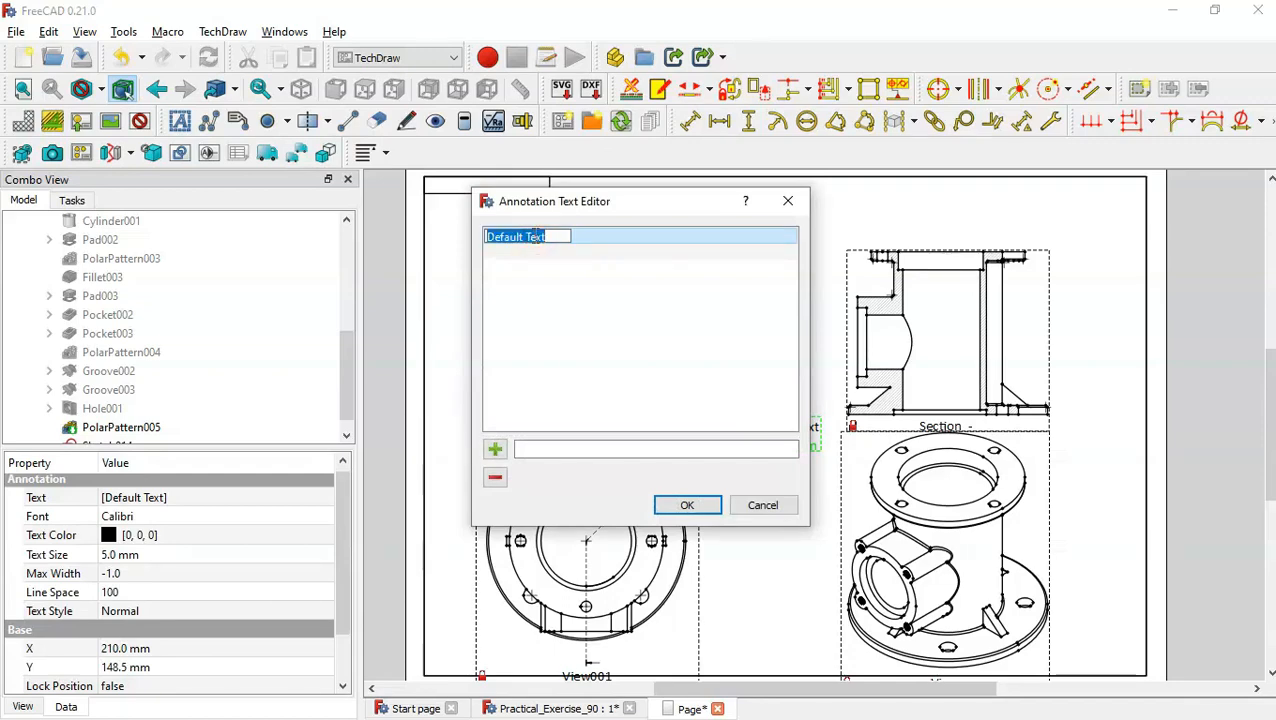
pyautogui.write('3D Exer')
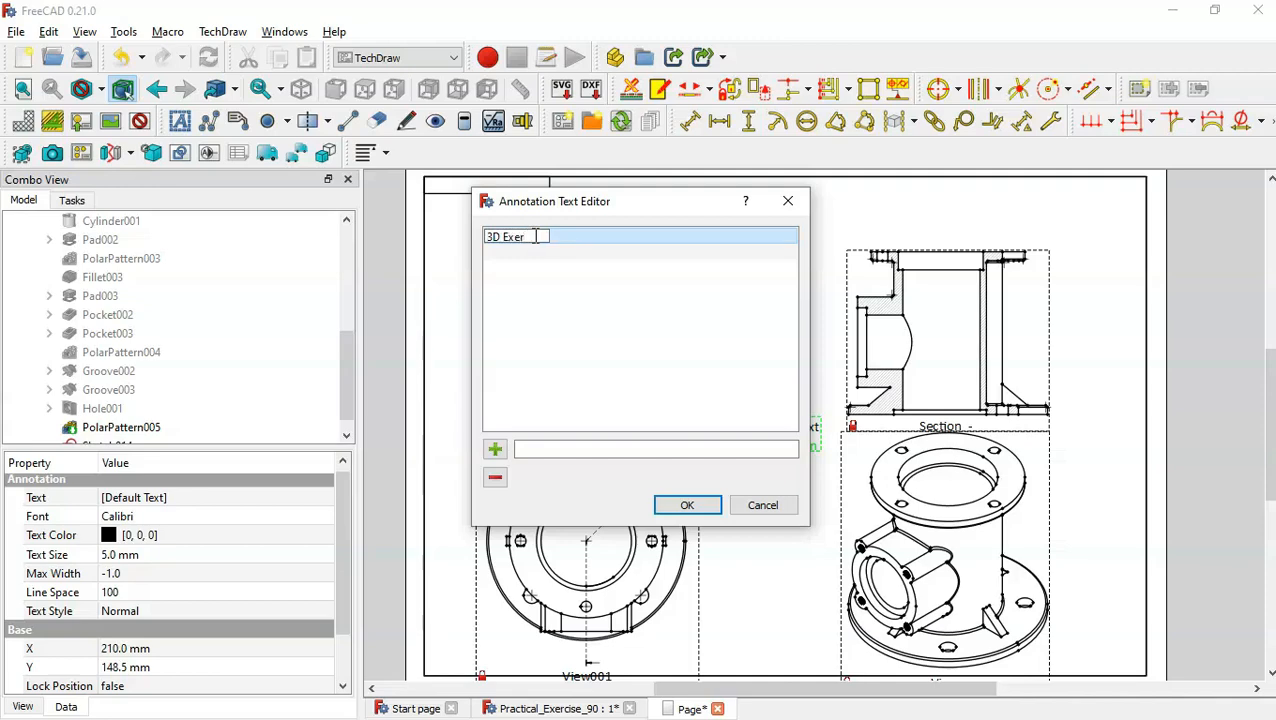
pyautogui.write('cise 90')
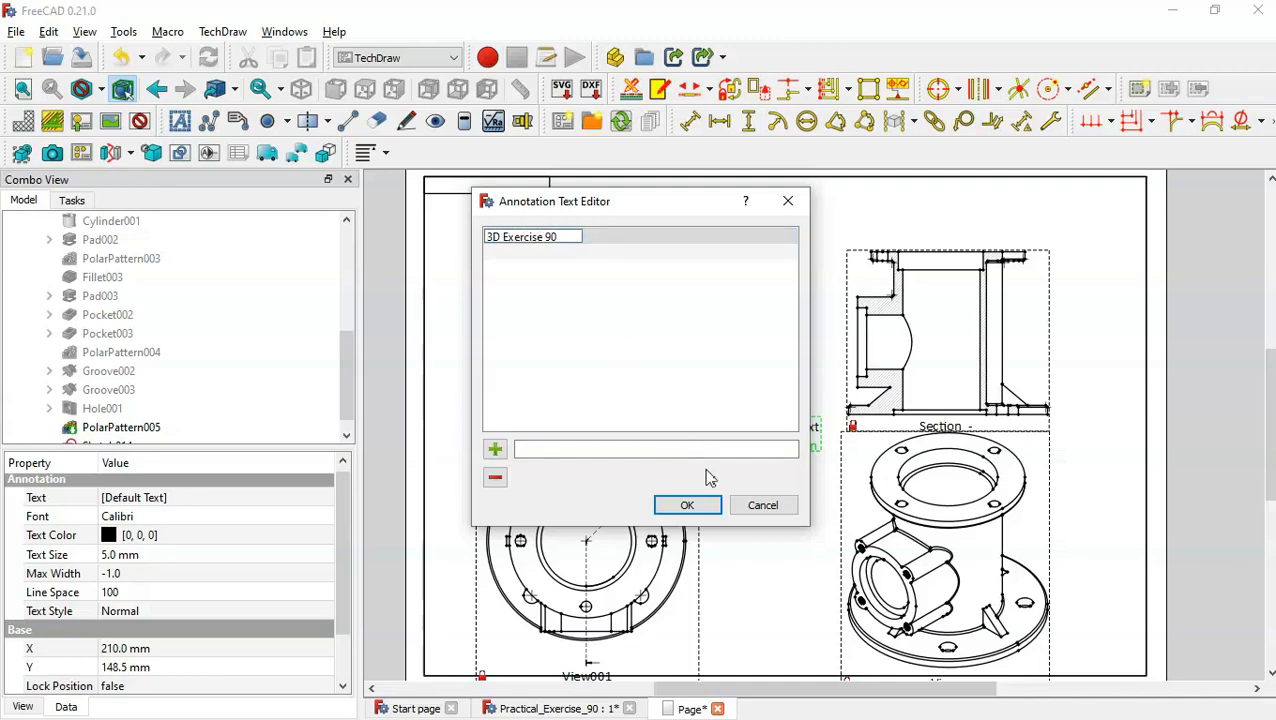
pyautogui.click(705, 508)
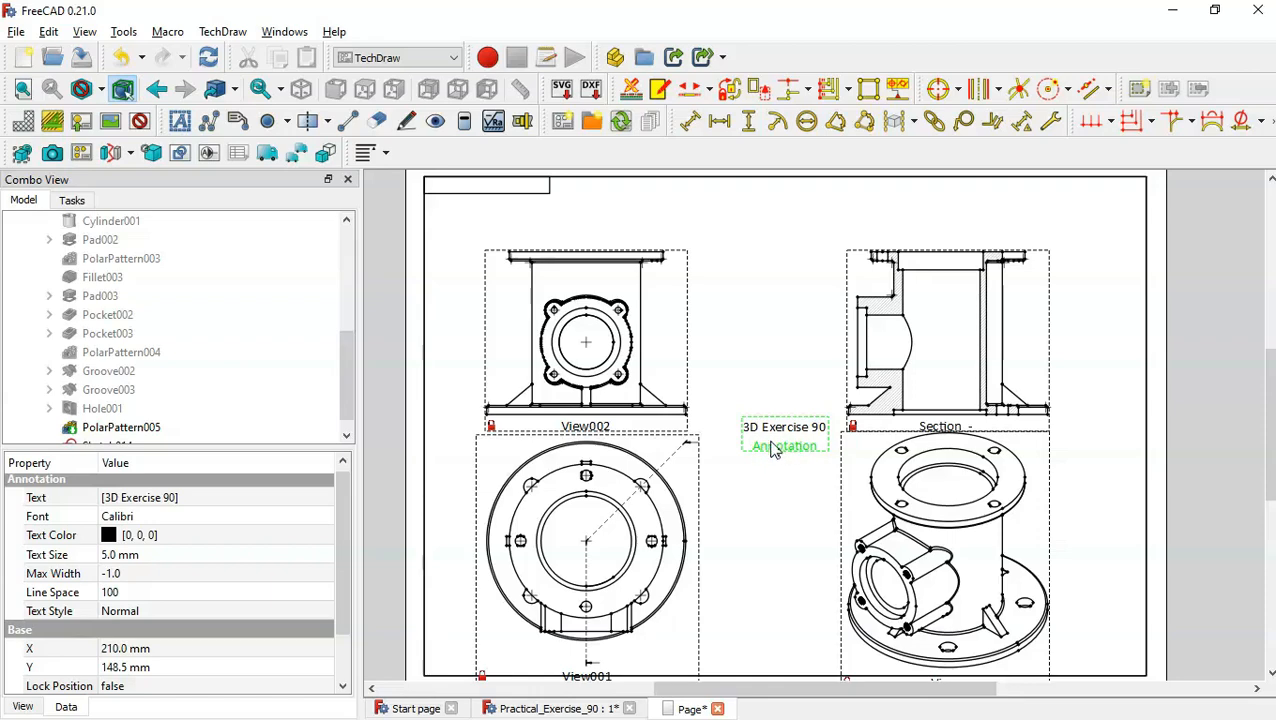
# Step: Move the "3D Exercise 90" annotation into the page's upper-left title box at X 45 mm, Y 282 mm and lock its position
pyautogui.moveTo(780, 446)
pyautogui.mouseDown()
pyautogui.moveTo(773, 343)
pyautogui.moveTo(527, 219)
pyautogui.moveTo(480, 212)
pyautogui.mouseUp()
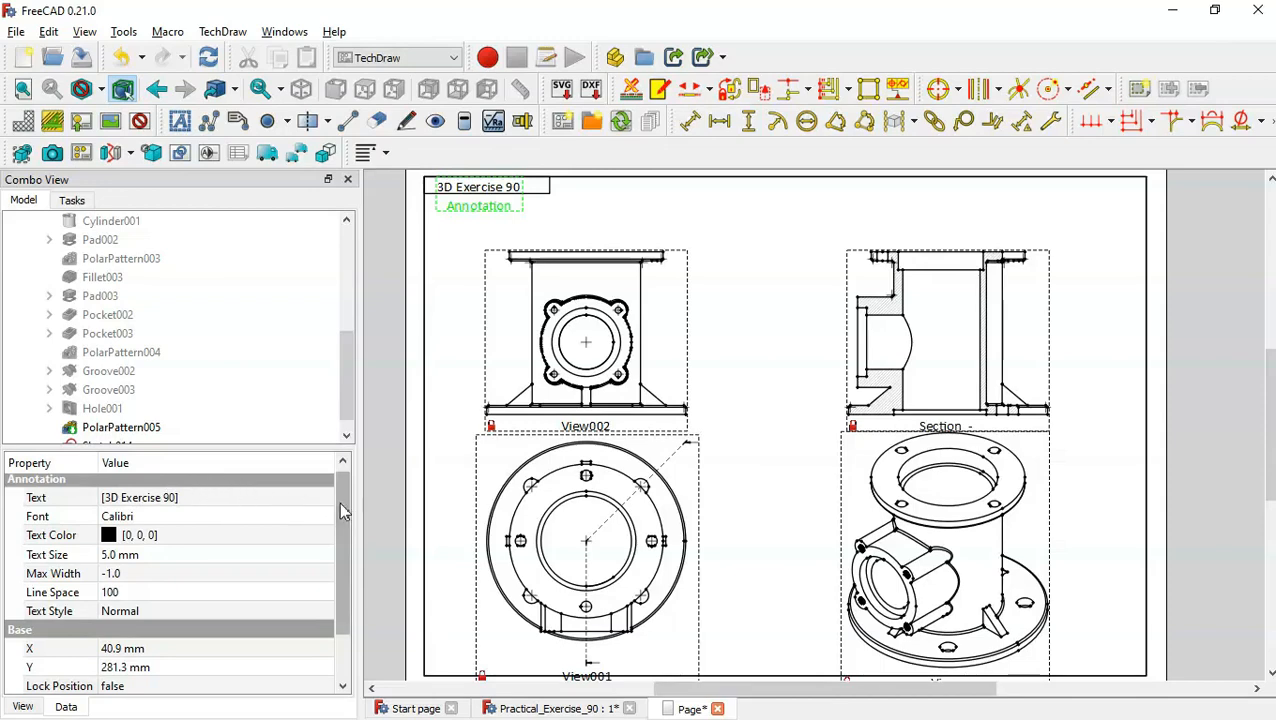
pyautogui.scroll(-1, 341, 507)
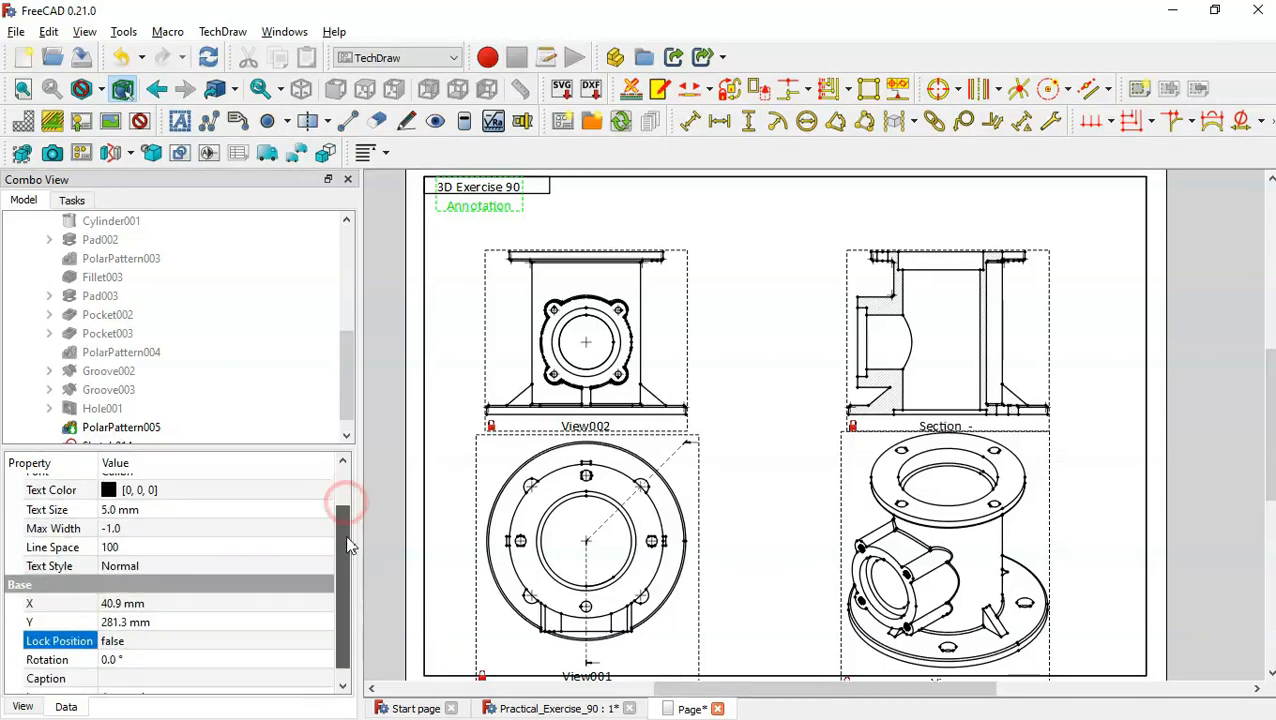
pyautogui.doubleClick(170, 604)
pyautogui.write('45')
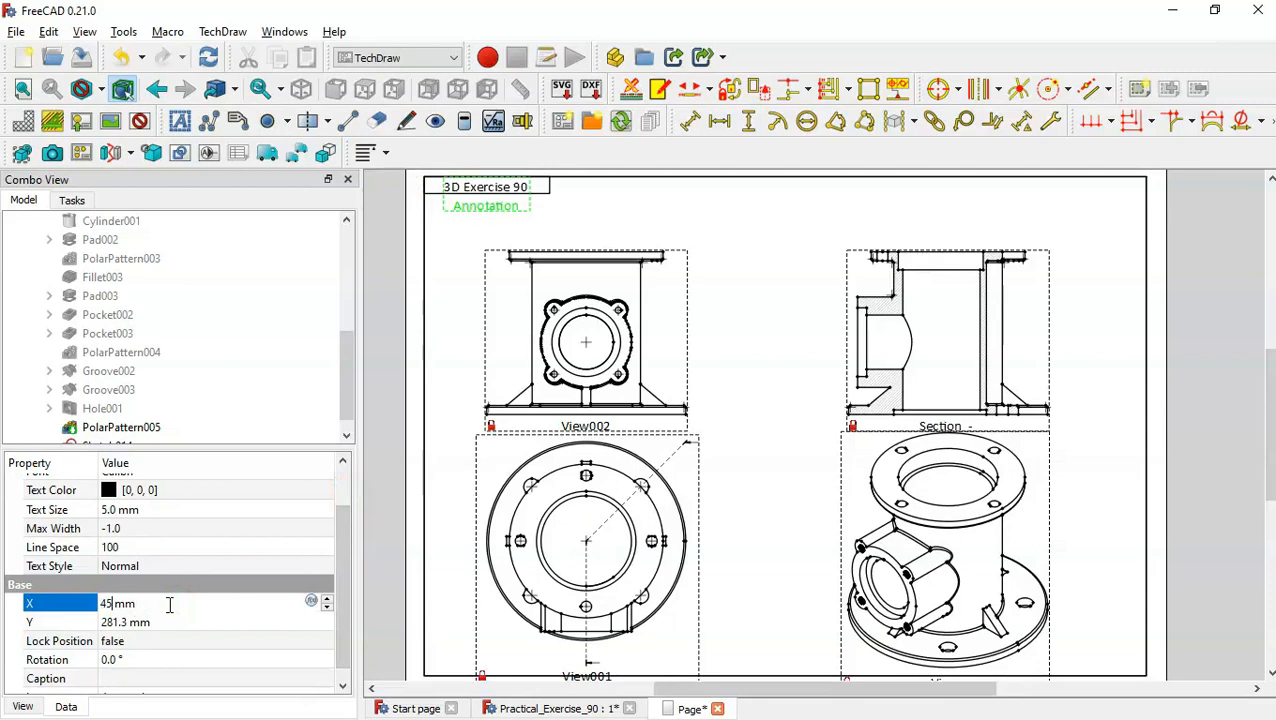
pyautogui.doubleClick(186, 621)
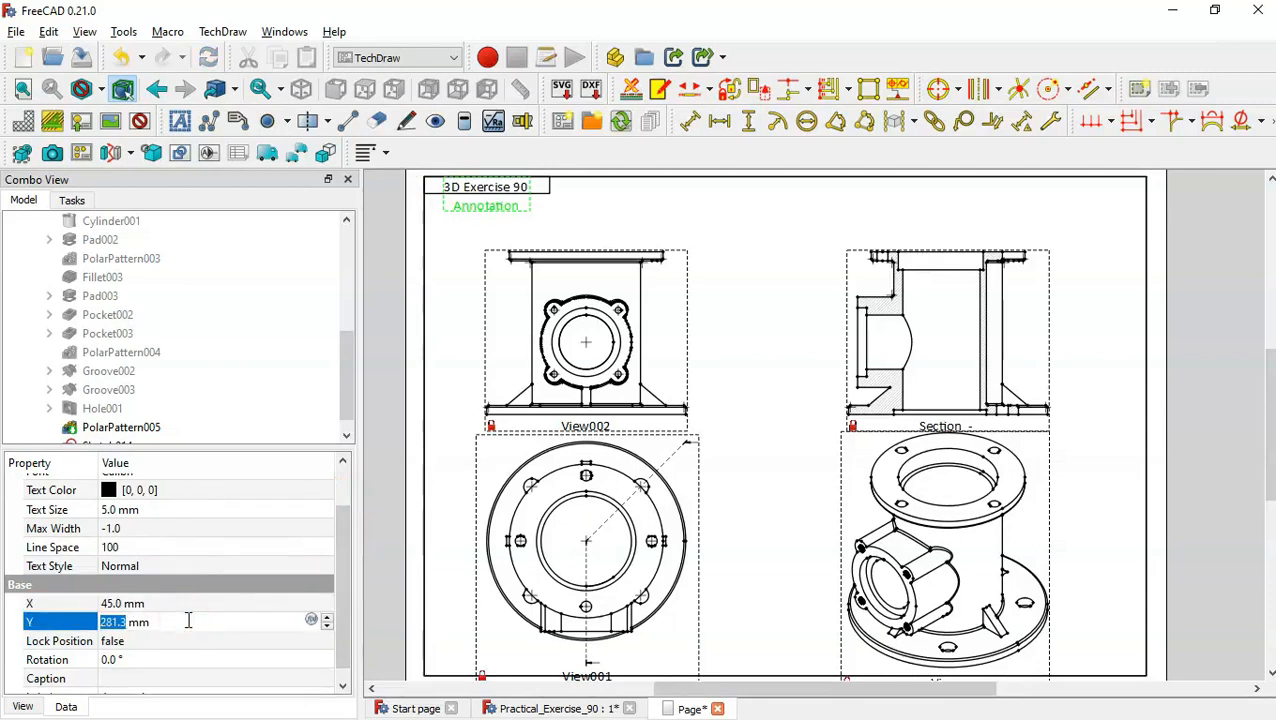
pyautogui.write('28')
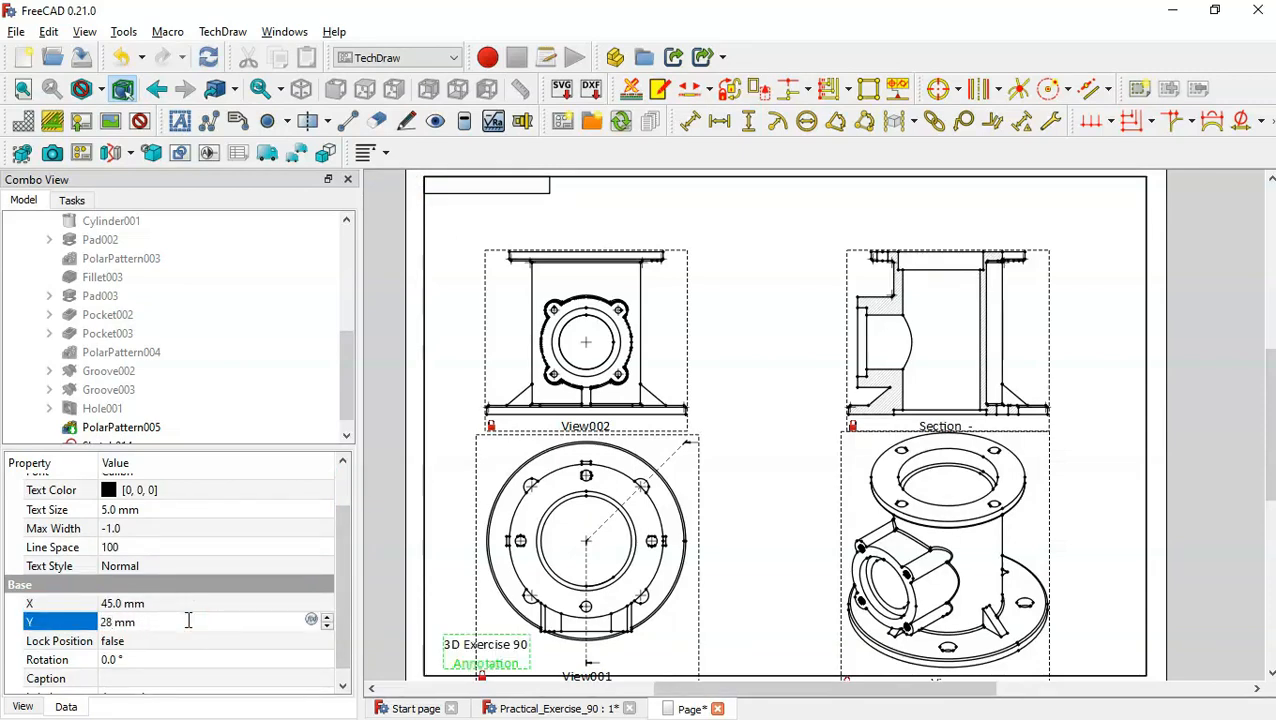
pyautogui.write('2')
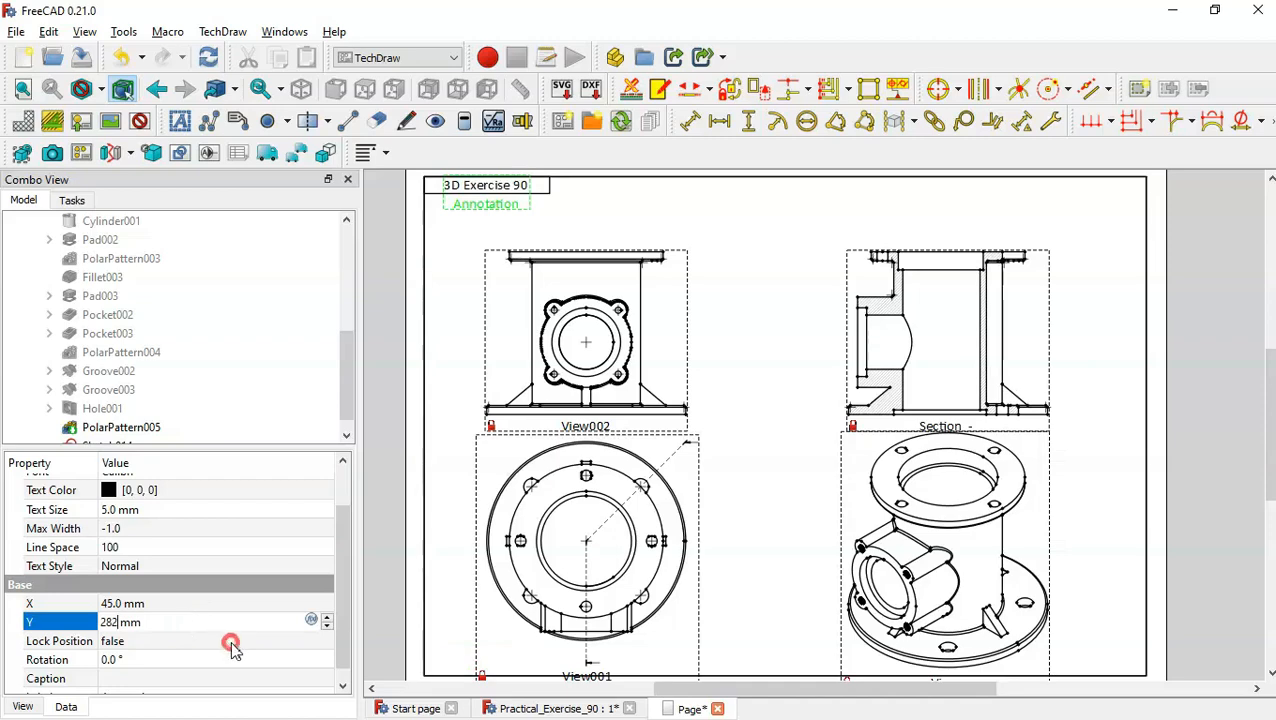
pyautogui.doubleClick(226, 642)
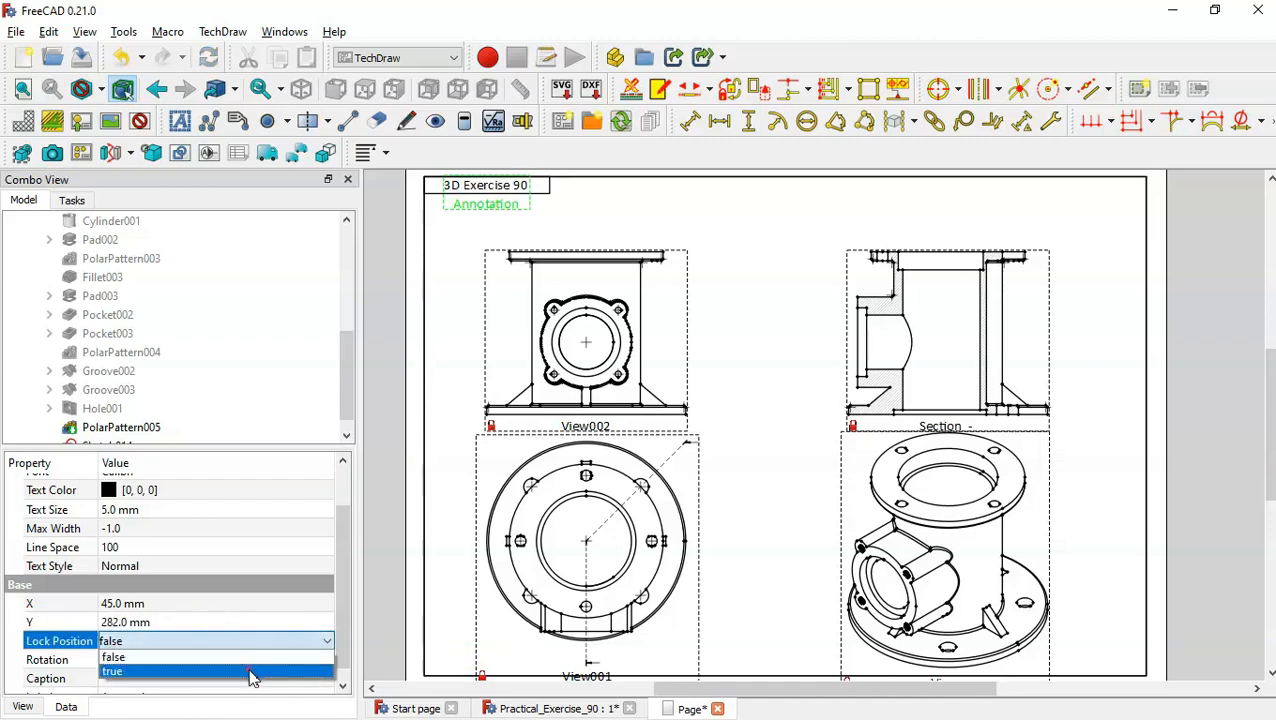
pyautogui.click(252, 672)
# Step: Set the text style of the "3D Exercise 90" annotation to Bold and clear the selection
pyautogui.moveTo(348, 570); pyautogui.dragTo(351, 532)
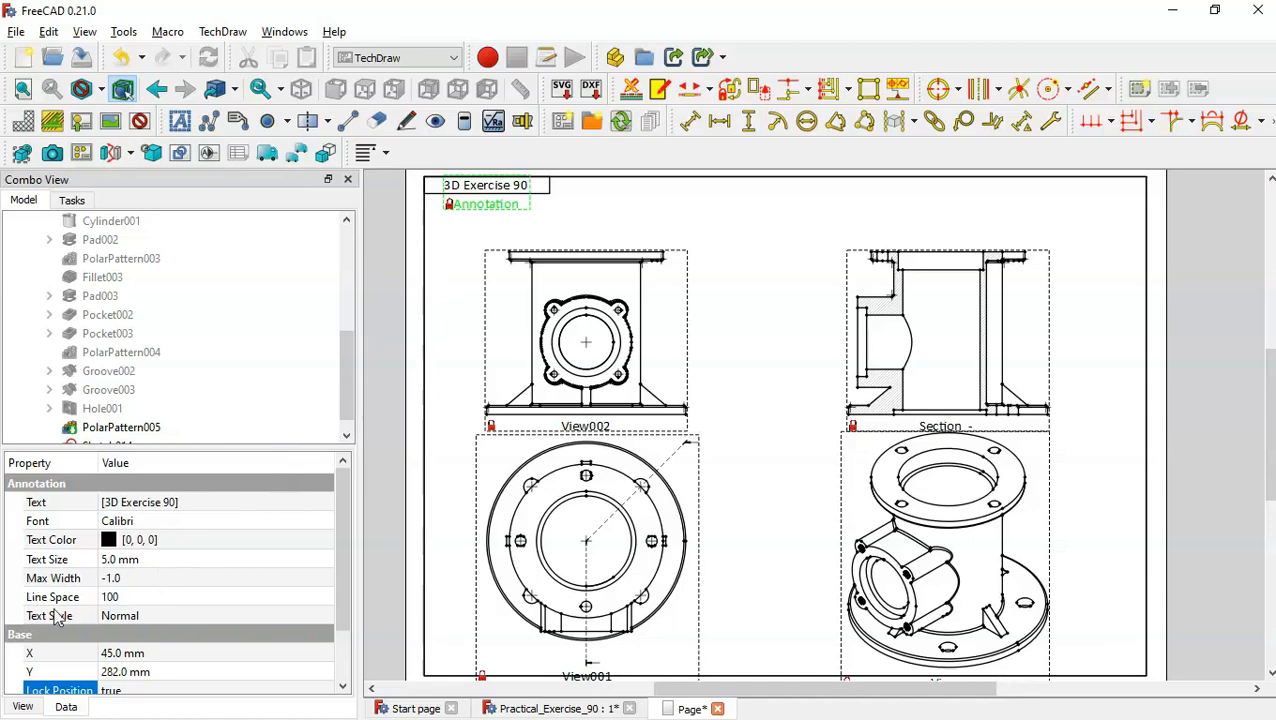
pyautogui.doubleClick(146, 616)
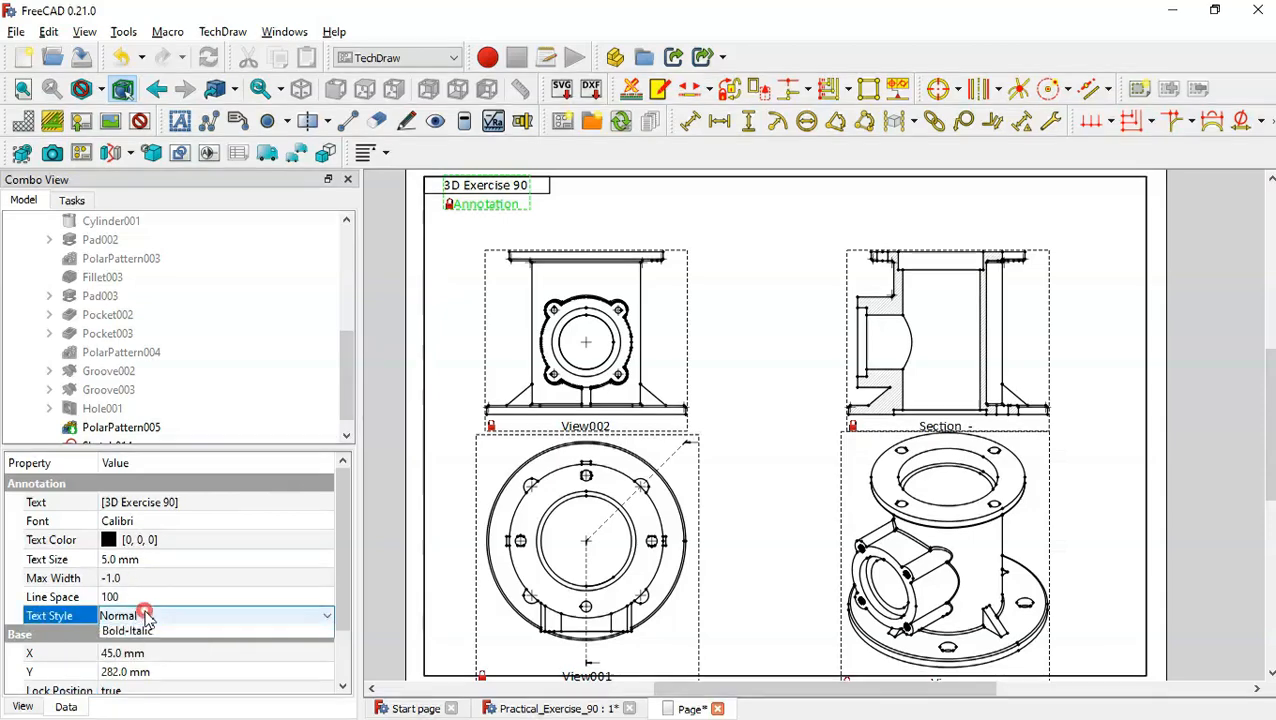
pyautogui.click(160, 646)
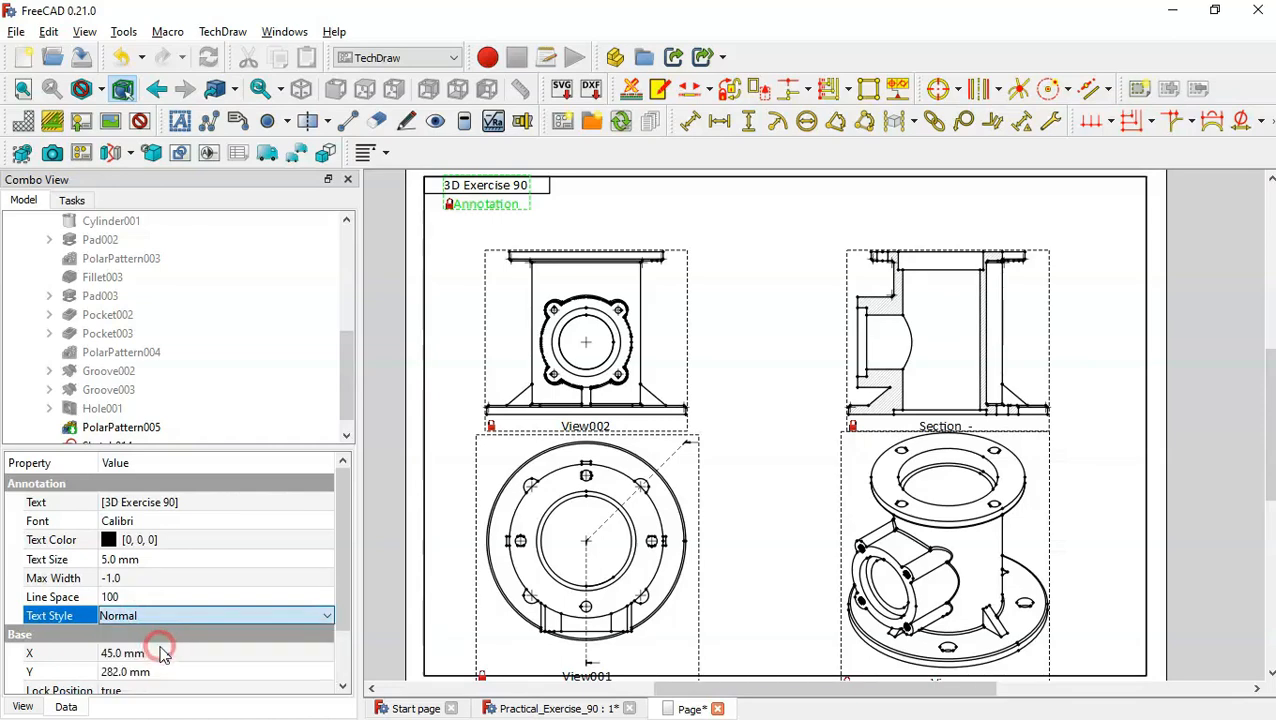
pyautogui.moveTo(345, 530)
pyautogui.mouseDown()
pyautogui.moveTo(350, 596)
pyautogui.moveTo(347, 492)
pyautogui.mouseUp()
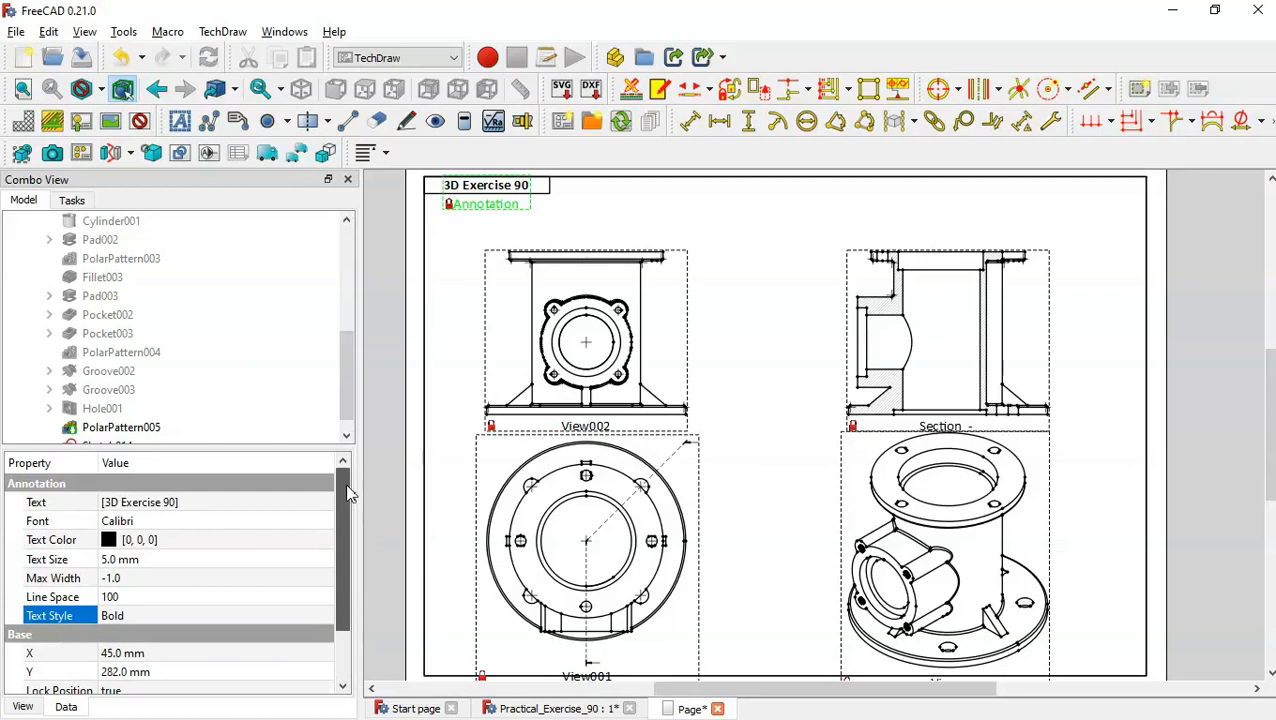
pyautogui.click(792, 288)
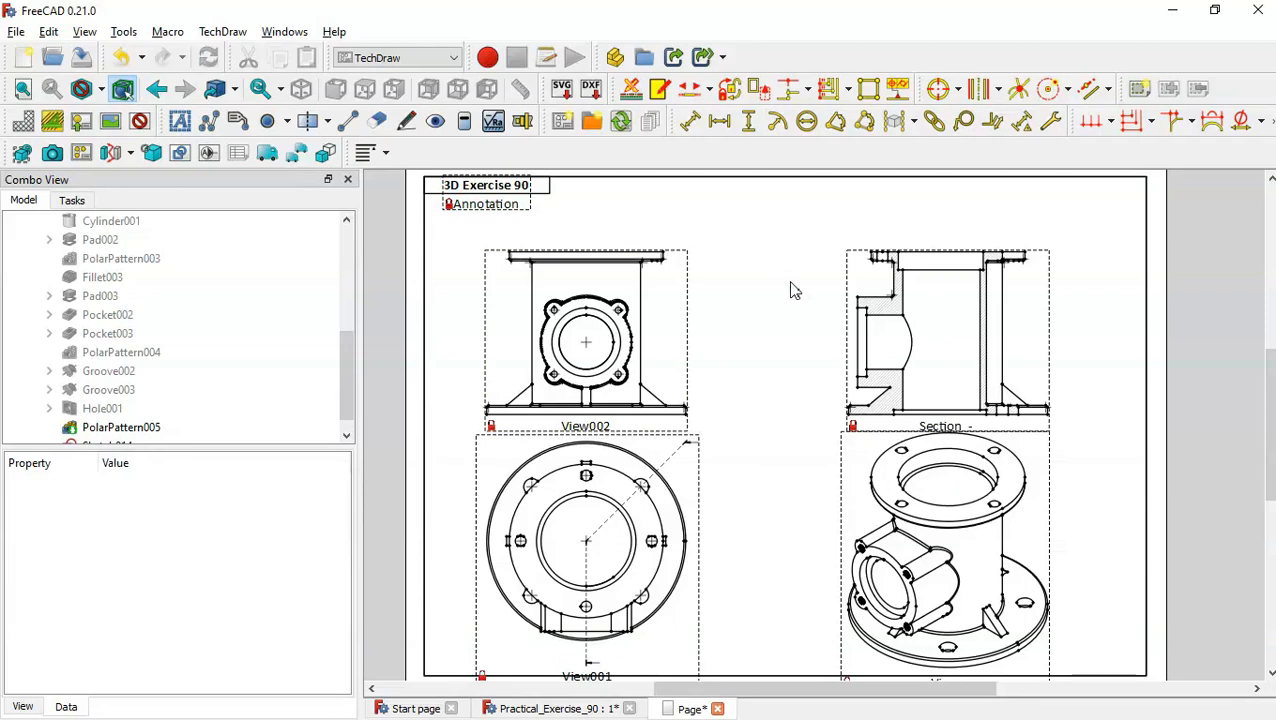
pyautogui.click(181, 121)
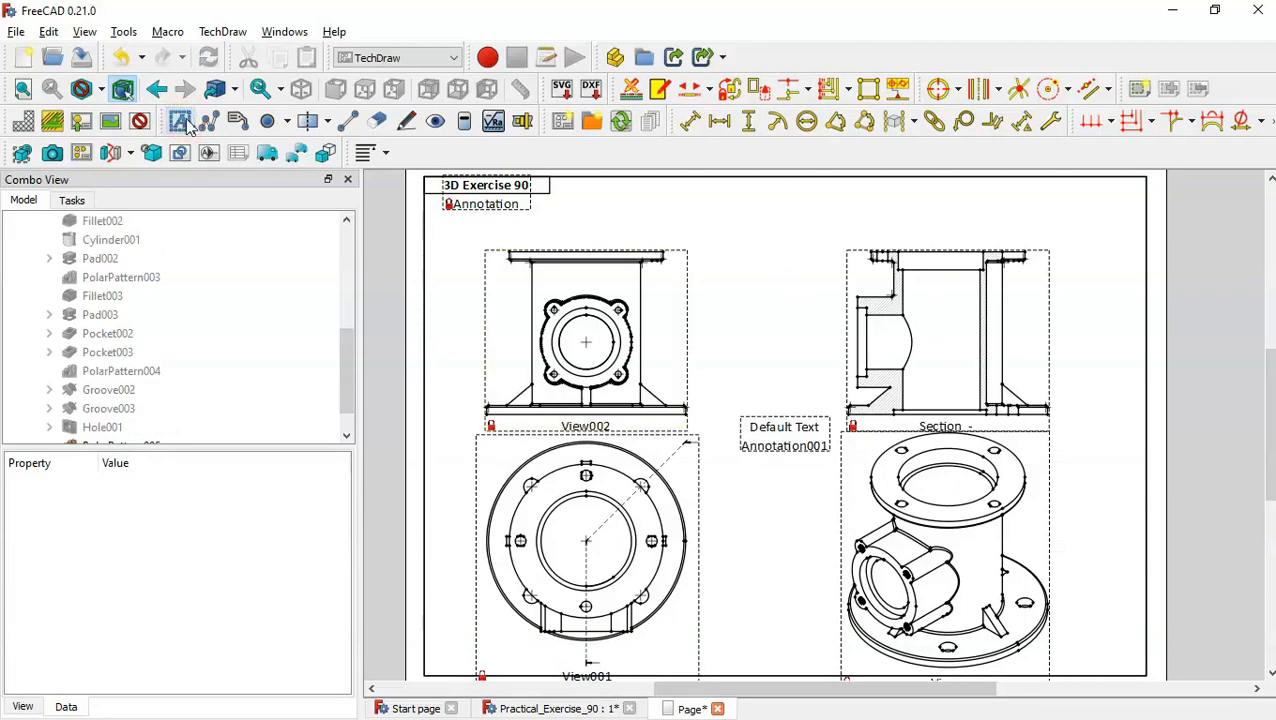
pyautogui.doubleClick(799, 446)
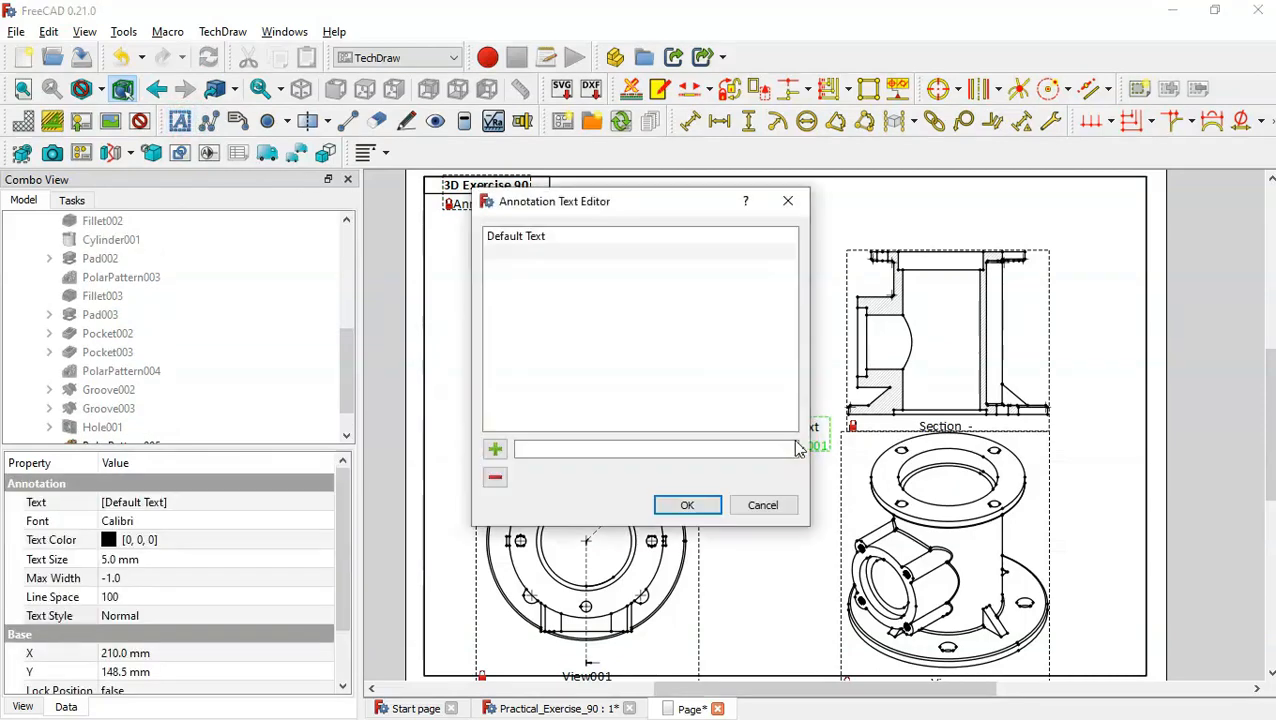
pyautogui.click(563, 241)
pyautogui.doubleClick(548, 242)
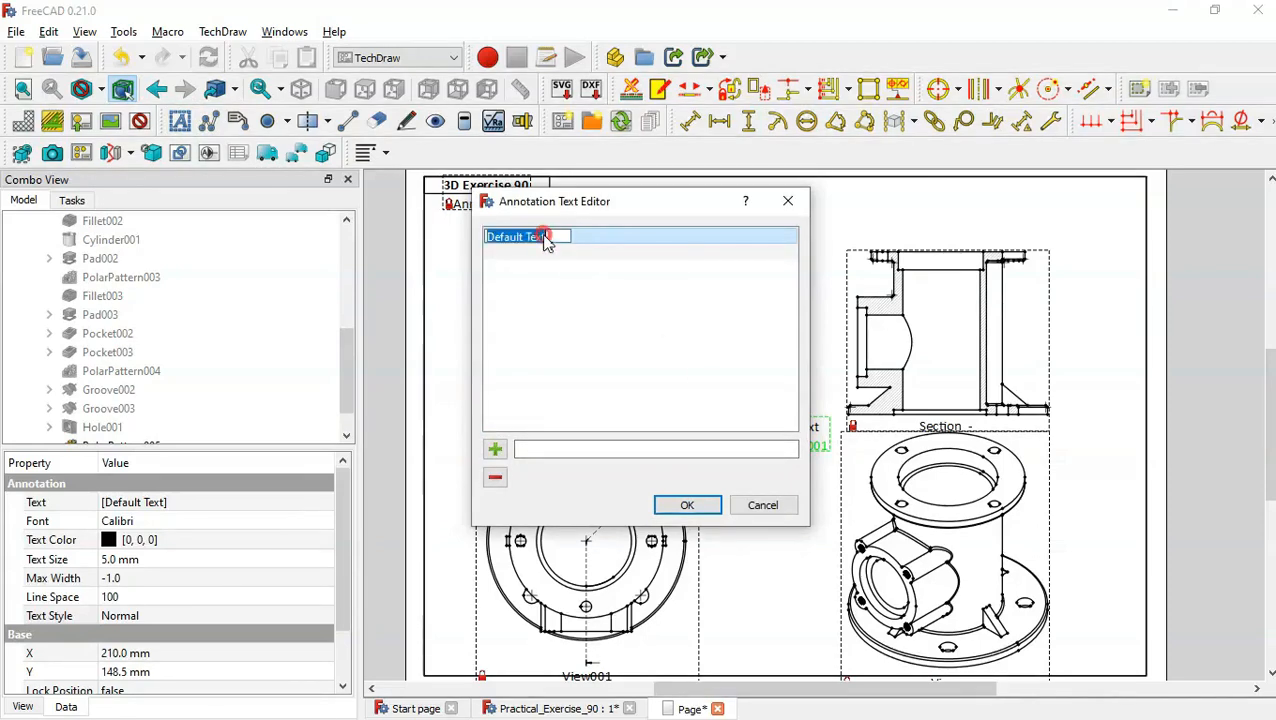
pyautogui.write('https://y')
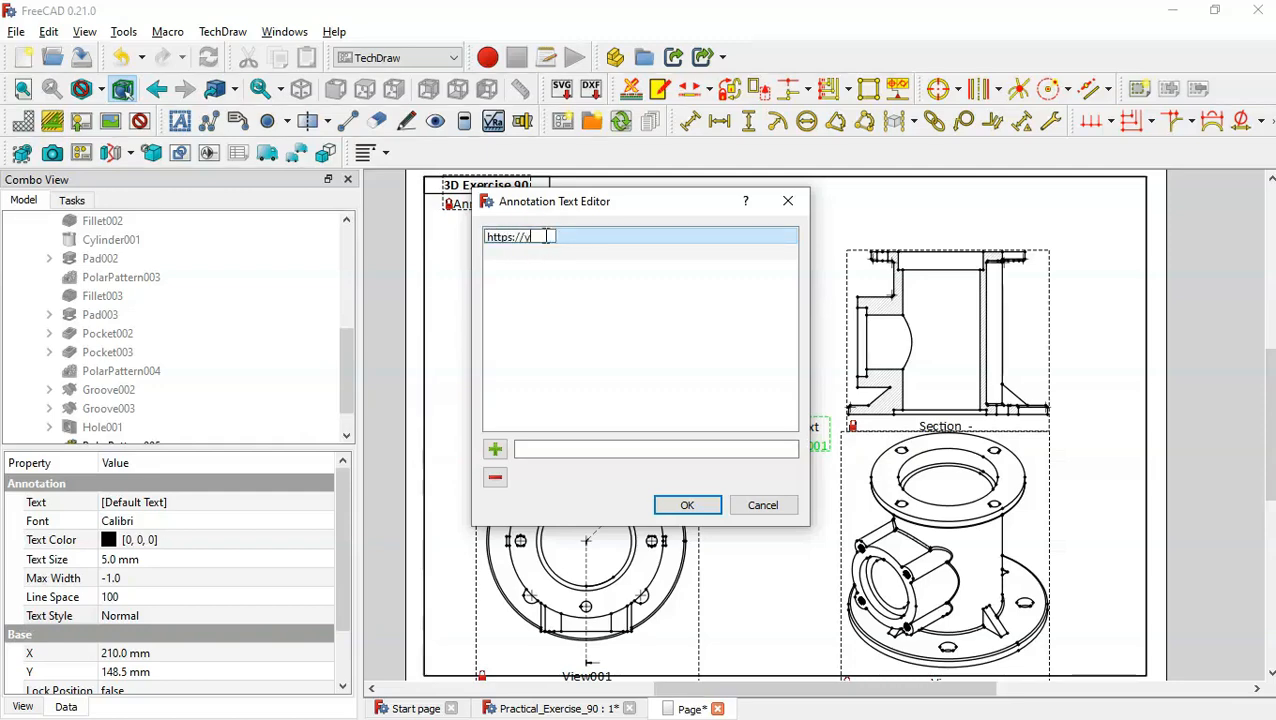
pyautogui.write('outube.com')
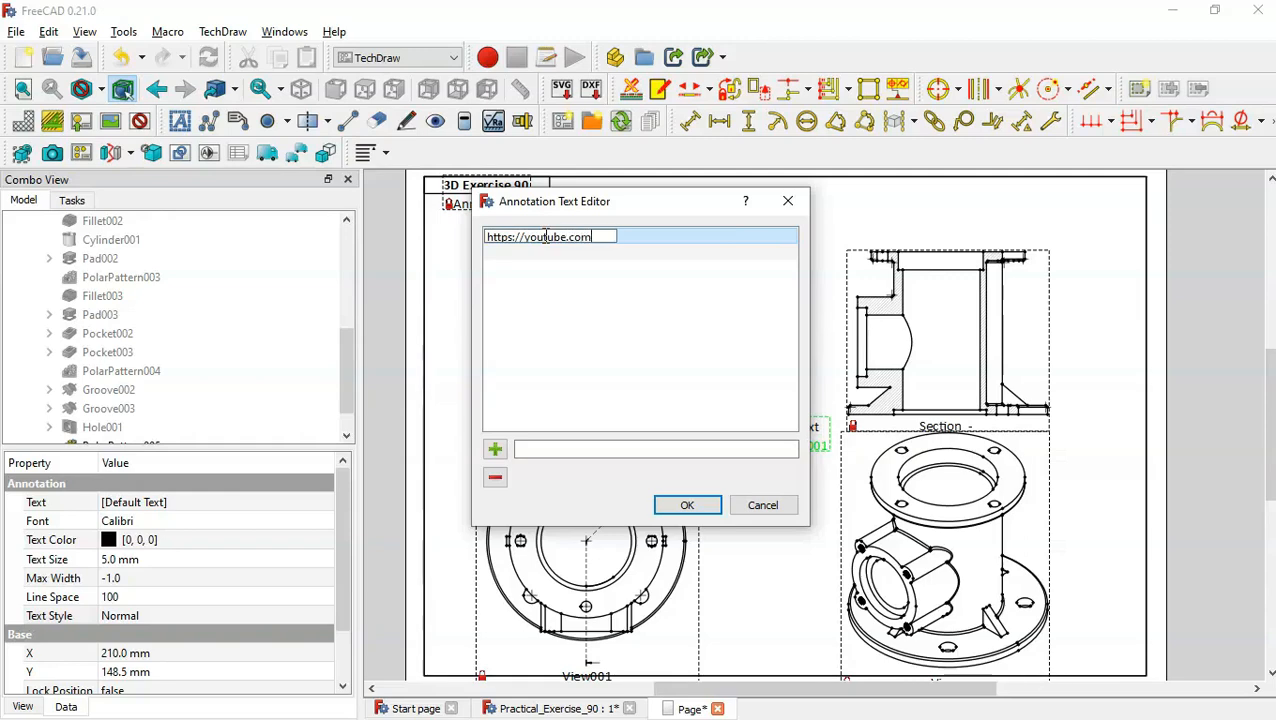
pyautogui.write('/@OffsetCAD')
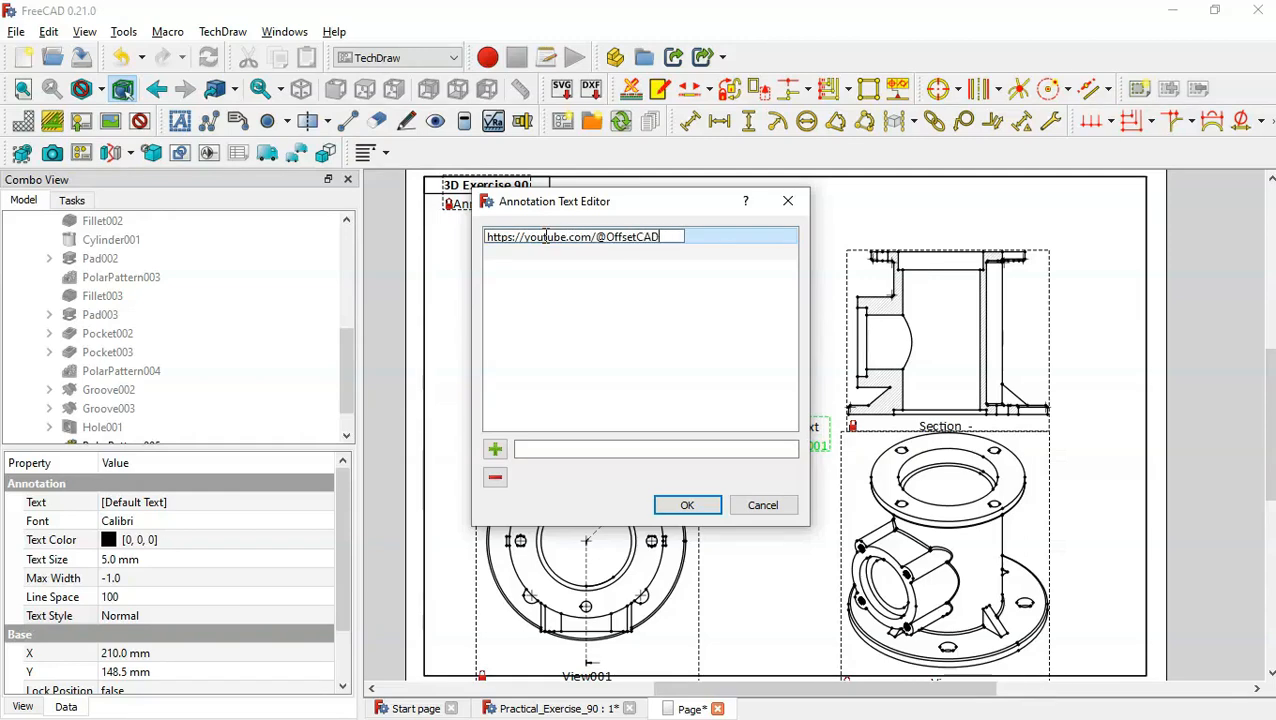
pyautogui.click(755, 450)
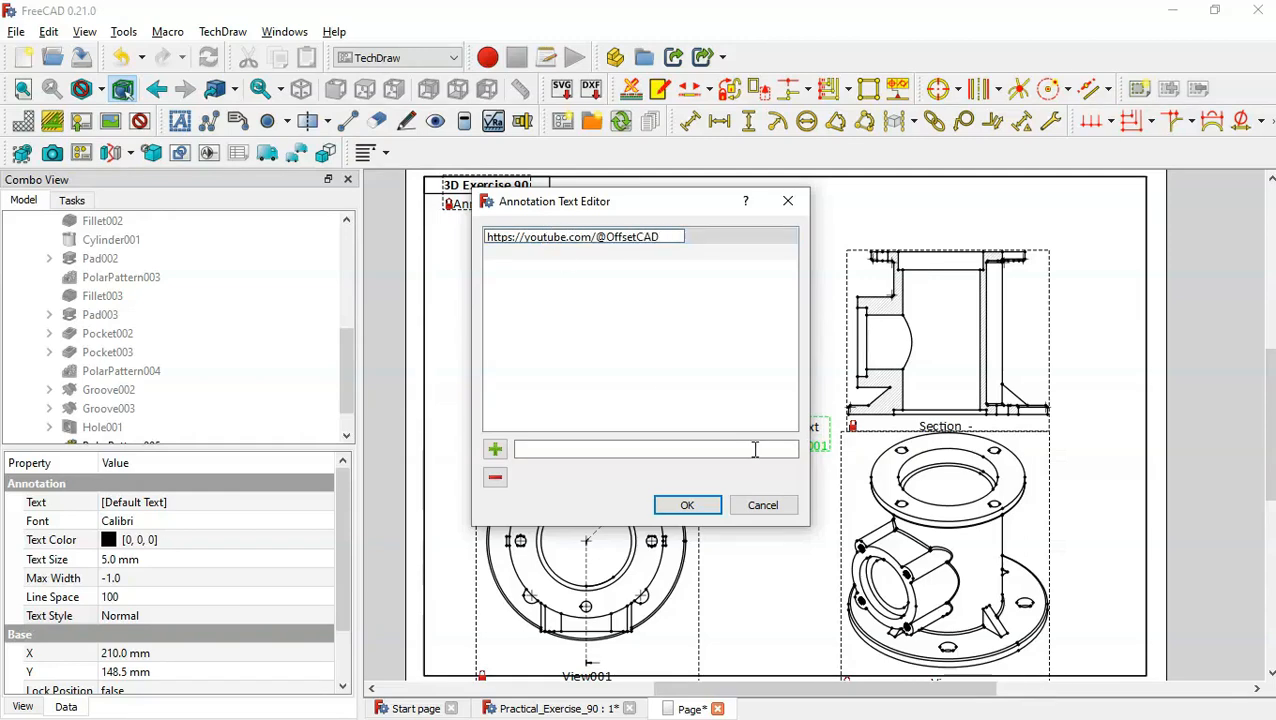
pyautogui.click(687, 505)
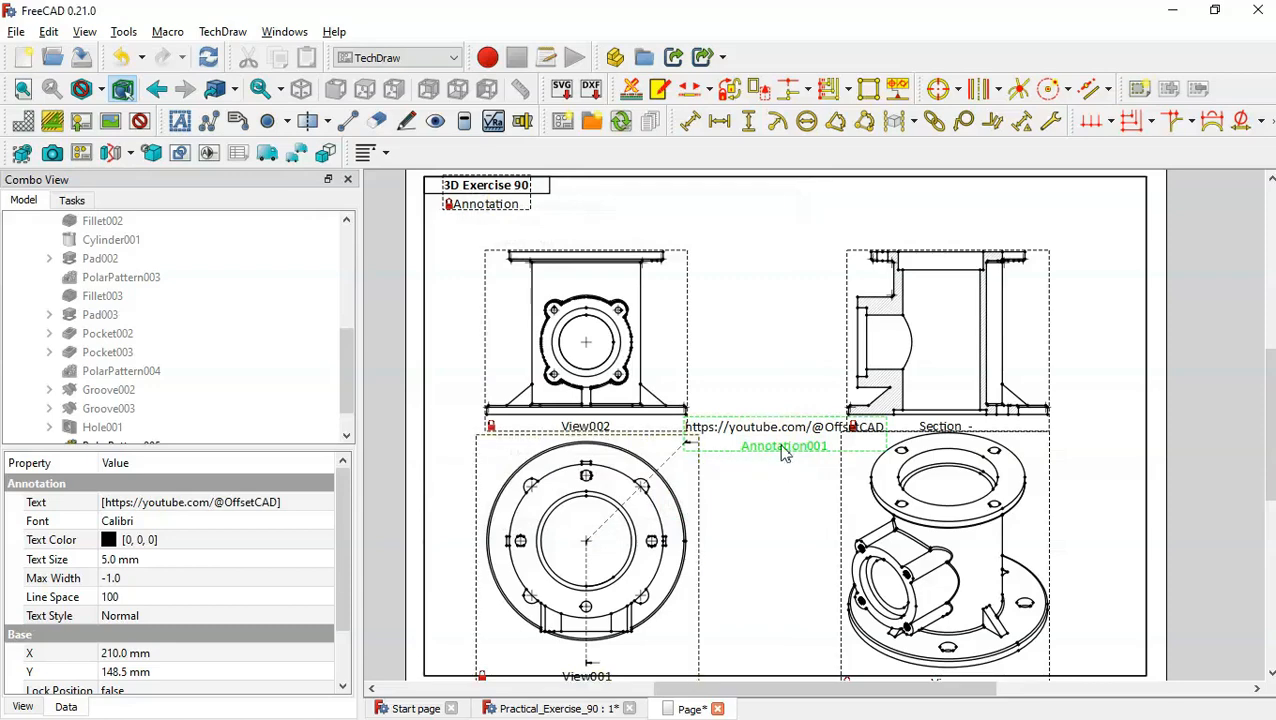
# Step: Move the link annotation near the page's upper edge, at about X 221 mm, Y 260 mm, and set its text size to 3 mm
pyautogui.moveTo(780, 455)
pyautogui.mouseDown()
pyautogui.moveTo(792, 260)
pyautogui.moveTo(806, 243)
pyautogui.moveTo(795, 242)
pyautogui.moveTo(792, 450)
pyautogui.moveTo(766, 676)
pyautogui.moveTo(823, 287)
pyautogui.moveTo(800, 288)
pyautogui.moveTo(790, 250)
pyautogui.mouseUp()
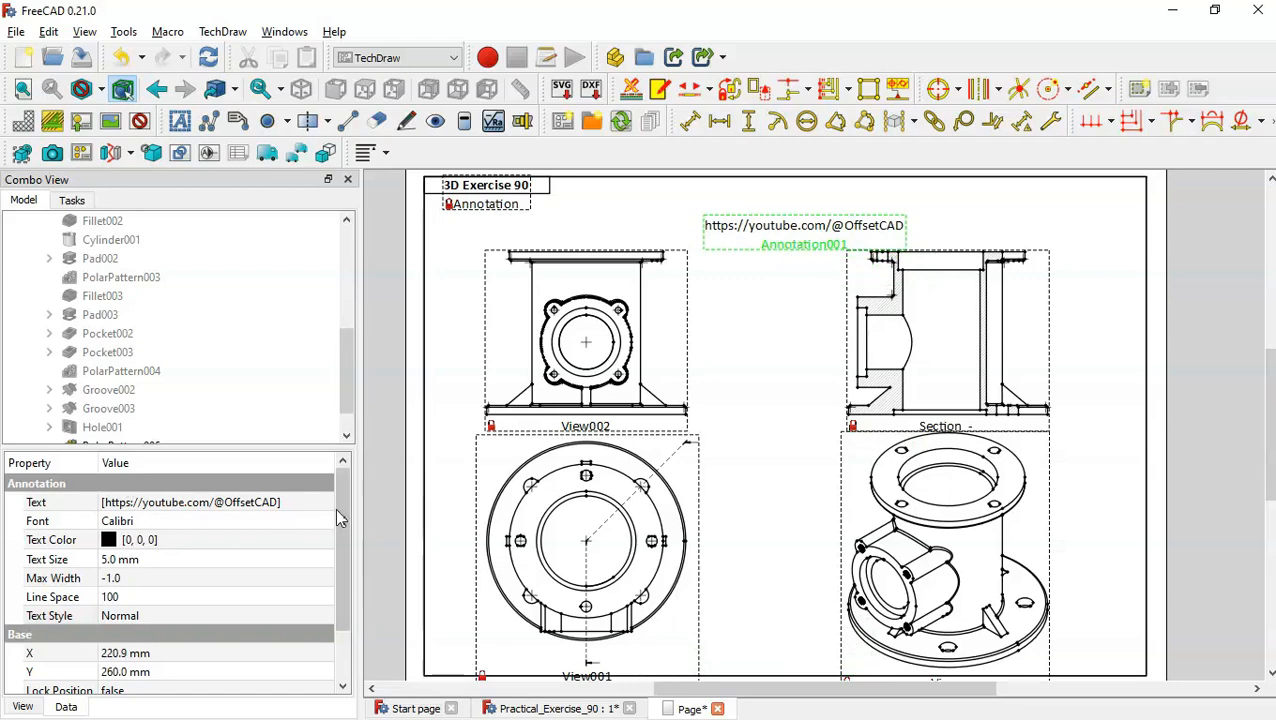
pyautogui.moveTo(336, 508); pyautogui.dragTo(338, 529)
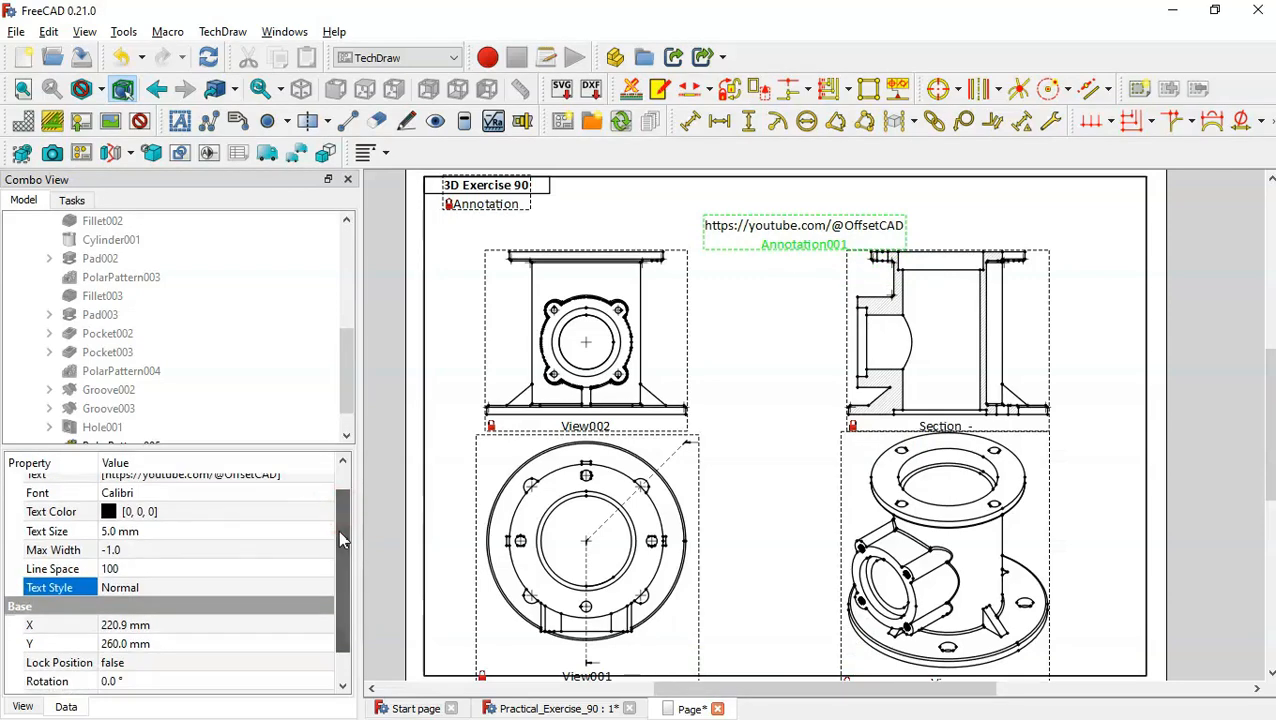
pyautogui.click(222, 535)
pyautogui.write('3')
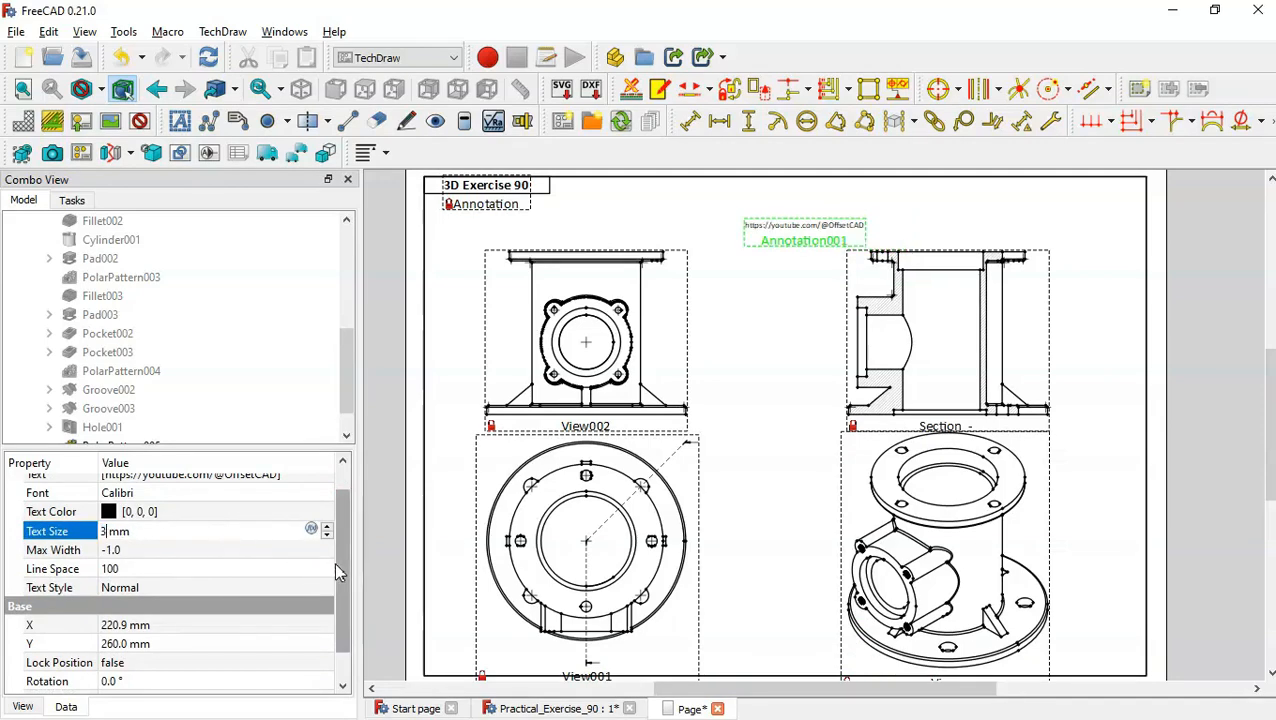
# Step: Position the link annotation centred at the page's lower edge with X 410/2 mm and Y 15 mm, and lock its position
pyautogui.moveTo(336, 570); pyautogui.dragTo(340, 625)
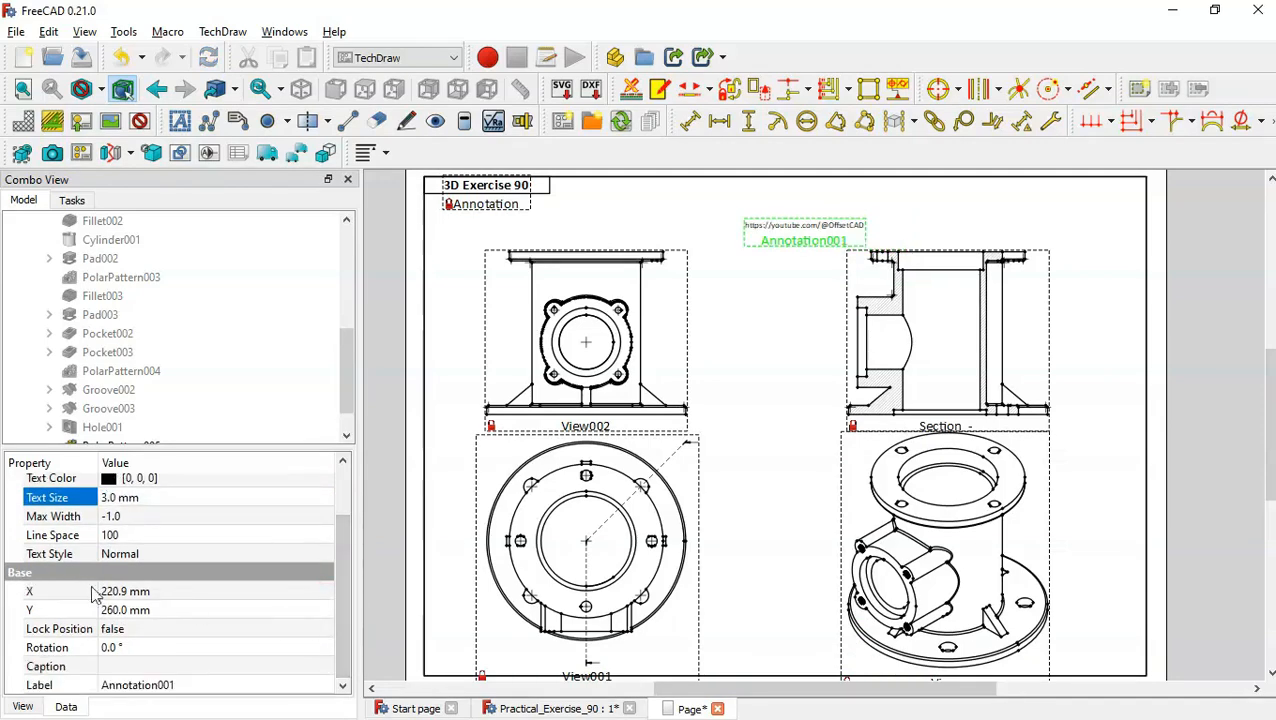
pyautogui.click(168, 589)
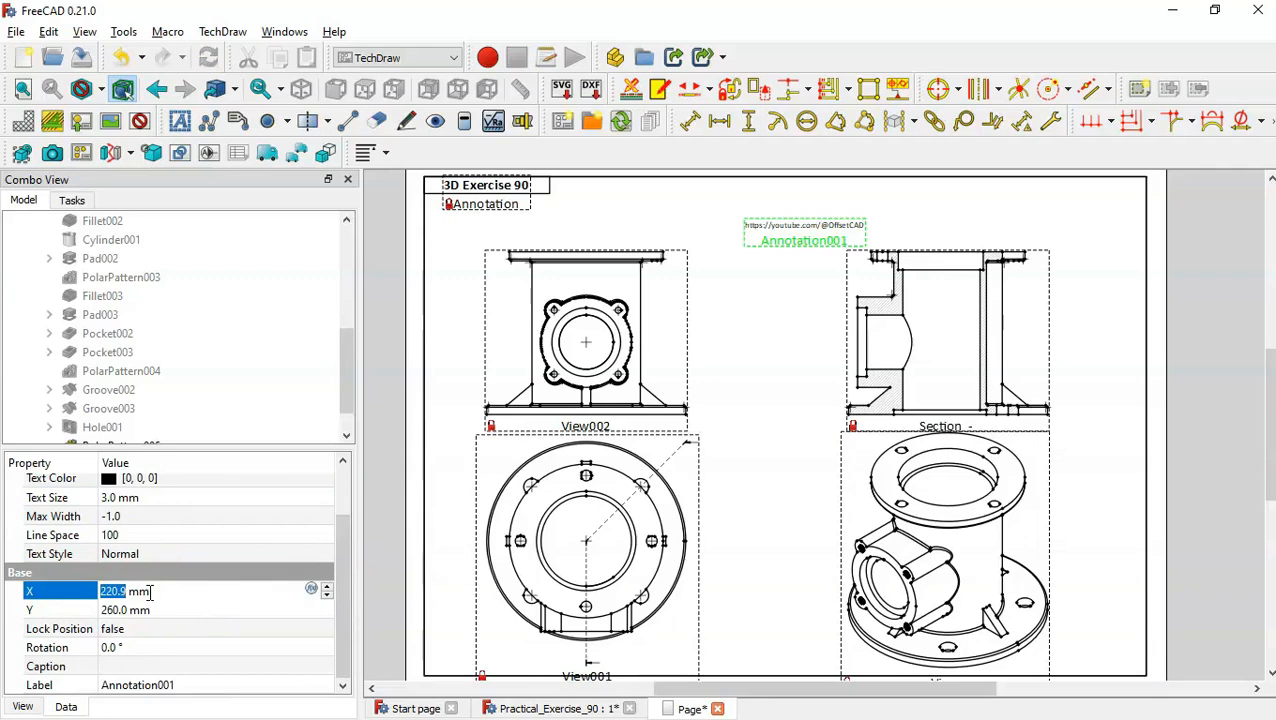
pyautogui.write('410/2')
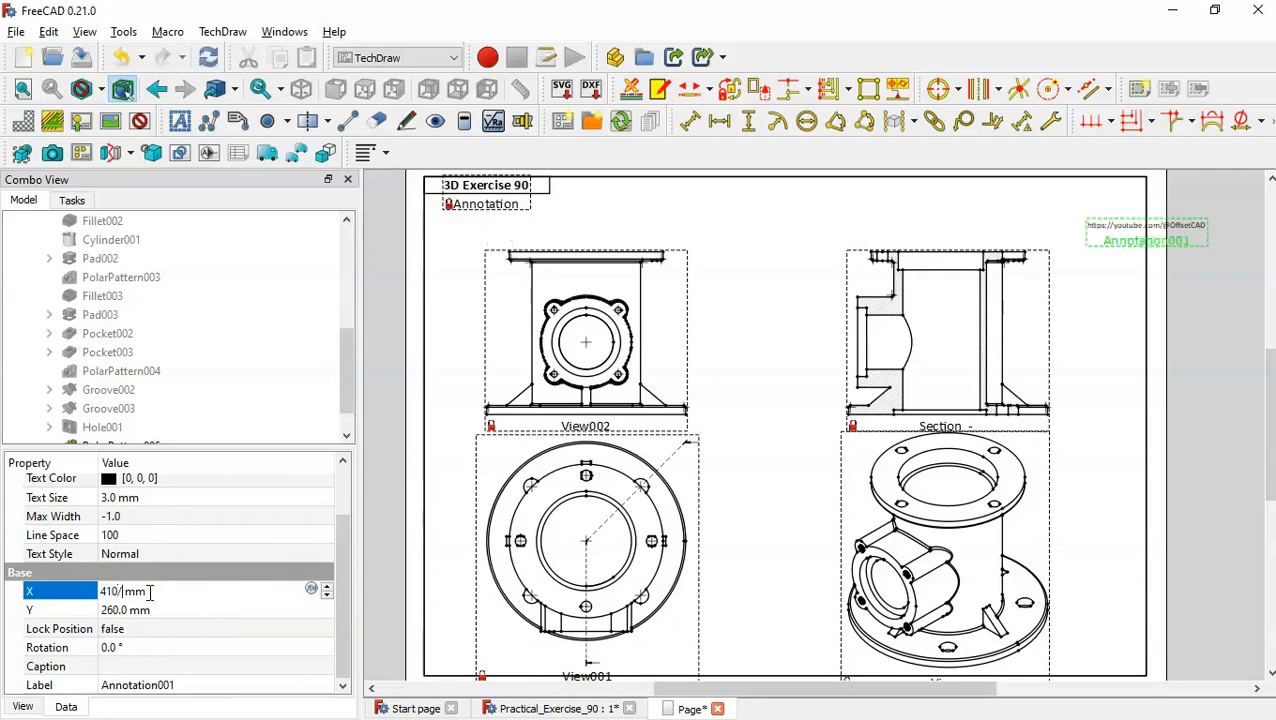
pyautogui.click(178, 610)
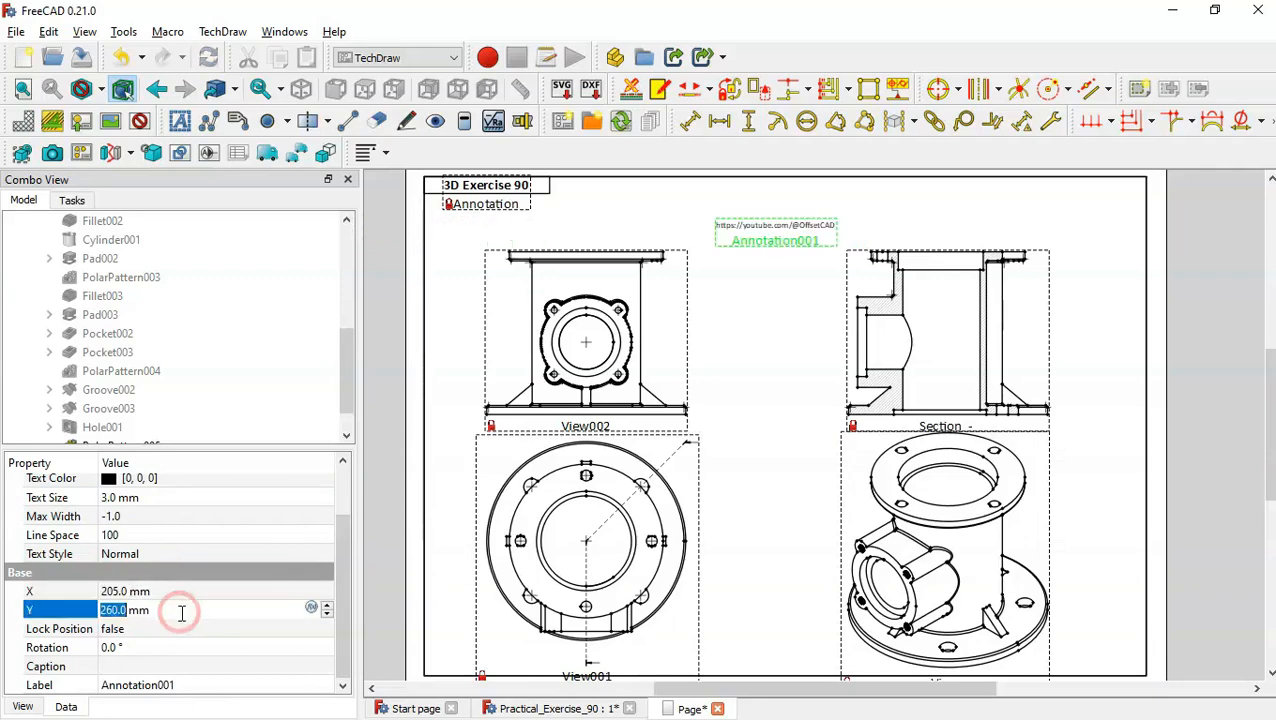
pyautogui.write('15')
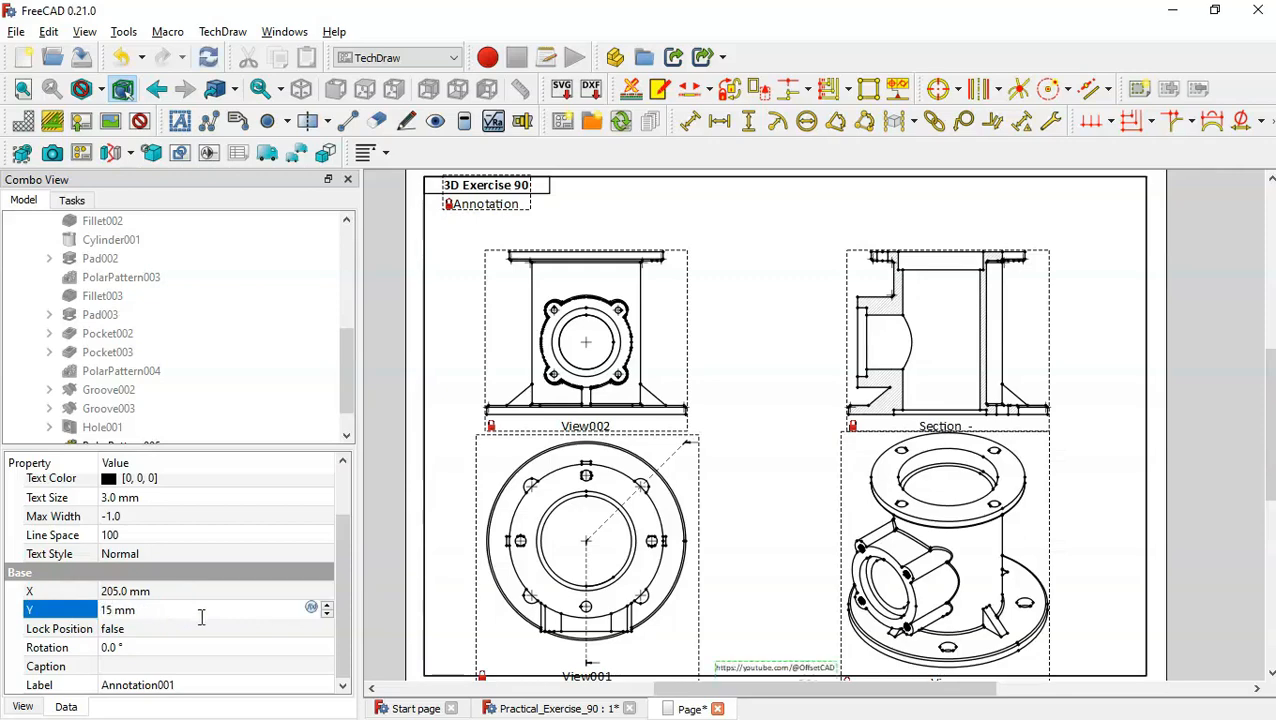
pyautogui.click(210, 629)
pyautogui.click(214, 629)
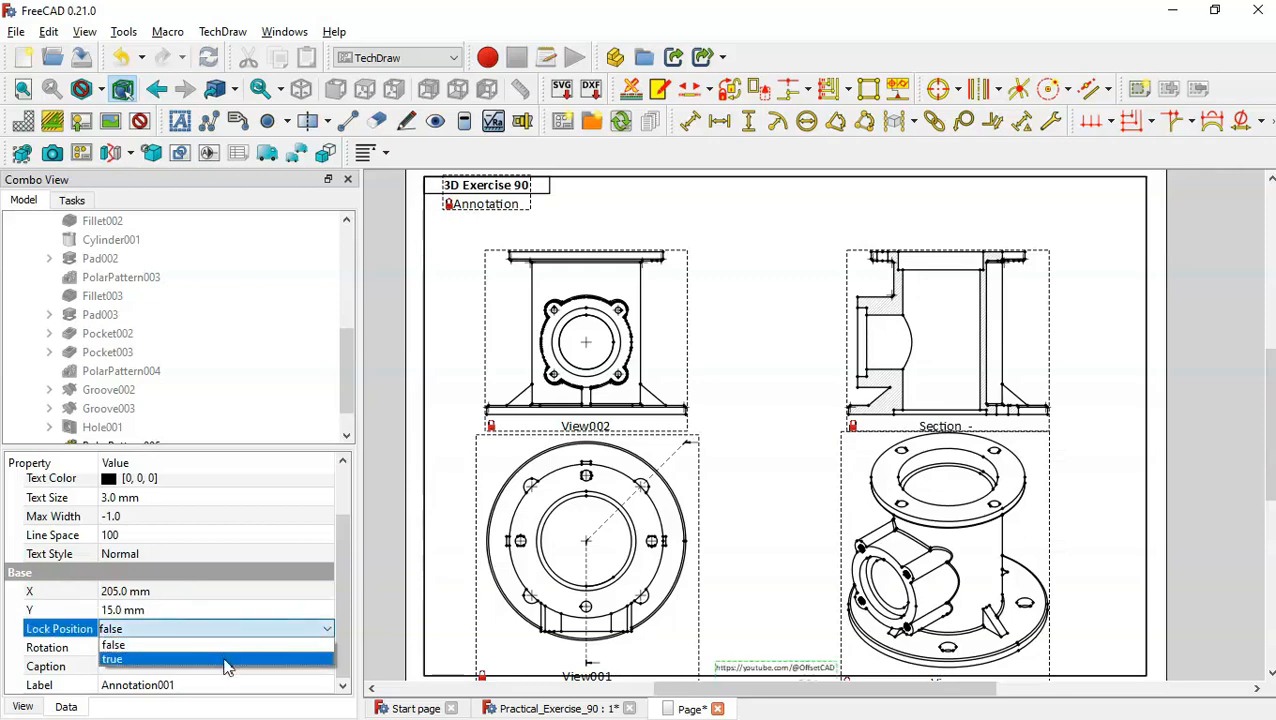
pyautogui.click(224, 666)
# Step: Turn off the view frames on the drawing page
pyautogui.click(766, 350)
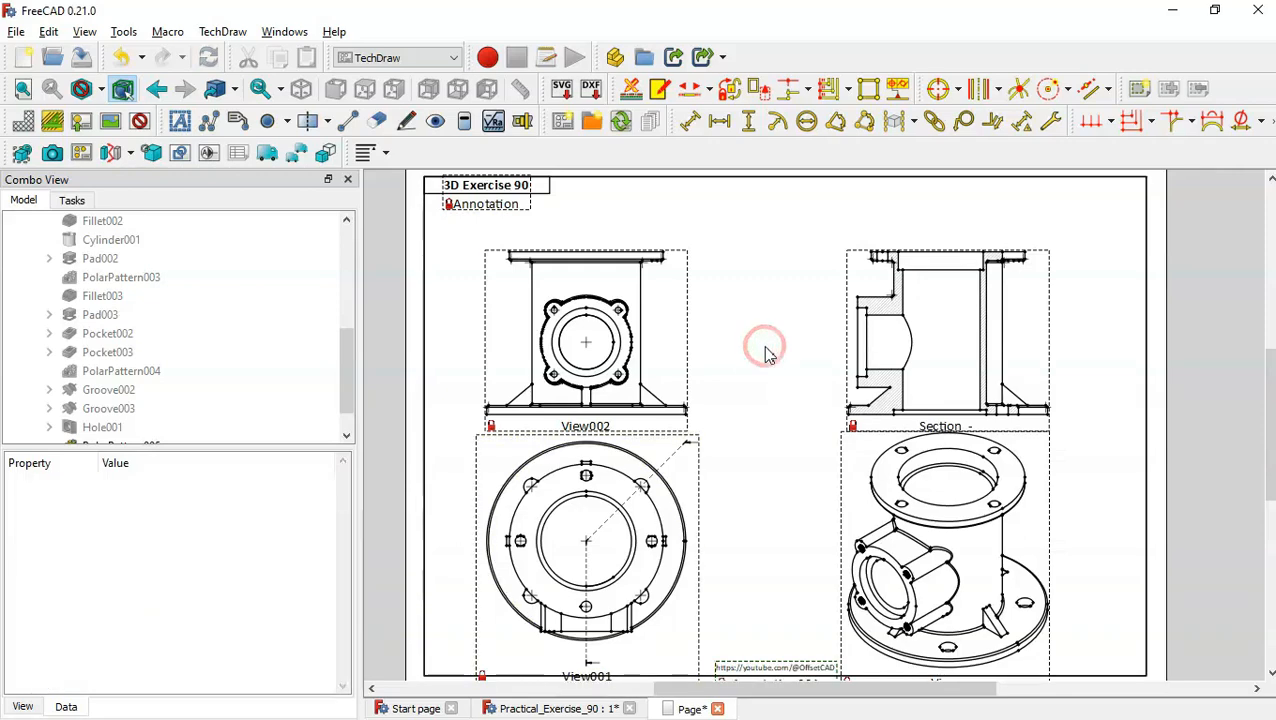
pyautogui.rightClick(768, 353)
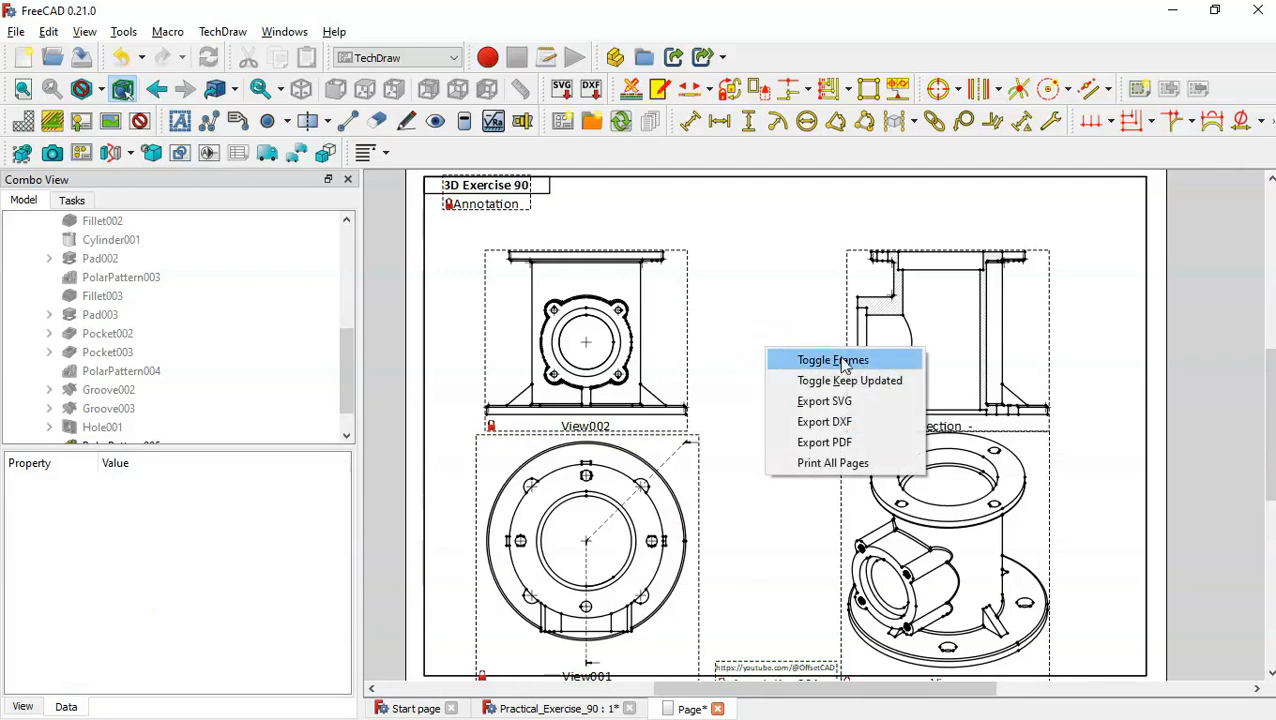
pyautogui.click(838, 361)
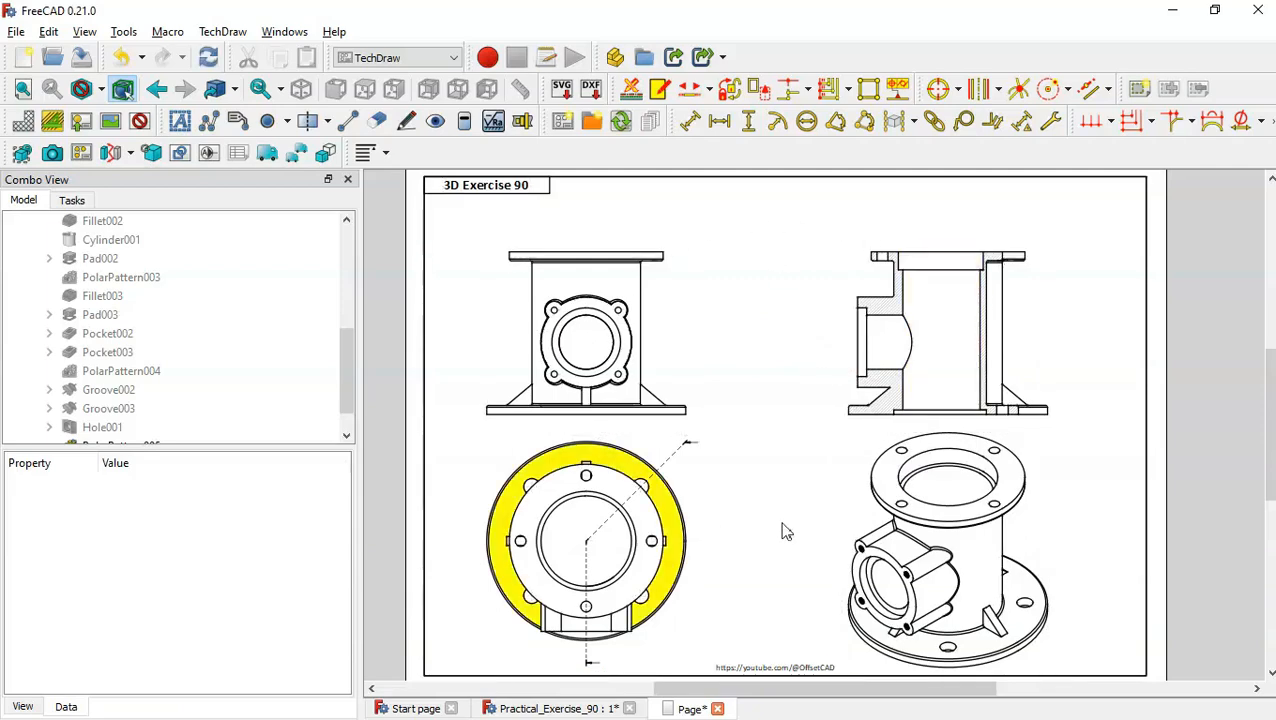
# Step: Add circle centerlines to the larger circle around the round flange's bore in the front view
pyautogui.scroll(-1, 1127, 390)
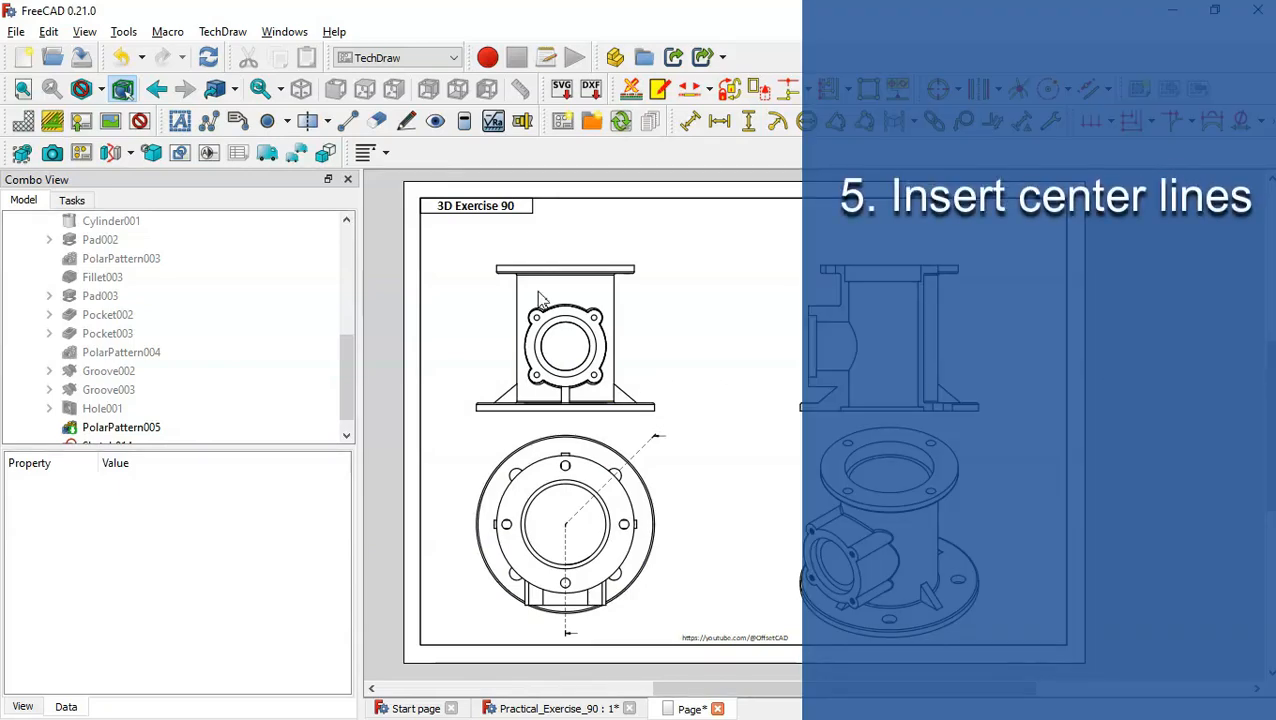
pyautogui.scroll(4, 538, 300)
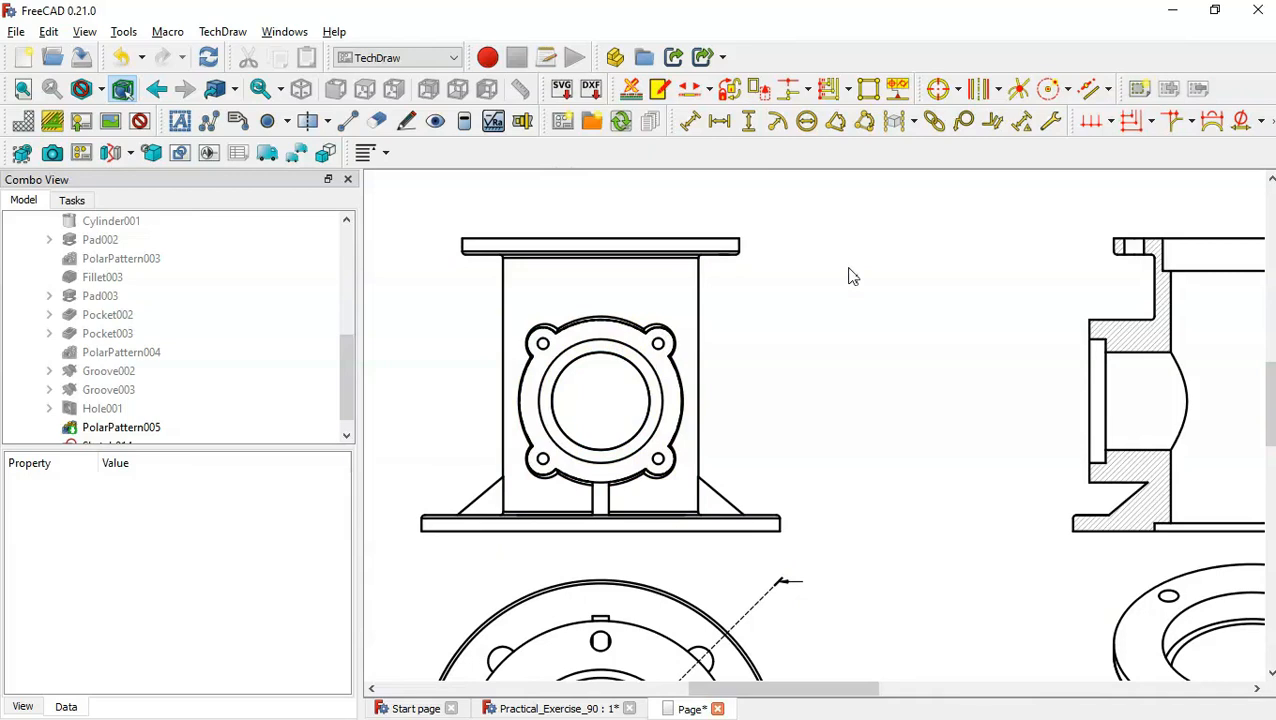
pyautogui.click(585, 352)
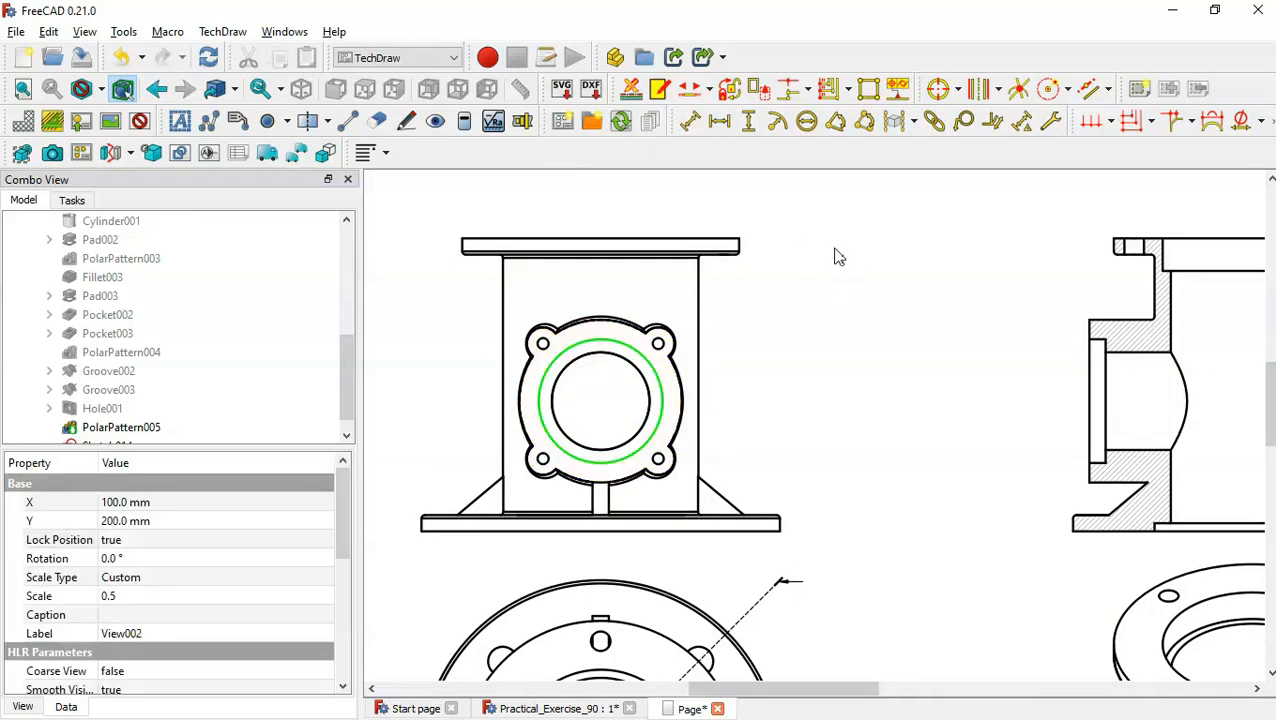
pyautogui.click(938, 92)
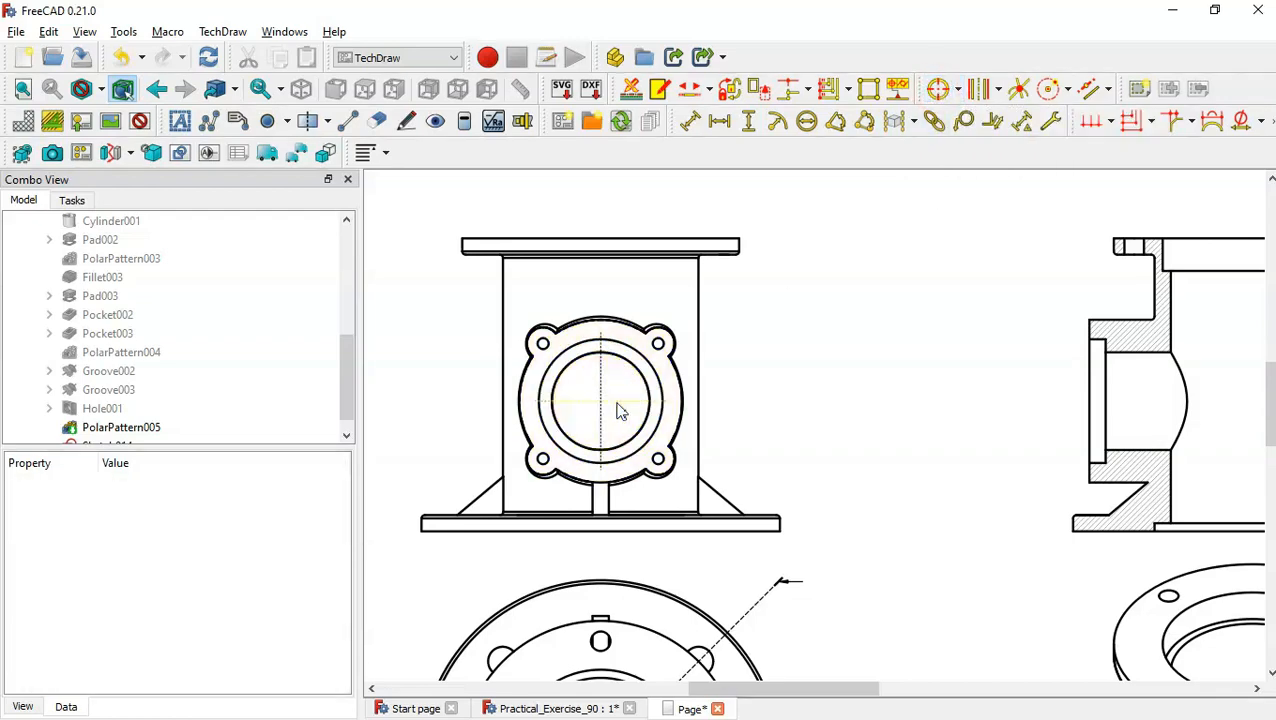
pyautogui.click(799, 383)
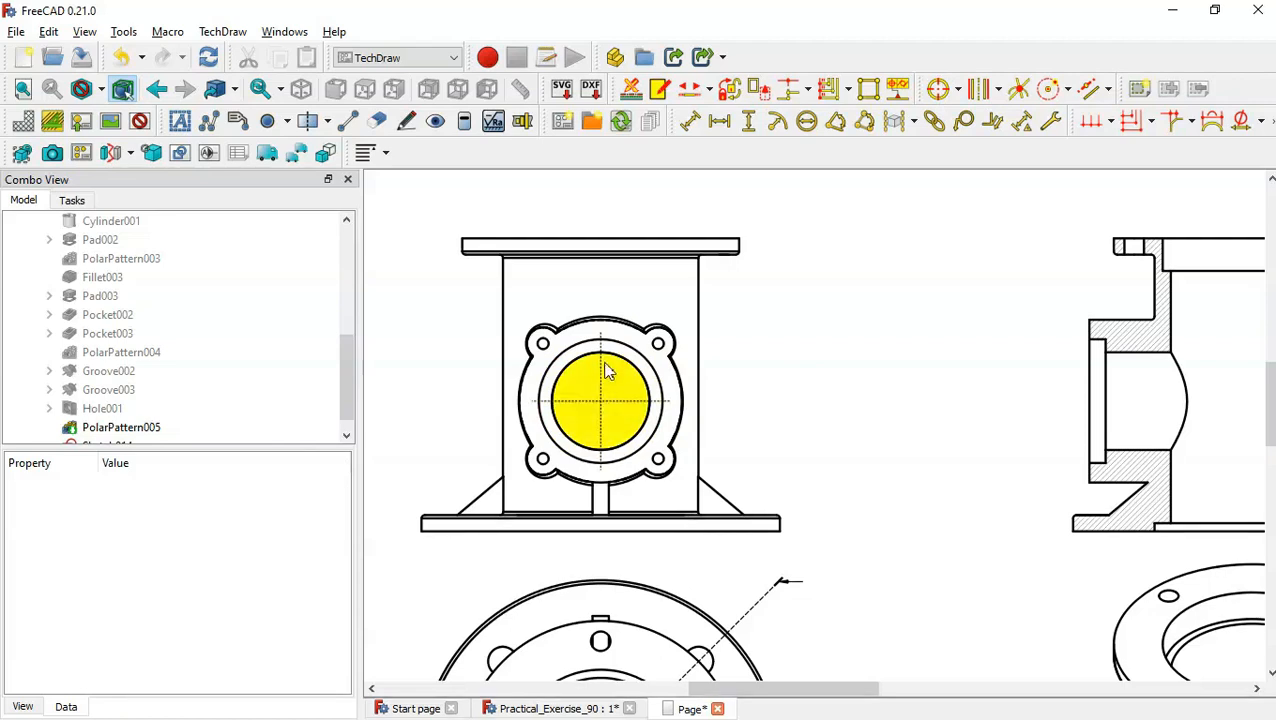
pyautogui.click(921, 371)
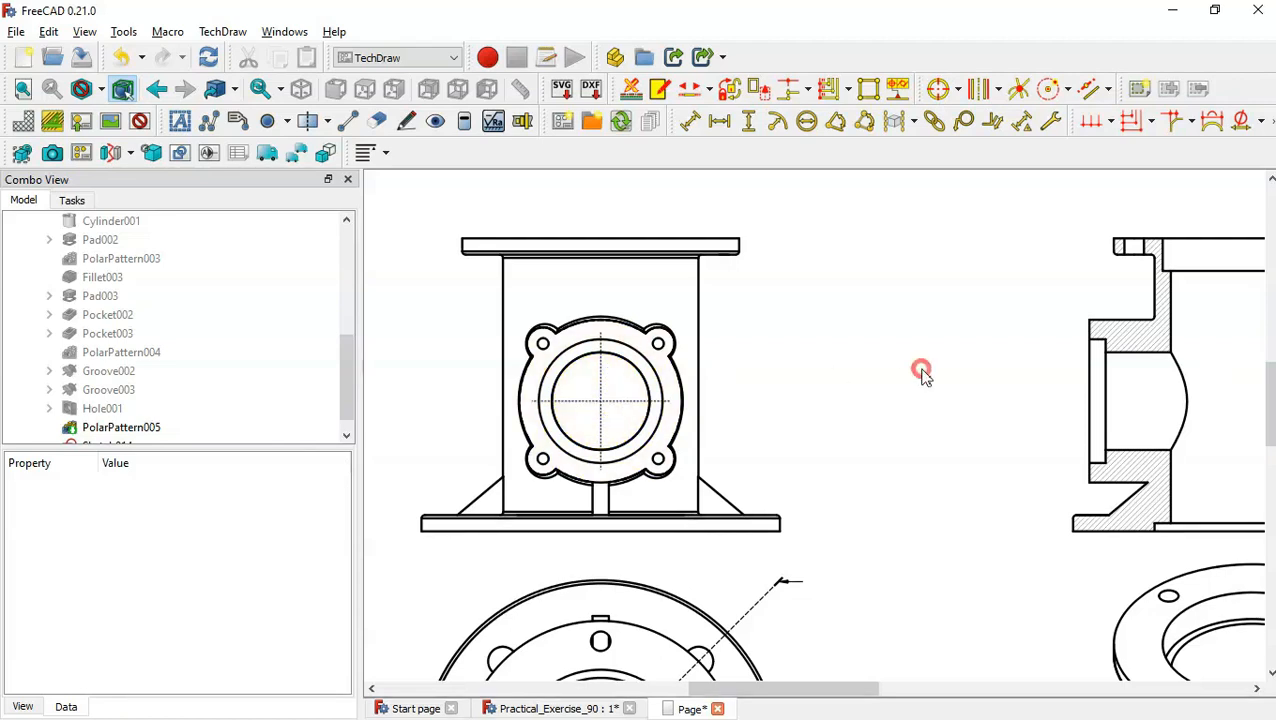
# Step: Change the line style of both circle centerlines in the front view to DashDot
pyautogui.click(628, 406)
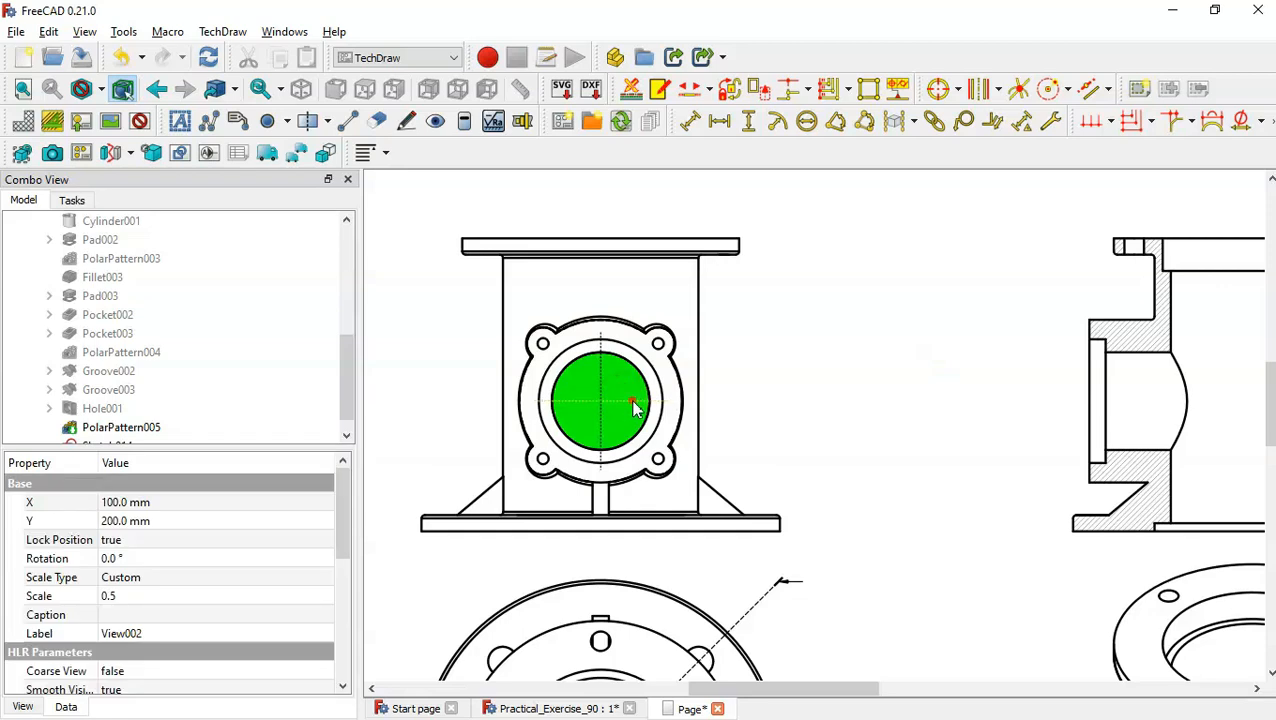
pyautogui.click(632, 401)
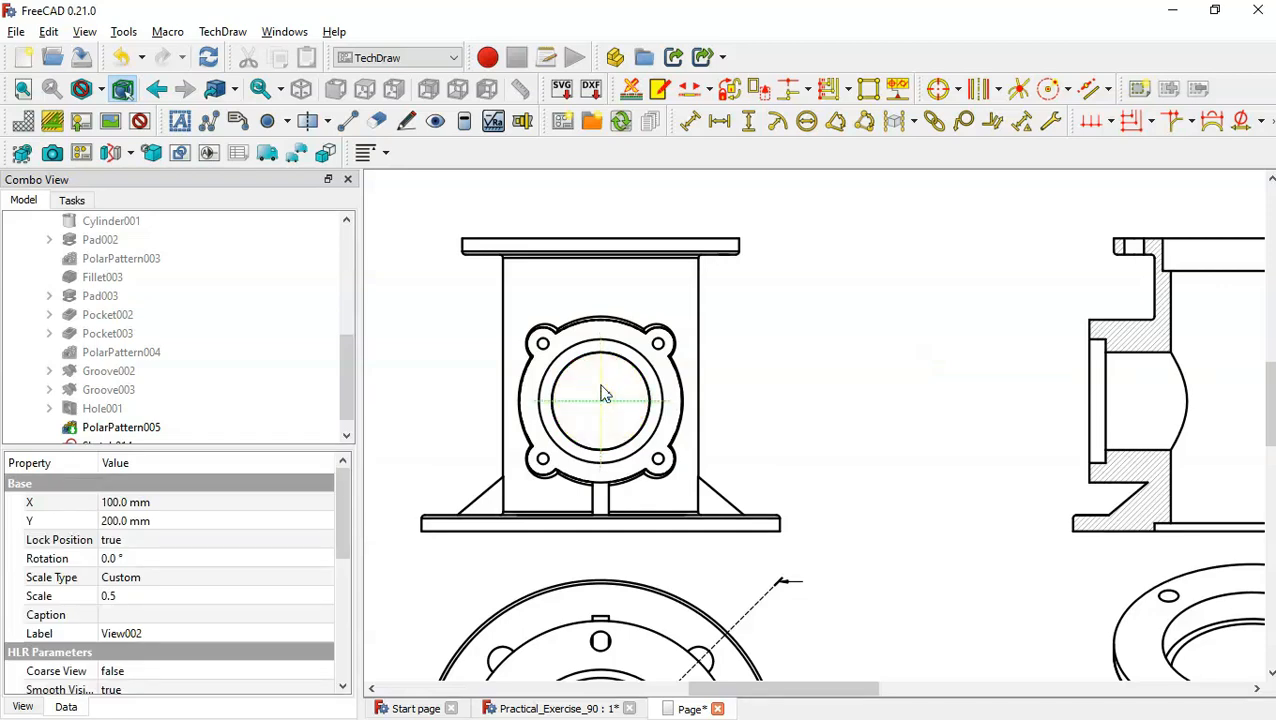
pyautogui.keyDown('ctrl'); pyautogui.click(600, 385); pyautogui.keyUp('ctrl')
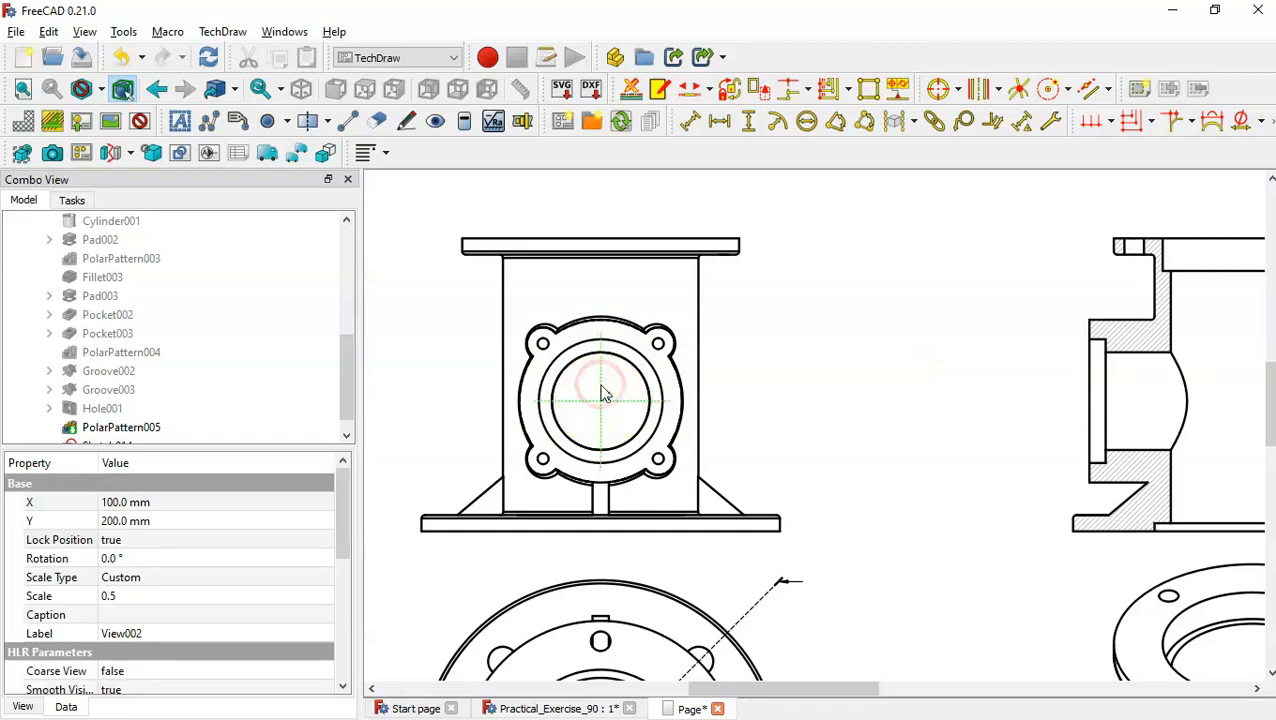
pyautogui.click(405, 122)
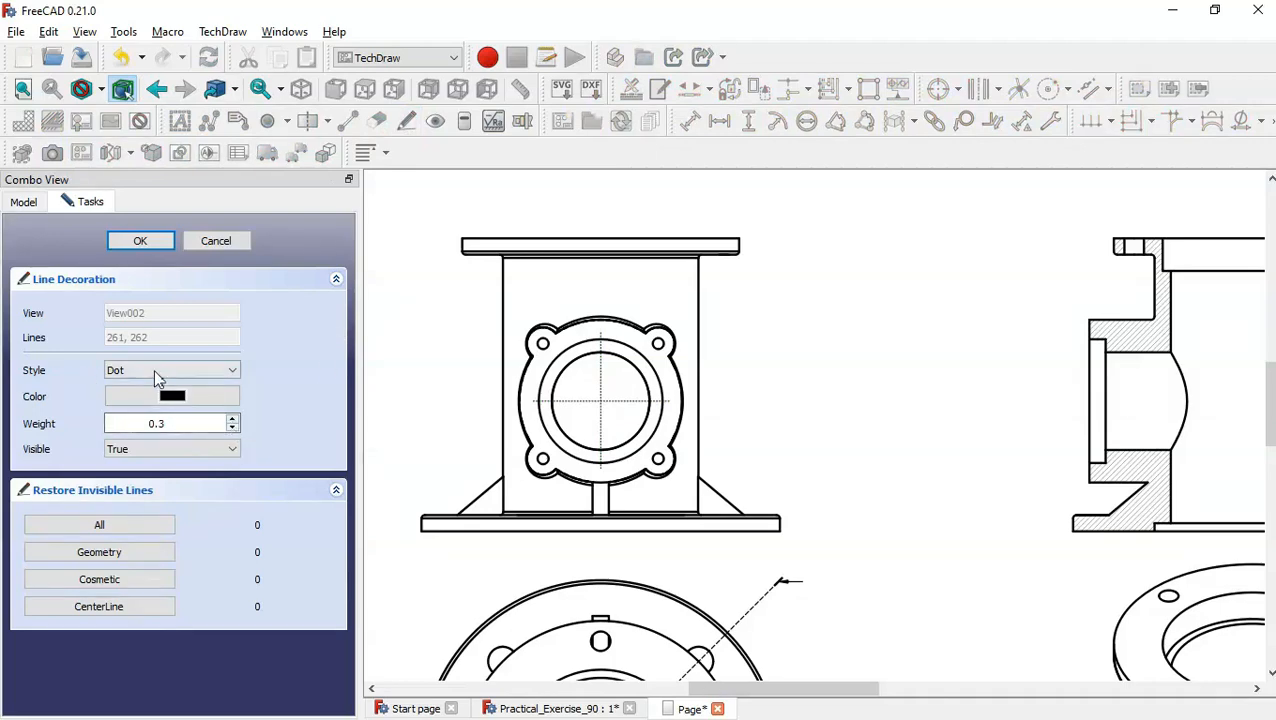
pyautogui.click(200, 370)
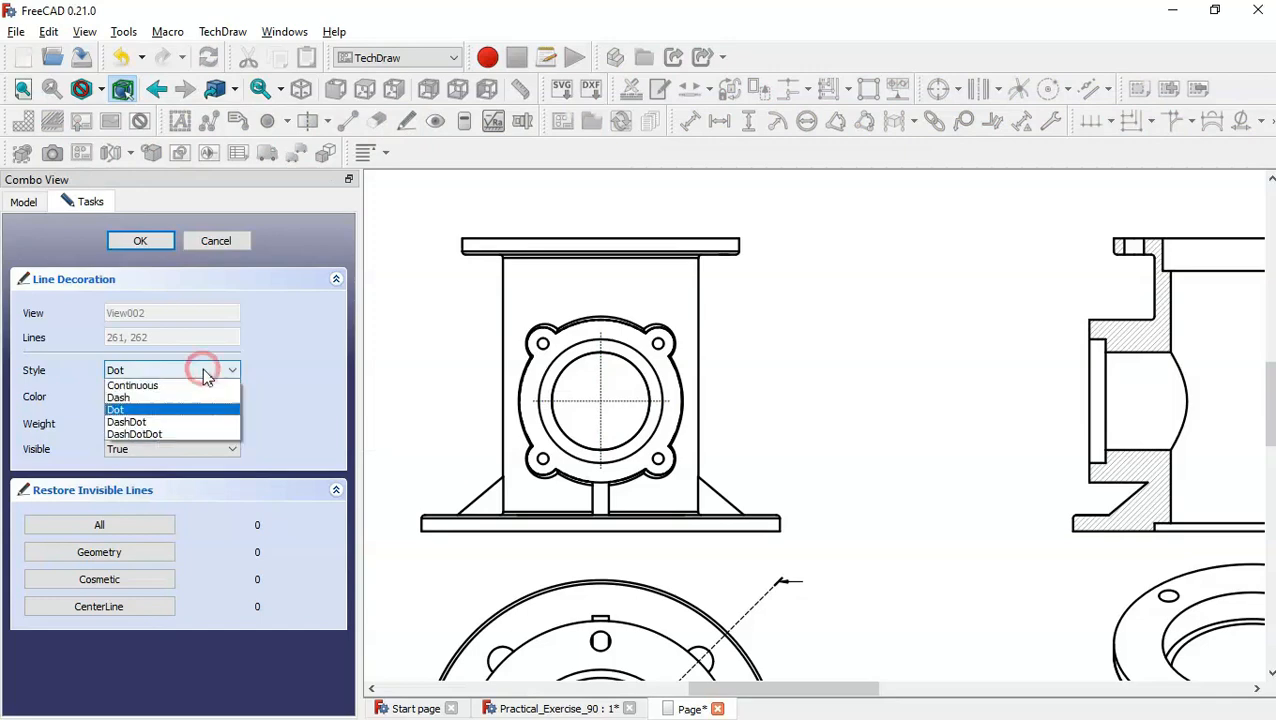
pyautogui.click(190, 424)
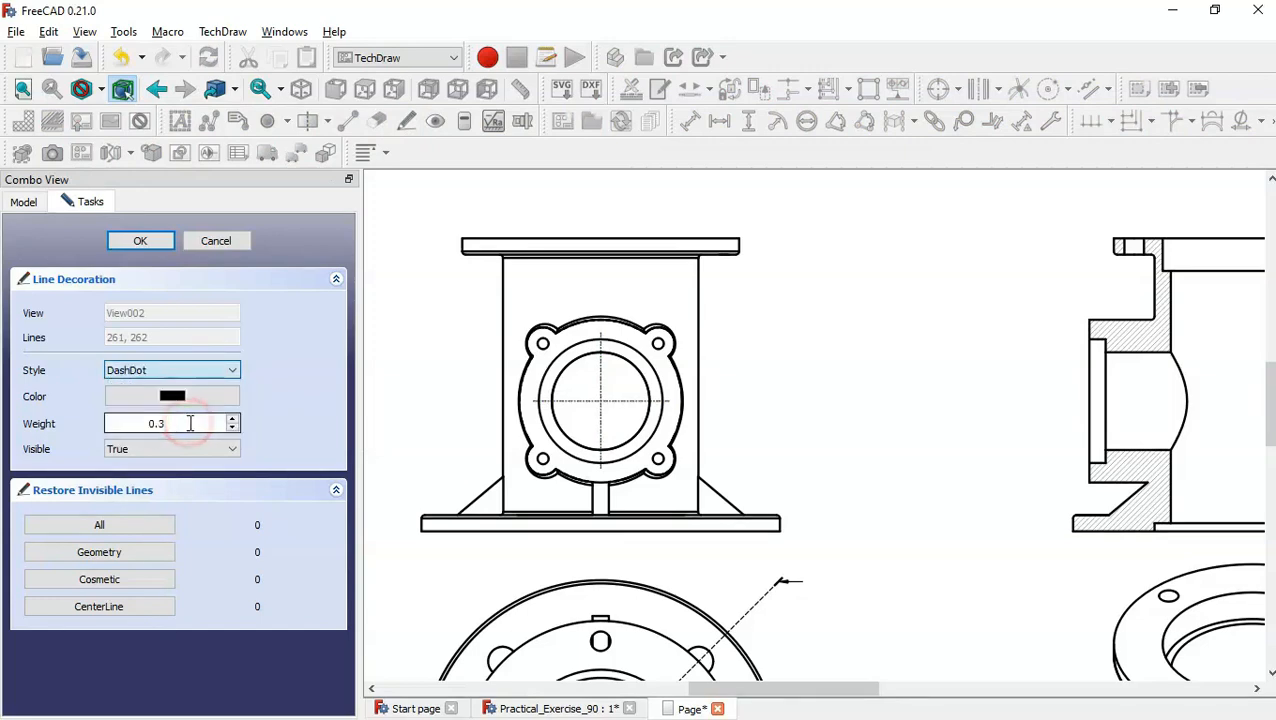
pyautogui.click(140, 241)
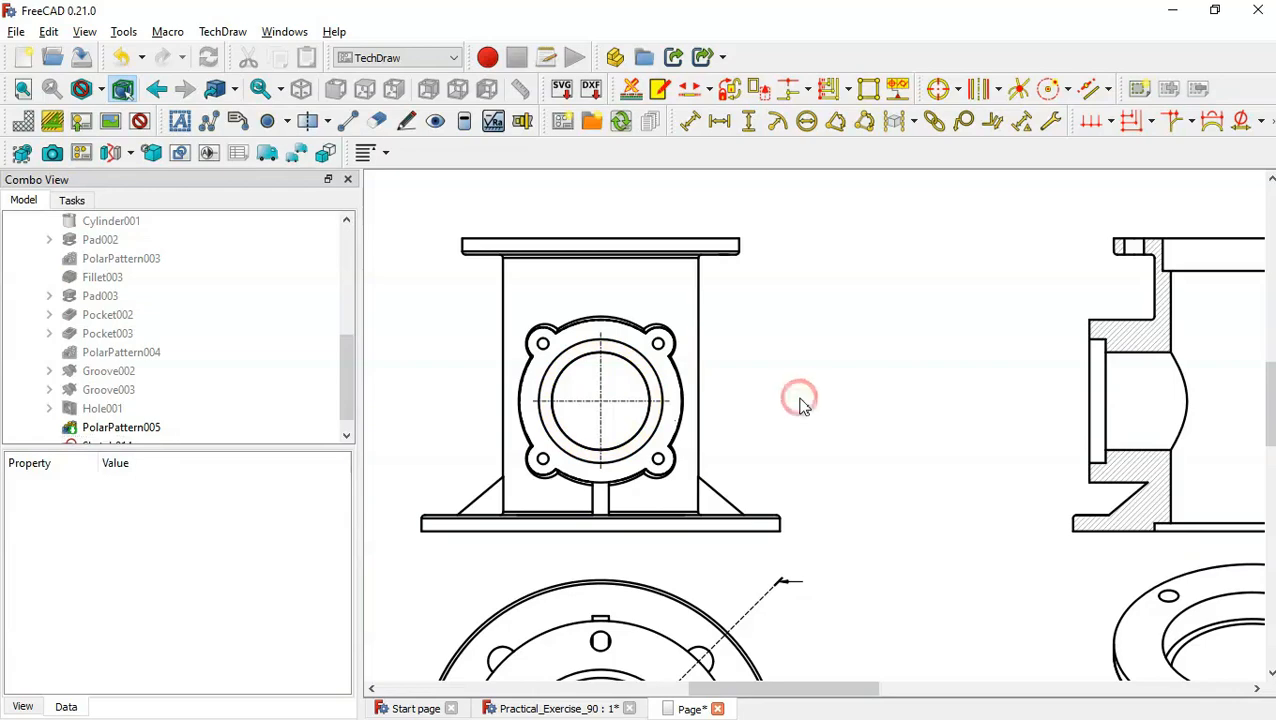
# Step: Add a horizontal centerline between the side bore's two edges in the section view, with weight 0.3 and extended by 10 mm
pyautogui.scroll(-2, 427, 310)
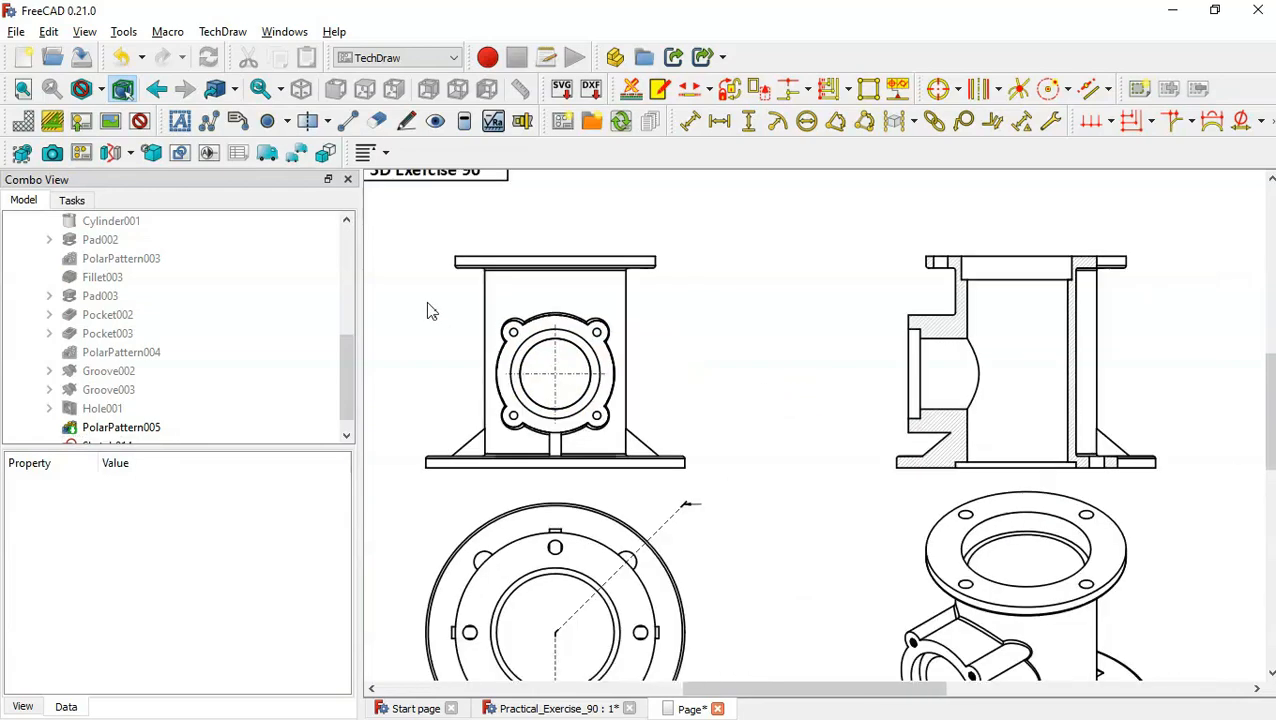
pyautogui.scroll(2, 1020, 308)
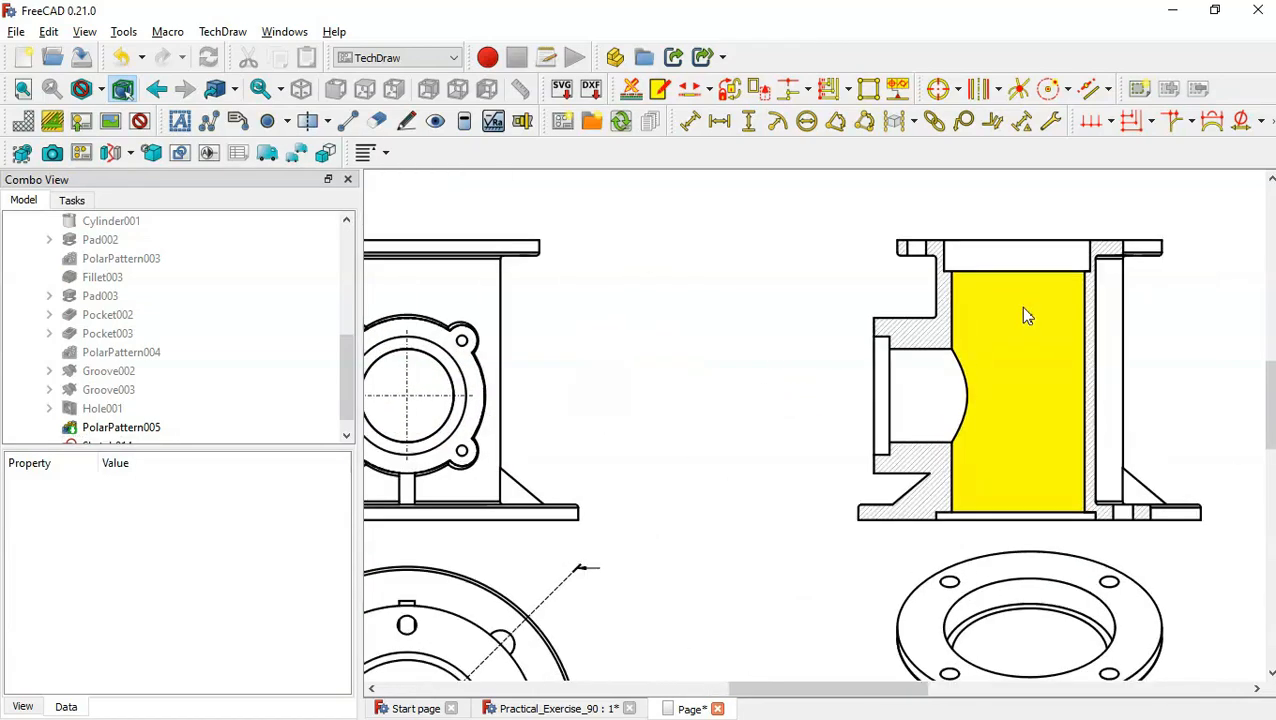
pyautogui.click(920, 351)
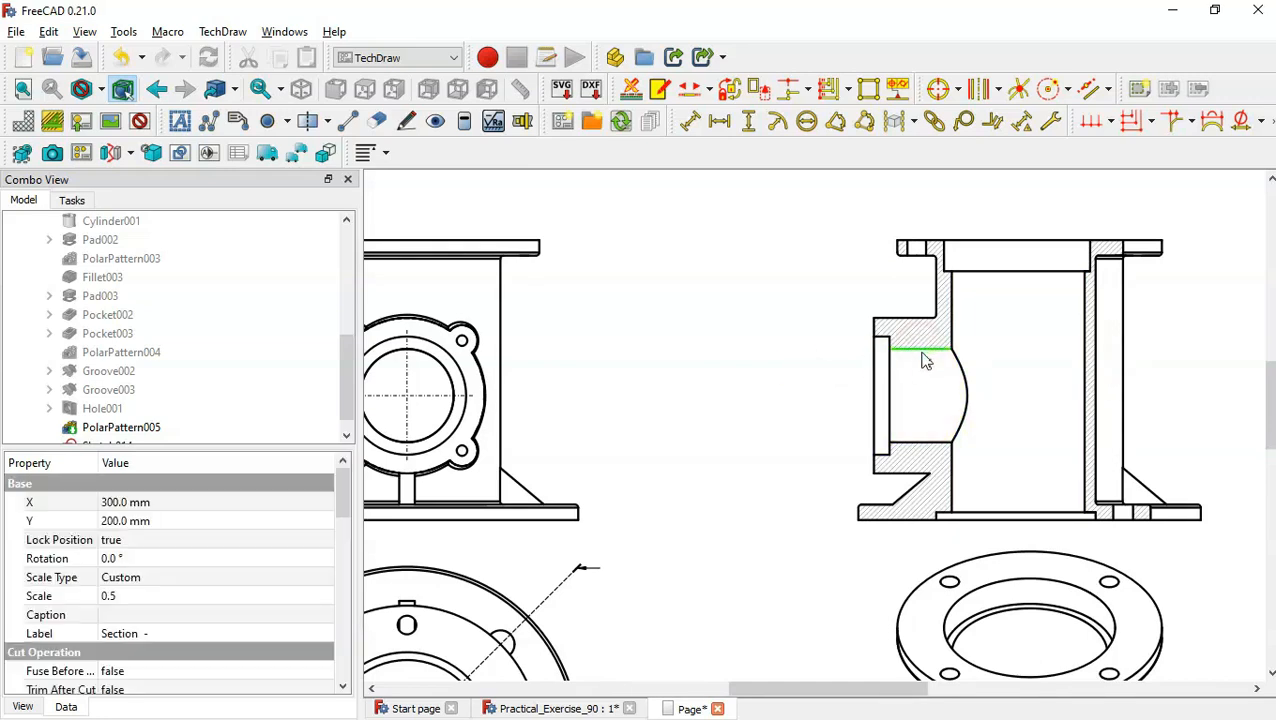
pyautogui.keyDown('ctrl'); pyautogui.click(926, 442); pyautogui.keyUp('ctrl')
pyautogui.click(327, 121)
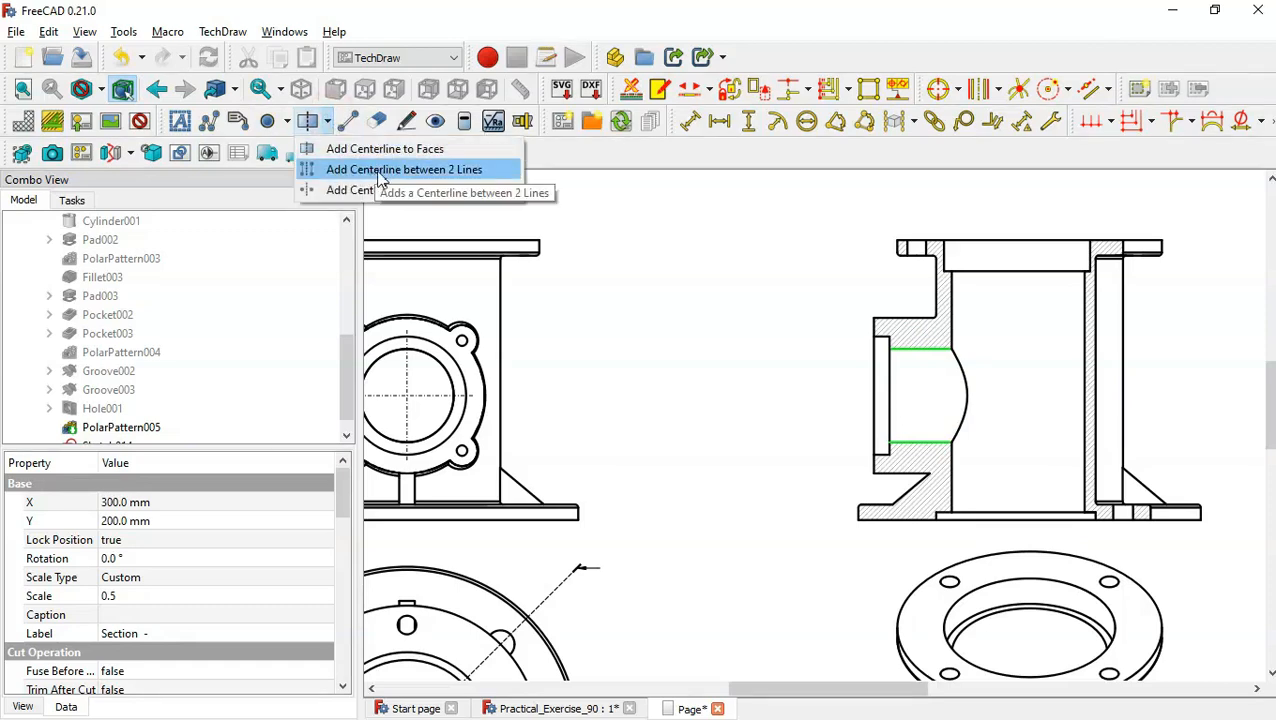
pyautogui.click(451, 172)
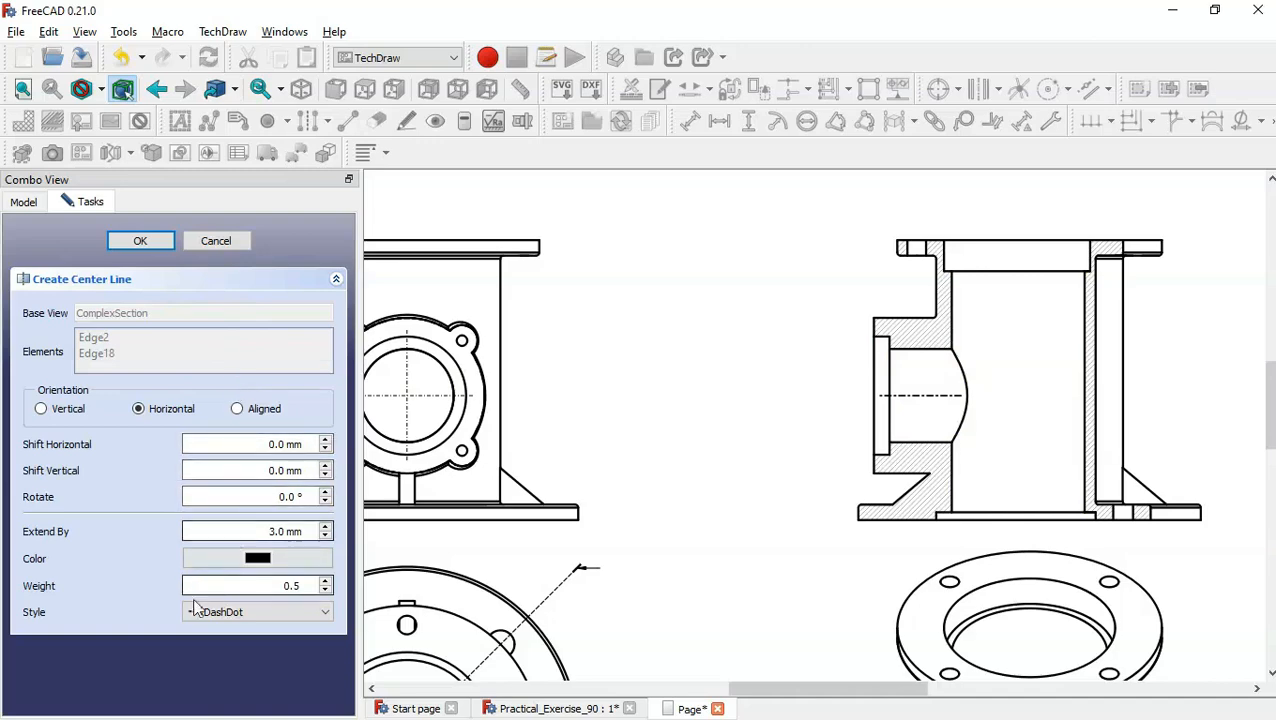
pyautogui.click(324, 591)
pyautogui.click(324, 591)
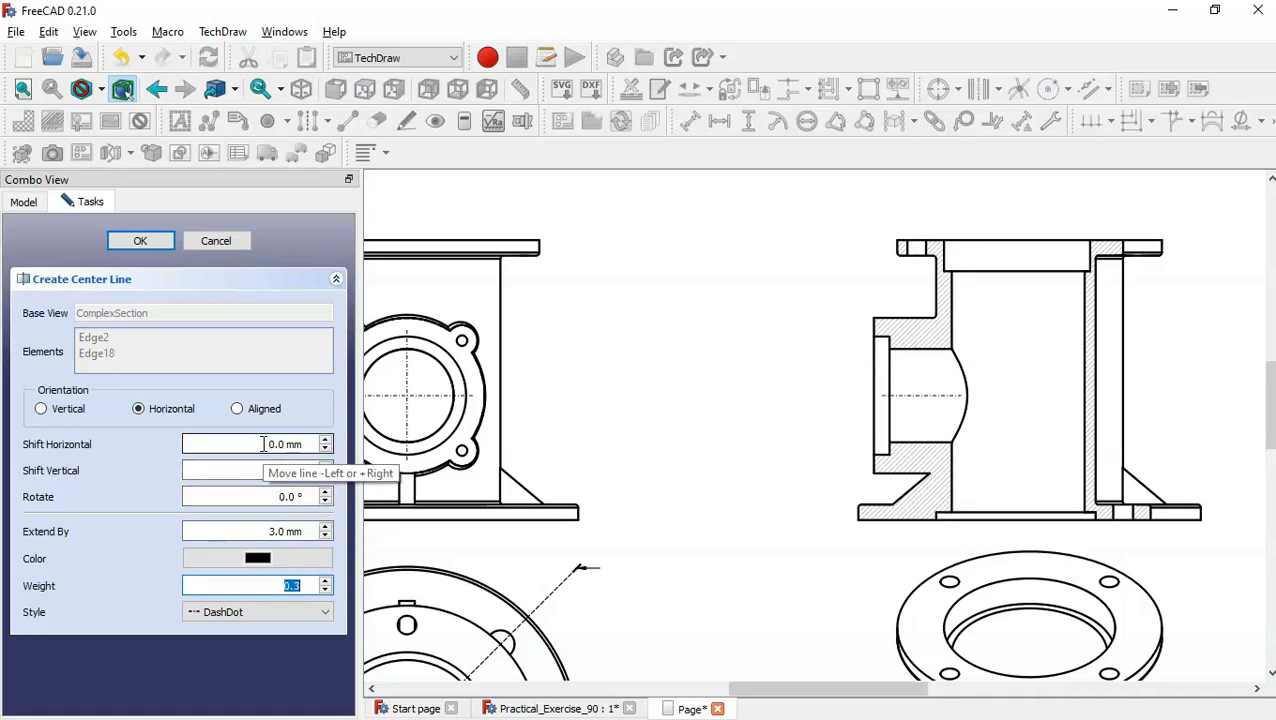
pyautogui.click(255, 530)
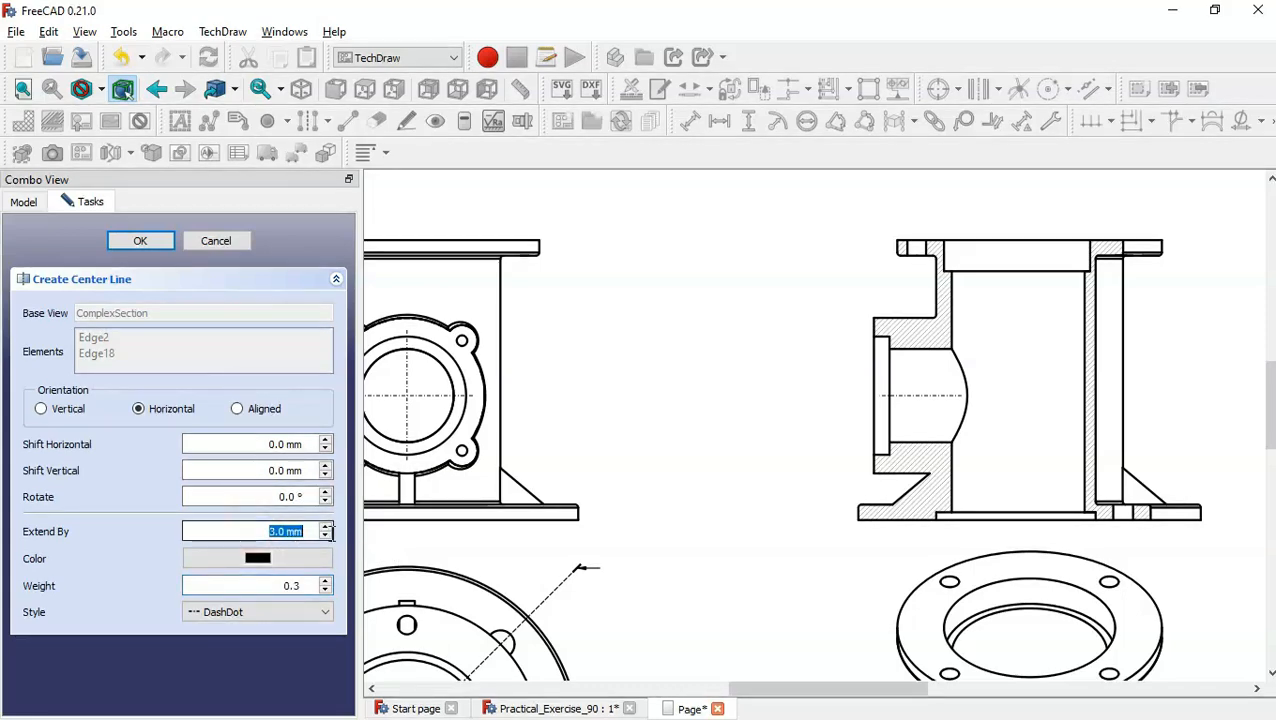
pyautogui.write('10')
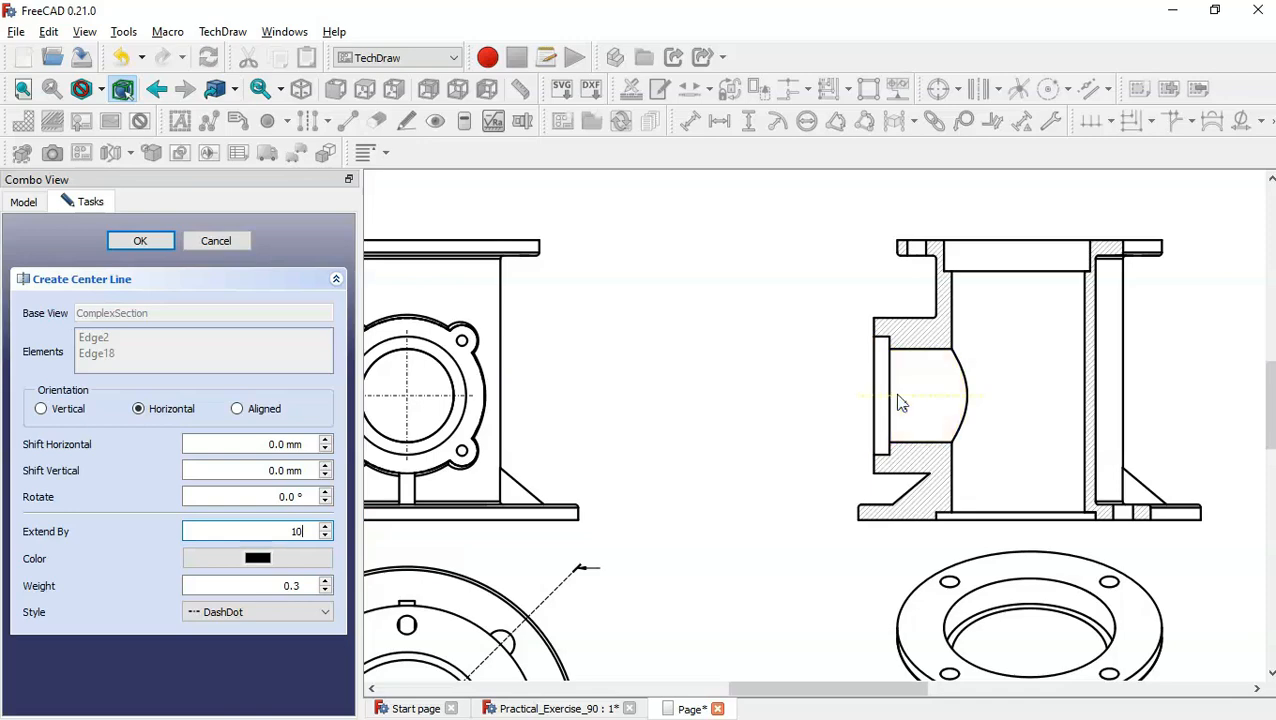
pyautogui.click(132, 240)
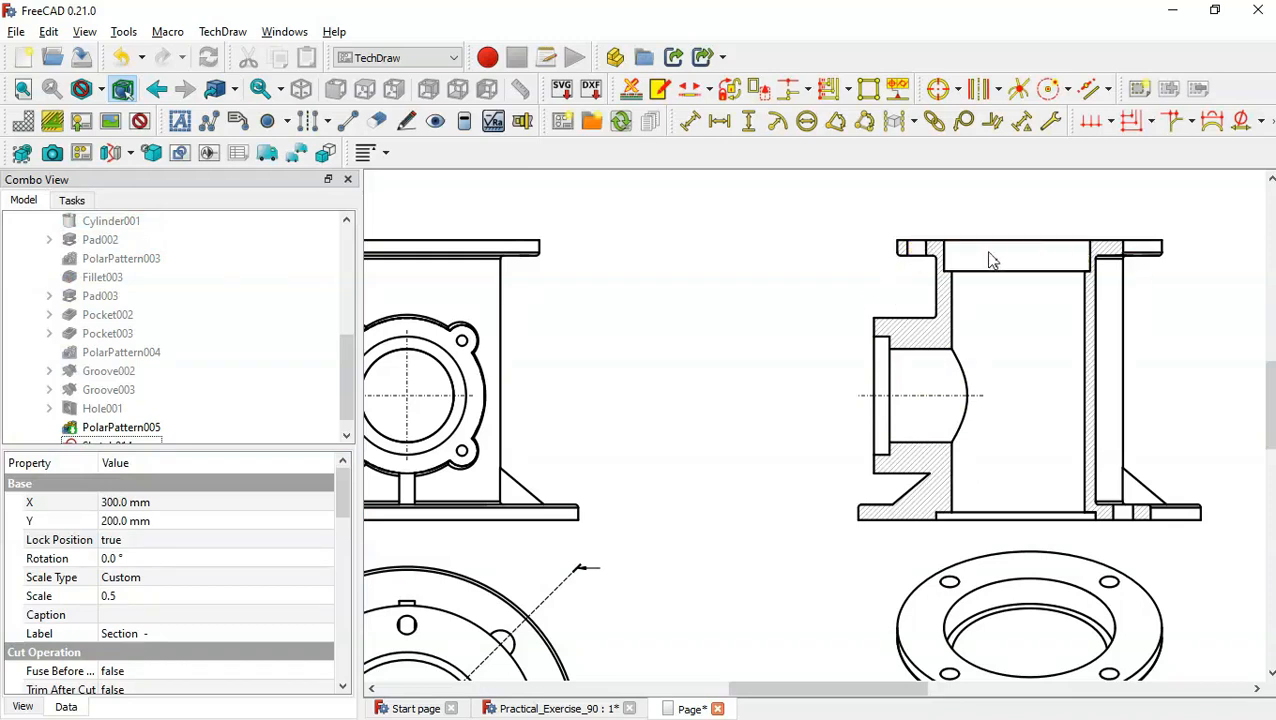
# Step: Add a vertical DashDot centerline to the top flange's hole face in the section view, with a reduced line weight
pyautogui.click(916, 251)
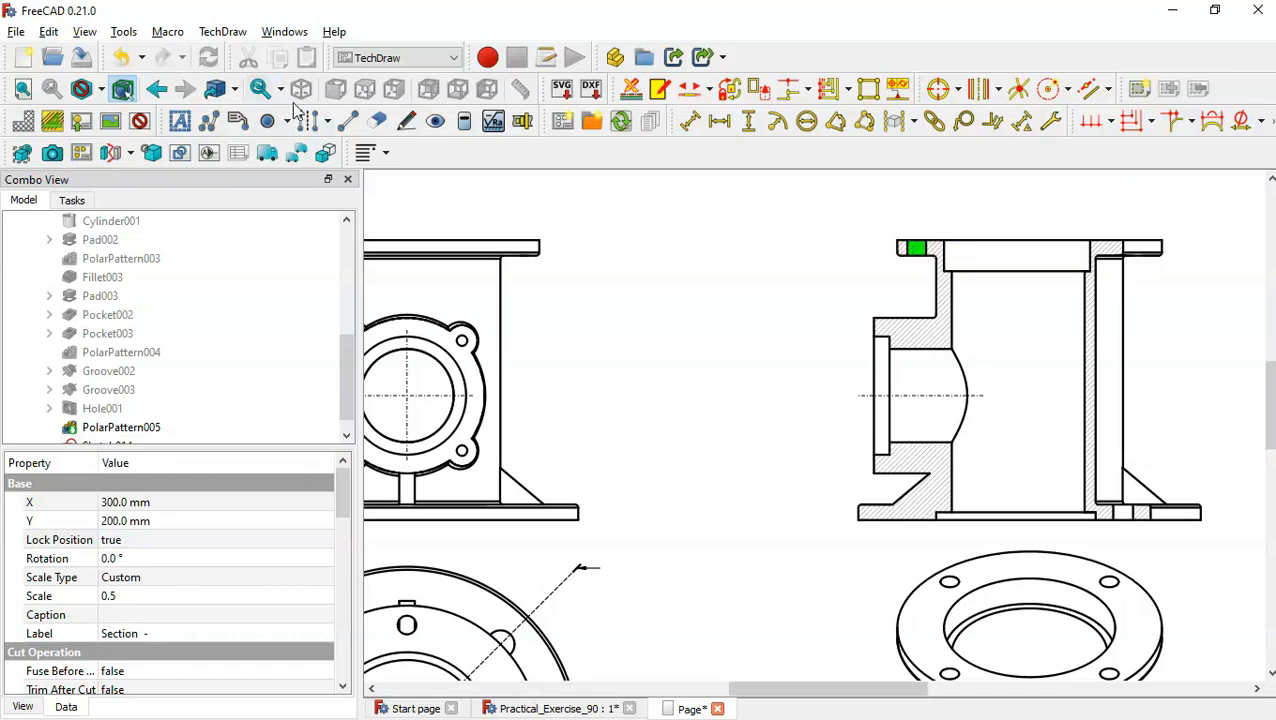
pyautogui.click(327, 122)
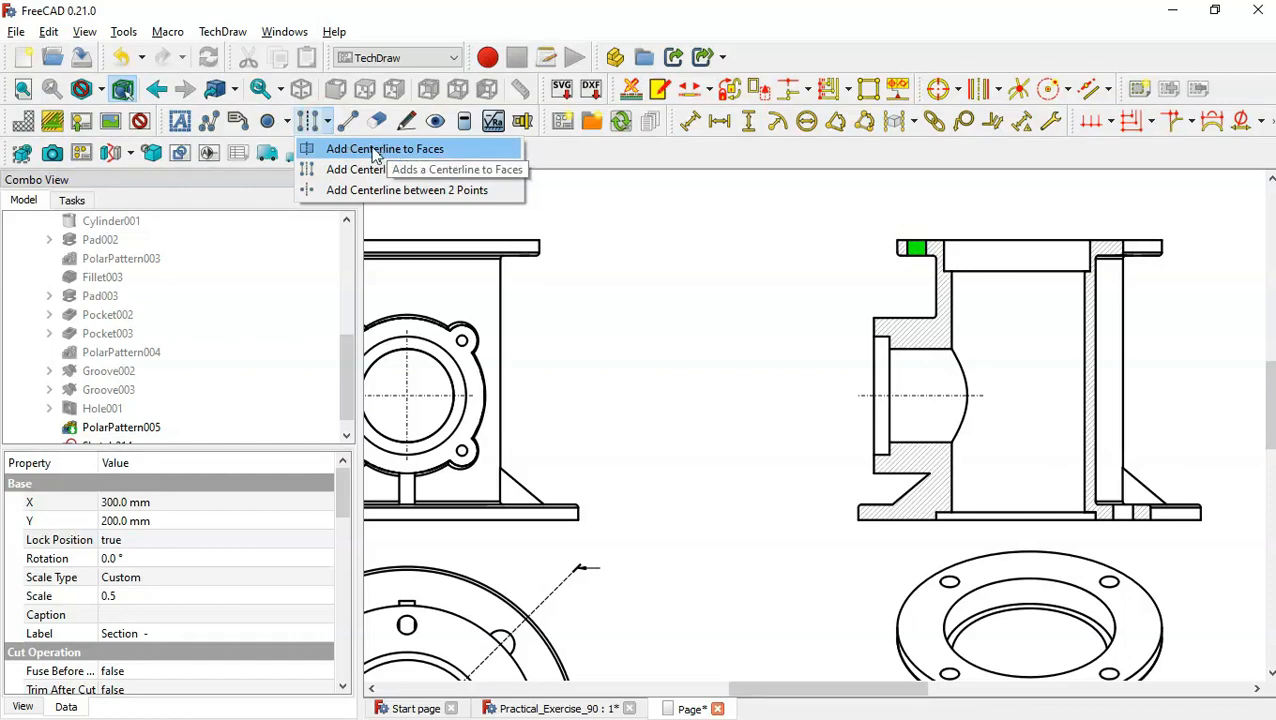
pyautogui.click(441, 150)
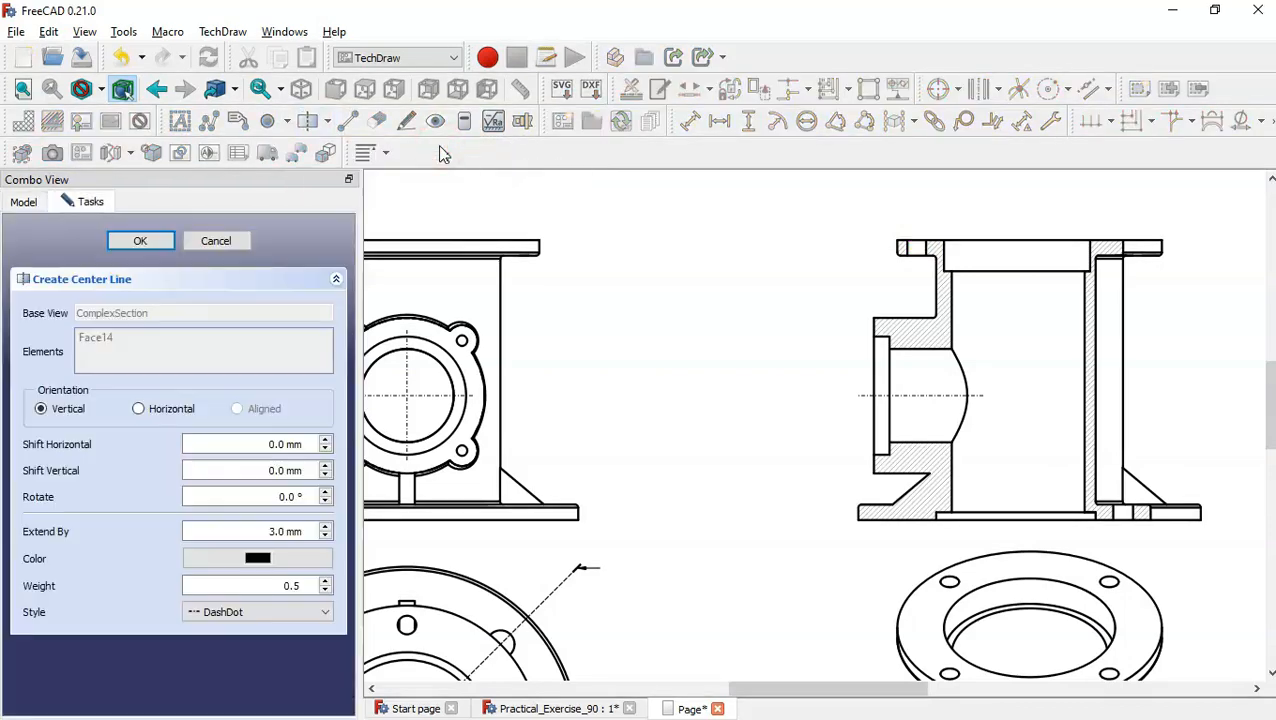
pyautogui.click(325, 590)
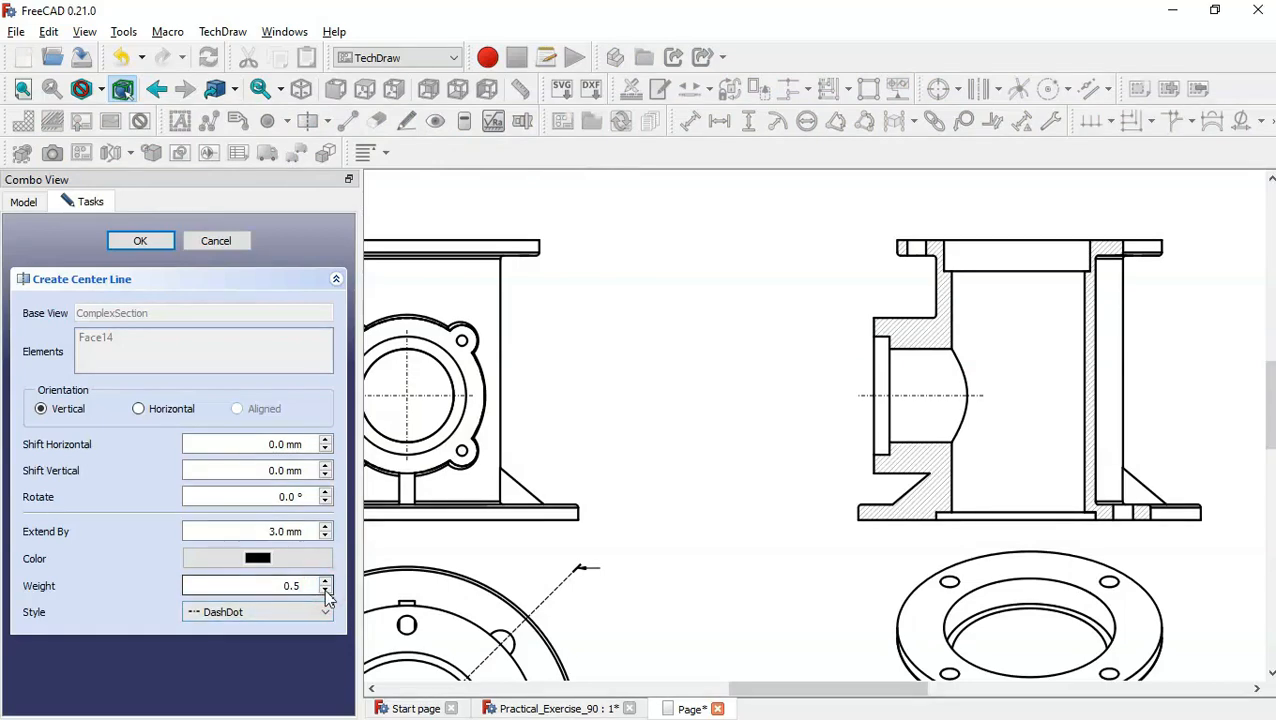
pyautogui.doubleClick(325, 590)
pyautogui.click(142, 240)
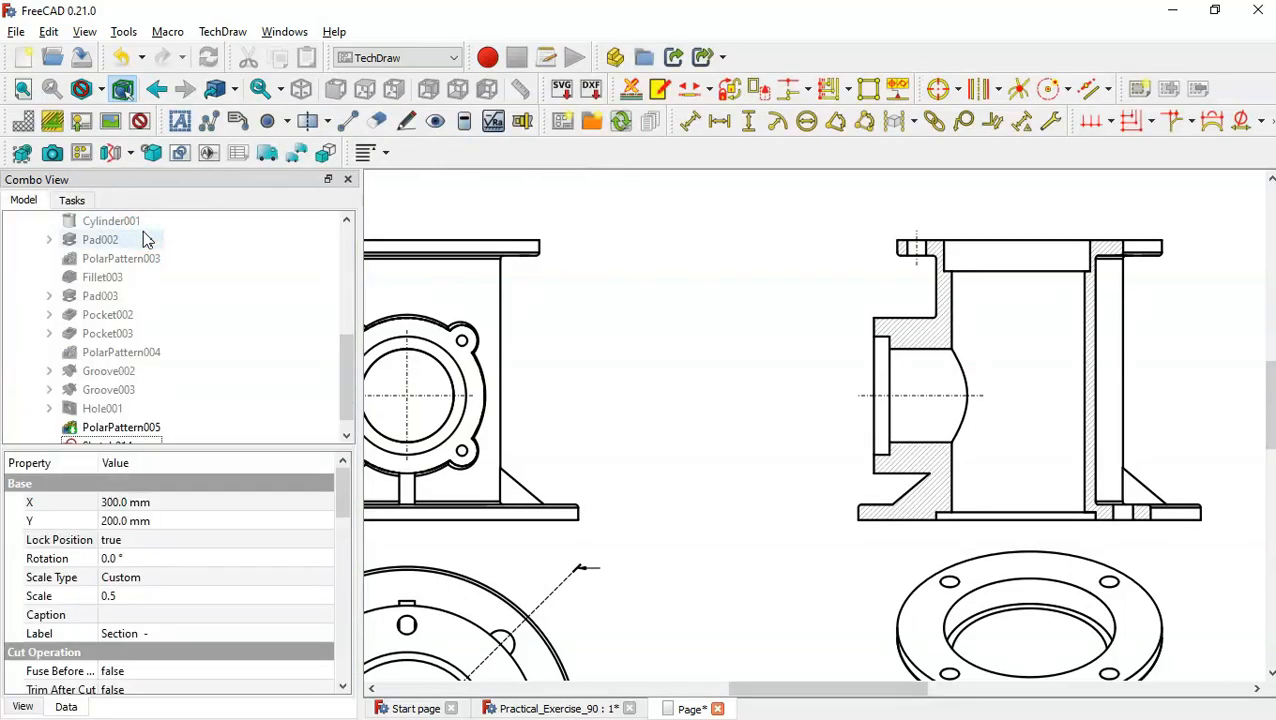
# Step: Create a vertical centerline between the main cylinder's two outer edges in the section view
pyautogui.scroll(-1, 1196, 307)
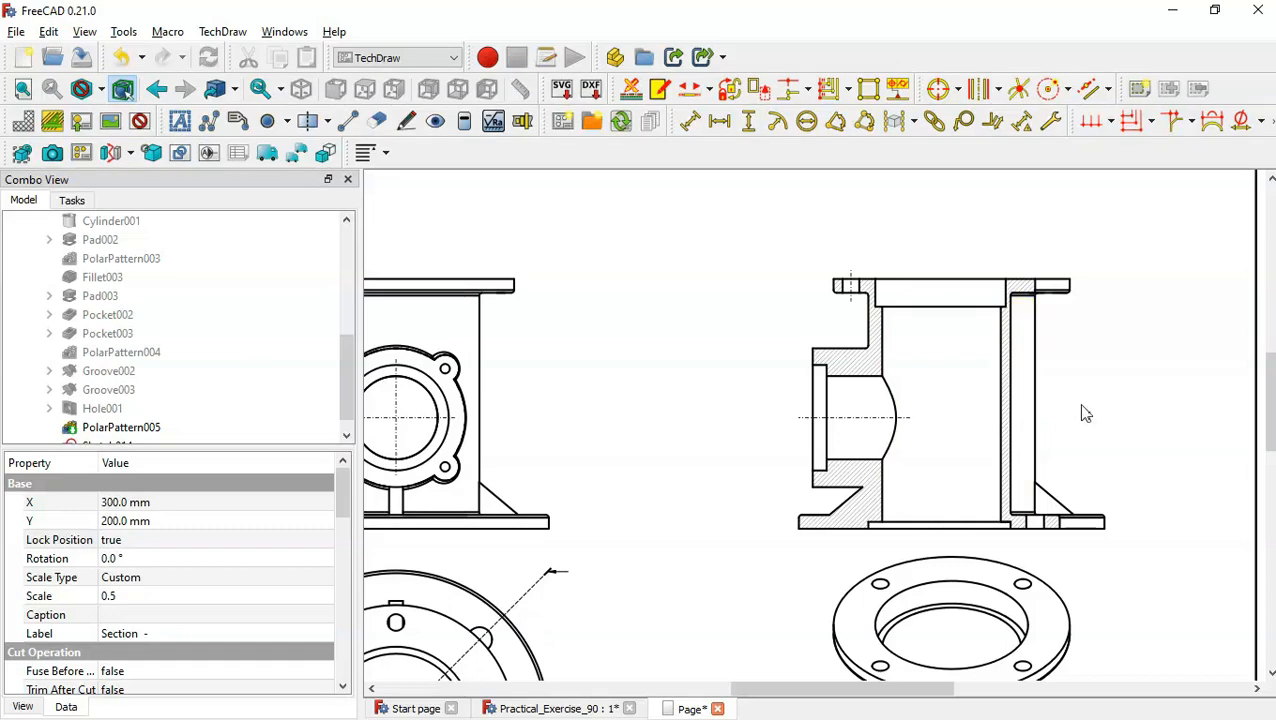
pyautogui.click(1036, 364)
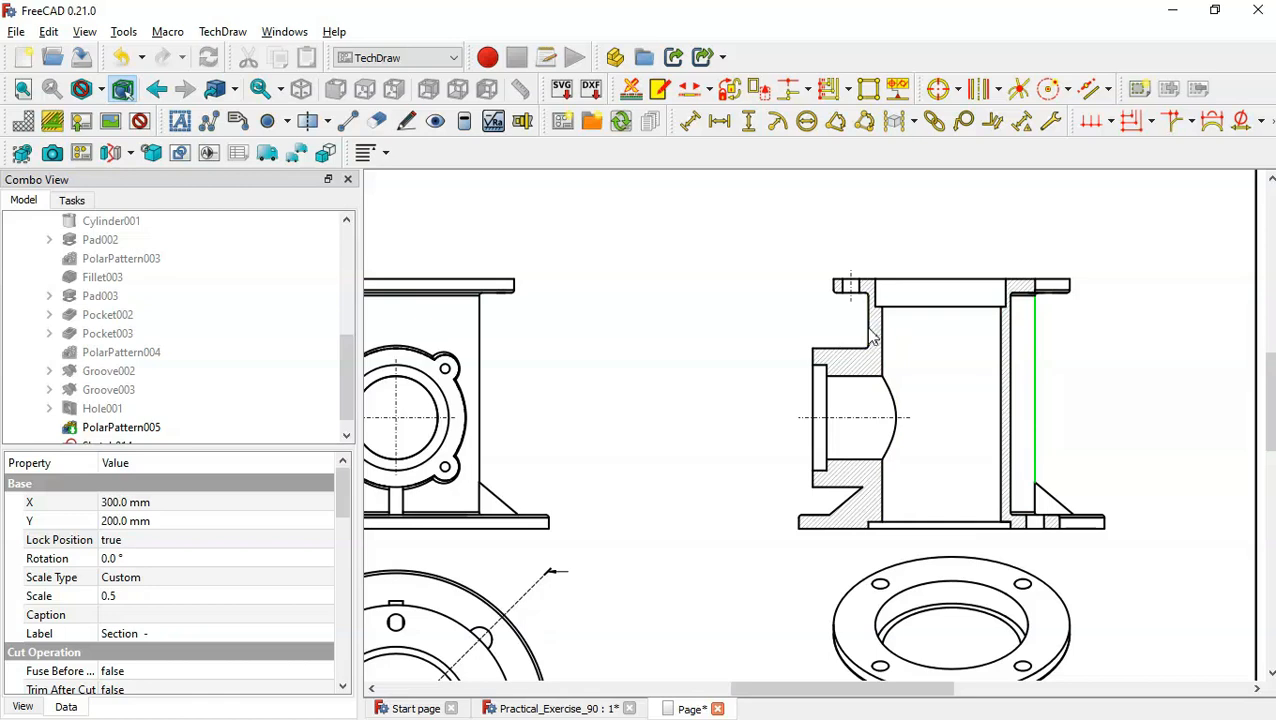
pyautogui.click(869, 330)
pyautogui.click(328, 122)
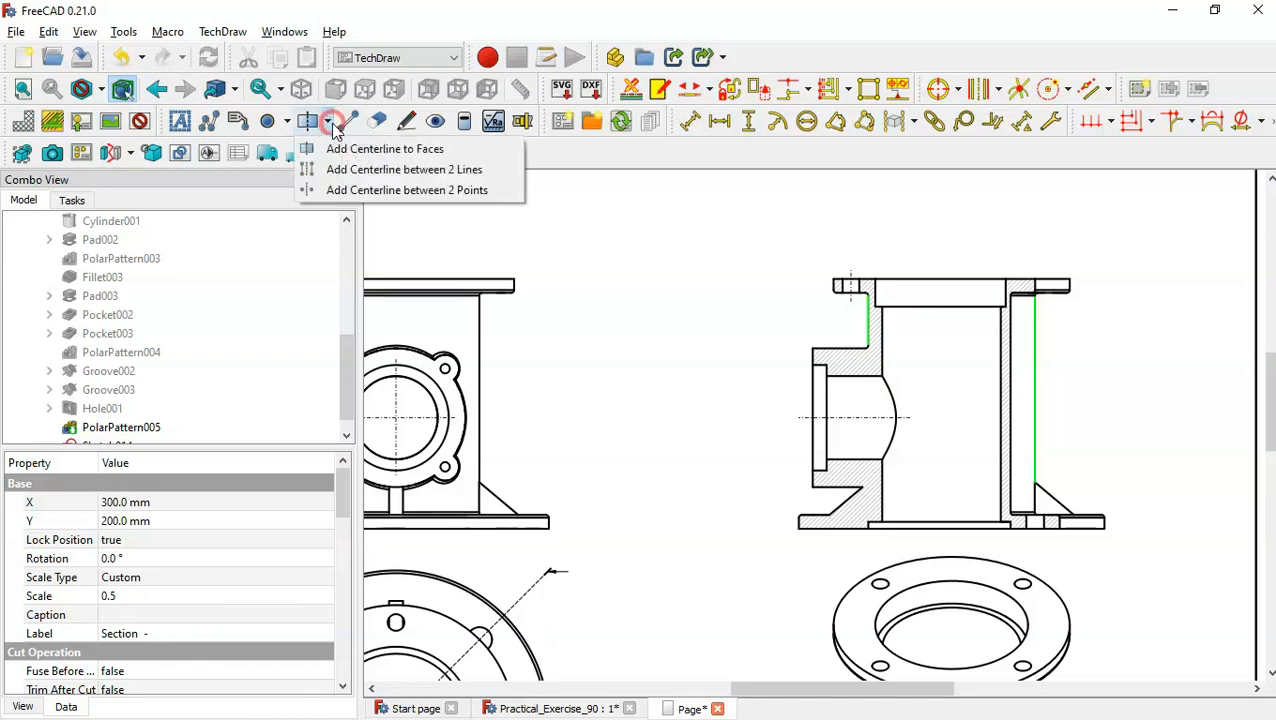
pyautogui.click(479, 170)
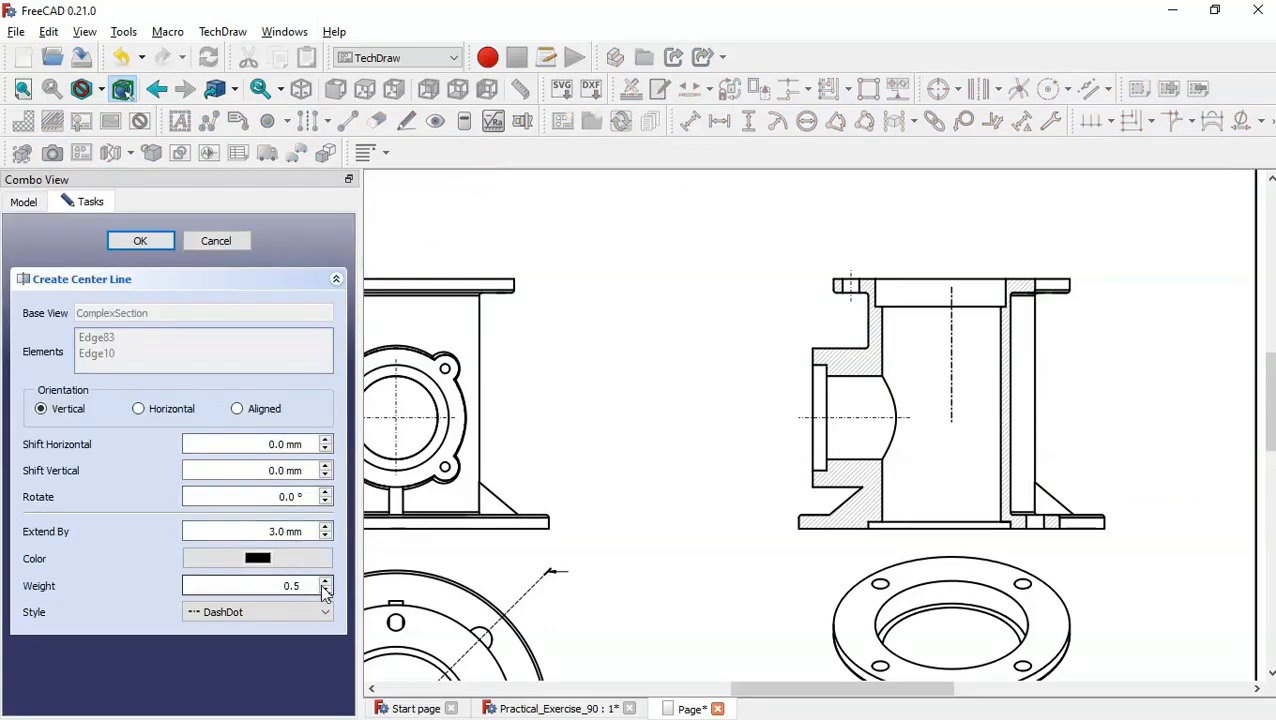
# Step: Create the section view's vertical DashDot centre line with a 35 mm vertical shift, 30 mm extension and 0.3 weight
pyautogui.click(326, 590)
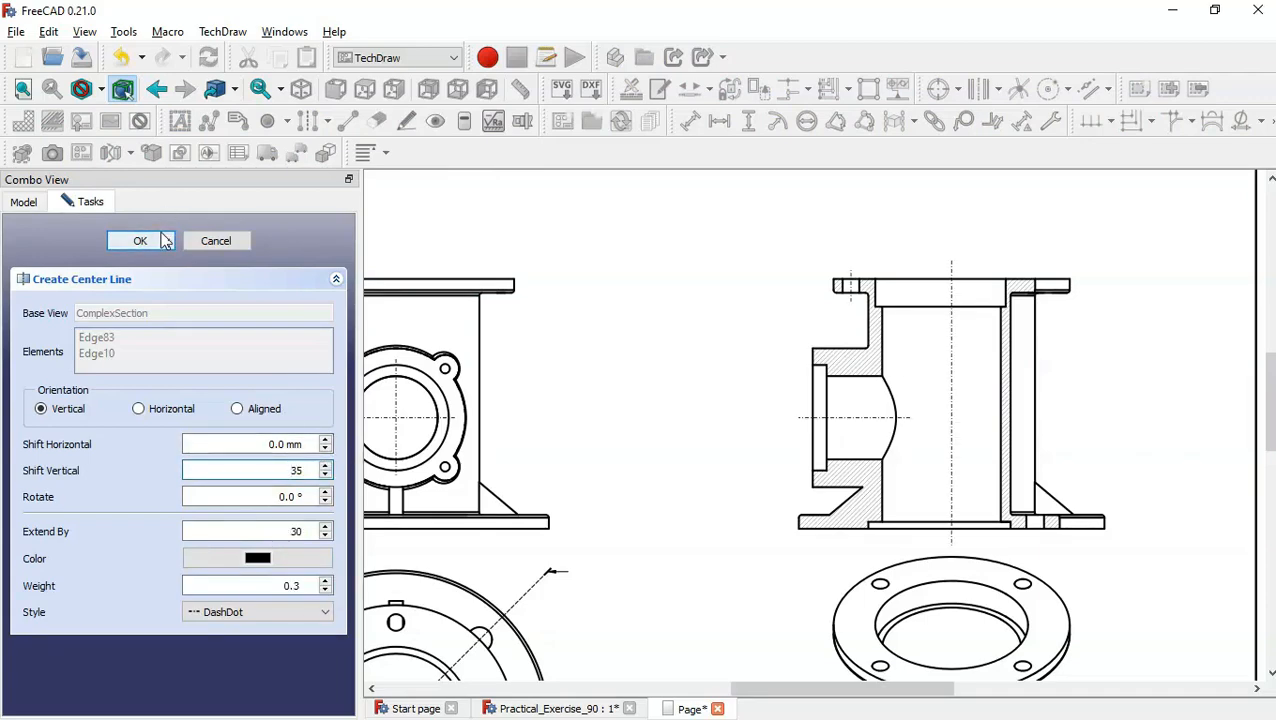
pyautogui.click(140, 241)
# Step: Add bolt circle centerlines through the four small flange holes in the front view
pyautogui.scroll(-1, 655, 330)
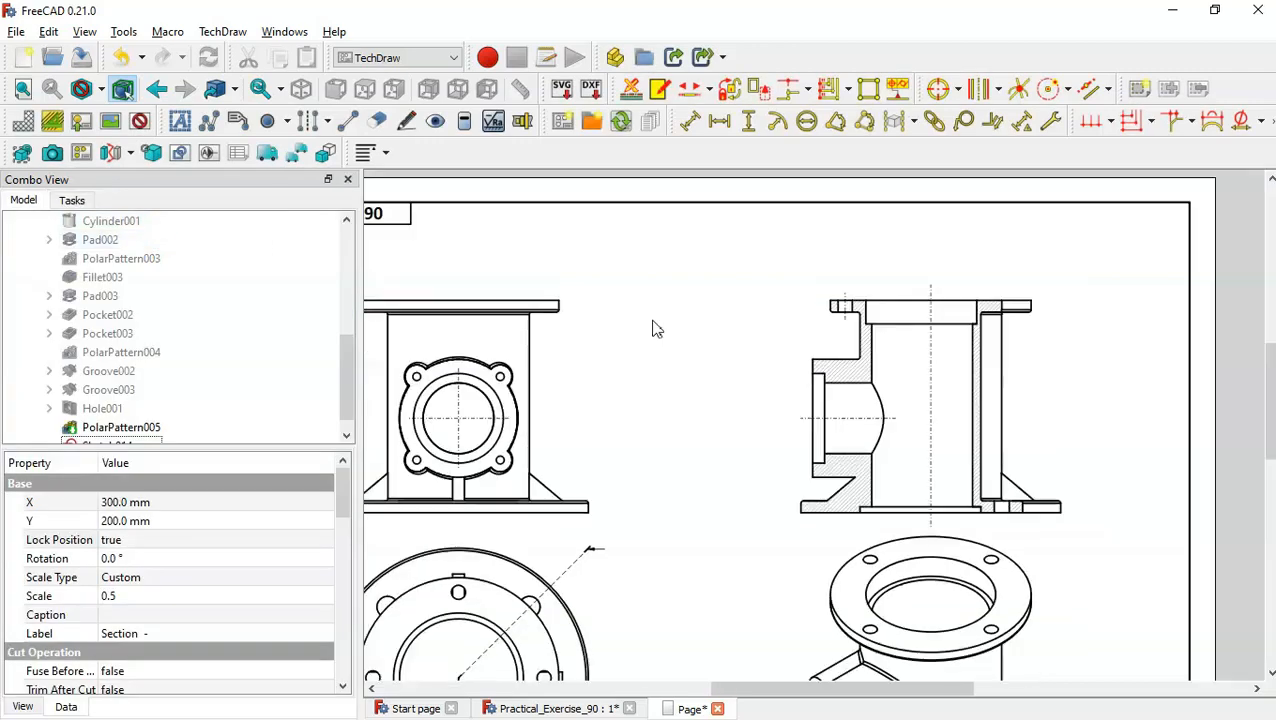
pyautogui.scroll(-1, 1028, 298)
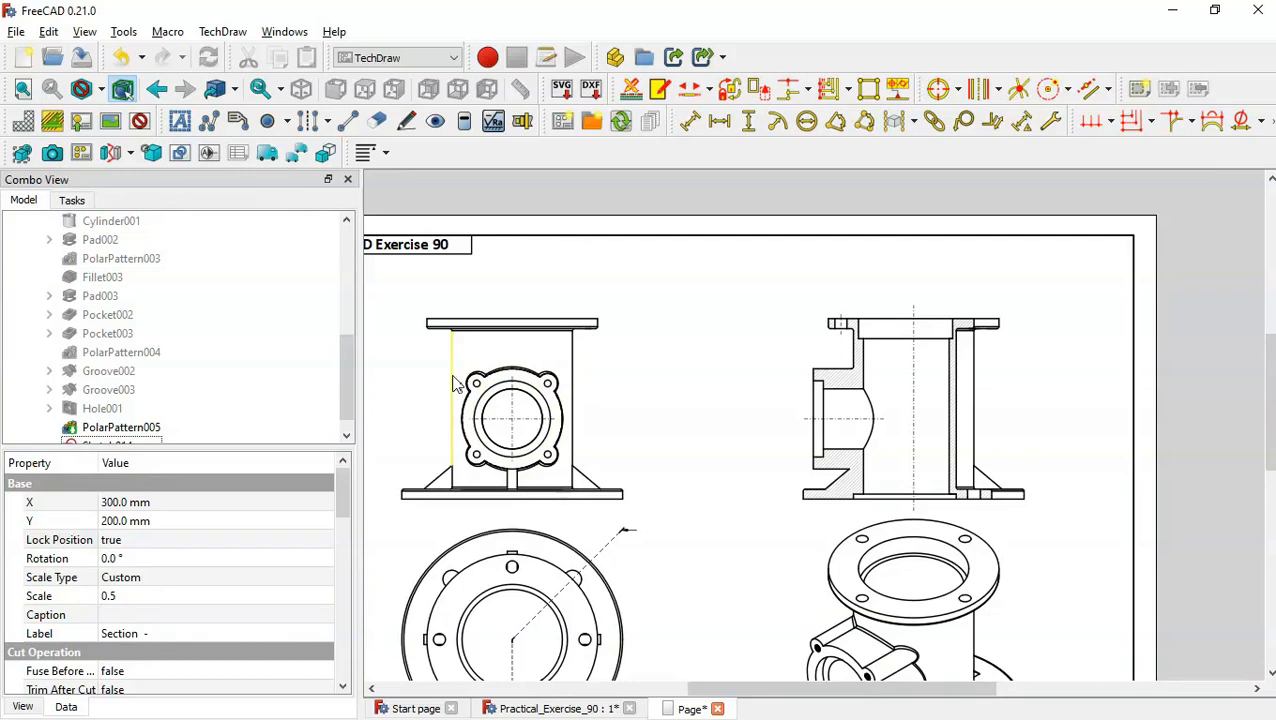
pyautogui.click(433, 401)
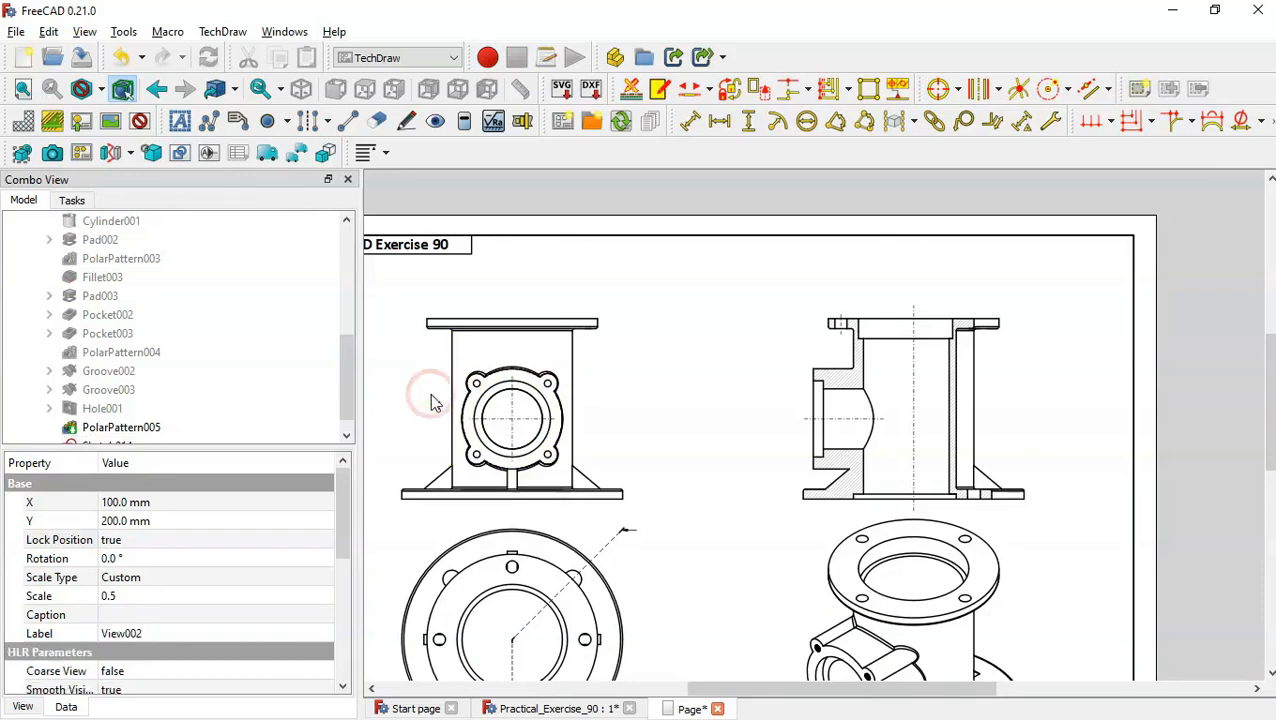
pyautogui.scroll(2, 434, 402)
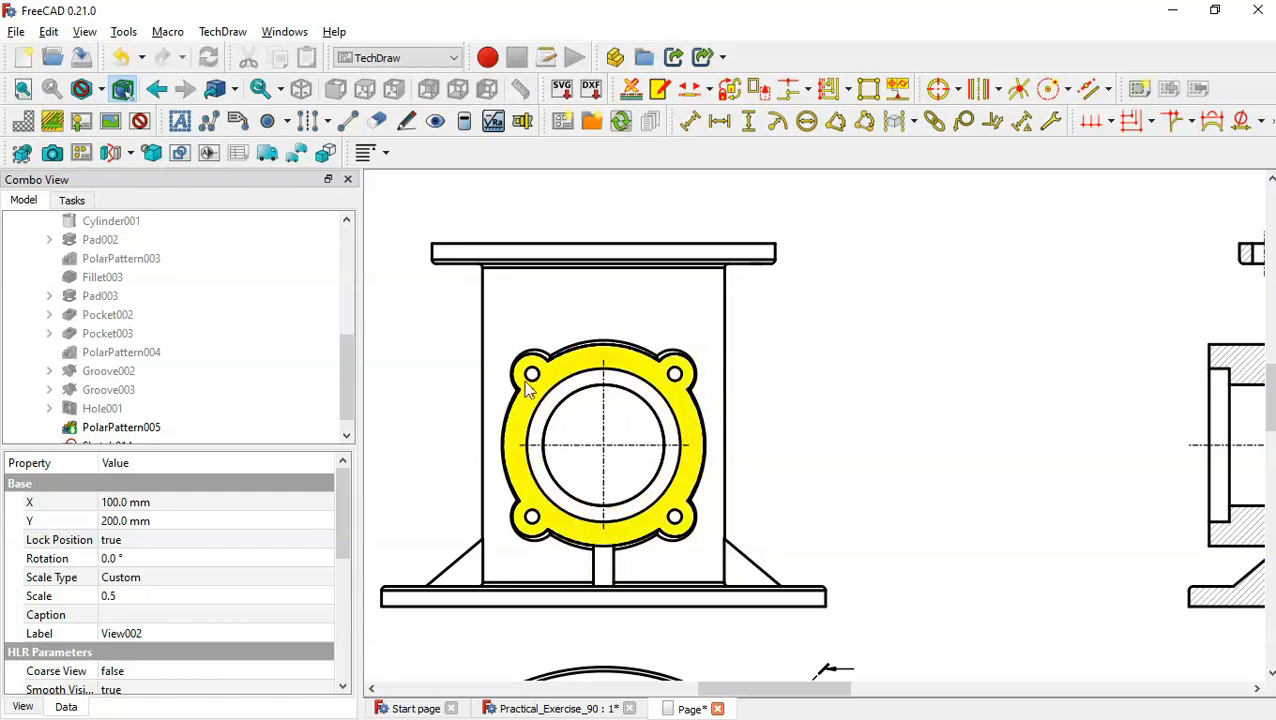
pyautogui.click(889, 372)
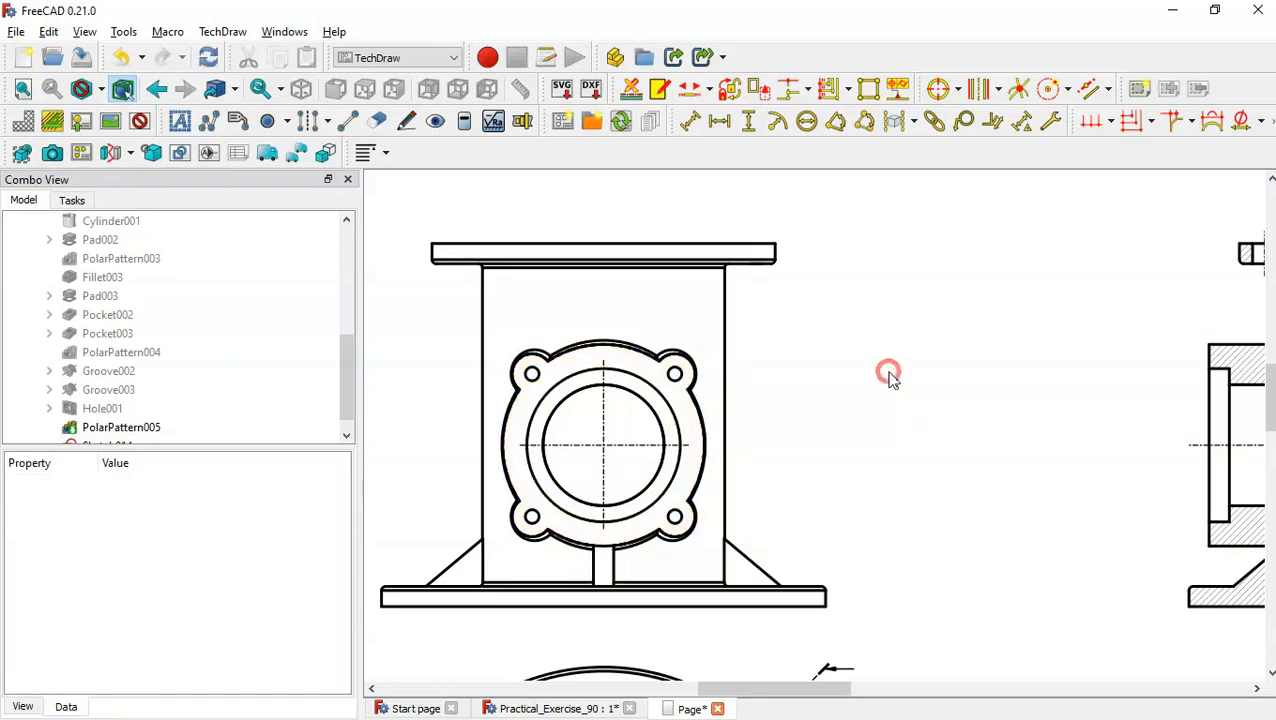
pyautogui.click(680, 379)
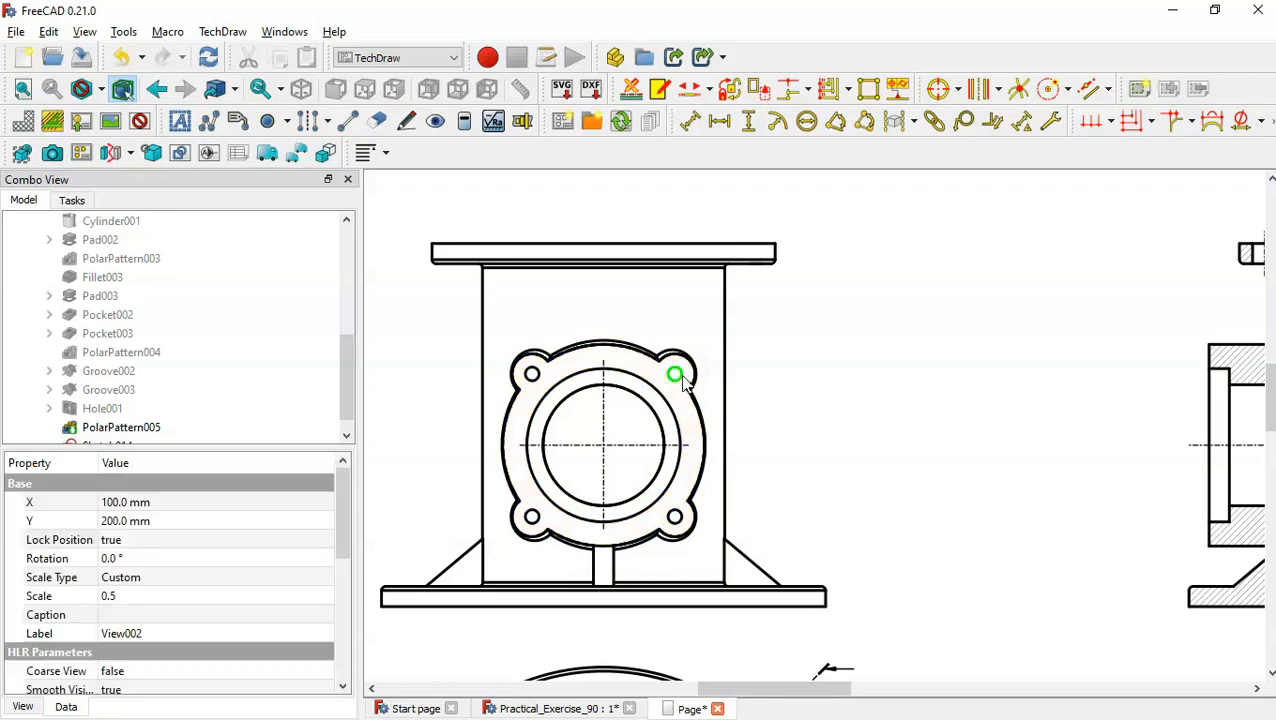
pyautogui.keyDown('ctrl'); pyautogui.click(677, 517); pyautogui.keyUp('ctrl')
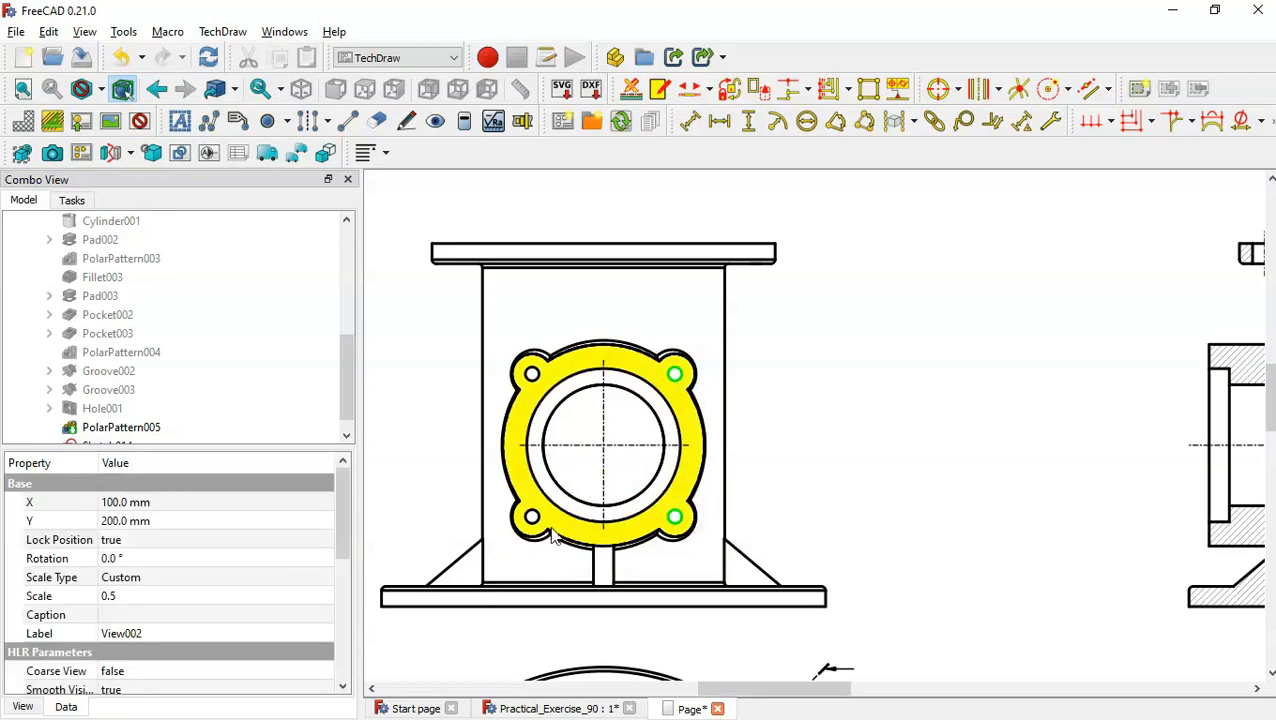
pyautogui.keyDown('ctrl'); pyautogui.click(534, 522); pyautogui.keyUp('ctrl')
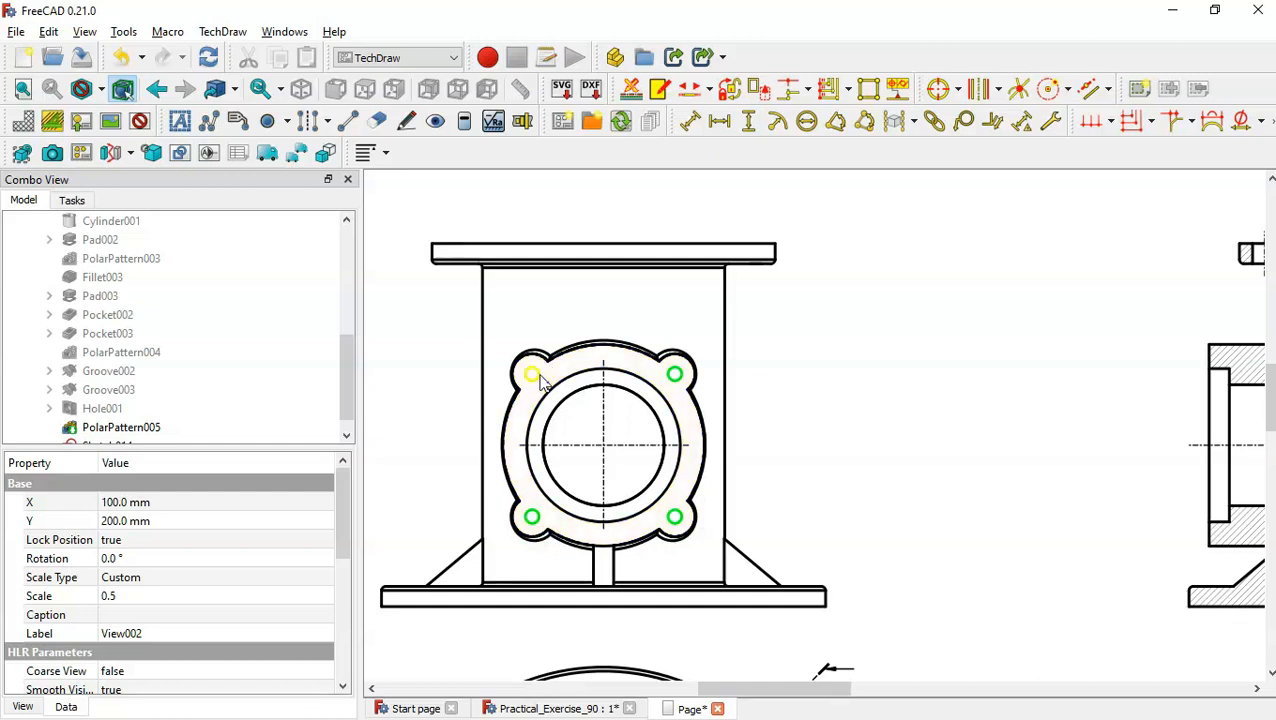
pyautogui.keyDown('ctrl'); pyautogui.click(535, 378); pyautogui.keyUp('ctrl')
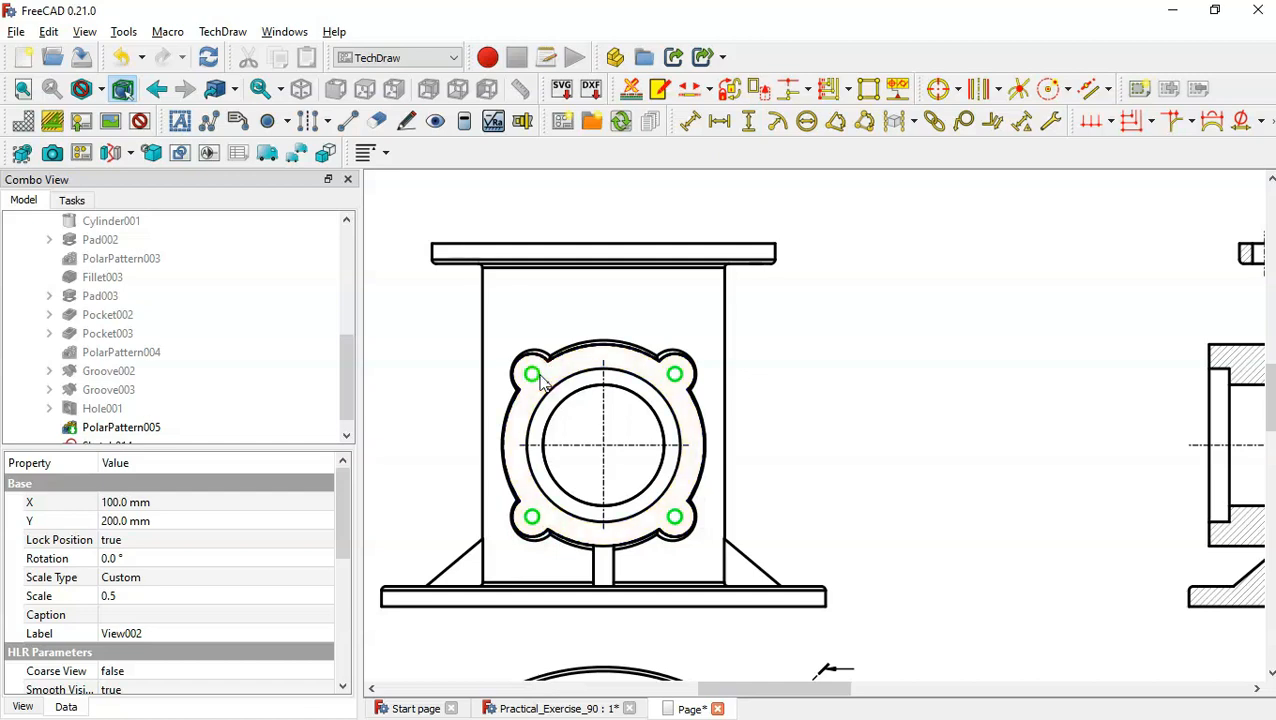
pyautogui.click(959, 90)
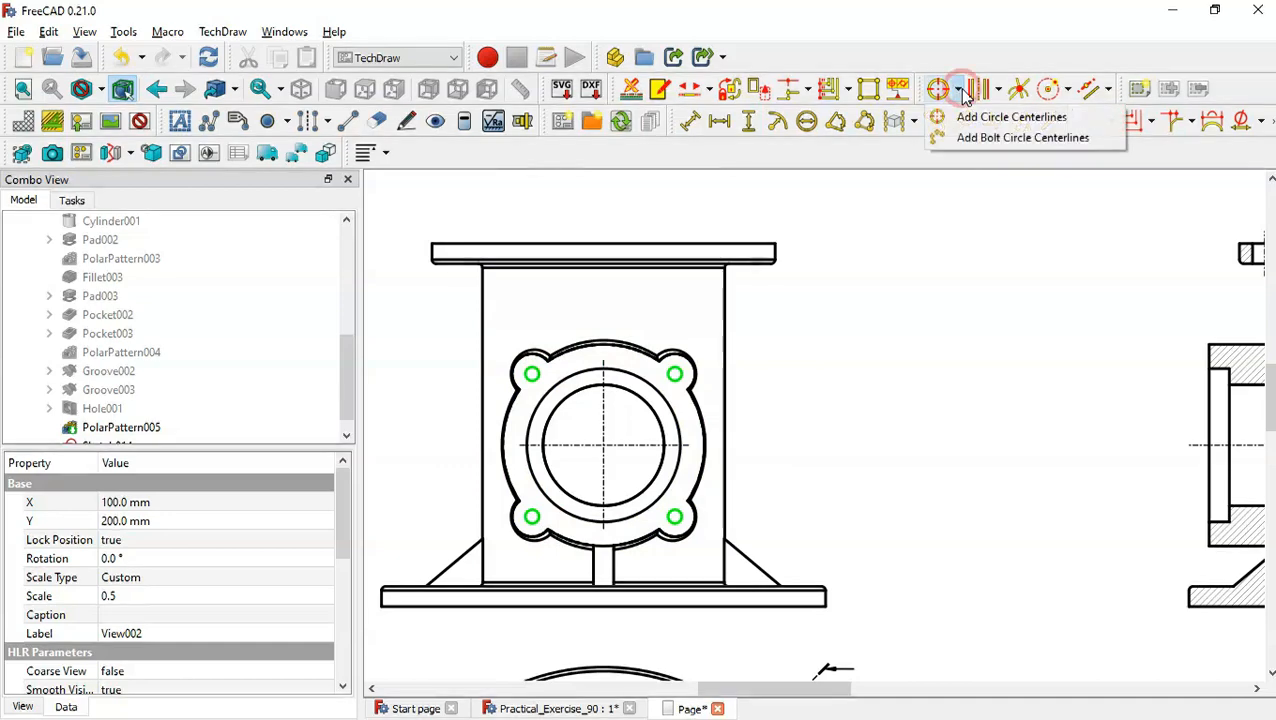
pyautogui.click(1025, 138)
# Step: Set the line style of the front view's bolt circle and hole centerlines to DashDot
pyautogui.scroll(2, 835, 405)
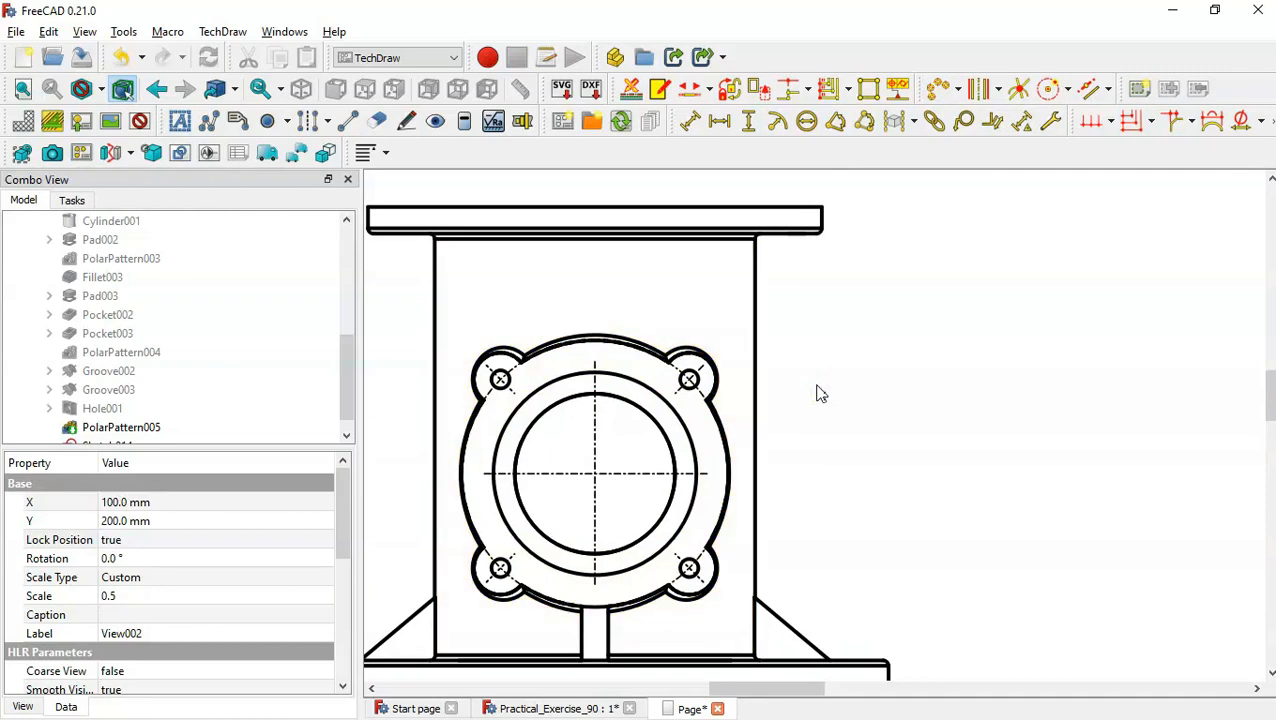
pyautogui.click(678, 376)
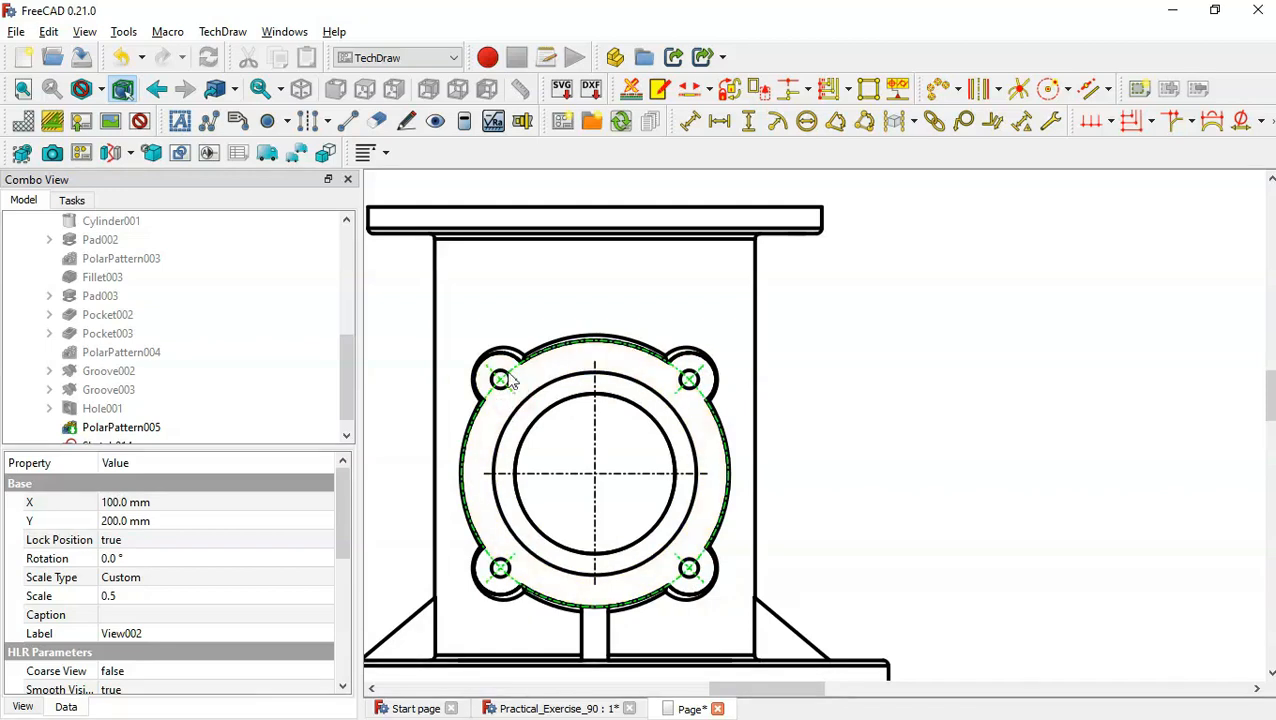
pyautogui.click(407, 121)
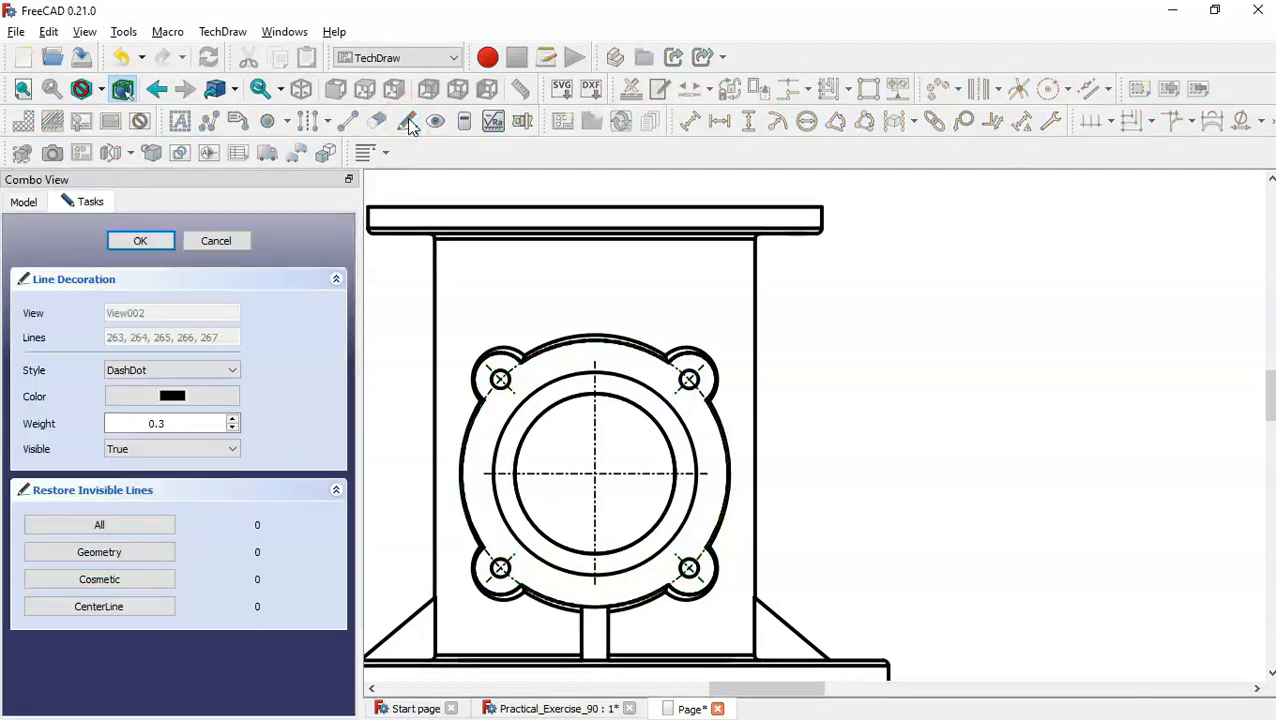
pyautogui.click(228, 375)
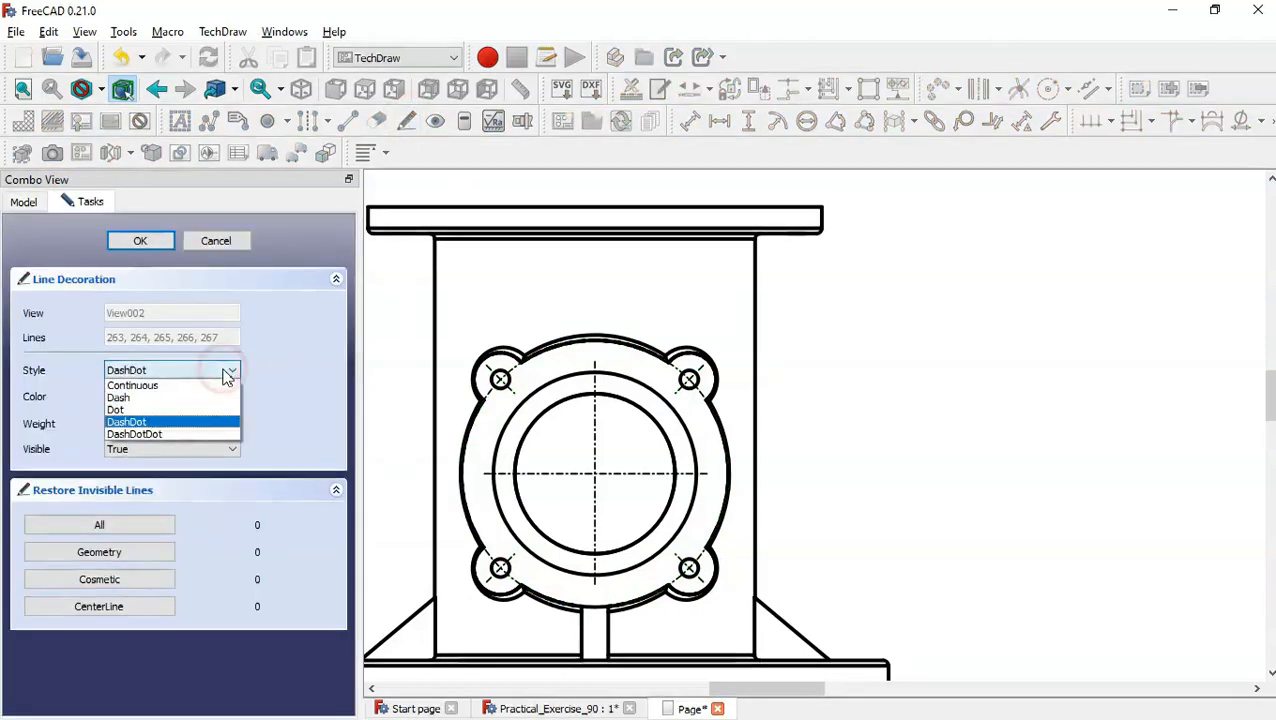
pyautogui.click(186, 421)
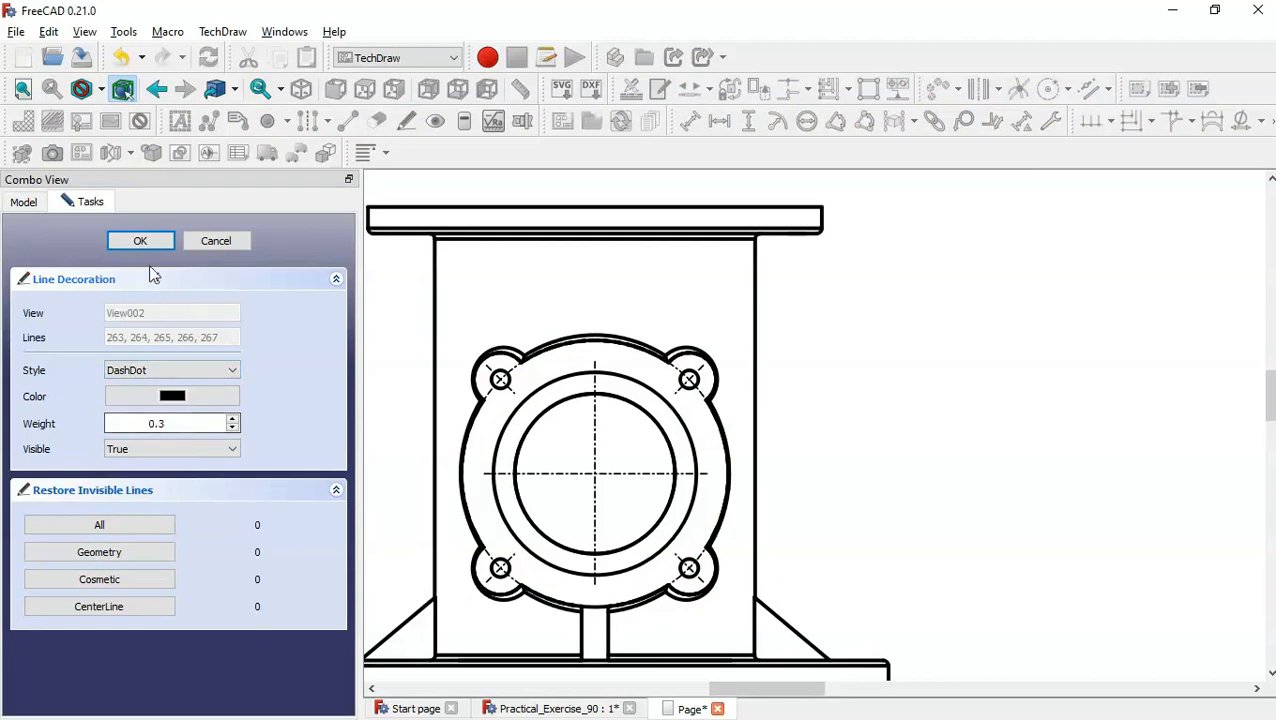
pyautogui.click(163, 243)
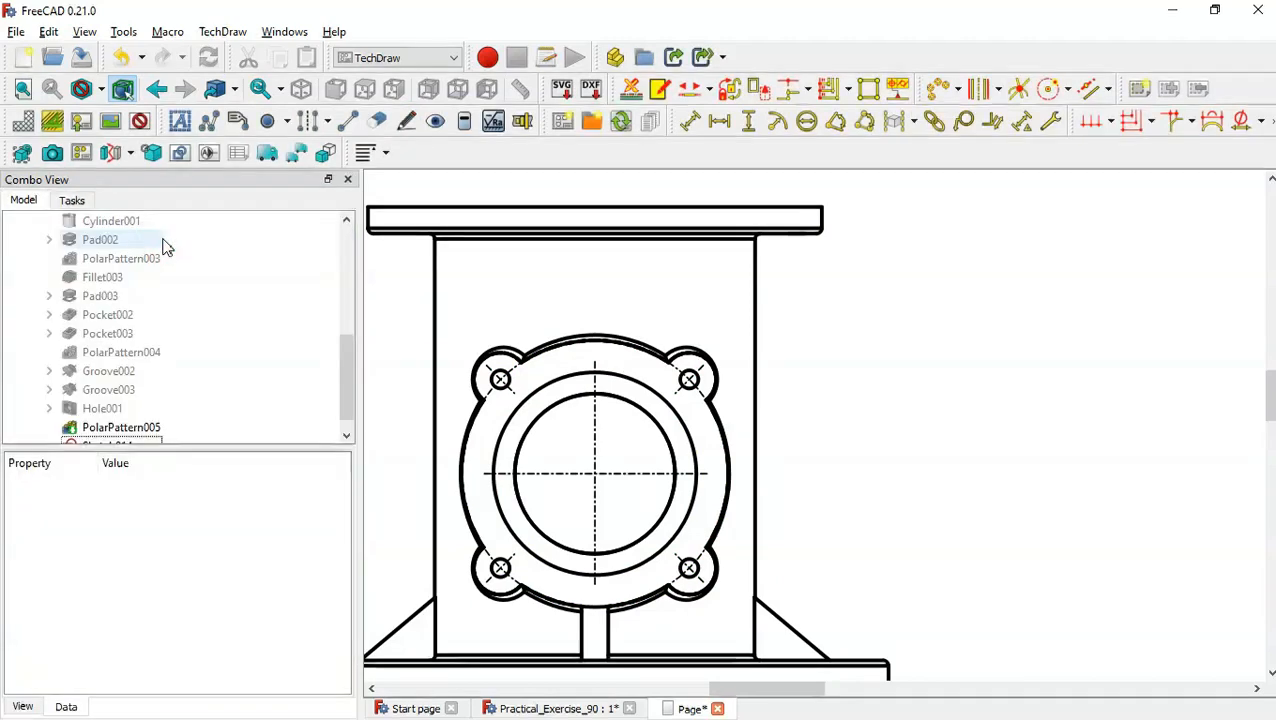
# Step: Add bottom-view cosmetic hole threads to the four small flange holes in the front view
pyautogui.click(844, 370)
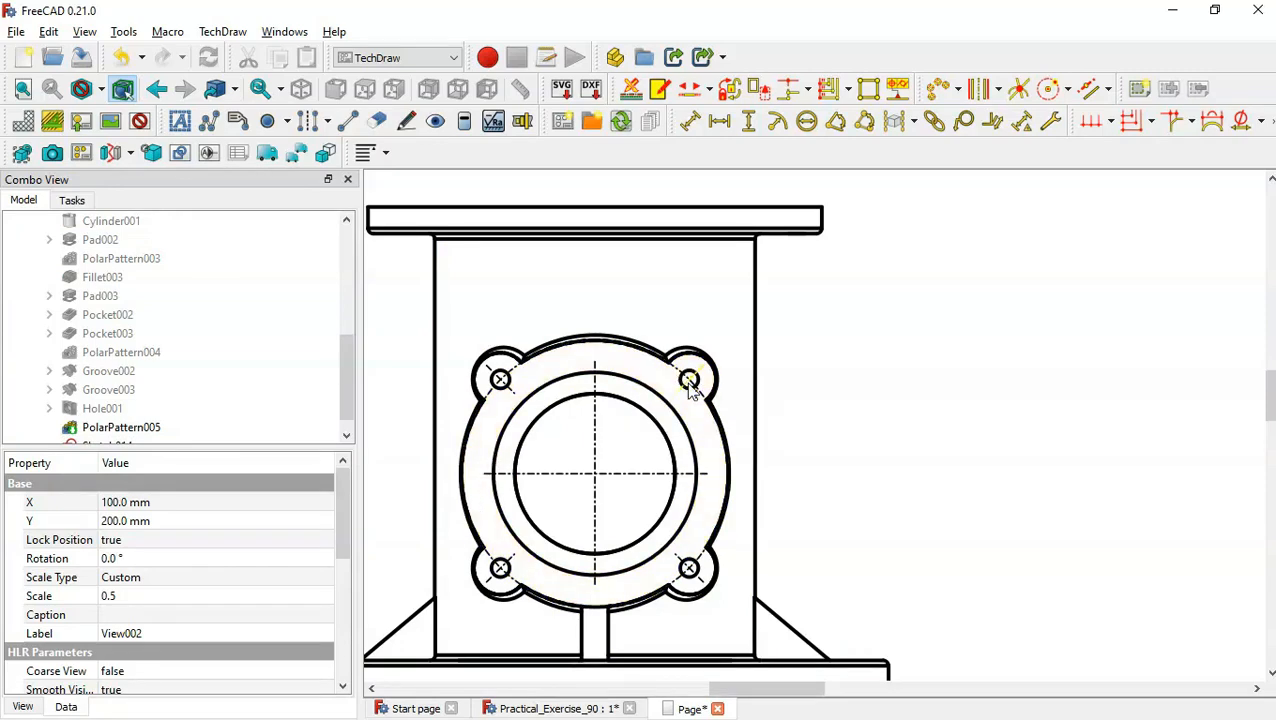
pyautogui.click(842, 369)
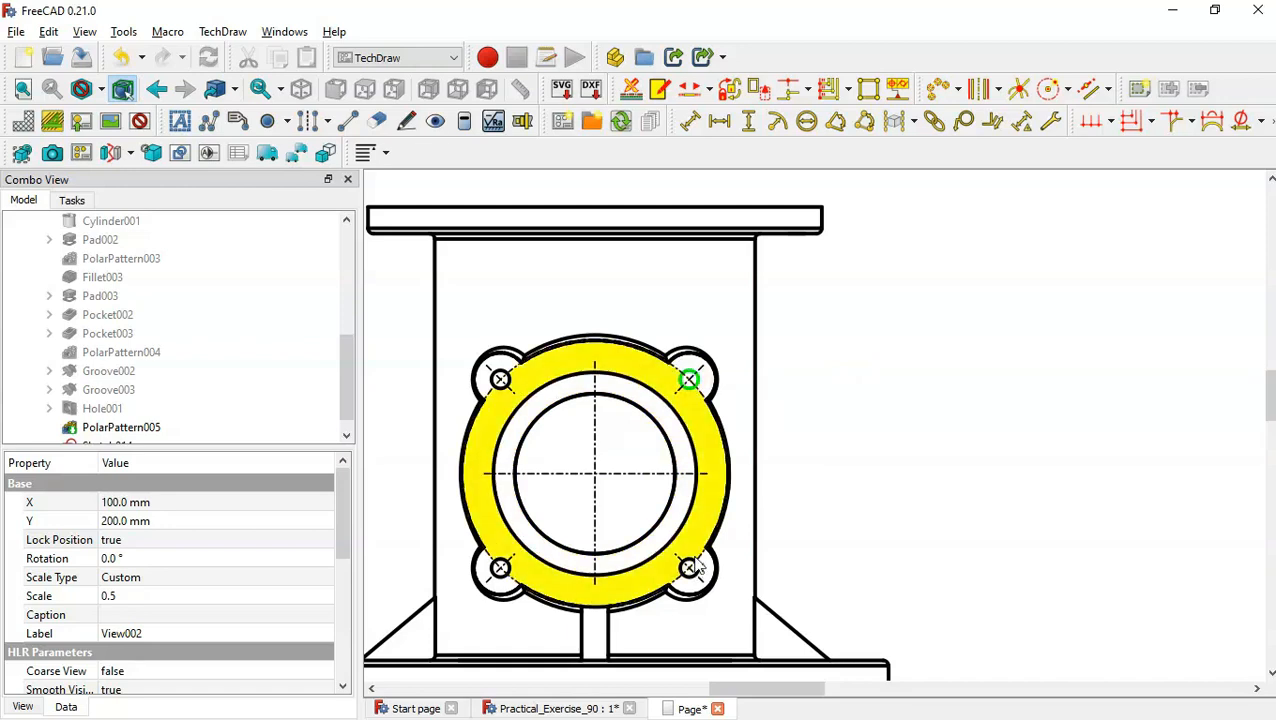
pyautogui.click(690, 568)
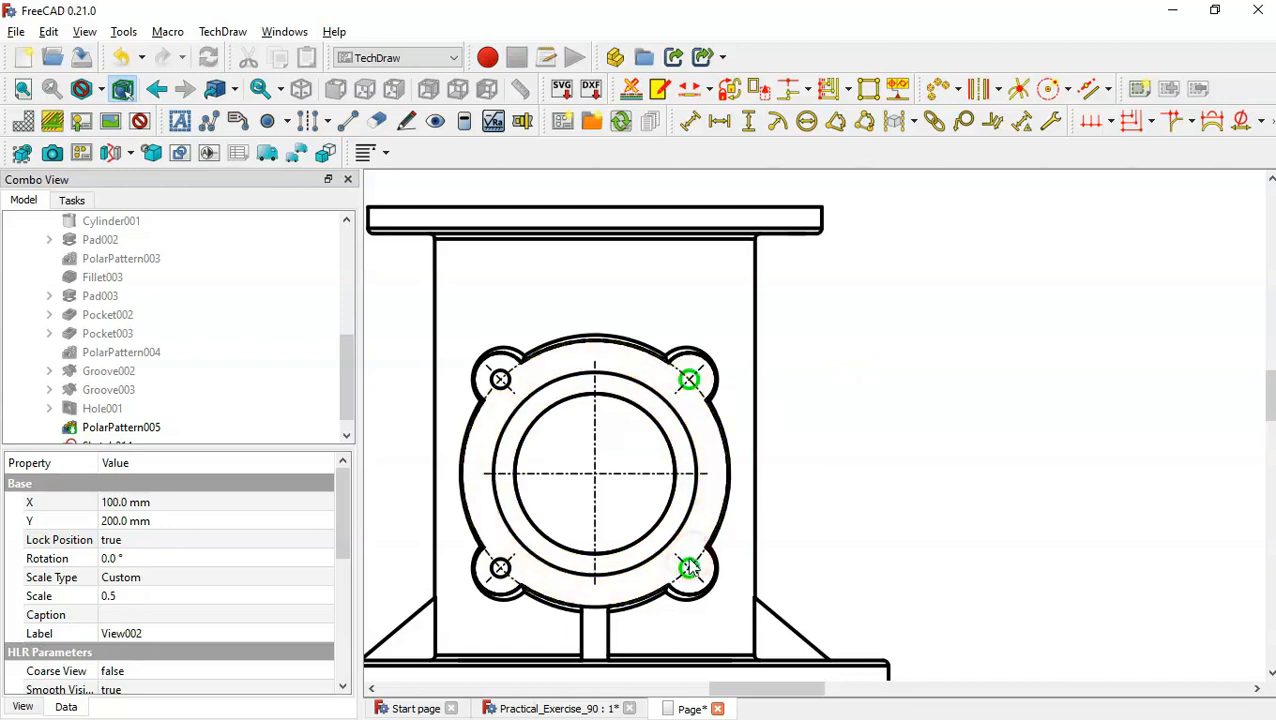
pyautogui.click(501, 568)
pyautogui.click(505, 395)
pyautogui.click(999, 91)
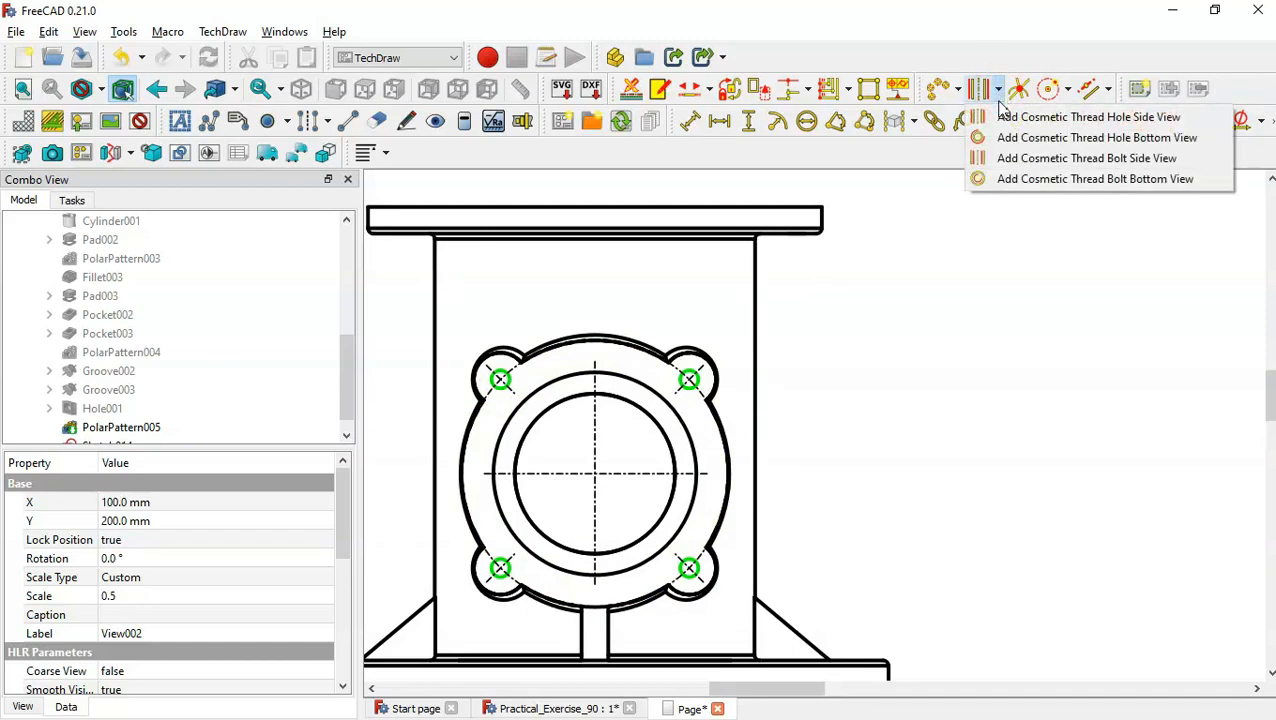
pyautogui.click(1068, 138)
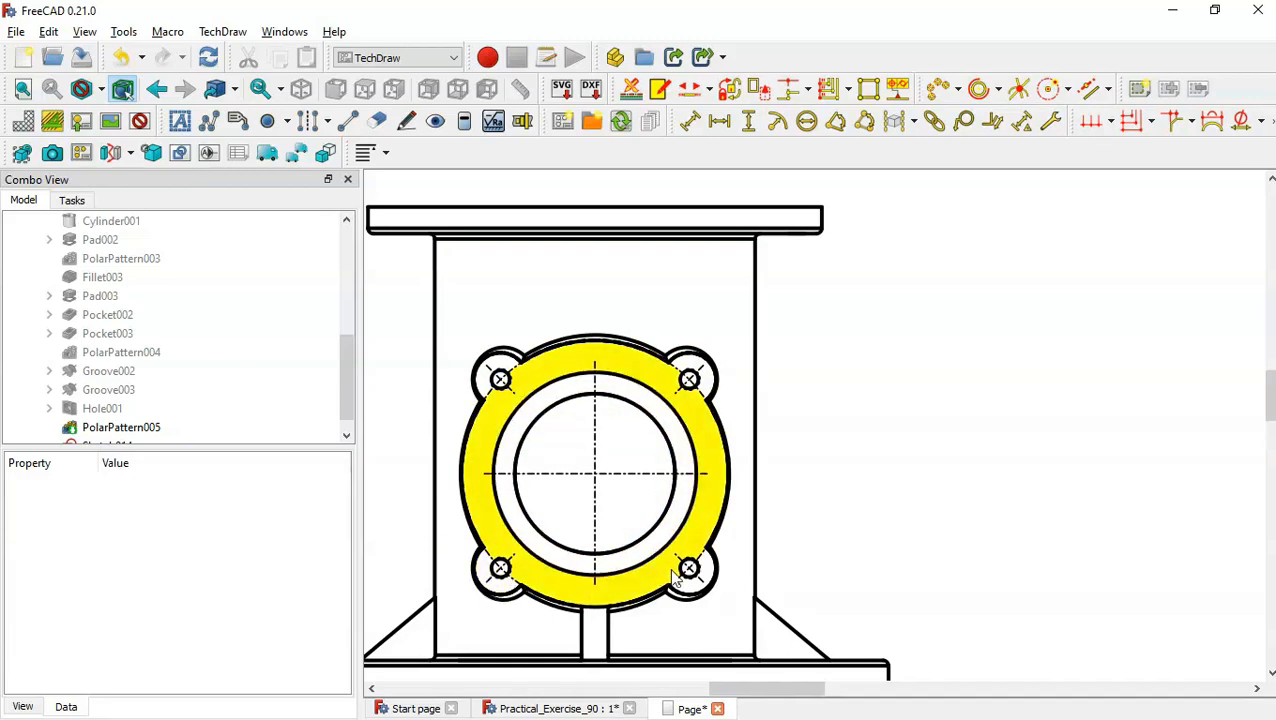
# Step: Set the line style of the four cosmetic thread arcs in the front view to Continuous
pyautogui.scroll(2, 485, 582)
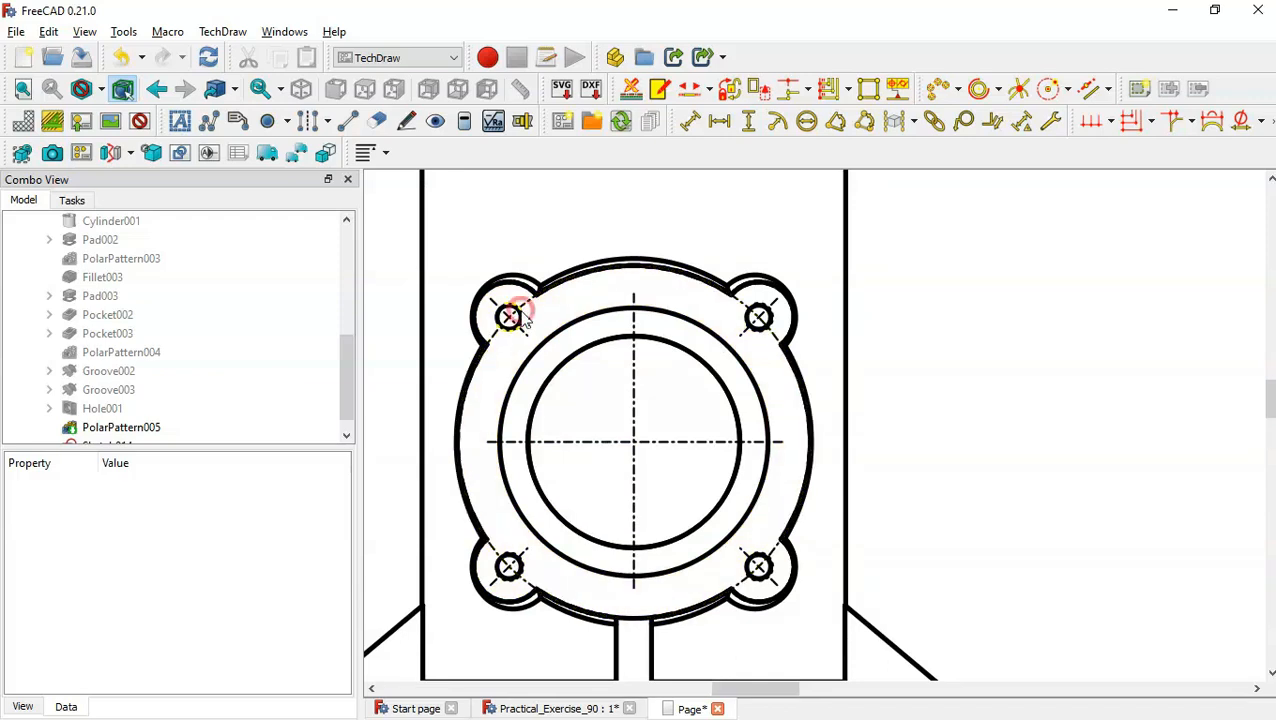
pyautogui.click(526, 319)
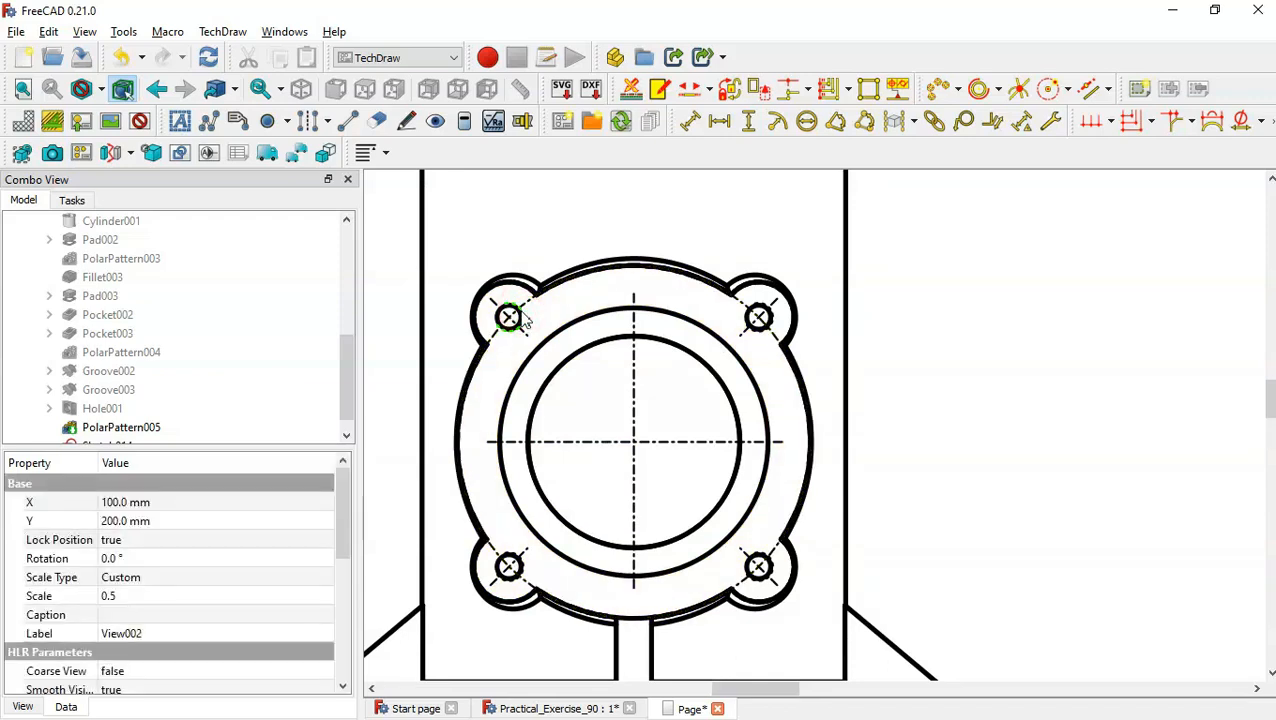
pyautogui.click(772, 328)
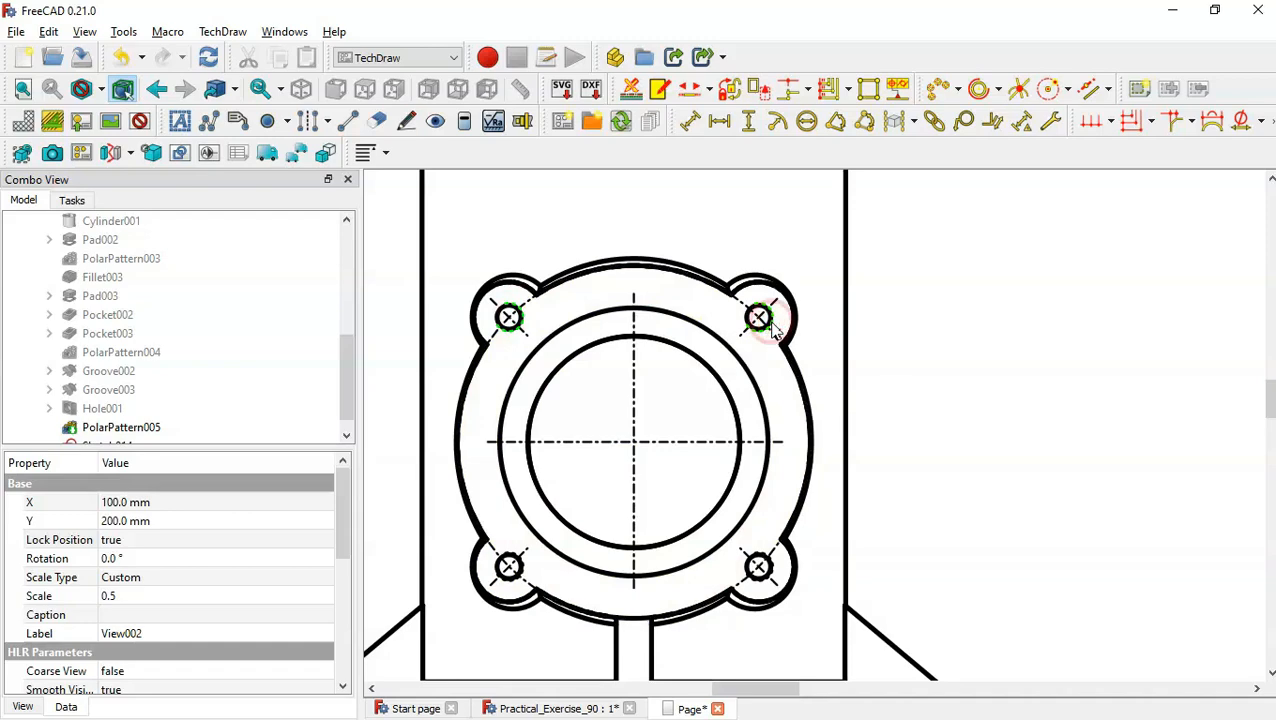
pyautogui.click(772, 564)
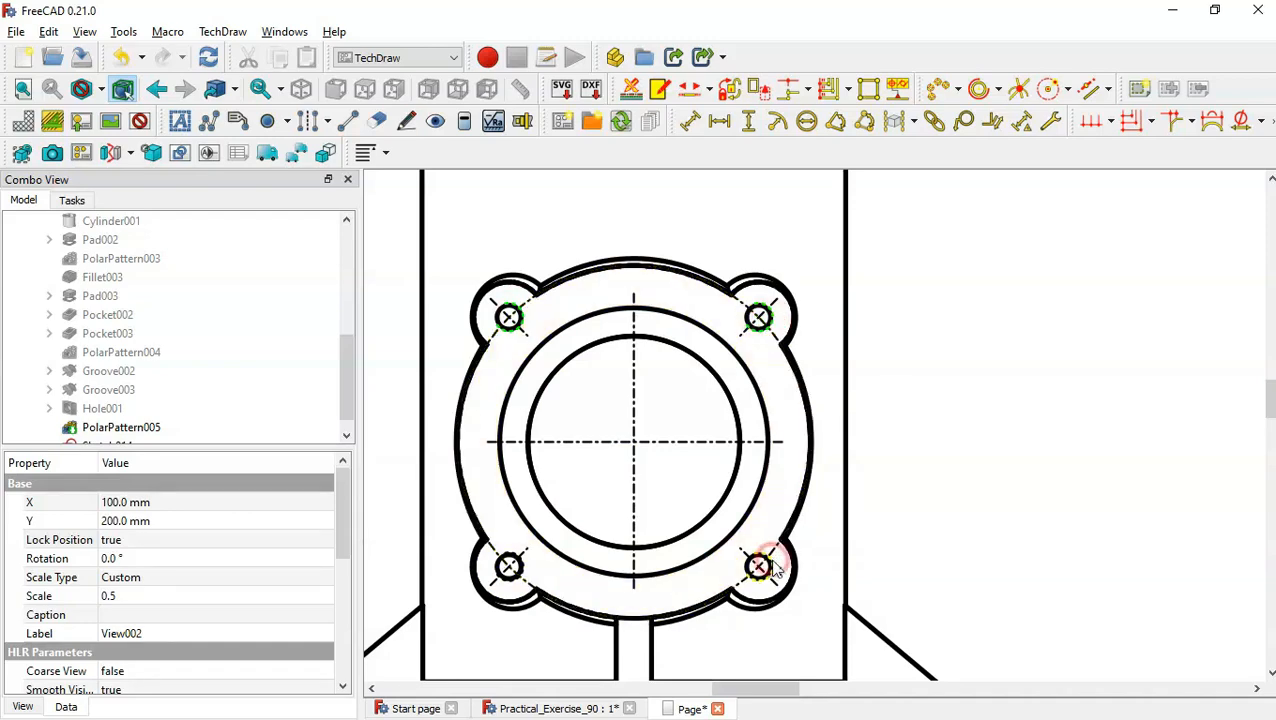
pyautogui.click(522, 574)
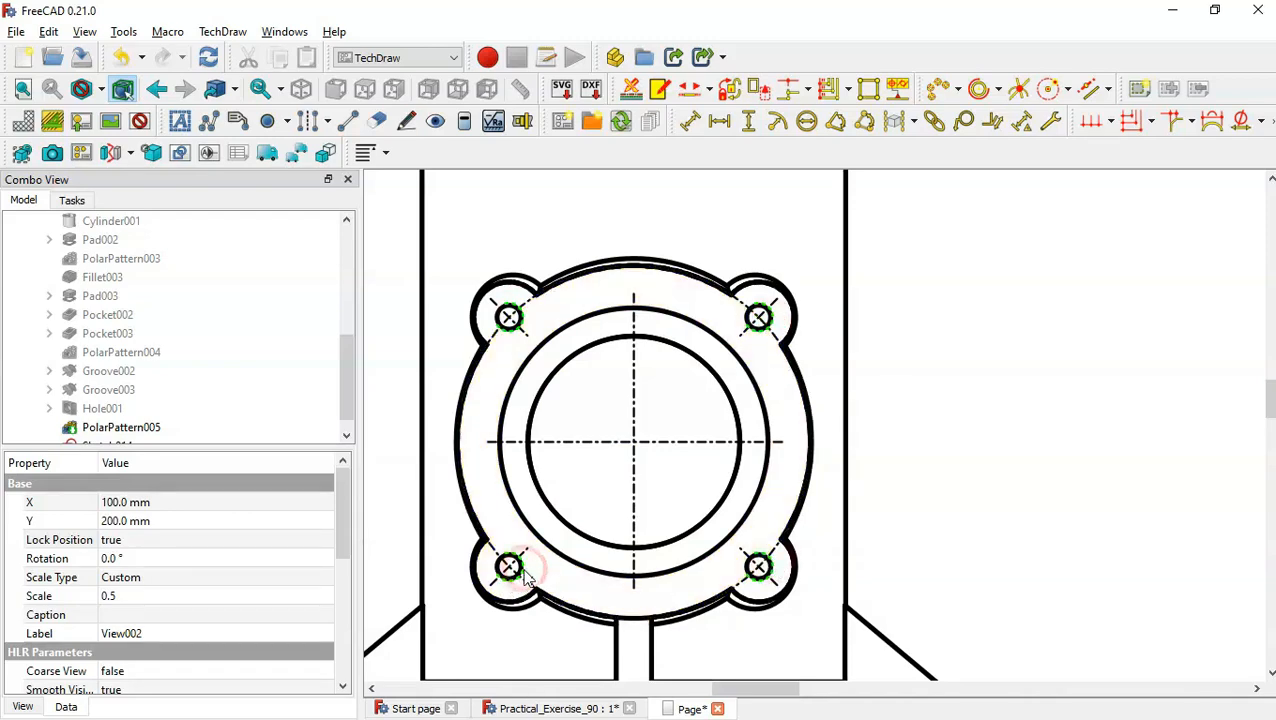
pyautogui.click(407, 122)
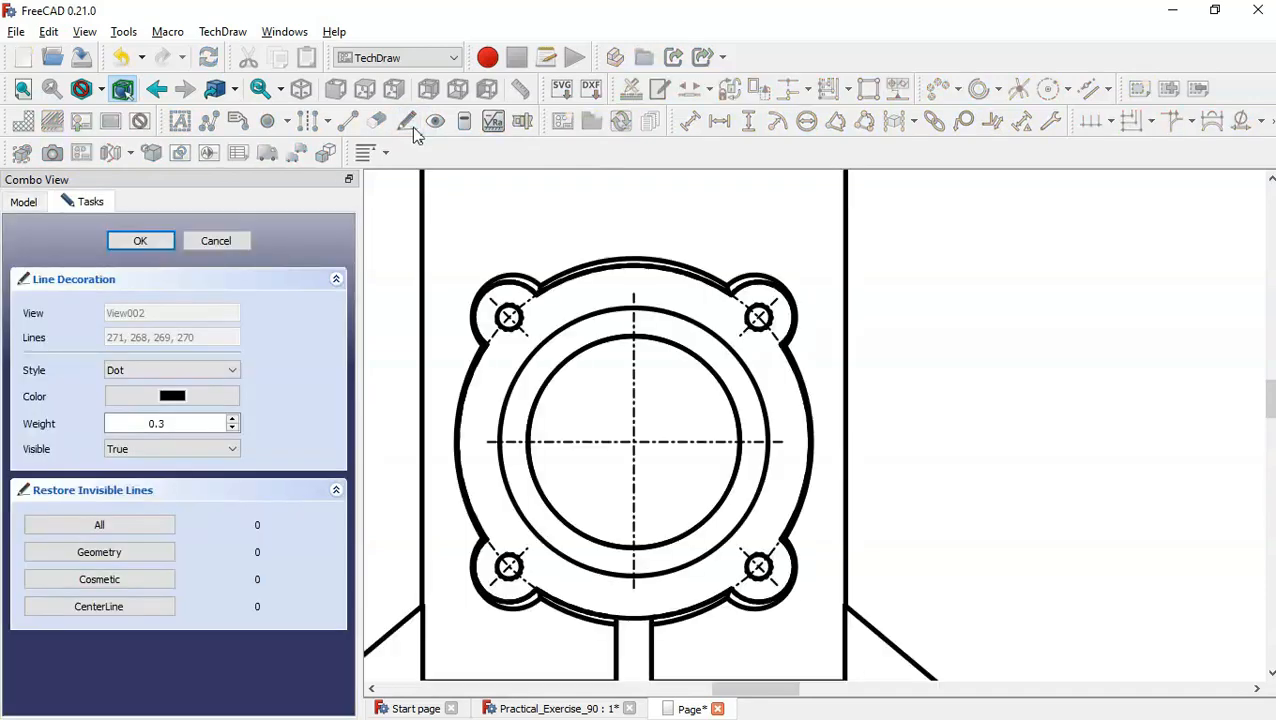
pyautogui.click(195, 378)
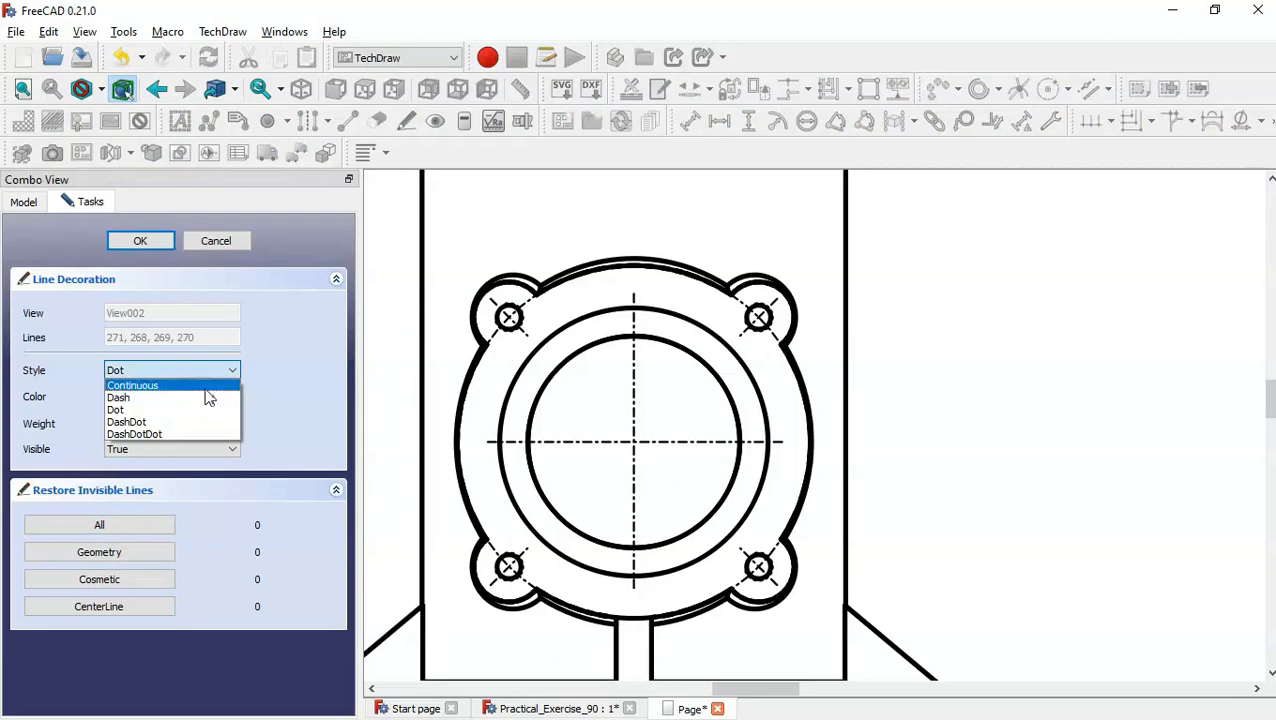
pyautogui.click(204, 386)
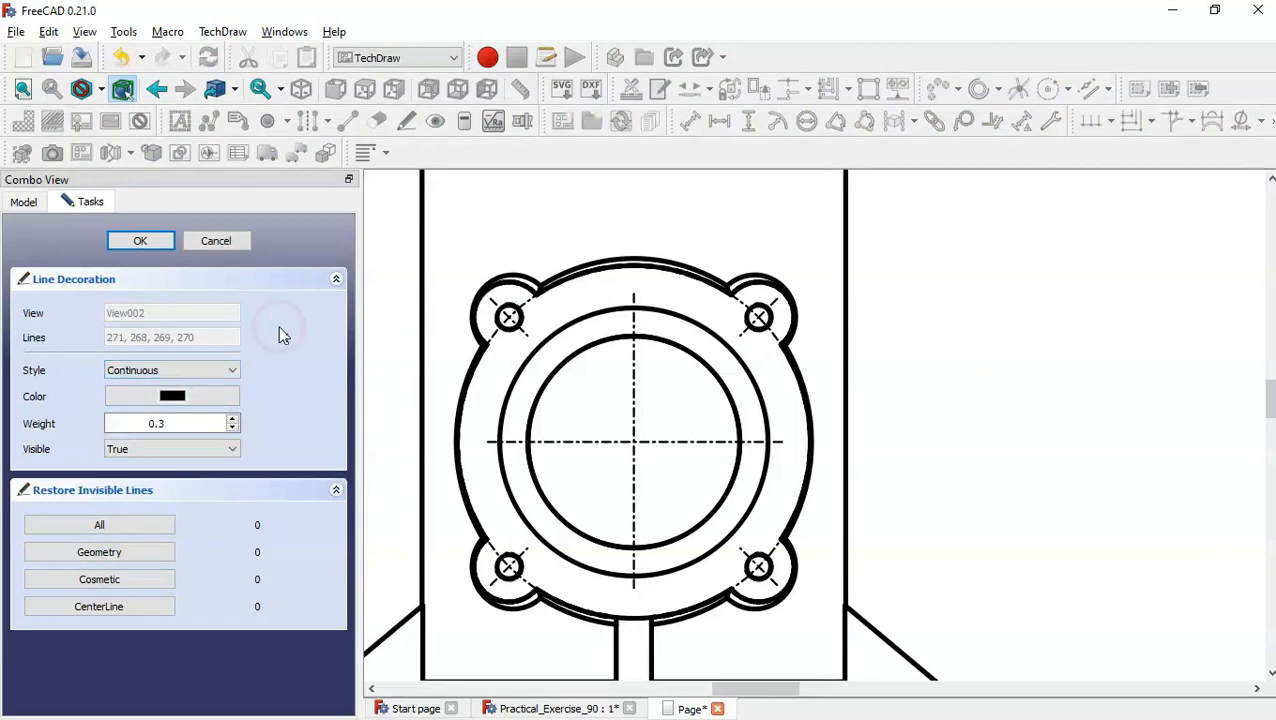
pyautogui.click(166, 241)
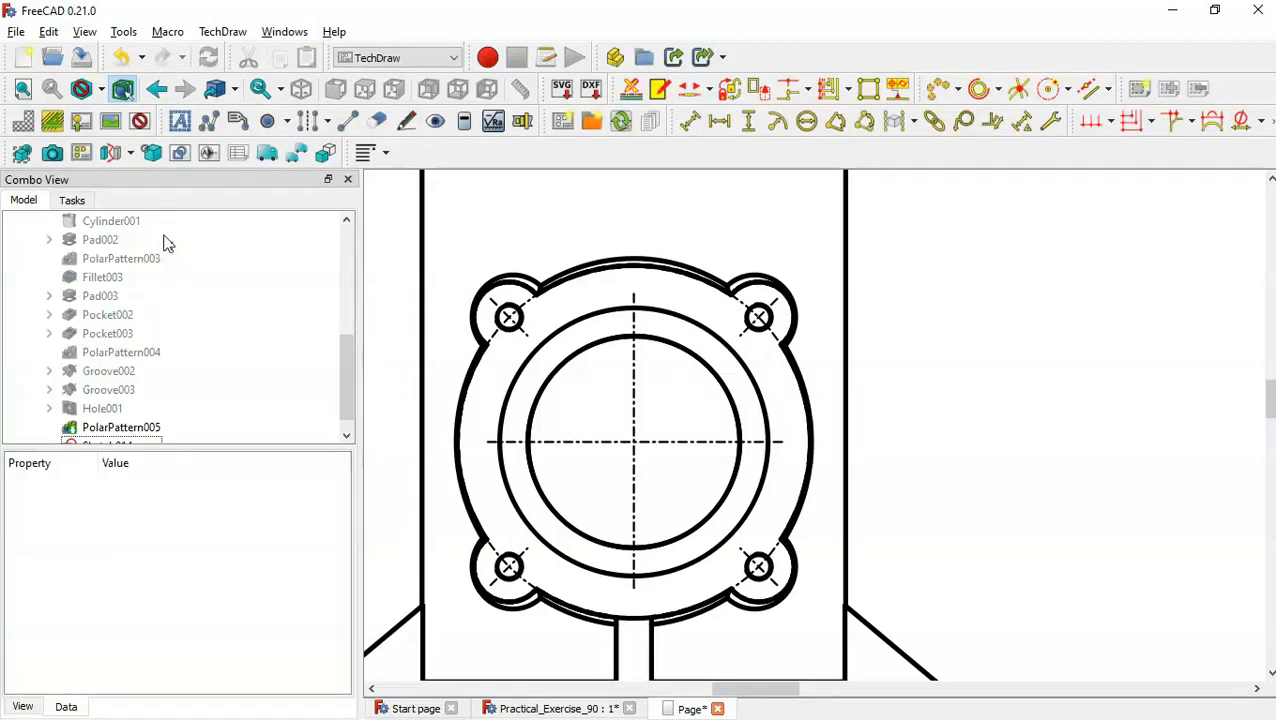
# Step: Add circle centerlines to the outer flange circle in the plan view below the front view
pyautogui.scroll(-5, 846, 590)
pyautogui.scroll(5, 846, 590)
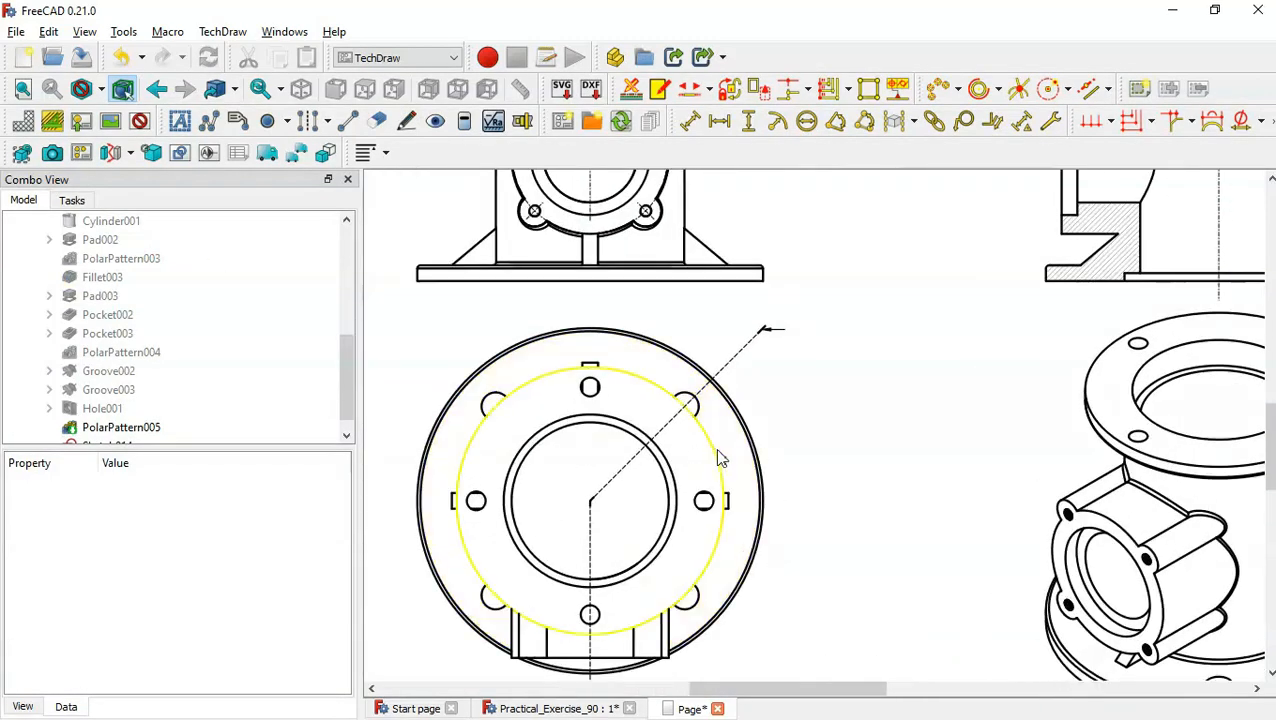
pyautogui.click(759, 451)
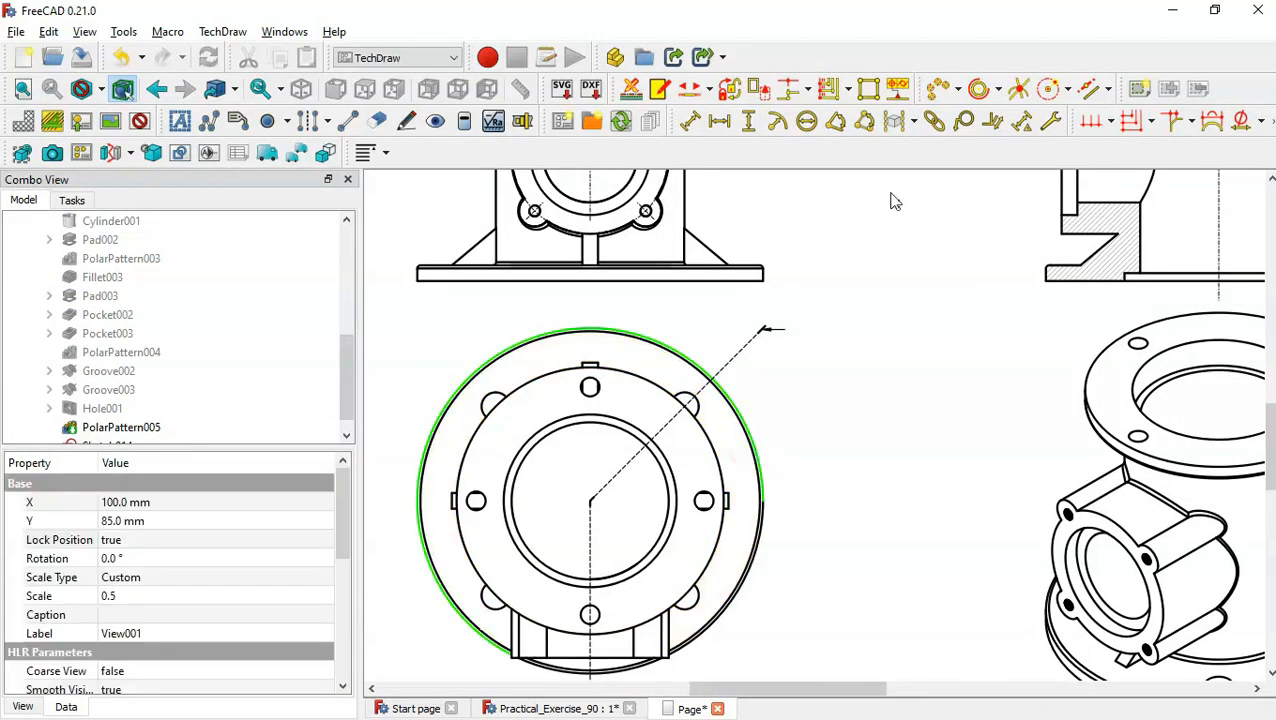
pyautogui.click(997, 89)
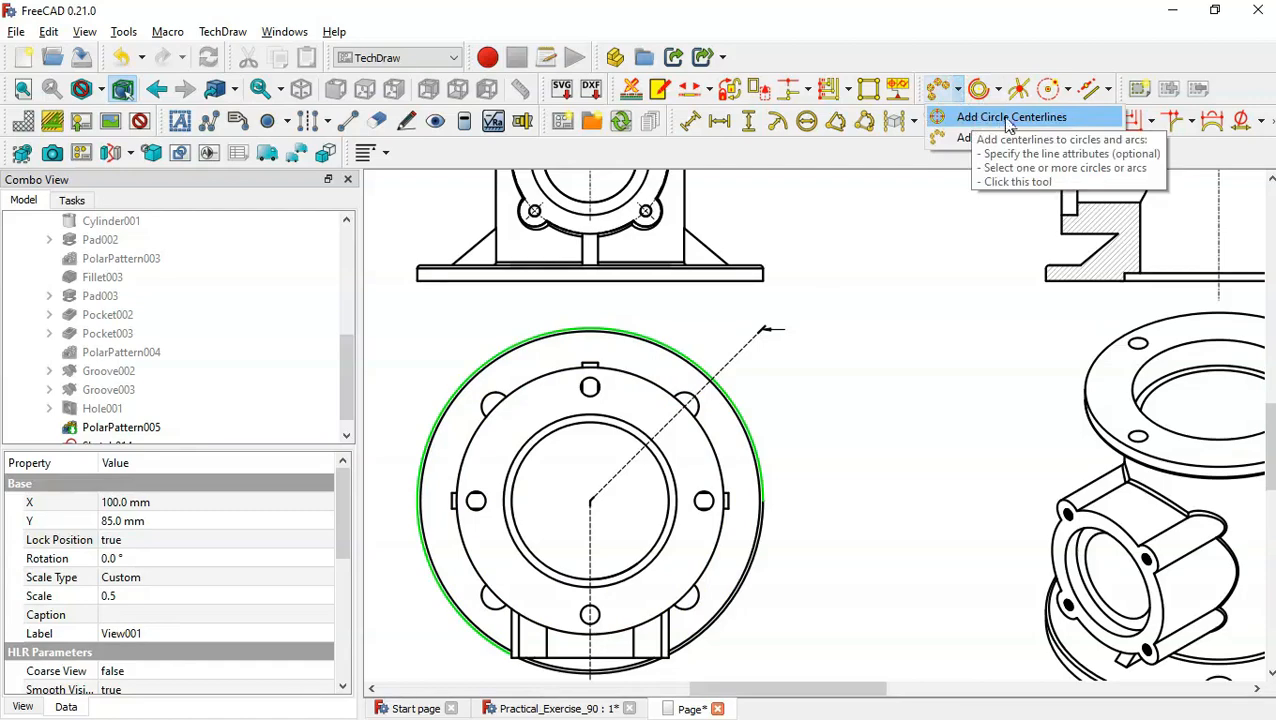
pyautogui.click(1018, 120)
# Step: Set the line style of the plan view's horizontal and vertical centerlines to DashDot
pyautogui.click(590, 441)
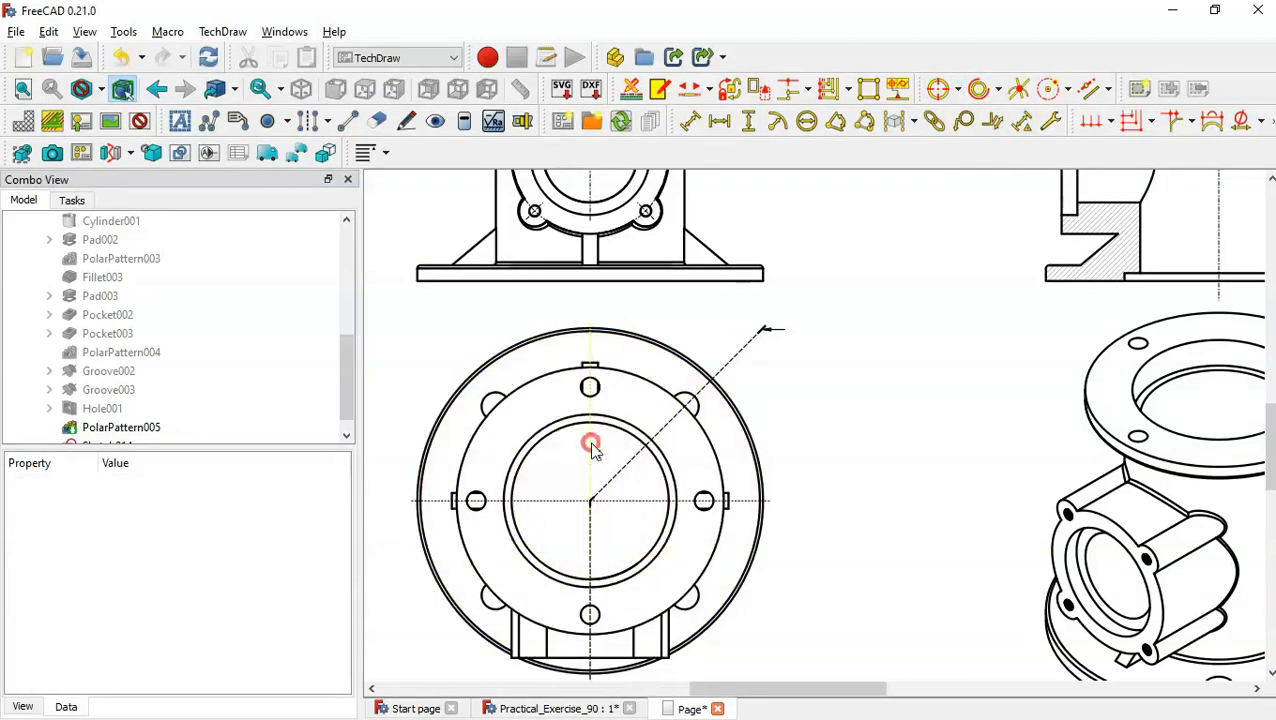
pyautogui.keyDown('ctrl'); pyautogui.click(561, 500); pyautogui.keyUp('ctrl')
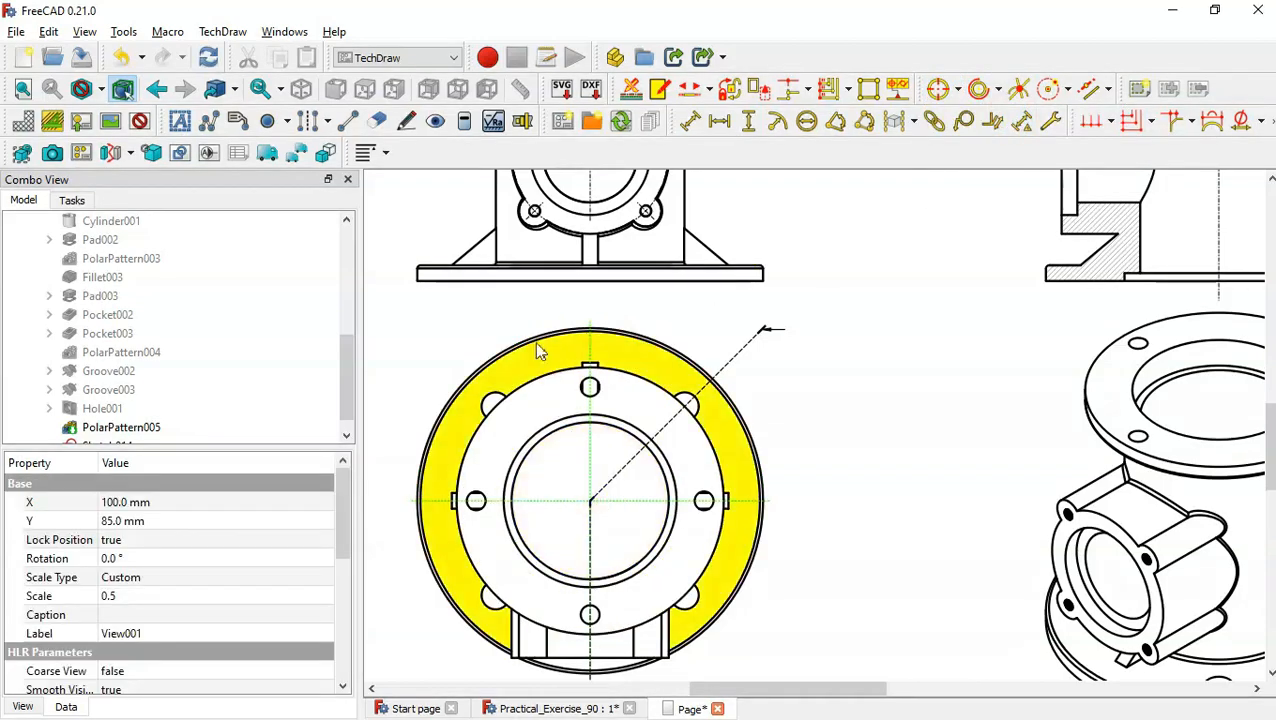
pyautogui.click(411, 121)
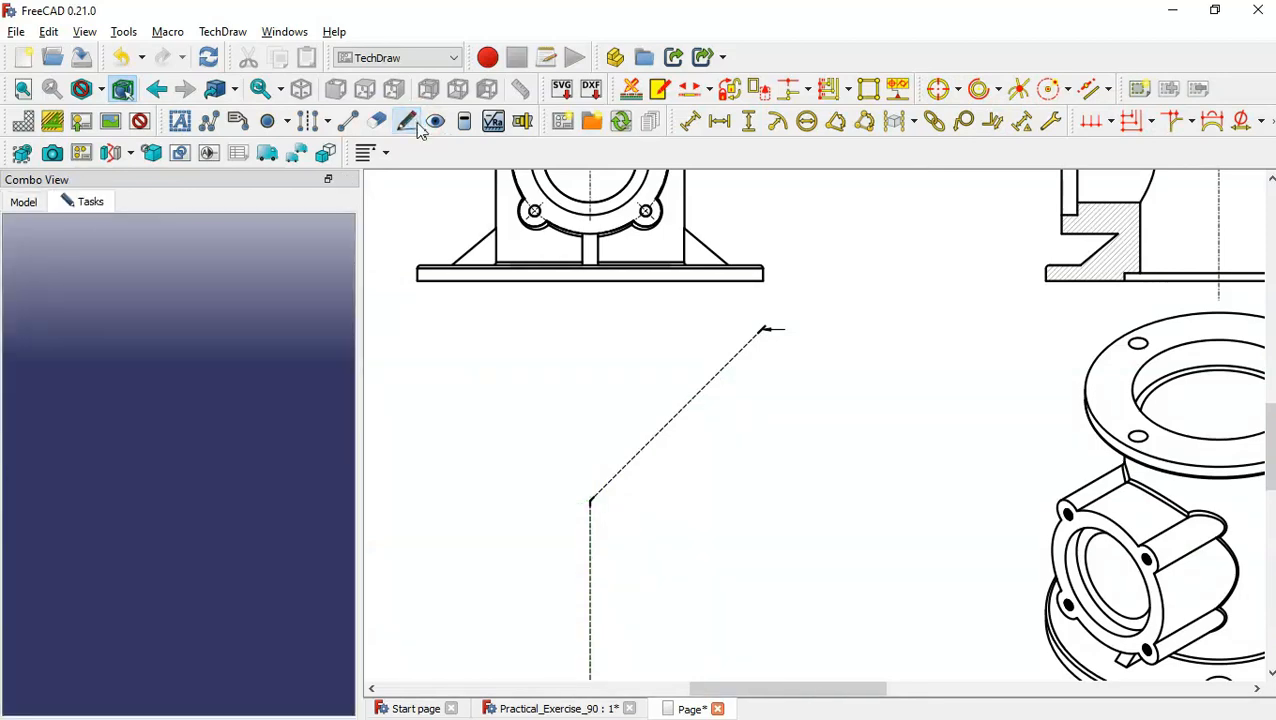
pyautogui.click(170, 372)
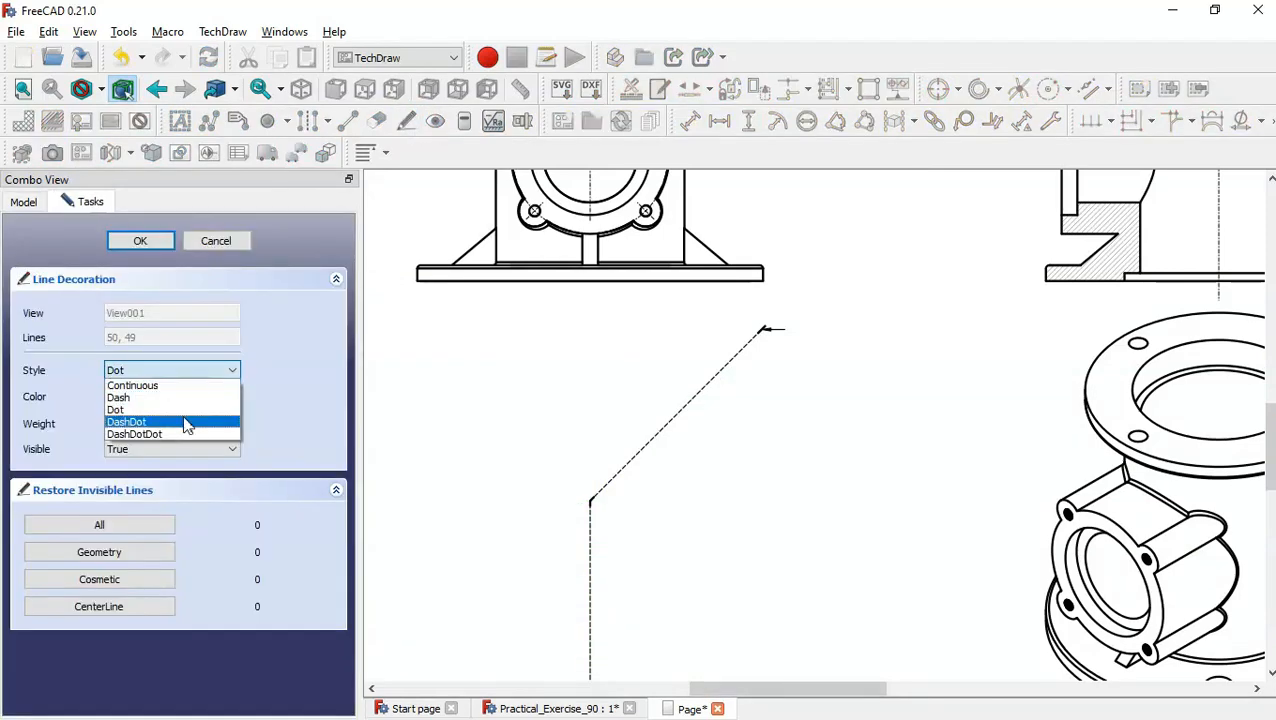
pyautogui.press('Return')
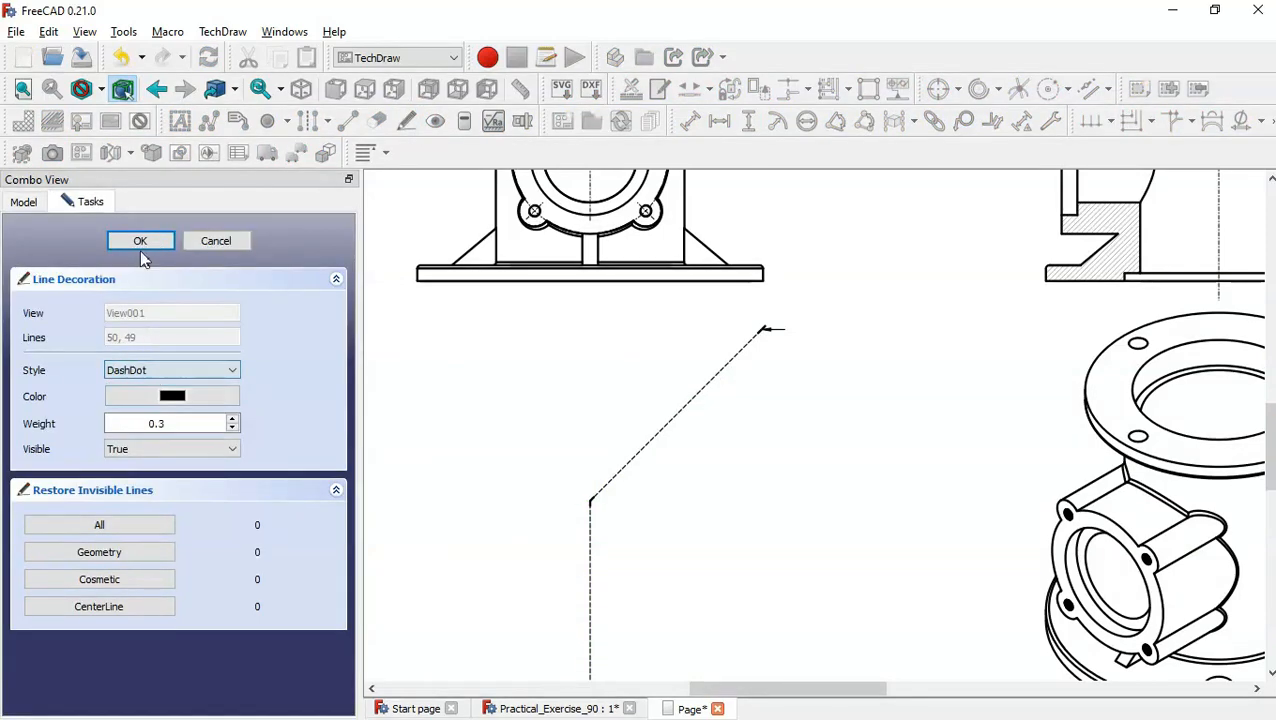
pyautogui.click(141, 243)
# Step: Add bolt circle centerlines to the four partly hidden diagonal base holes in the plan view
pyautogui.click(490, 402)
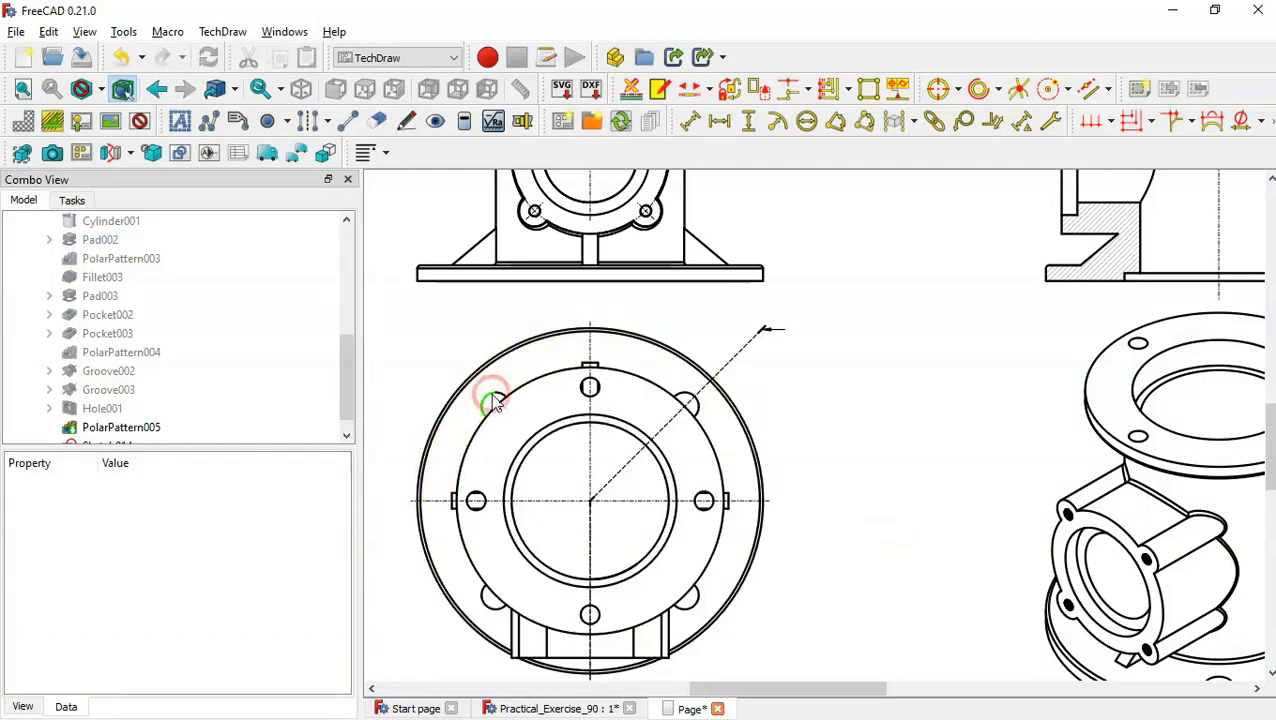
pyautogui.click(690, 397)
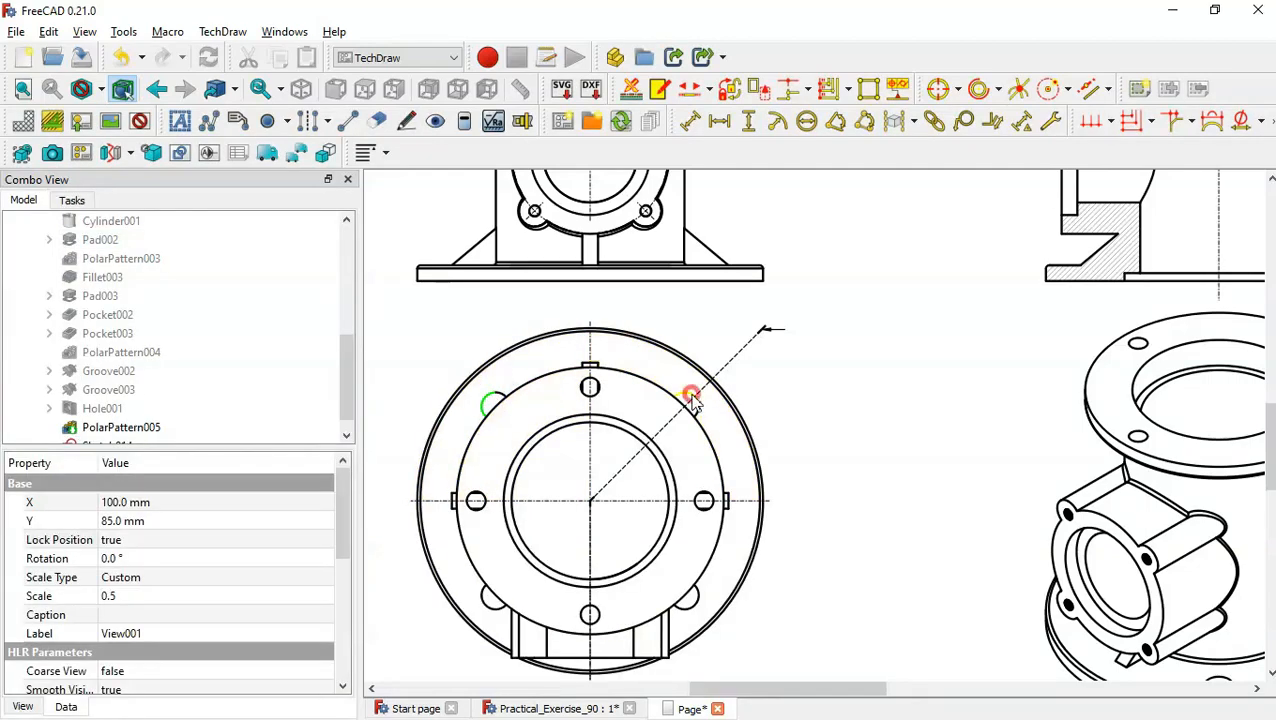
pyautogui.click(692, 603)
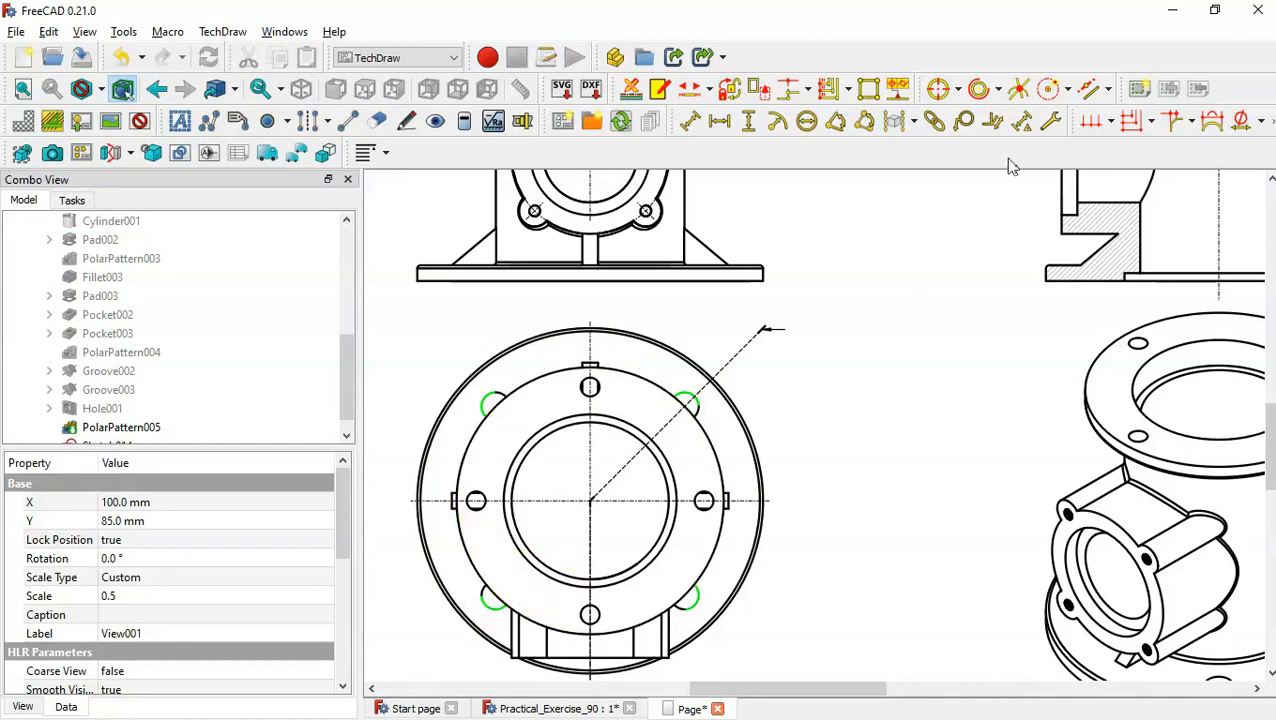
pyautogui.click(957, 89)
pyautogui.click(1005, 137)
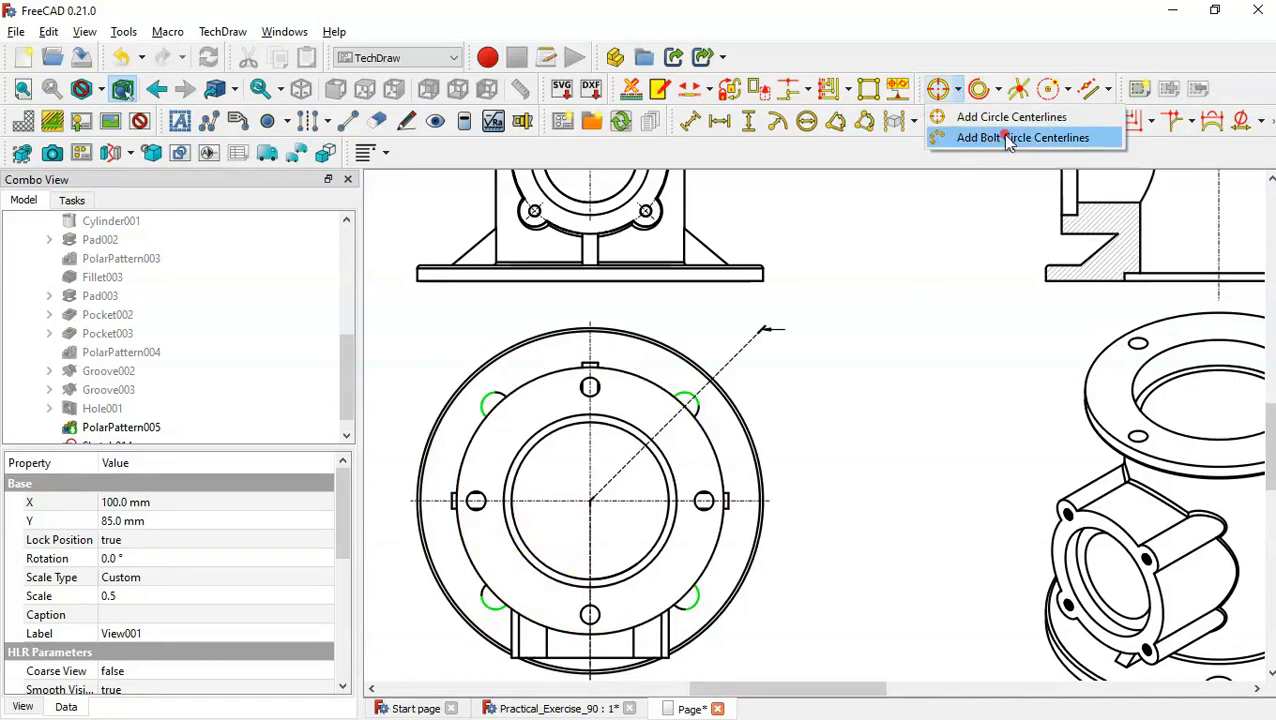
# Step: Set the line style of three diagonal hole centerlines in the plan view, leaving out the section-line one, to DashDot
pyautogui.click(508, 419)
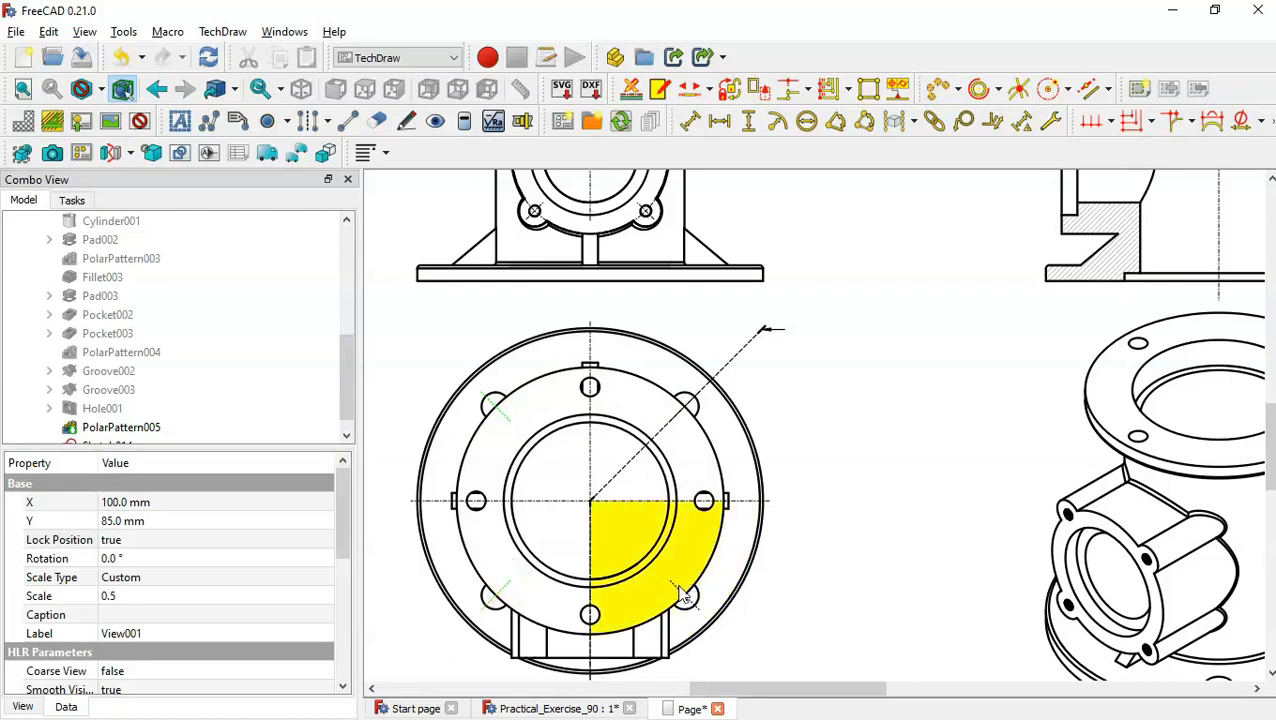
pyautogui.click(408, 120)
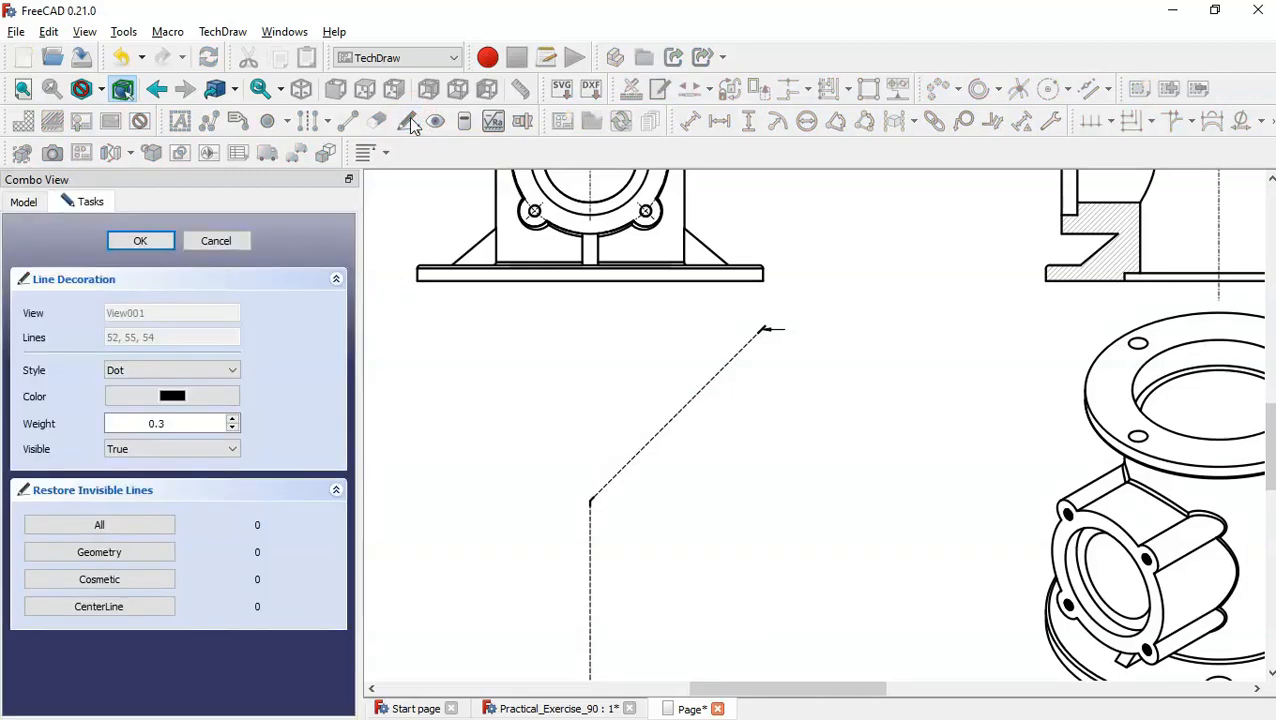
pyautogui.click(215, 371)
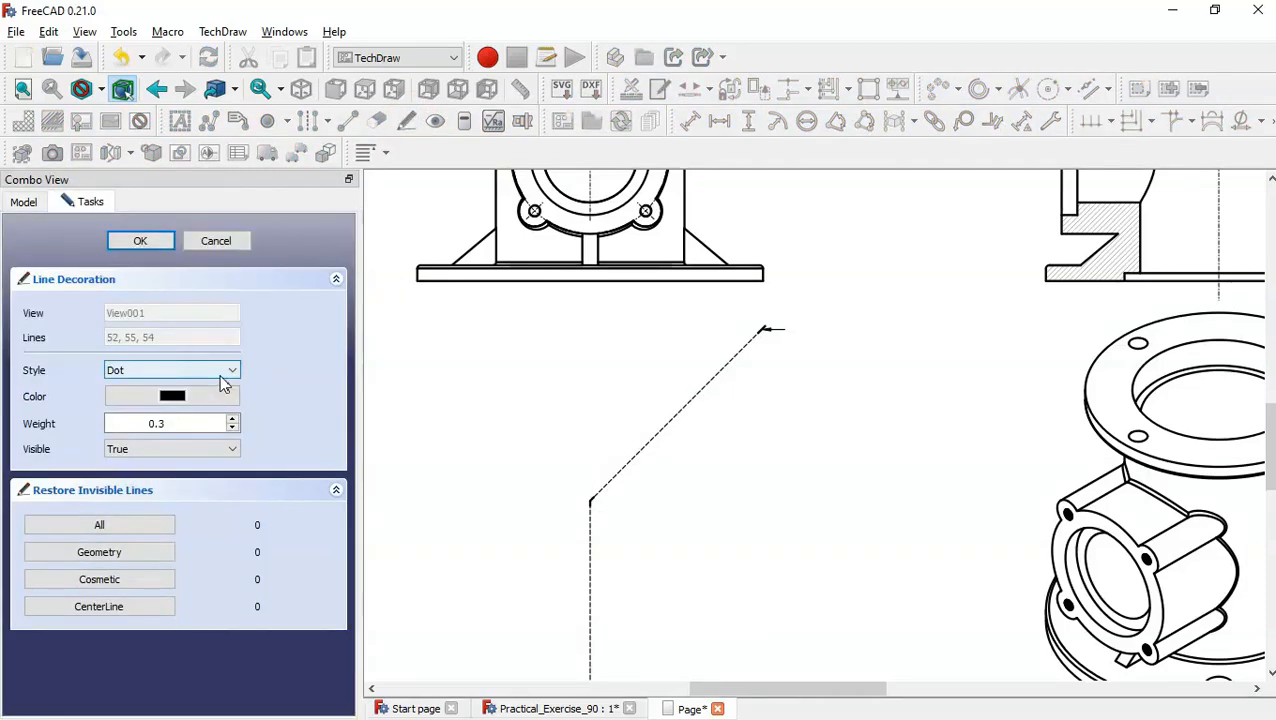
pyautogui.click(222, 377)
pyautogui.click(194, 420)
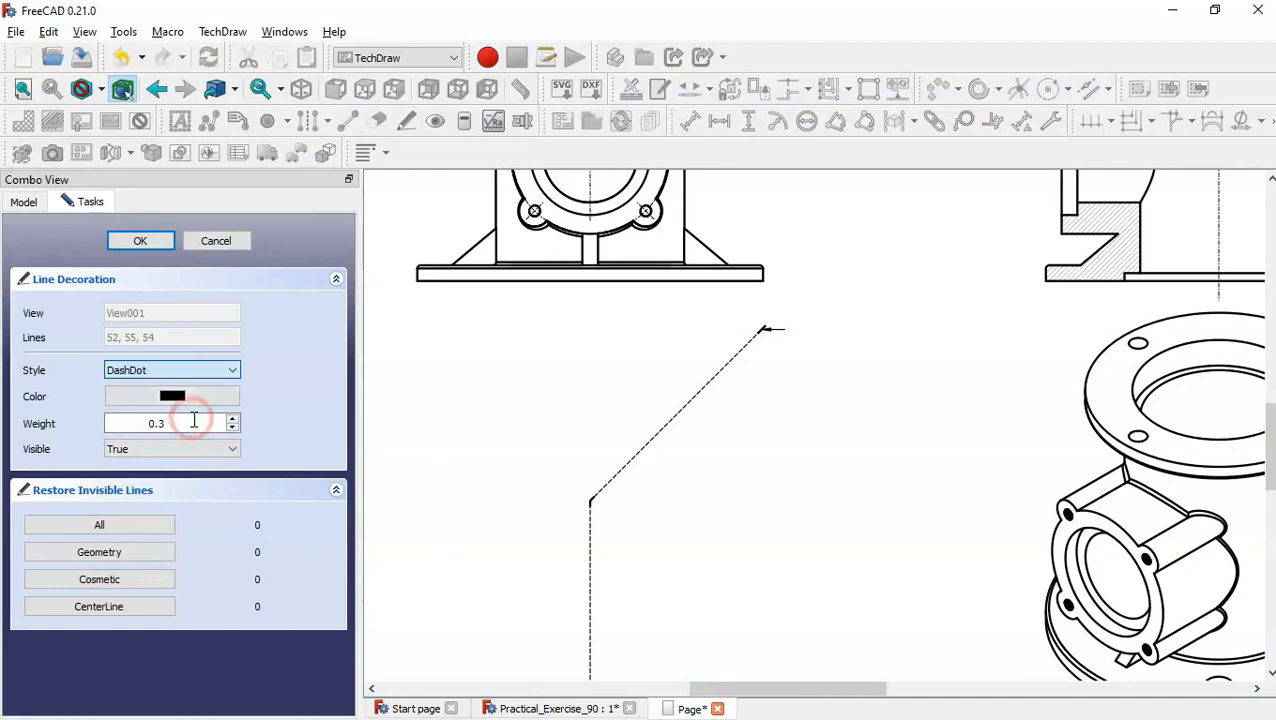
pyautogui.click(141, 240)
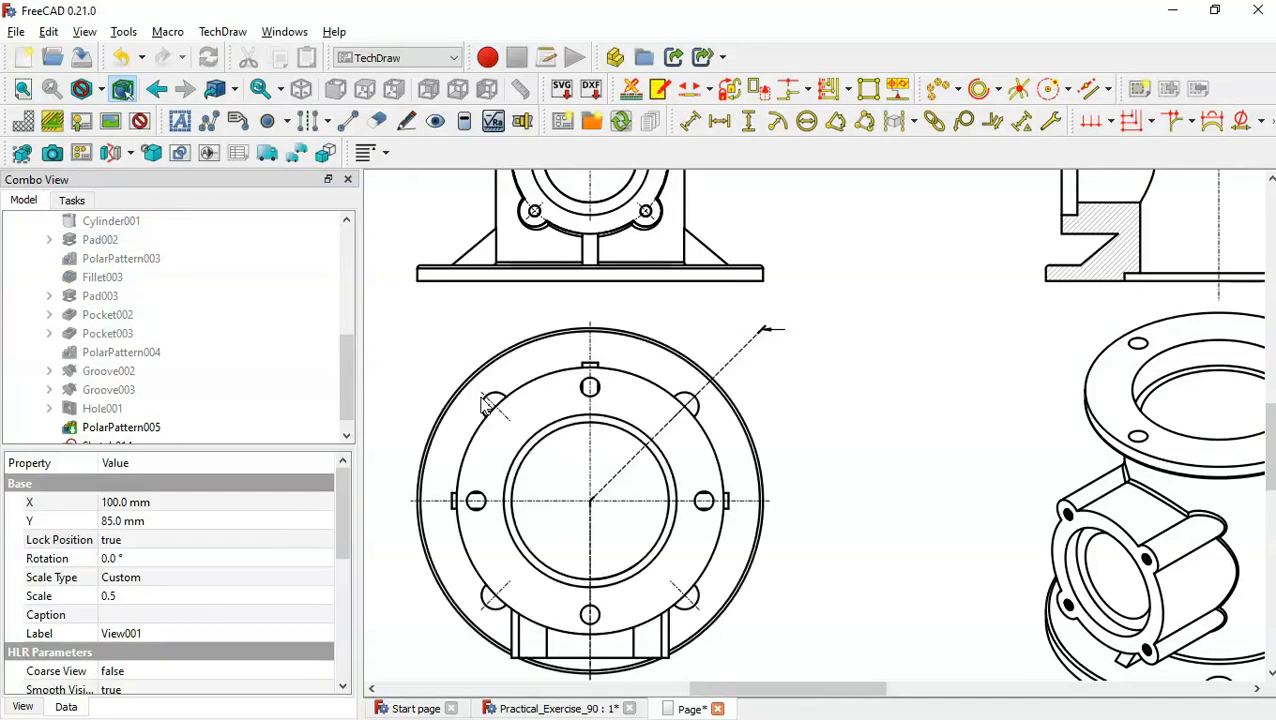
pyautogui.click(403, 322)
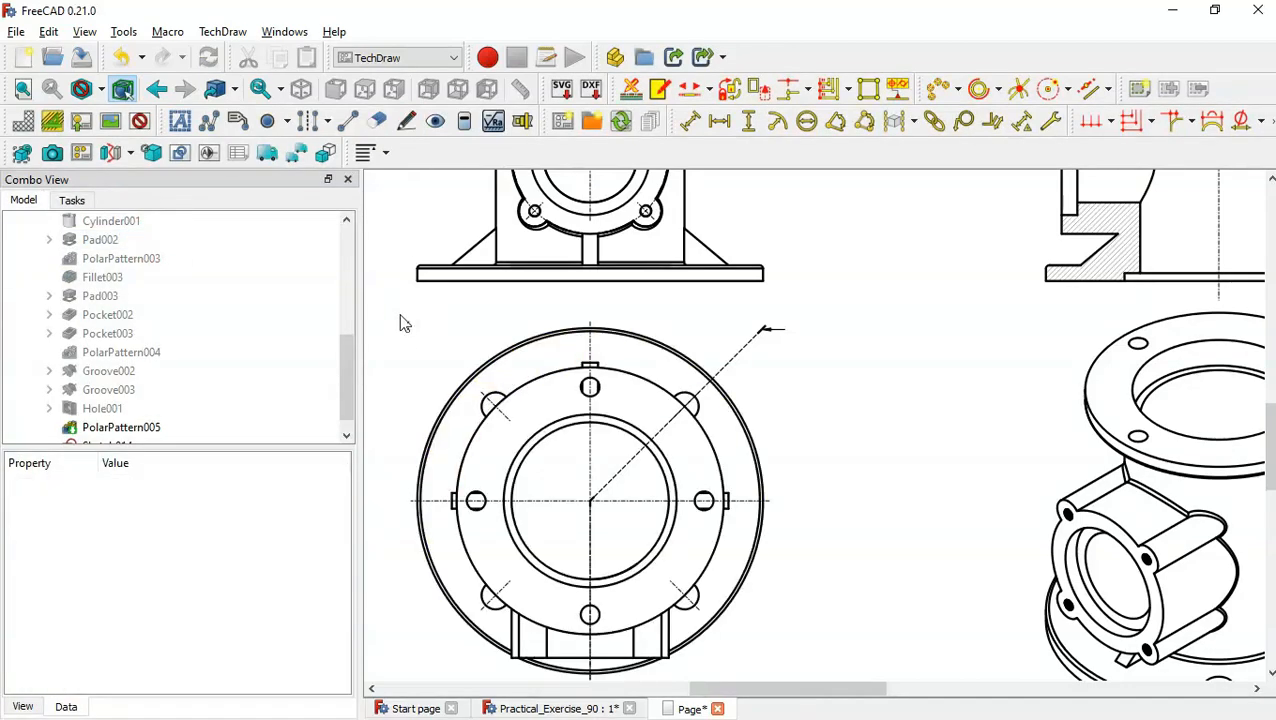
# Step: Add bolt circle centerlines through the four upper flange holes in the plan view
pyautogui.click(590, 387)
pyautogui.keyDown('ctrl'); pyautogui.click(476, 501); pyautogui.keyUp('ctrl')
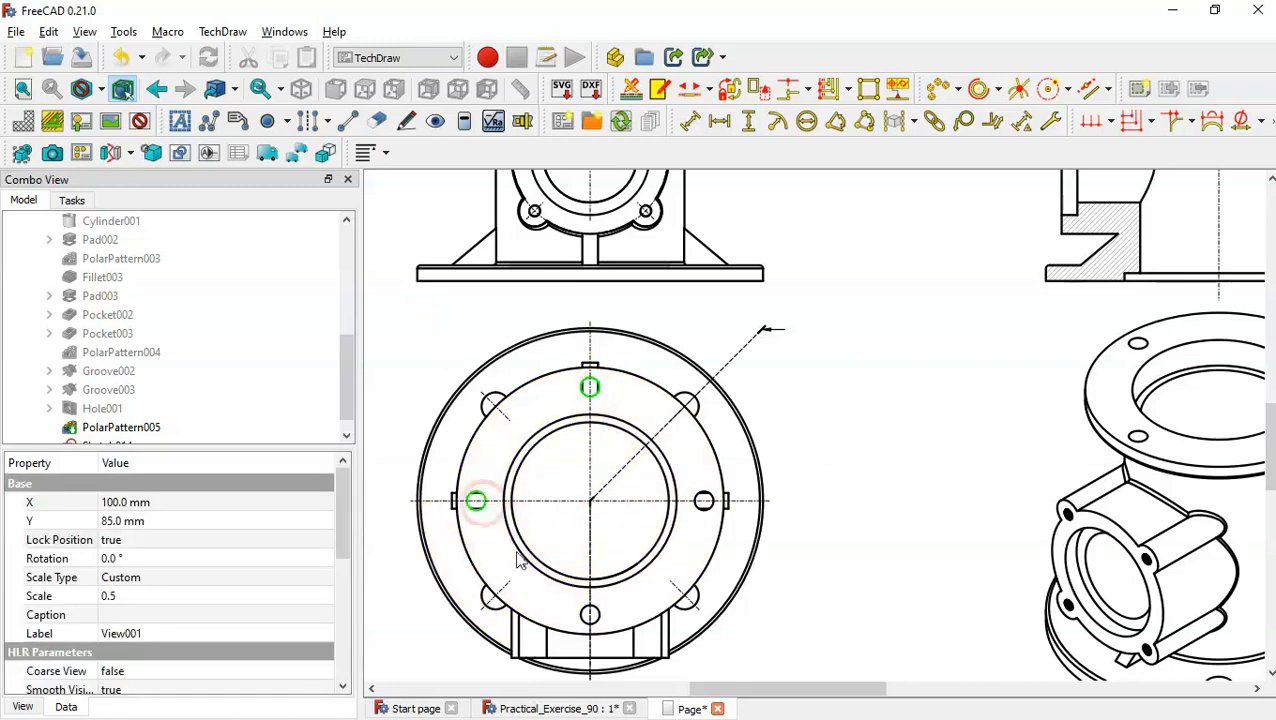
pyautogui.keyDown('ctrl'); pyautogui.click(590, 612); pyautogui.keyUp('ctrl')
pyautogui.keyDown('ctrl'); pyautogui.click(702, 503); pyautogui.keyUp('ctrl')
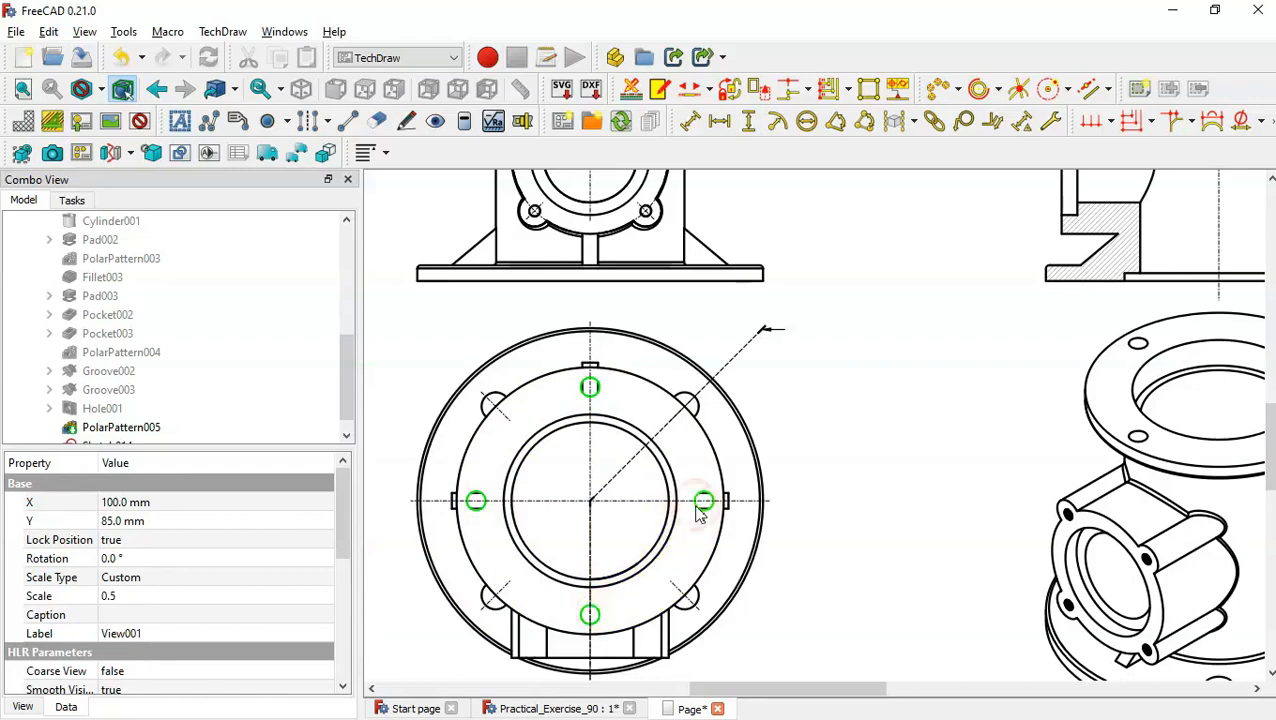
pyautogui.click(940, 93)
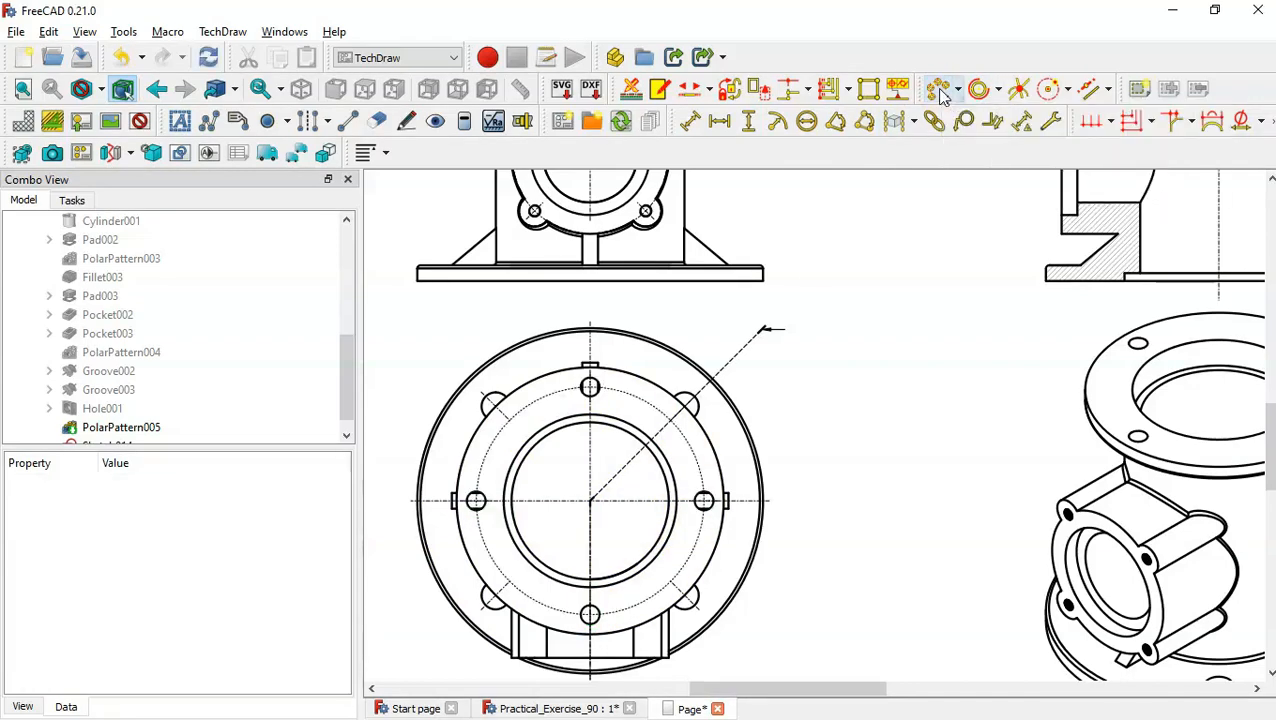
# Step: Set the line style of the upper flange's bolt circle in the plan view to DashDot
pyautogui.click(407, 121)
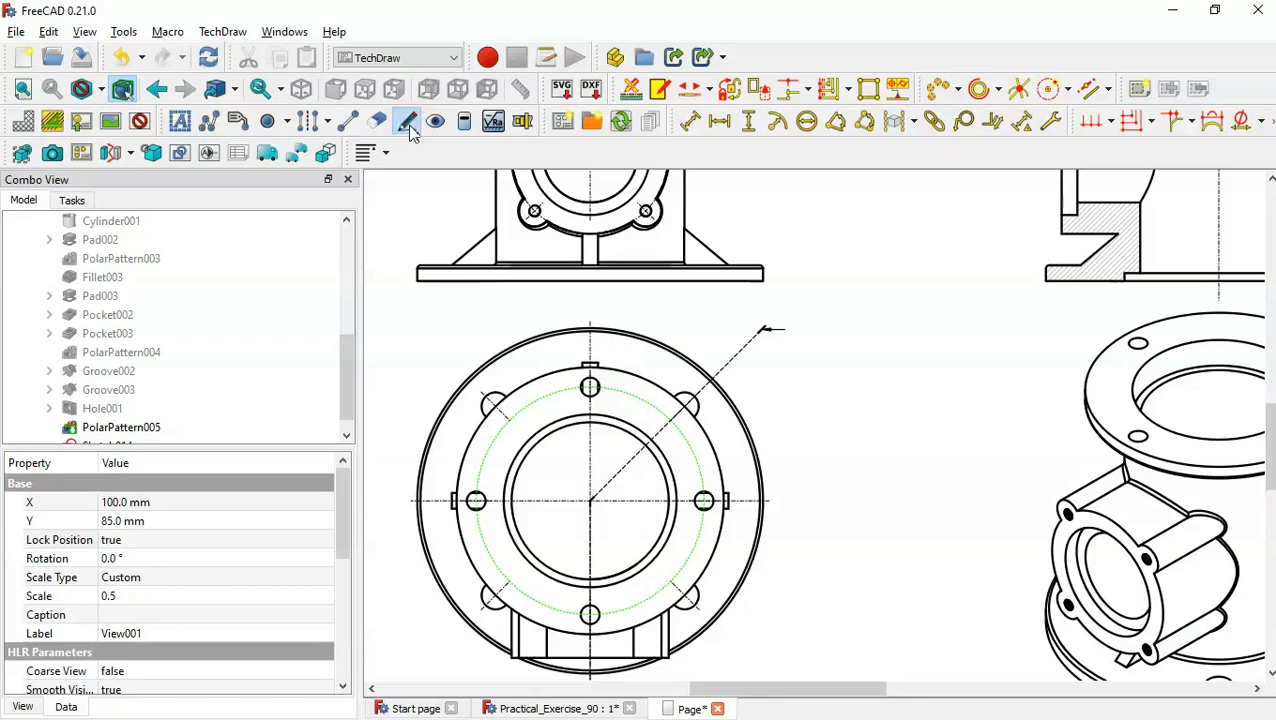
pyautogui.click(197, 371)
pyautogui.click(196, 421)
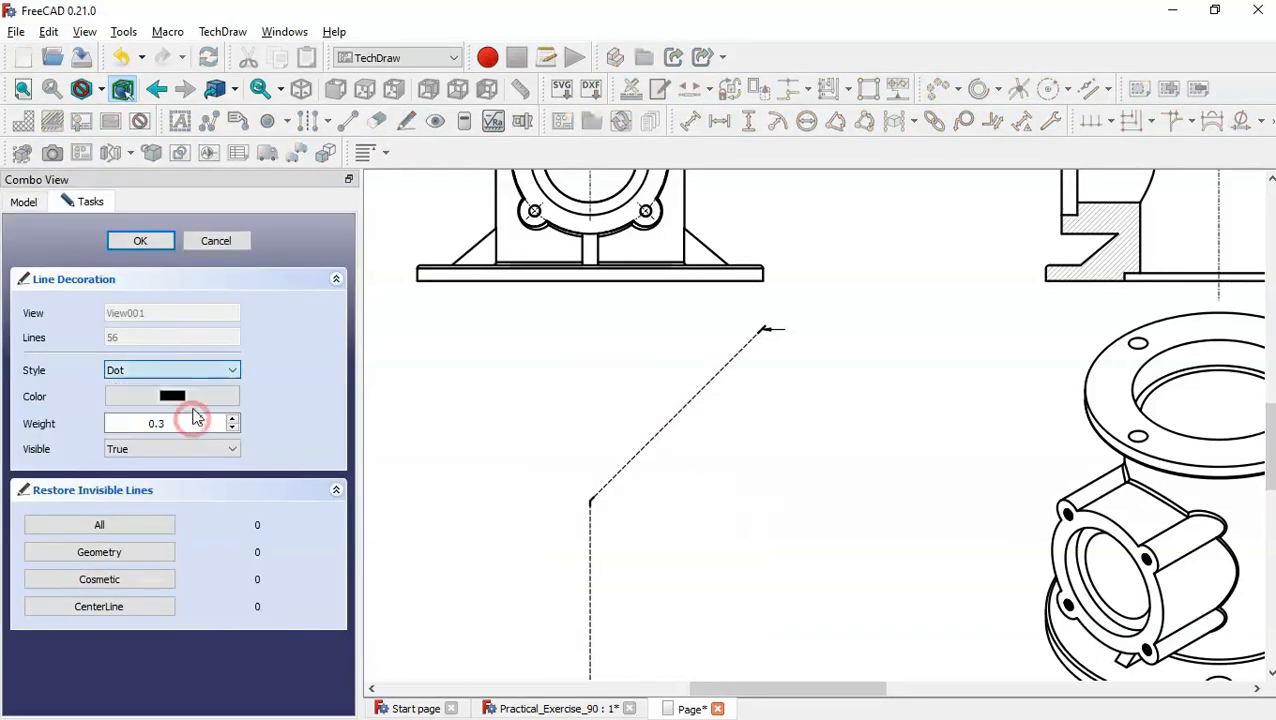
pyautogui.click(145, 242)
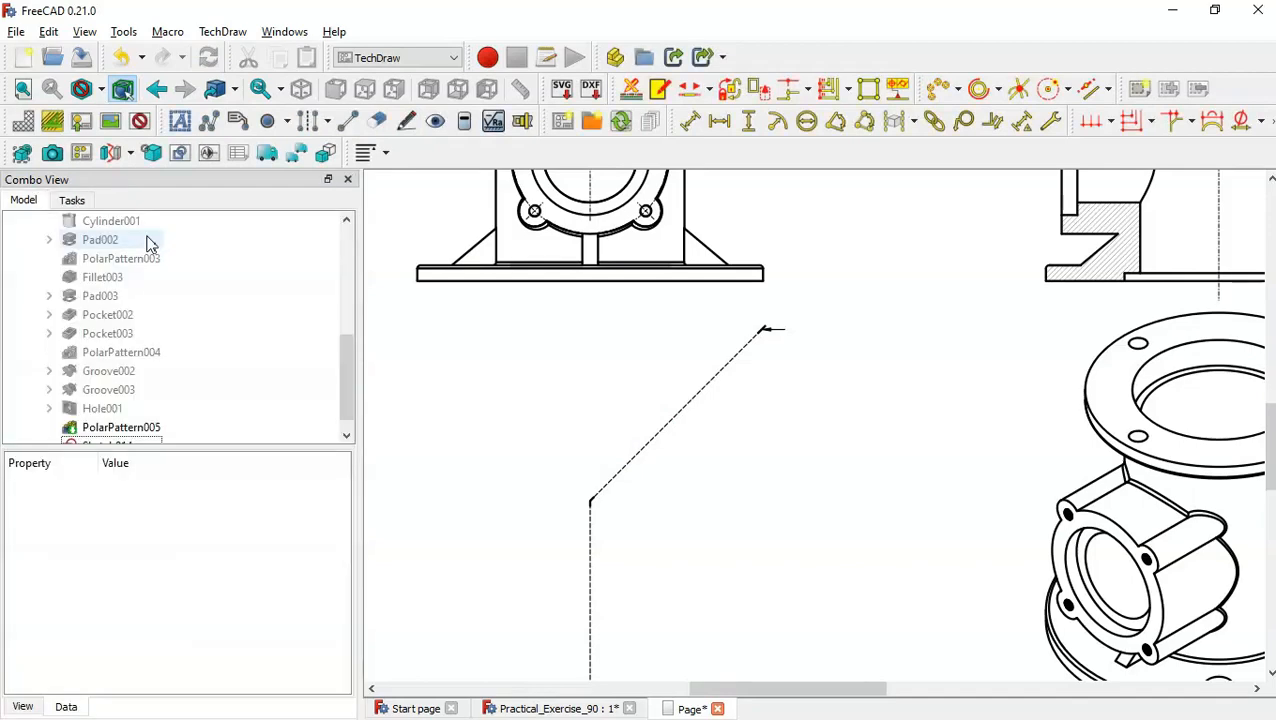
pyautogui.click(436, 440)
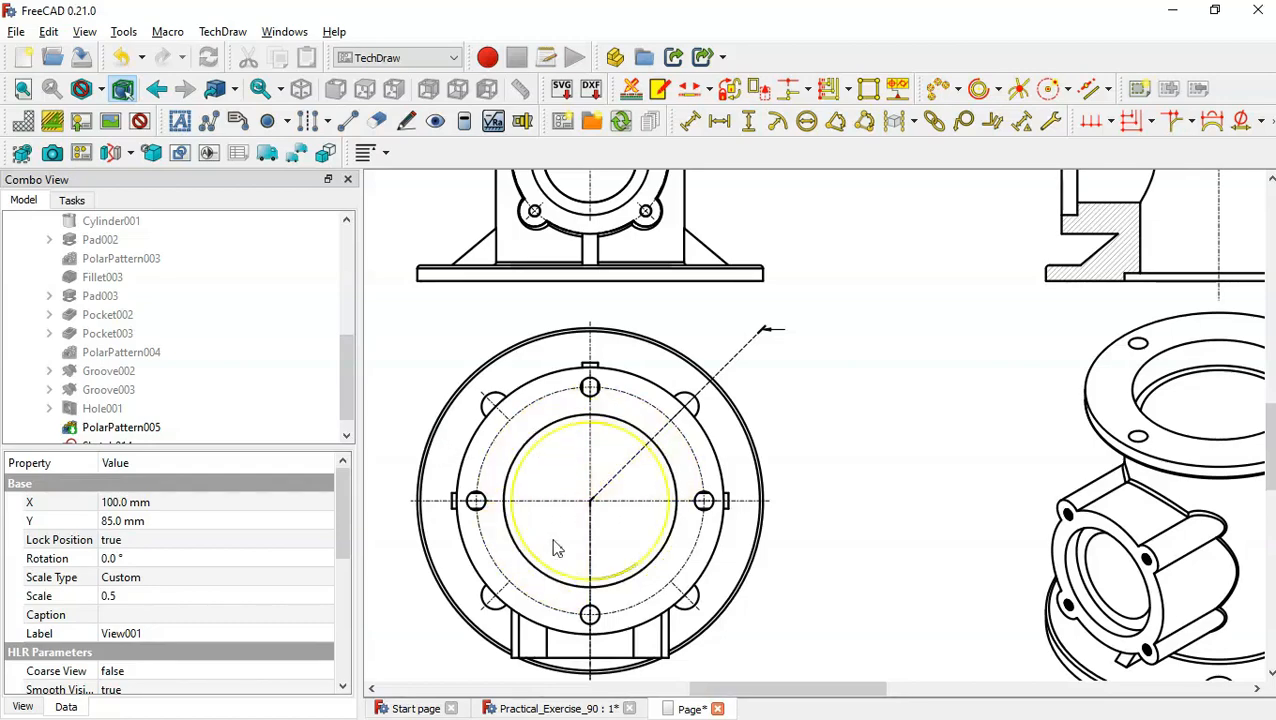
pyautogui.scroll(-3, 458, 590)
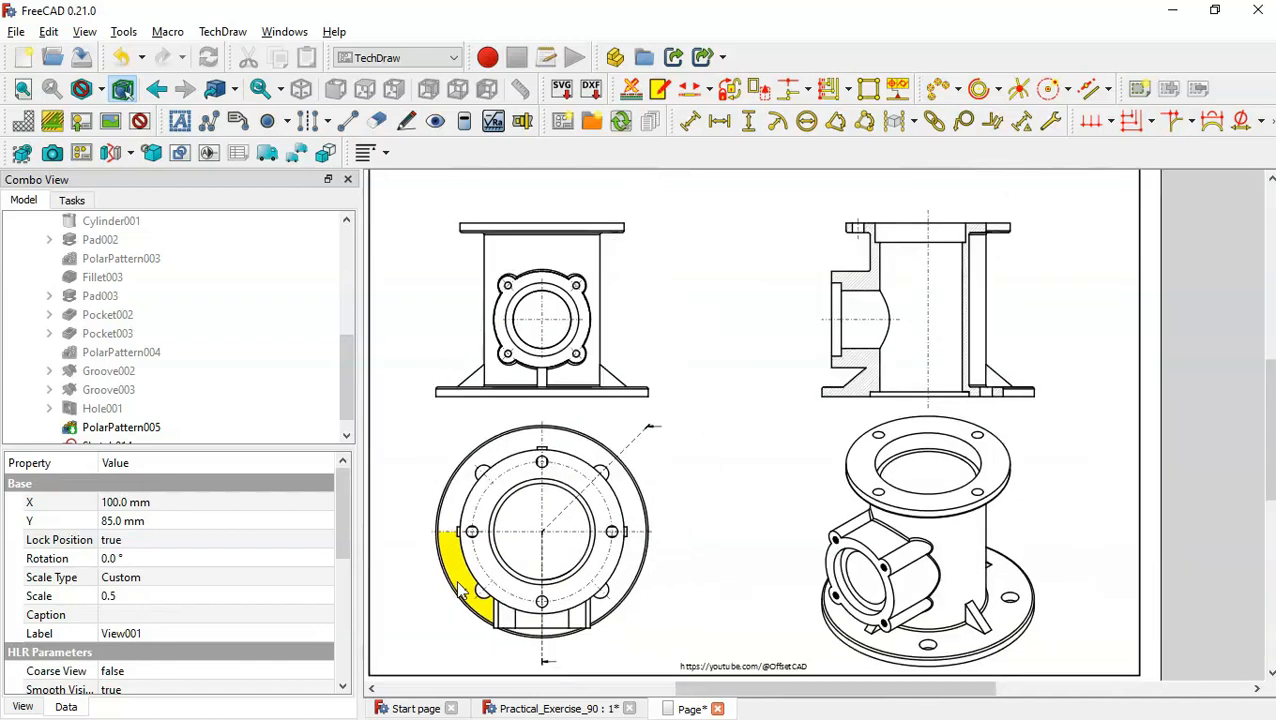
pyautogui.scroll(-2, 458, 590)
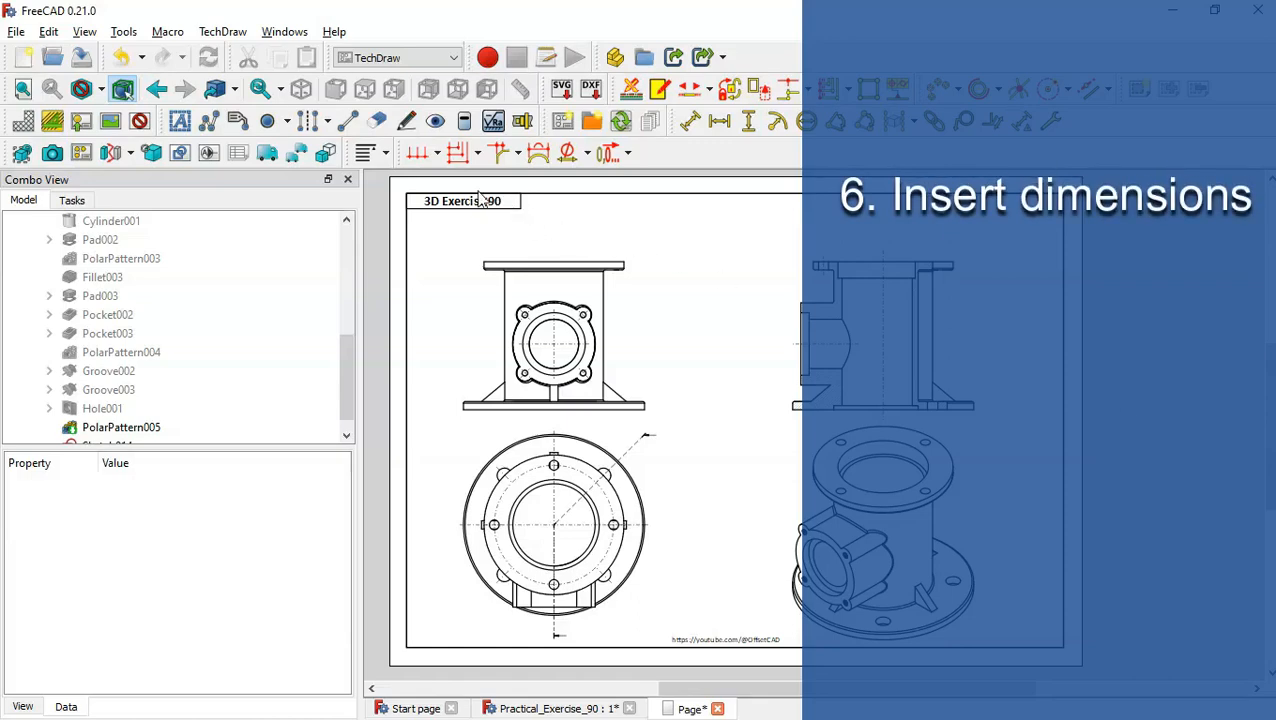
# Step: Add a horizontal dimension to the upper flange's top edge in the front view and place it above the flange
pyautogui.scroll(3, 480, 198)
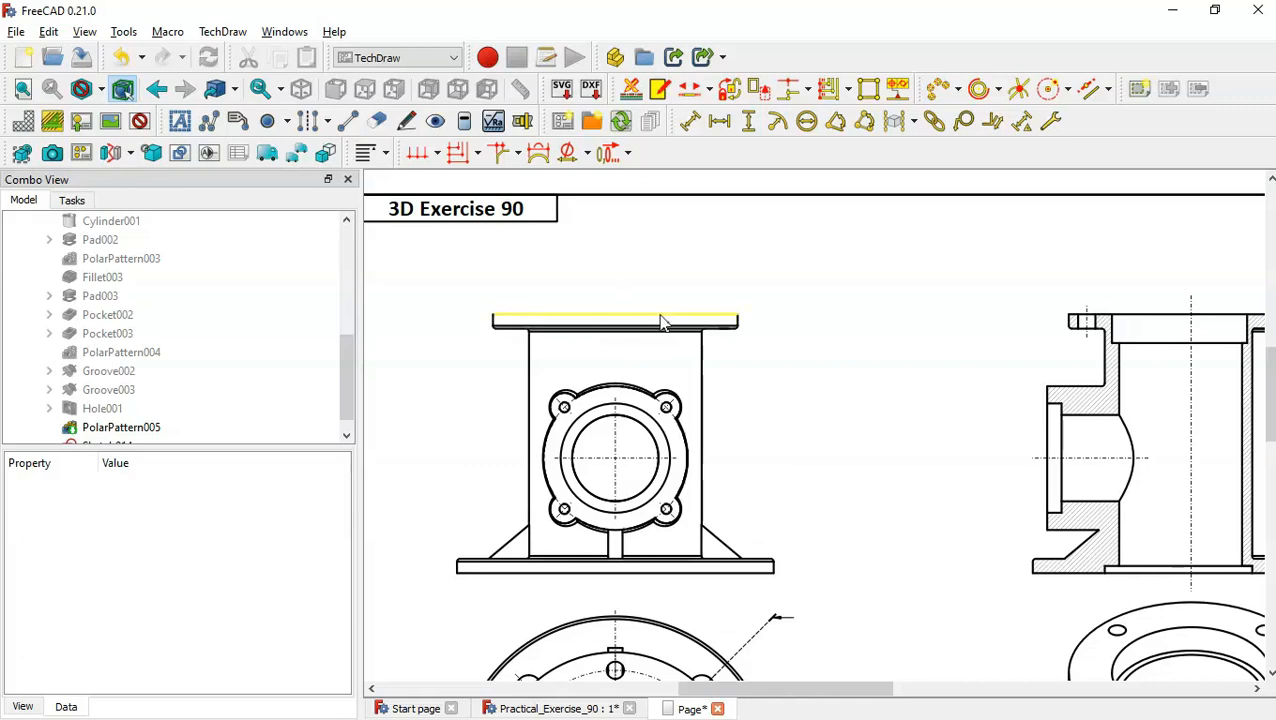
pyautogui.click(792, 341)
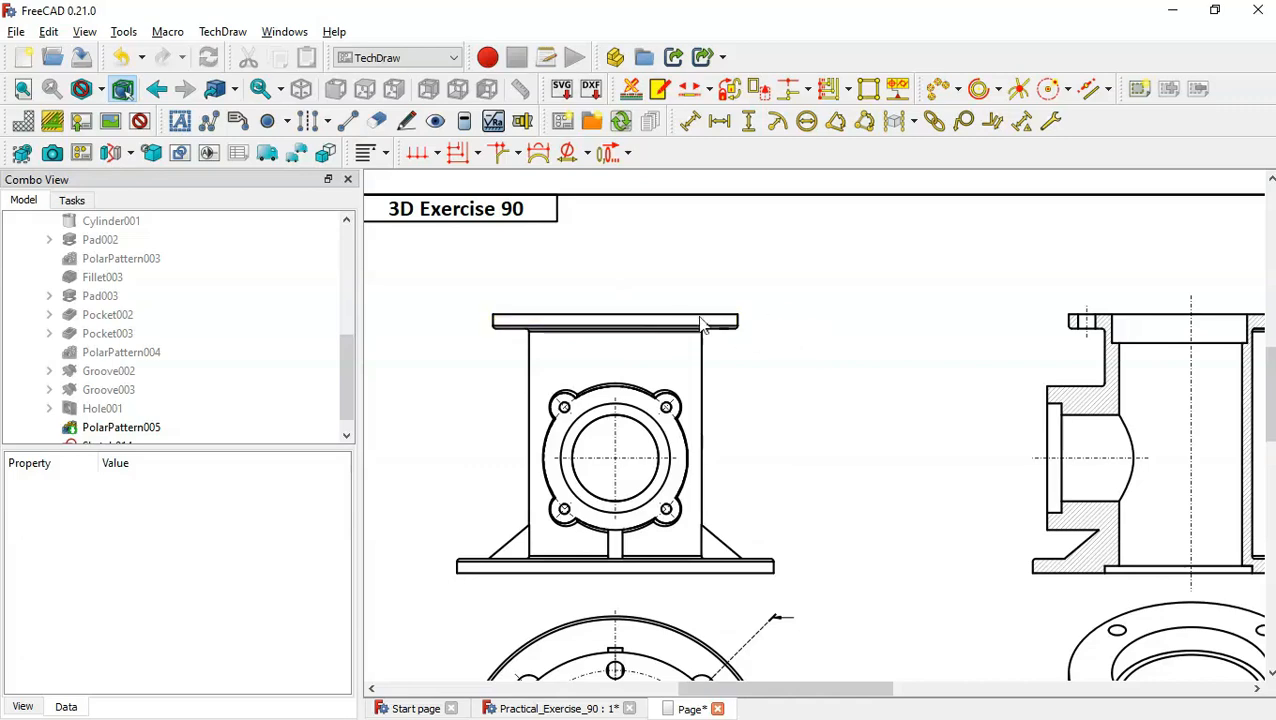
pyautogui.click(637, 318)
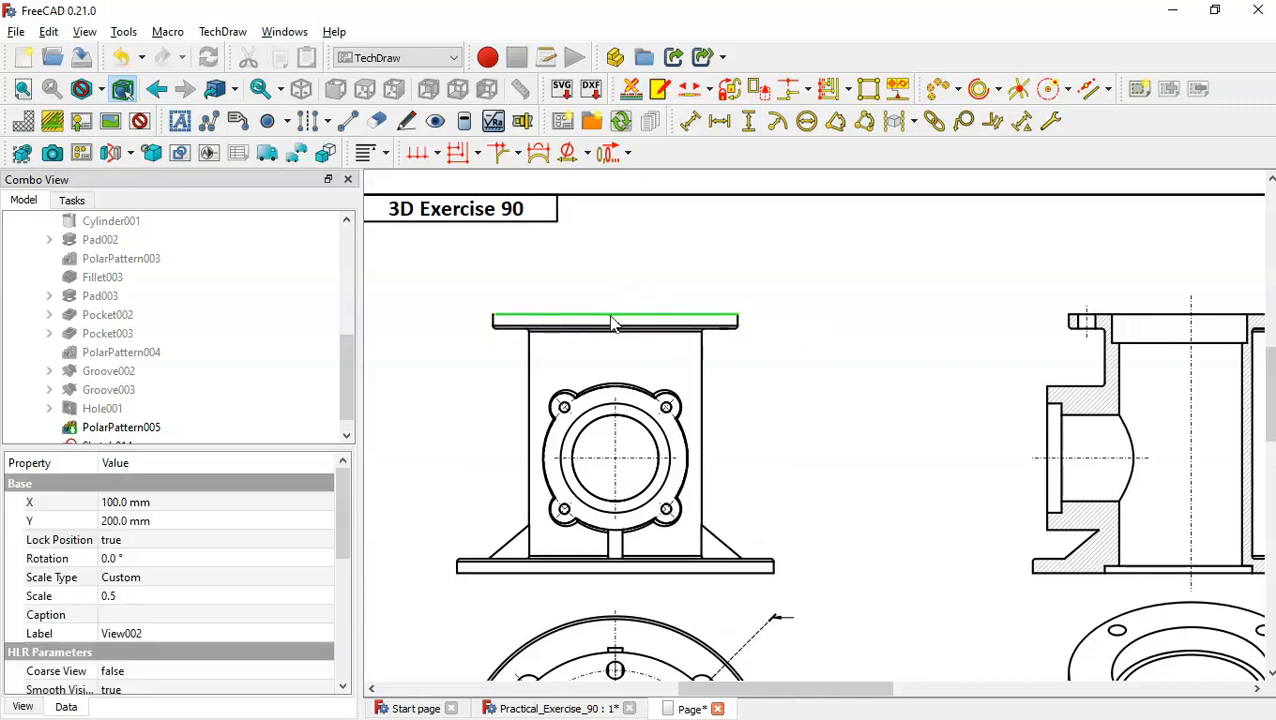
pyautogui.click(720, 124)
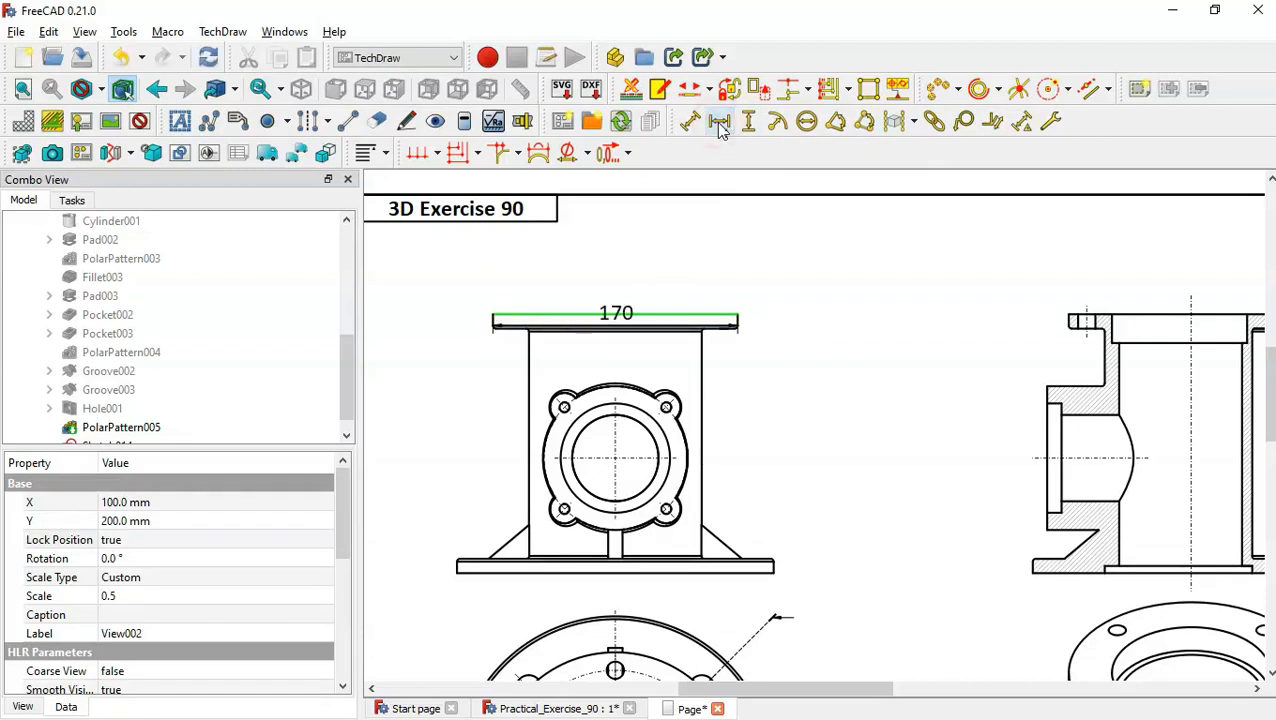
pyautogui.moveTo(615, 314); pyautogui.dragTo(613, 273)
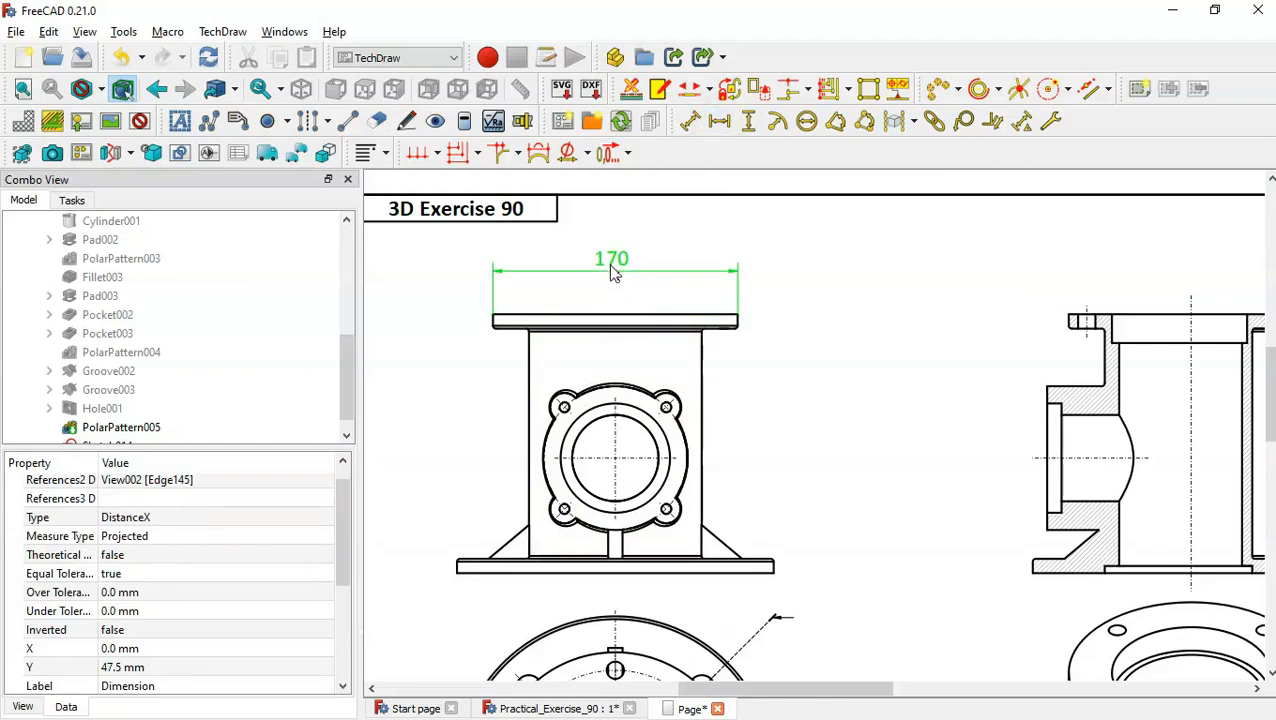
pyautogui.click(735, 265)
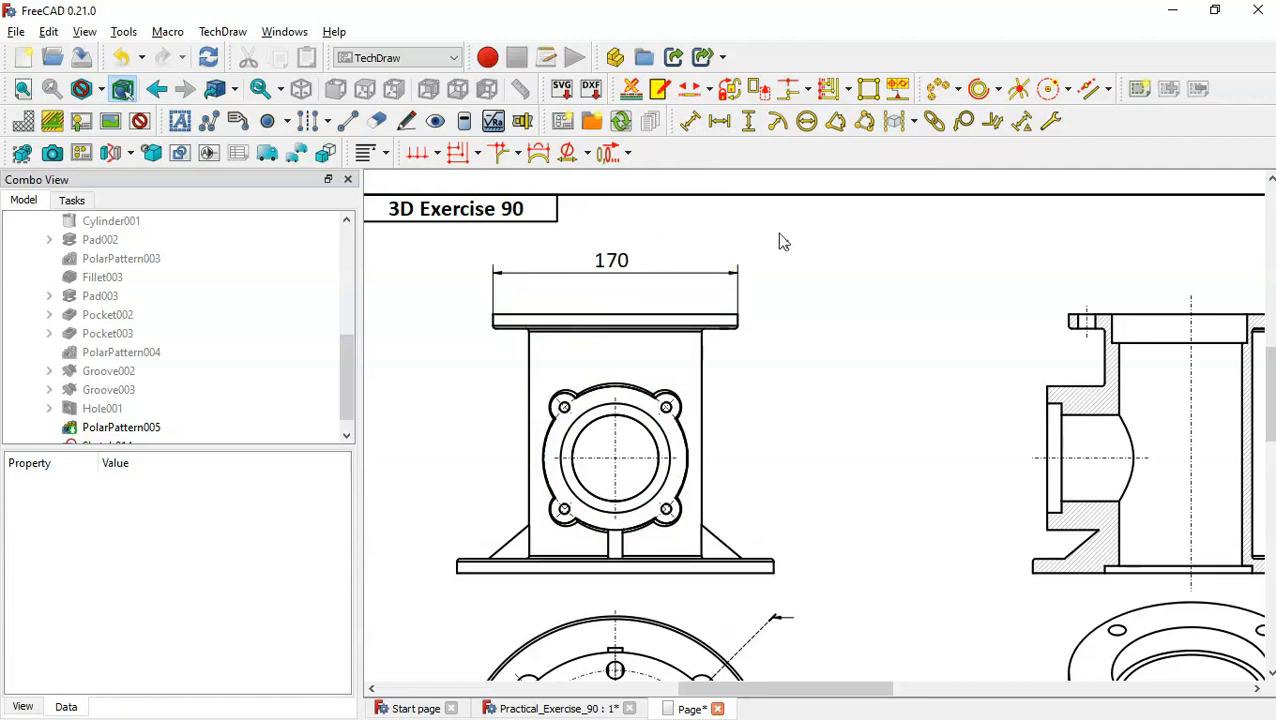
# Step: Insert a diameter prefix (⌀) on the upper flange's horizontal dimension in the front view
pyautogui.click(611, 262)
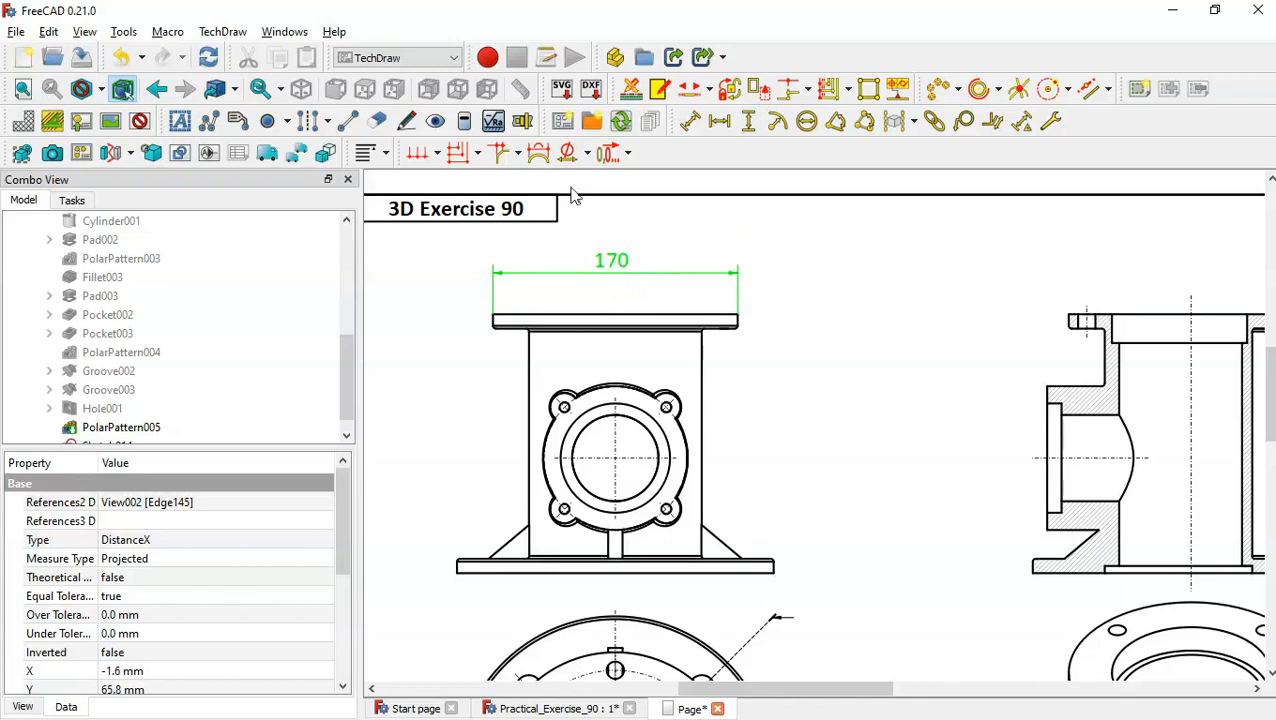
pyautogui.click(568, 155)
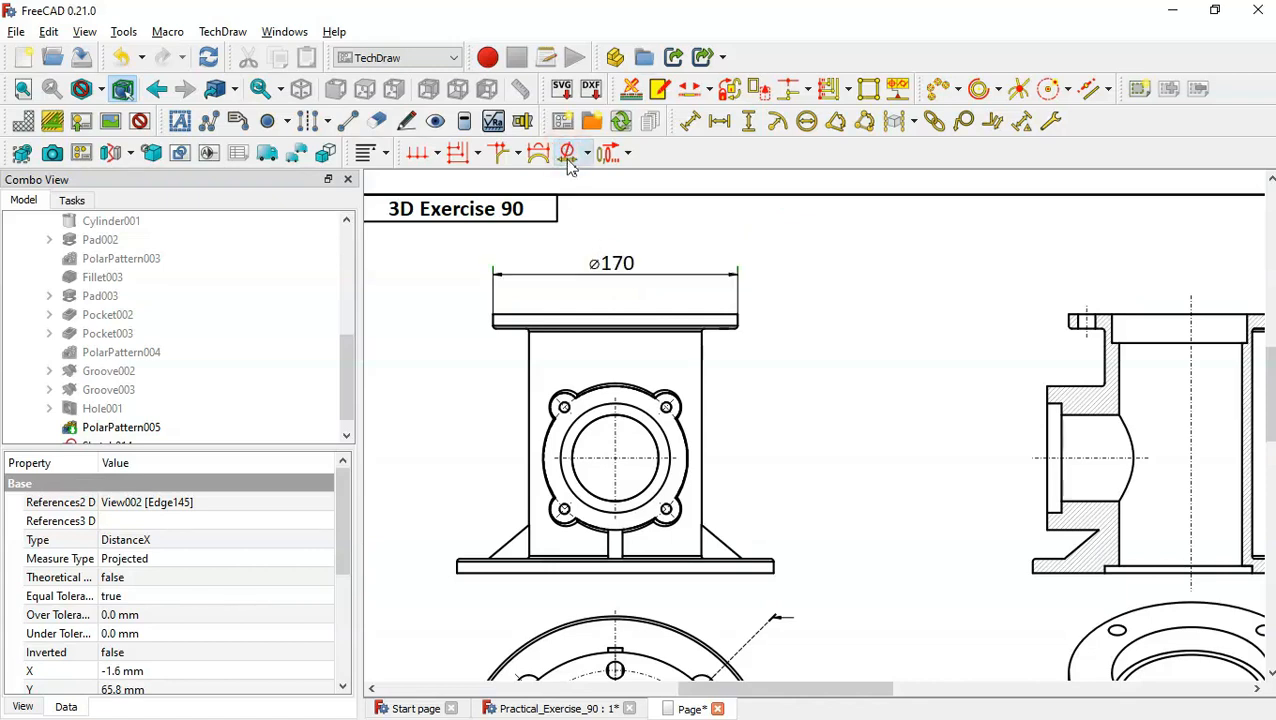
pyautogui.click(592, 268)
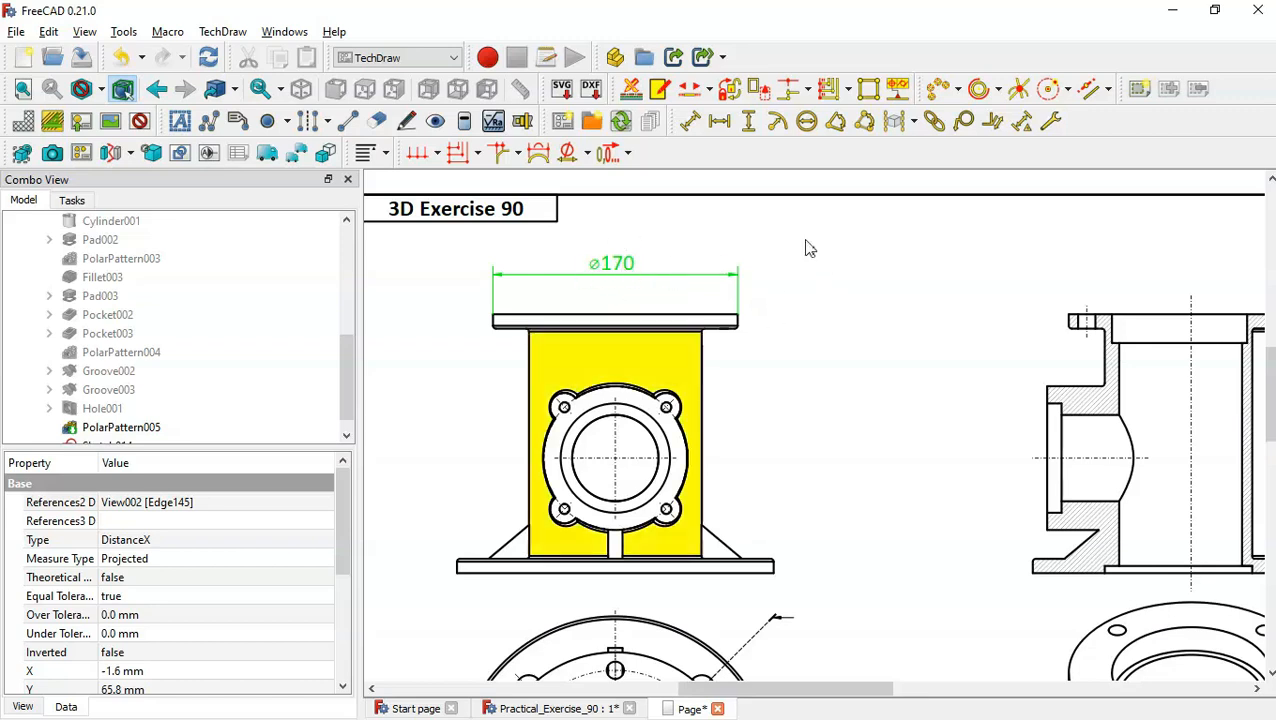
pyautogui.click(830, 283)
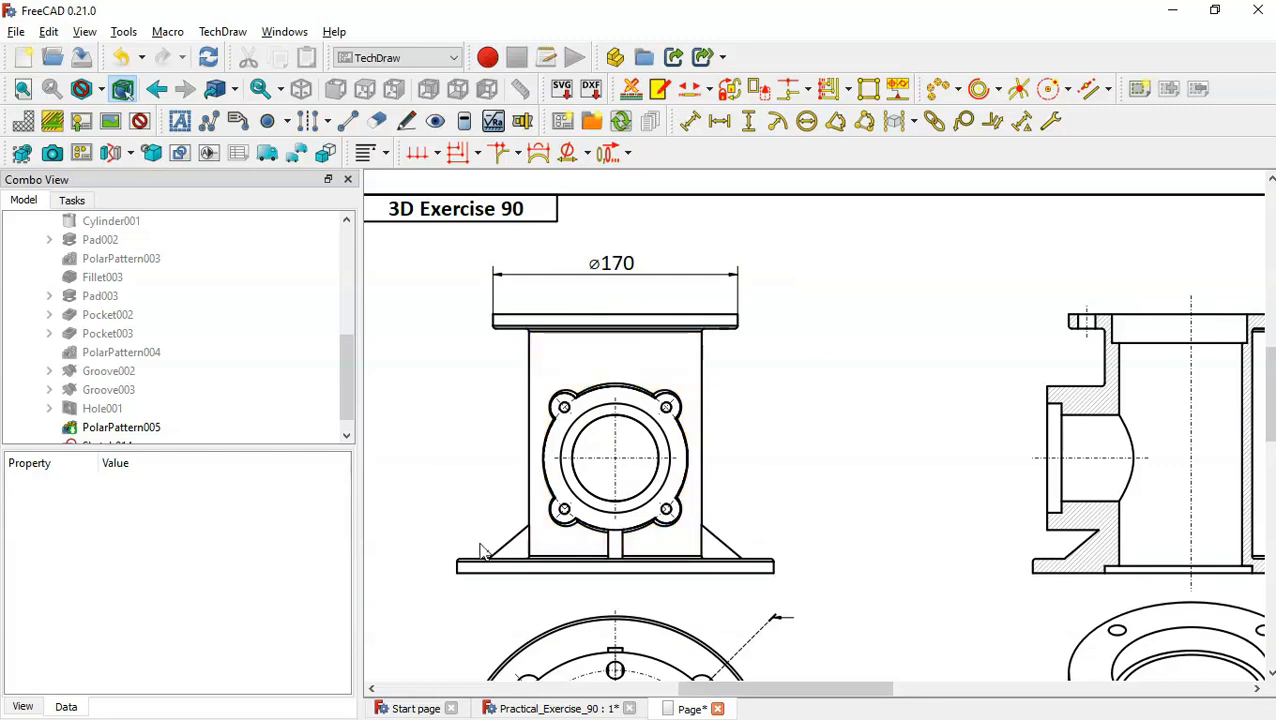
# Step: Add a vertical dimension for the housing's overall height in the front view and place it left of the view
pyautogui.click(521, 316)
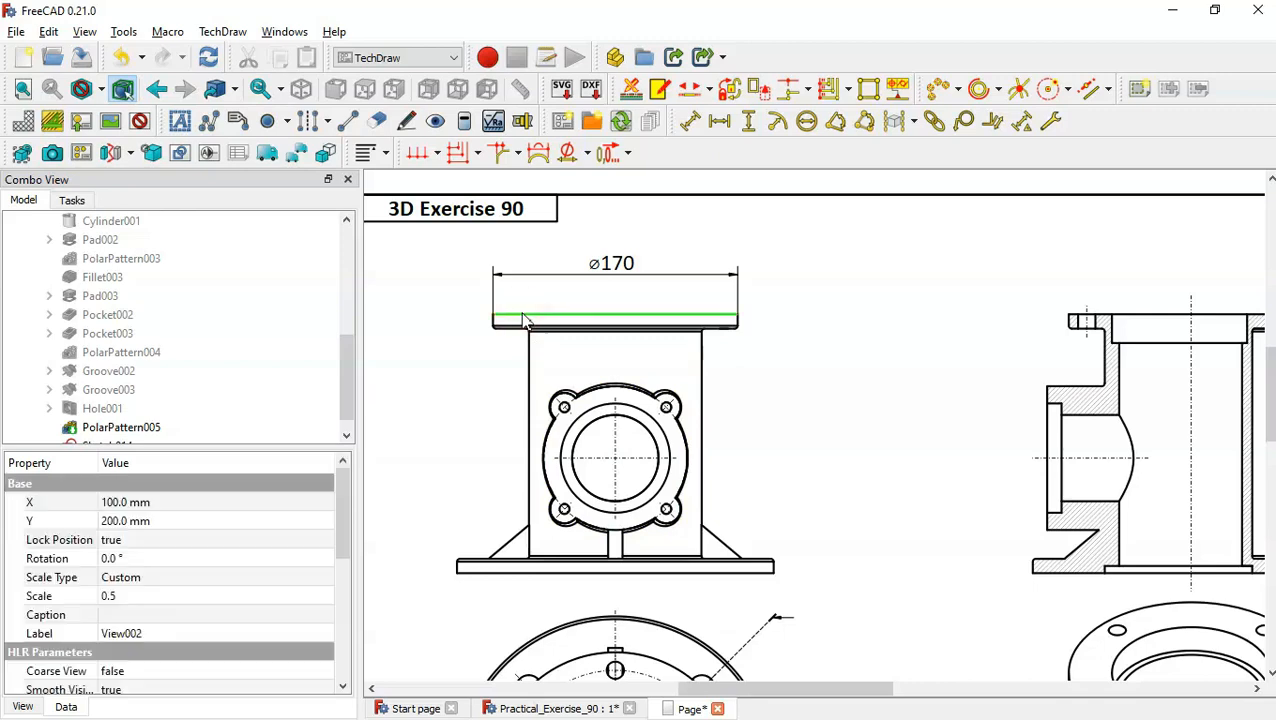
pyautogui.keyDown('ctrl'); pyautogui.click(522, 576); pyautogui.keyUp('ctrl')
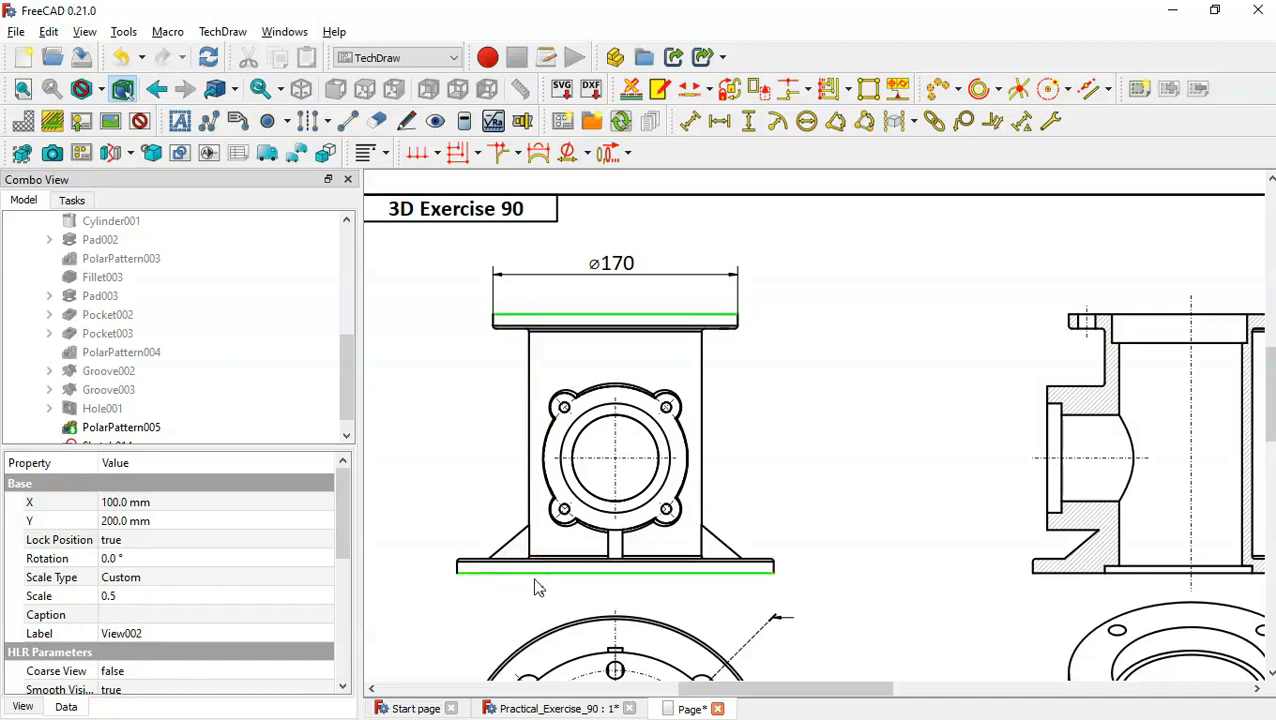
pyautogui.click(748, 128)
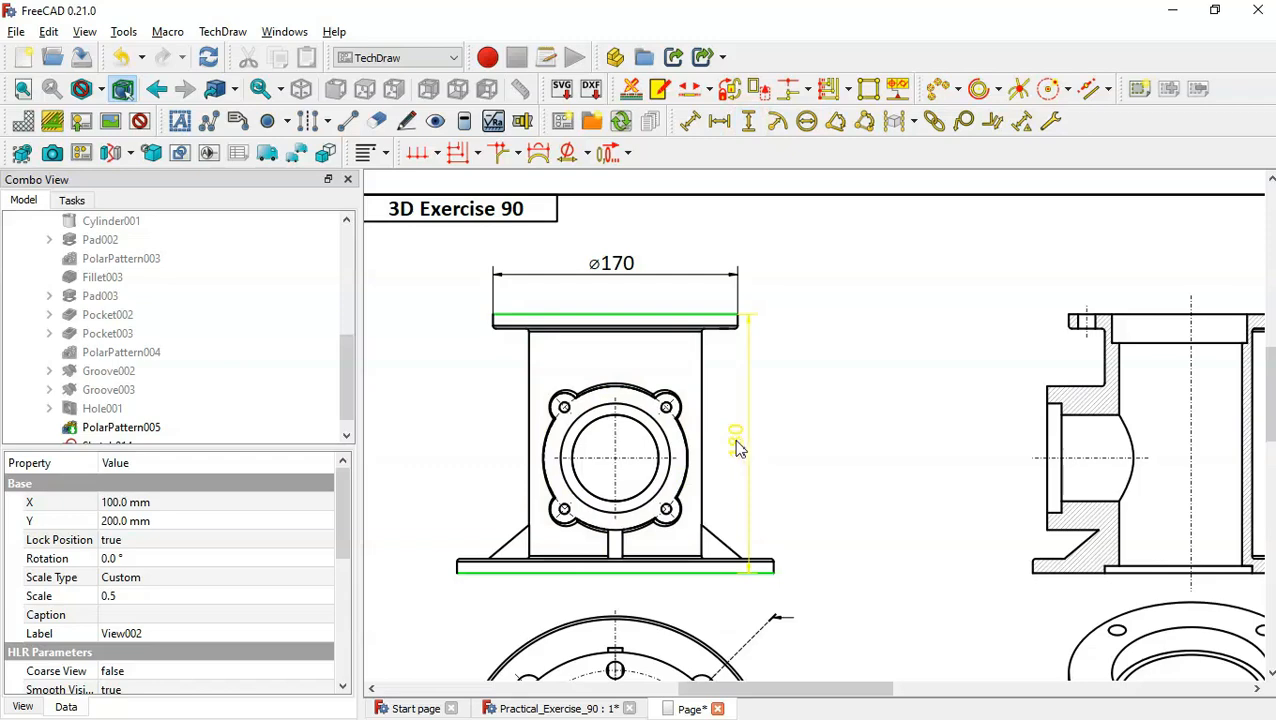
pyautogui.moveTo(737, 447); pyautogui.dragTo(395, 449)
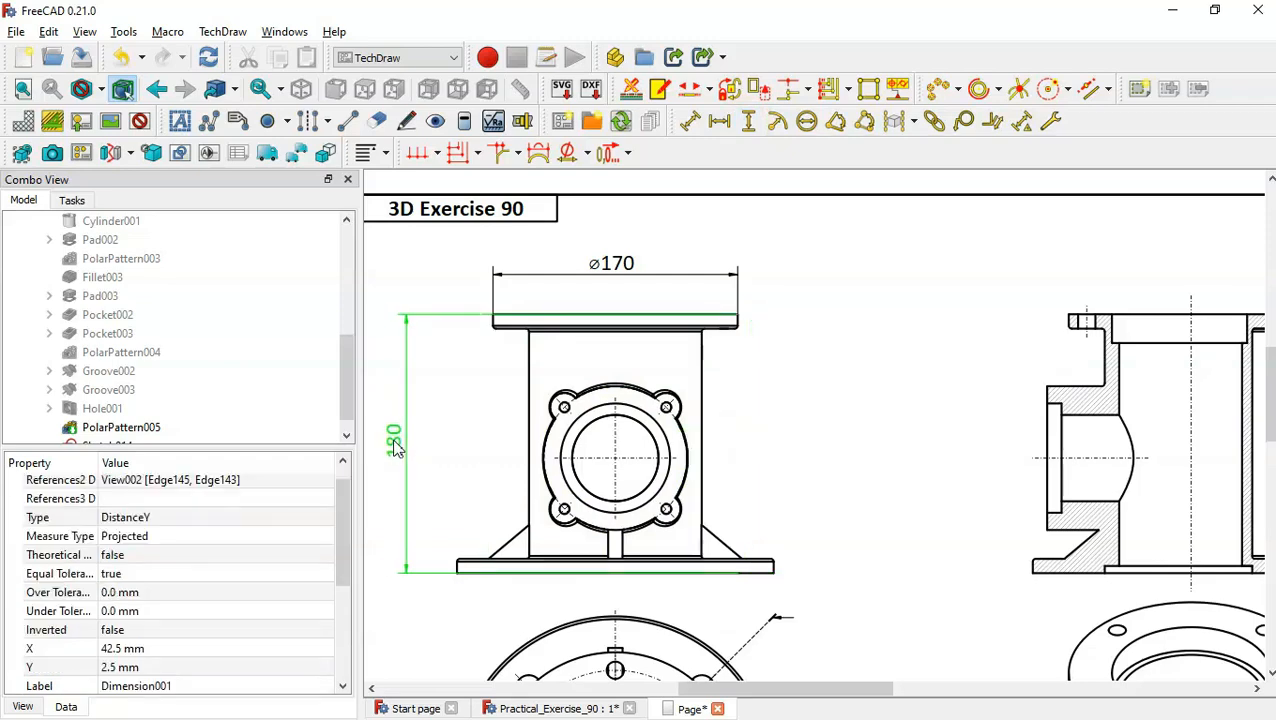
pyautogui.click(858, 441)
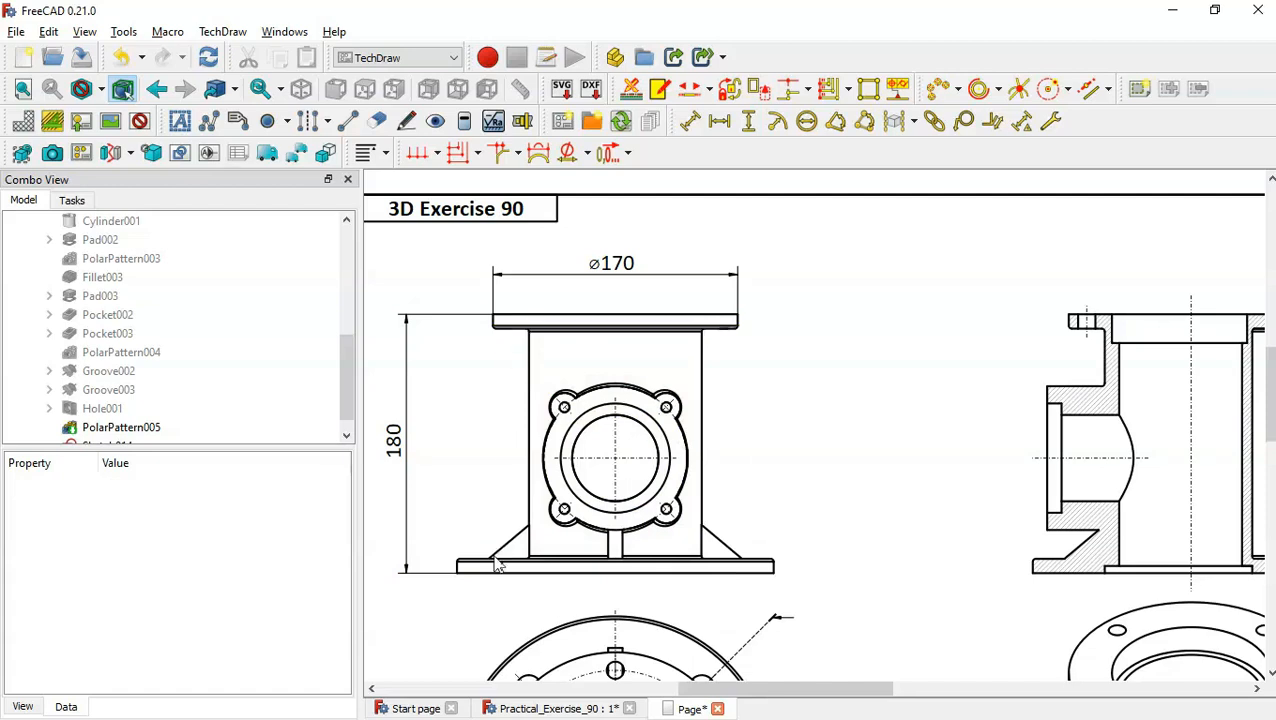
pyautogui.click(800, 378)
# Step: Add a vertical dimension from the upper flange's underside to the base flange's top face, placed inside the overall height dimension
pyautogui.click(510, 337)
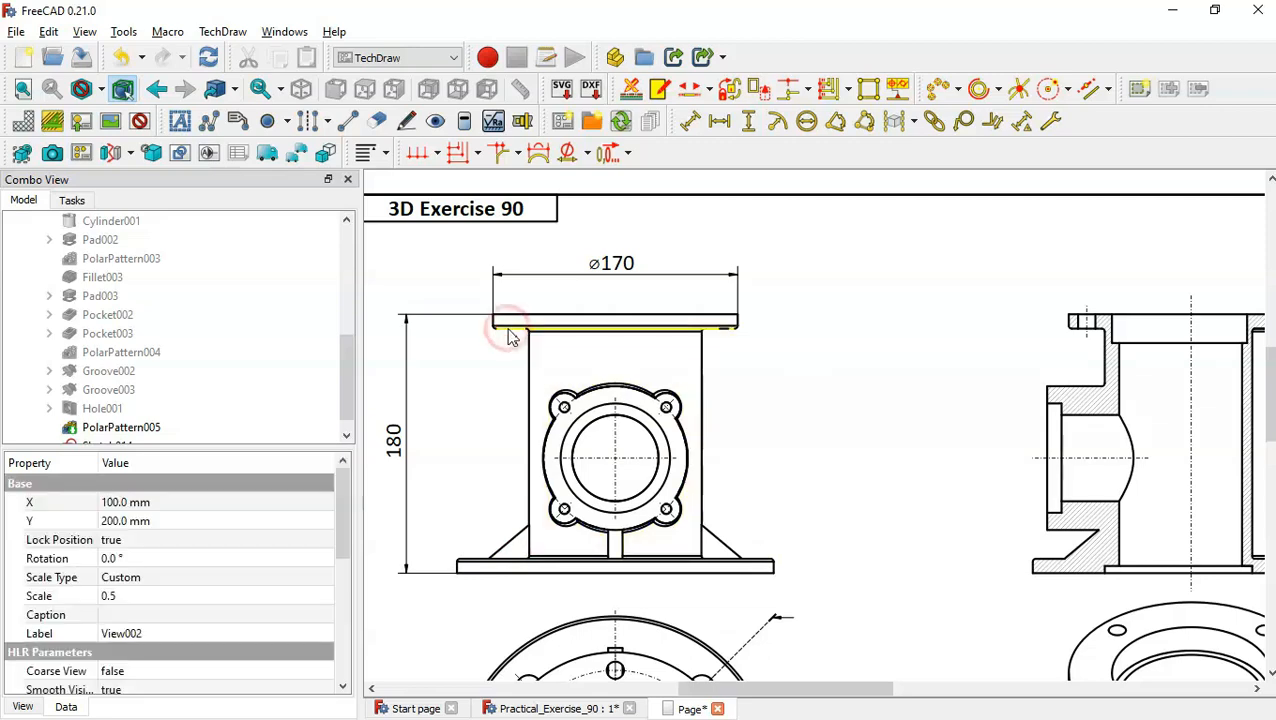
pyautogui.click(502, 561)
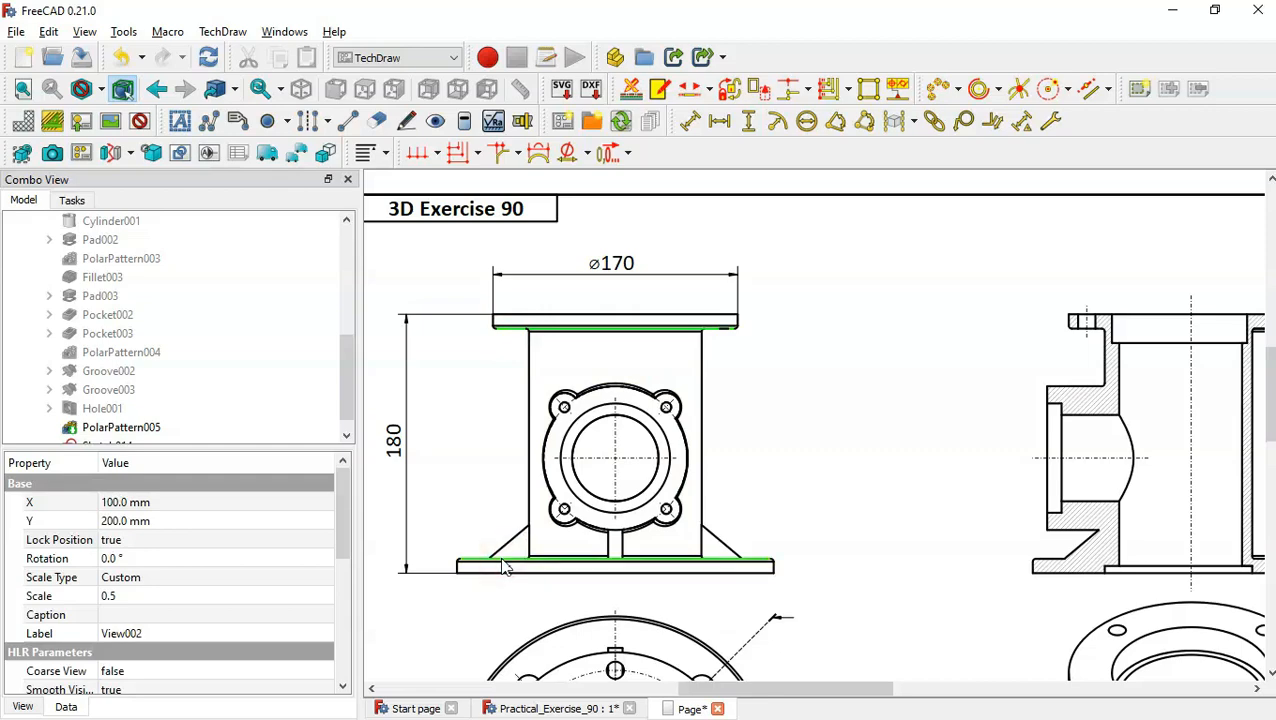
pyautogui.click(750, 124)
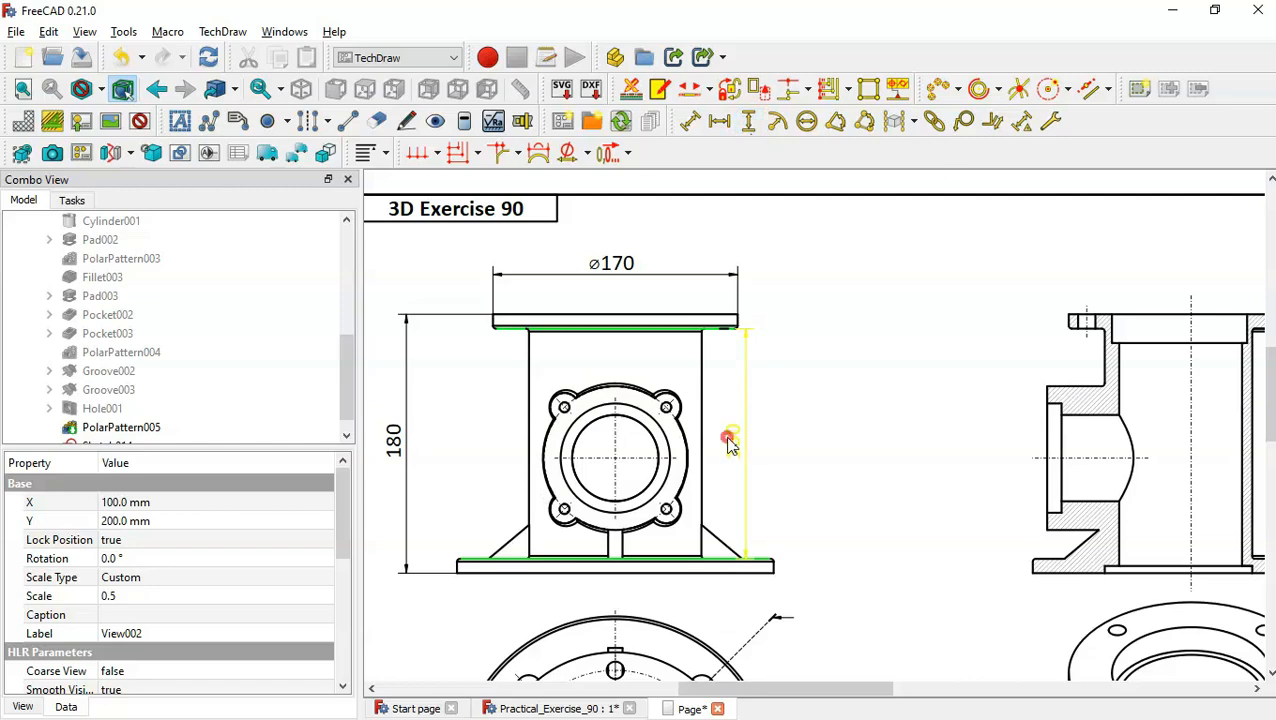
pyautogui.moveTo(730, 443); pyautogui.dragTo(432, 437)
pyautogui.click(917, 389)
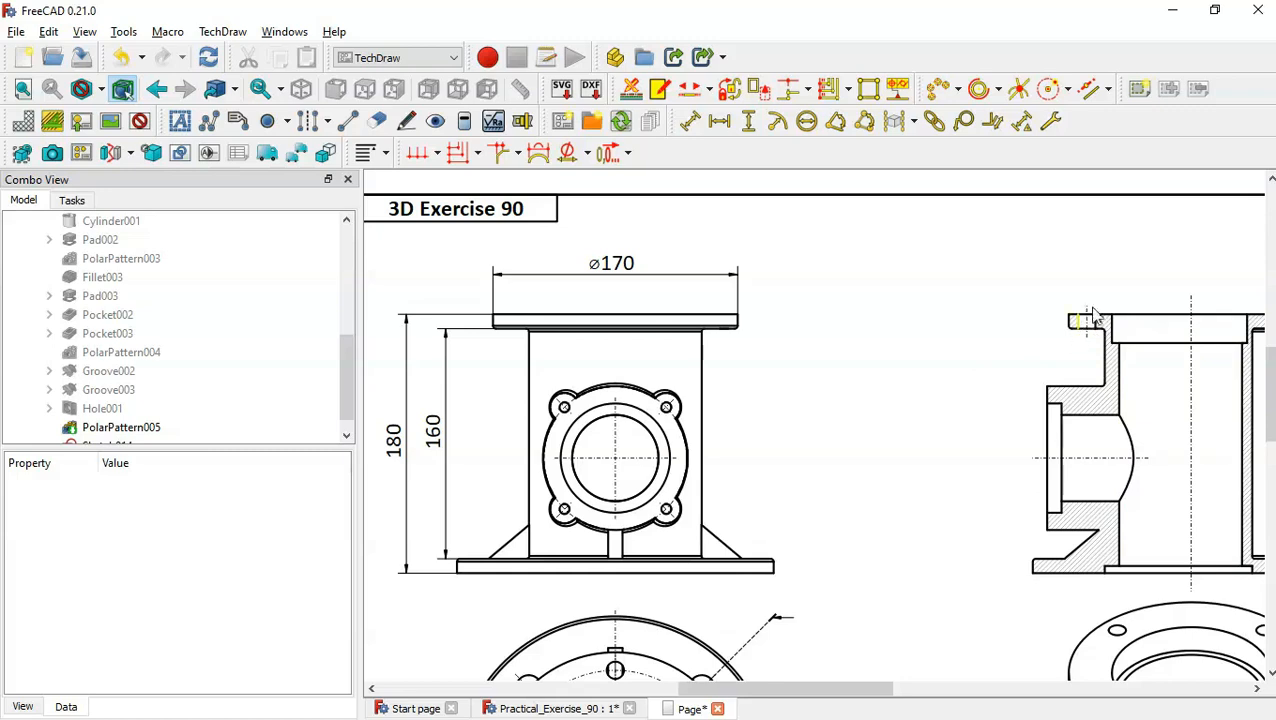
# Step: Add a vertical dimension for the upper flange's thickness in the section view and place it left of the flange
pyautogui.scroll(1, 1147, 310)
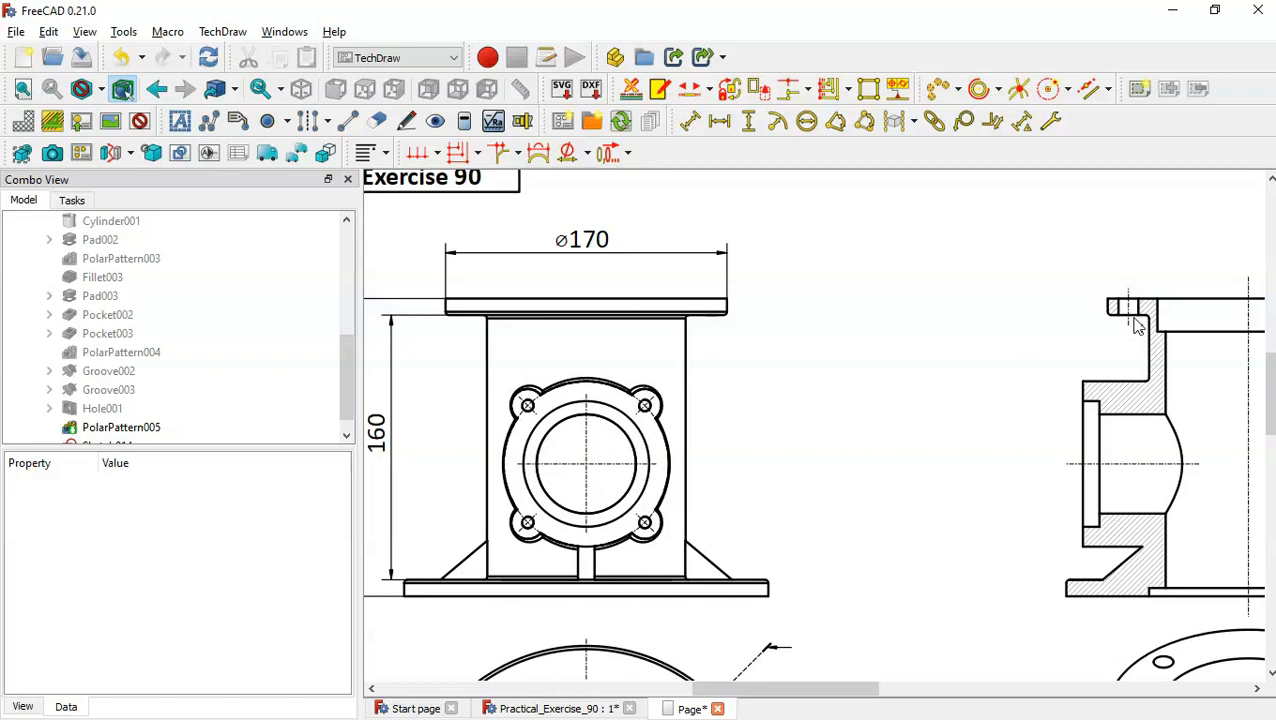
pyautogui.click(1132, 317)
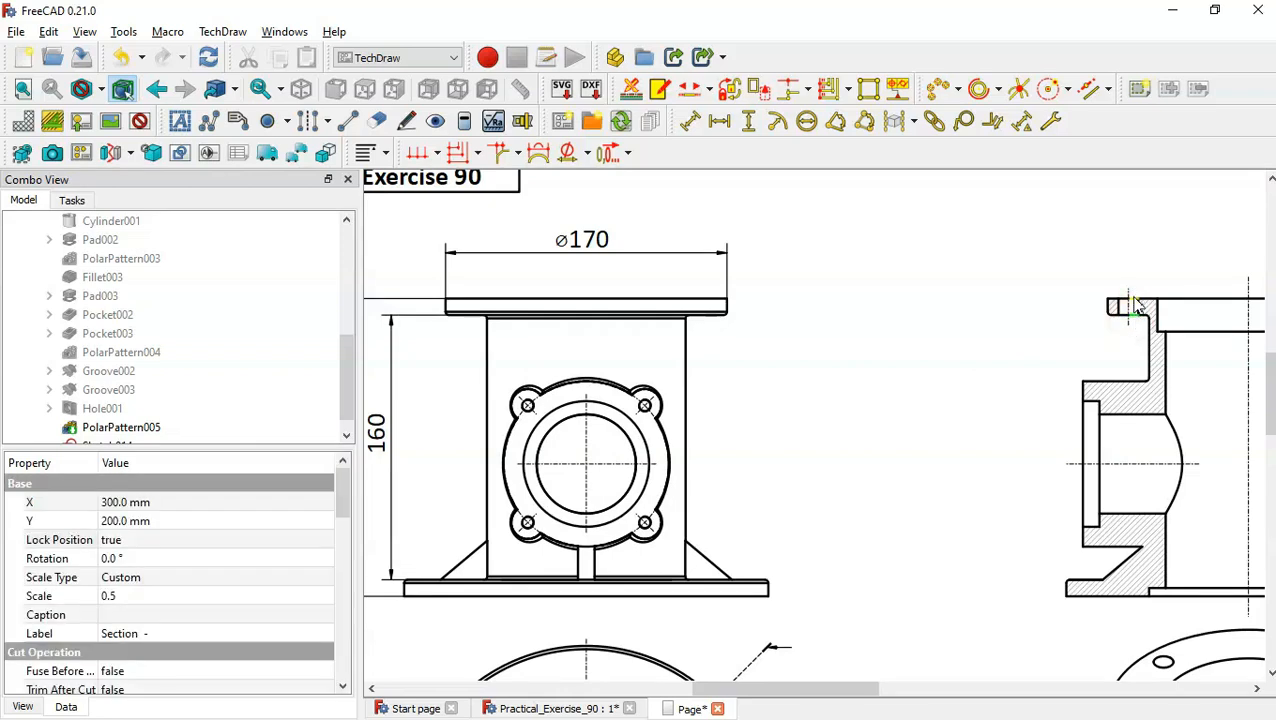
pyautogui.keyDown('ctrl'); pyautogui.click(1133, 300); pyautogui.keyUp('ctrl')
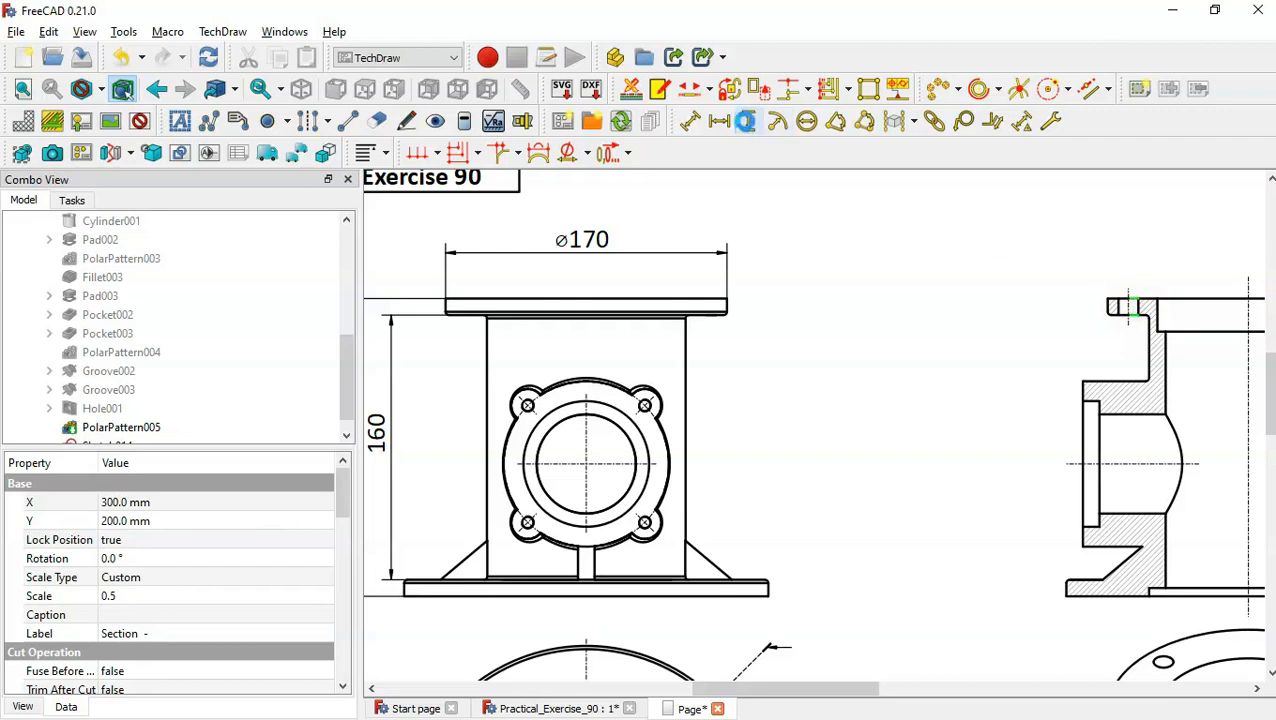
pyautogui.click(750, 124)
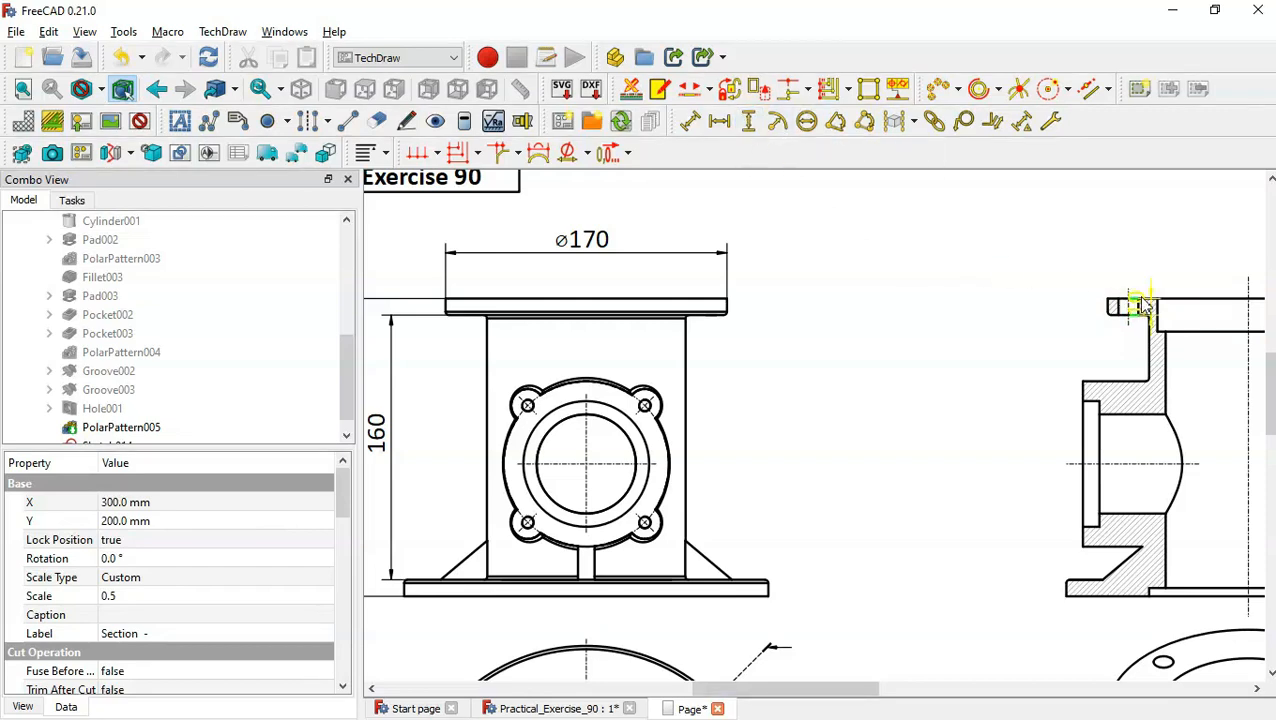
pyautogui.moveTo(1140, 300); pyautogui.dragTo(1011, 310)
pyautogui.click(933, 370)
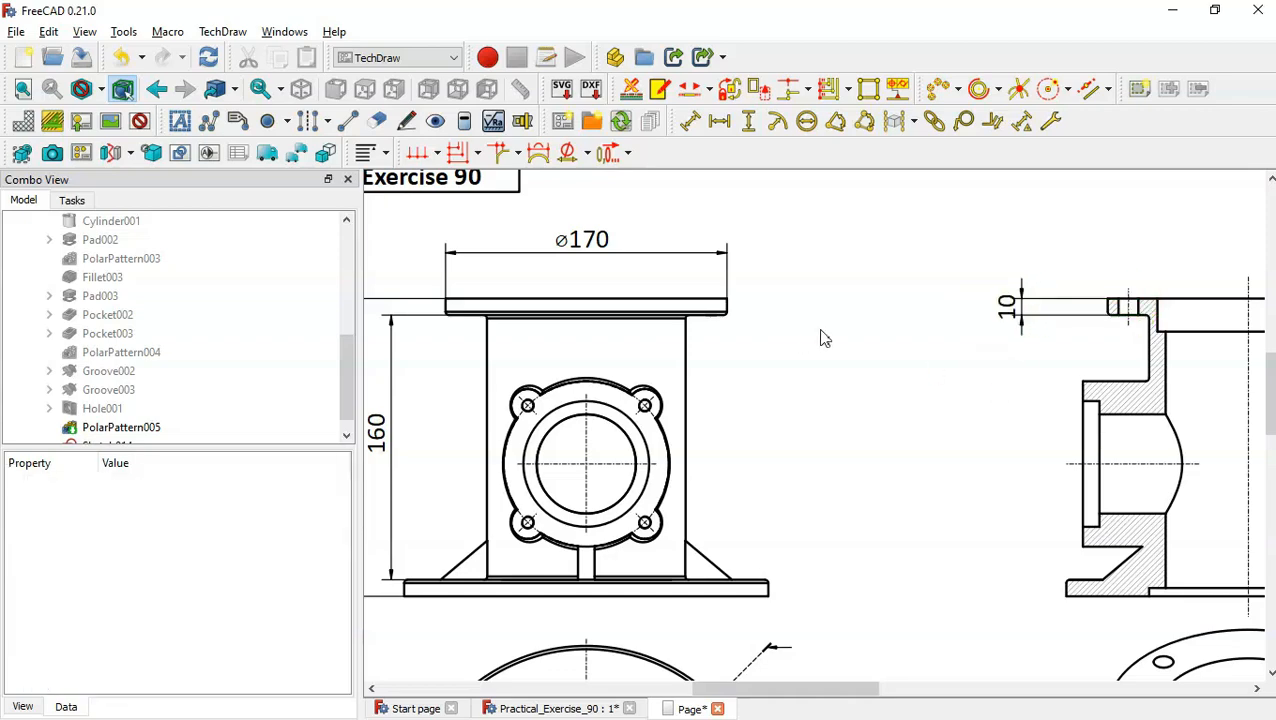
# Step: Add a horizontal dimension across the cylindrical body in the front view, place it below the ⌀170 dimension, and insert a diameter prefix
pyautogui.click(488, 354)
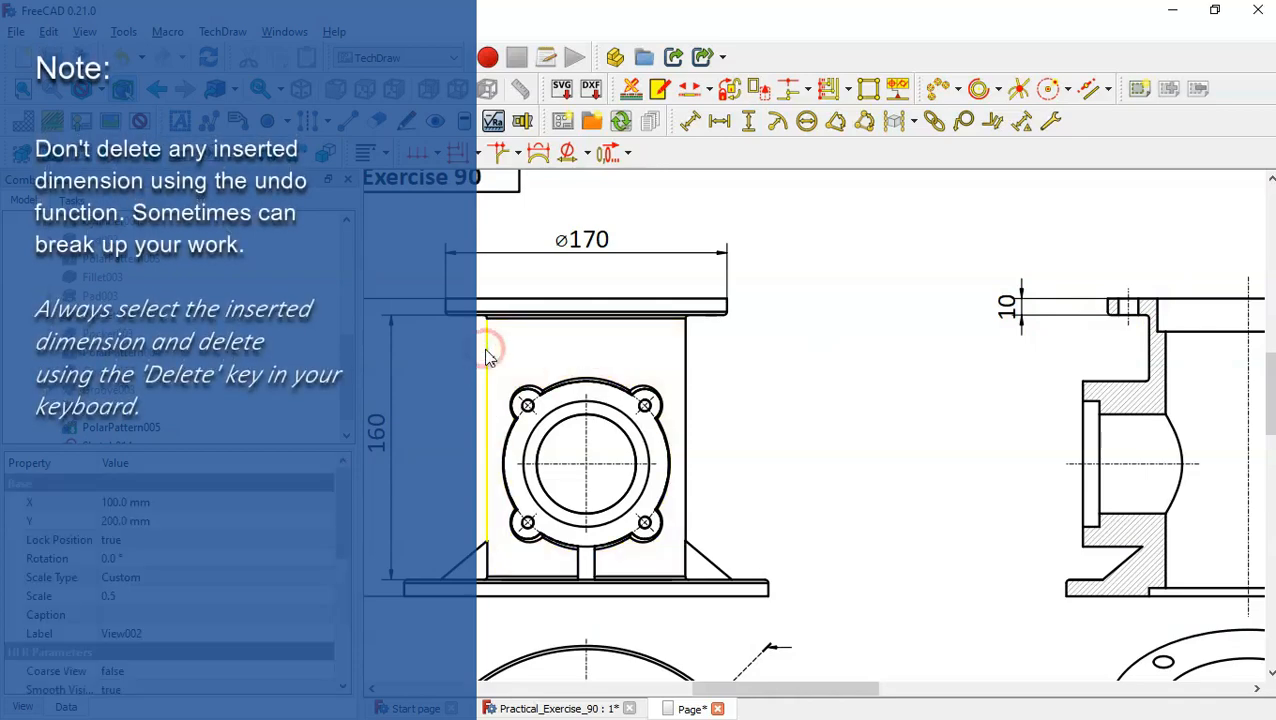
pyautogui.keyDown('ctrl'); pyautogui.click(686, 369); pyautogui.keyUp('ctrl')
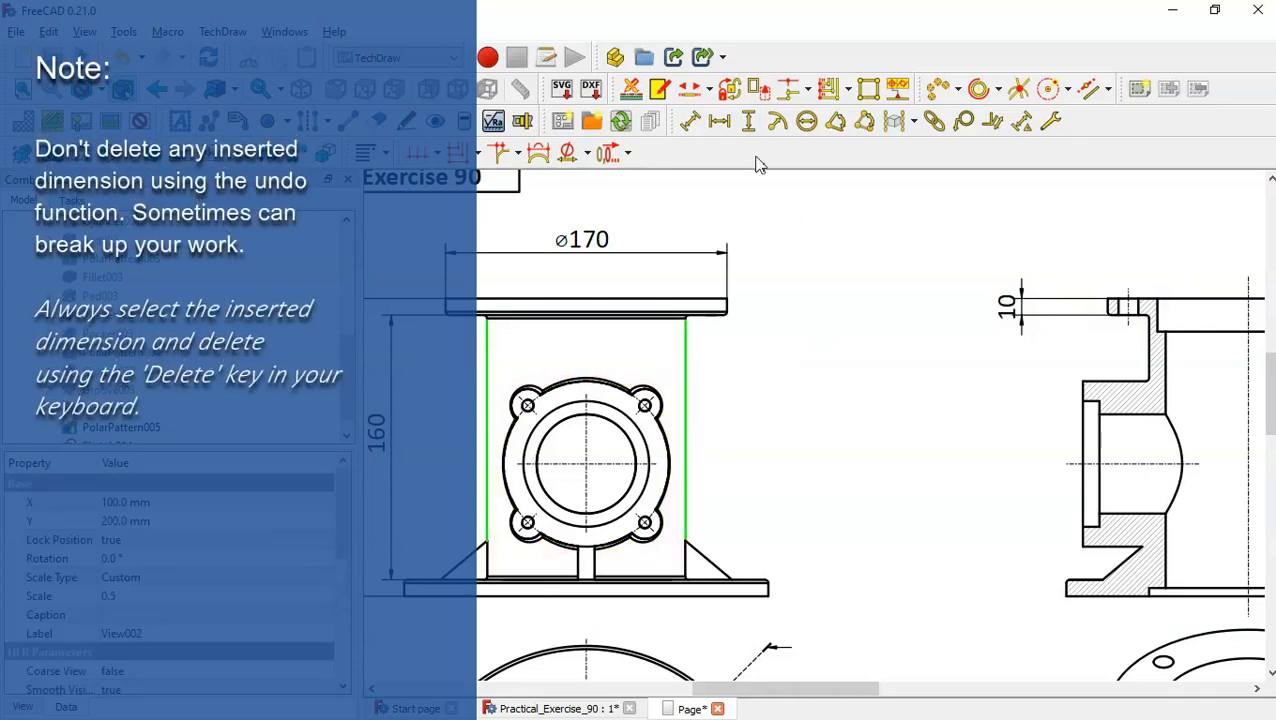
pyautogui.click(719, 121)
pyautogui.moveTo(592, 319); pyautogui.dragTo(592, 262)
pyautogui.click(567, 152)
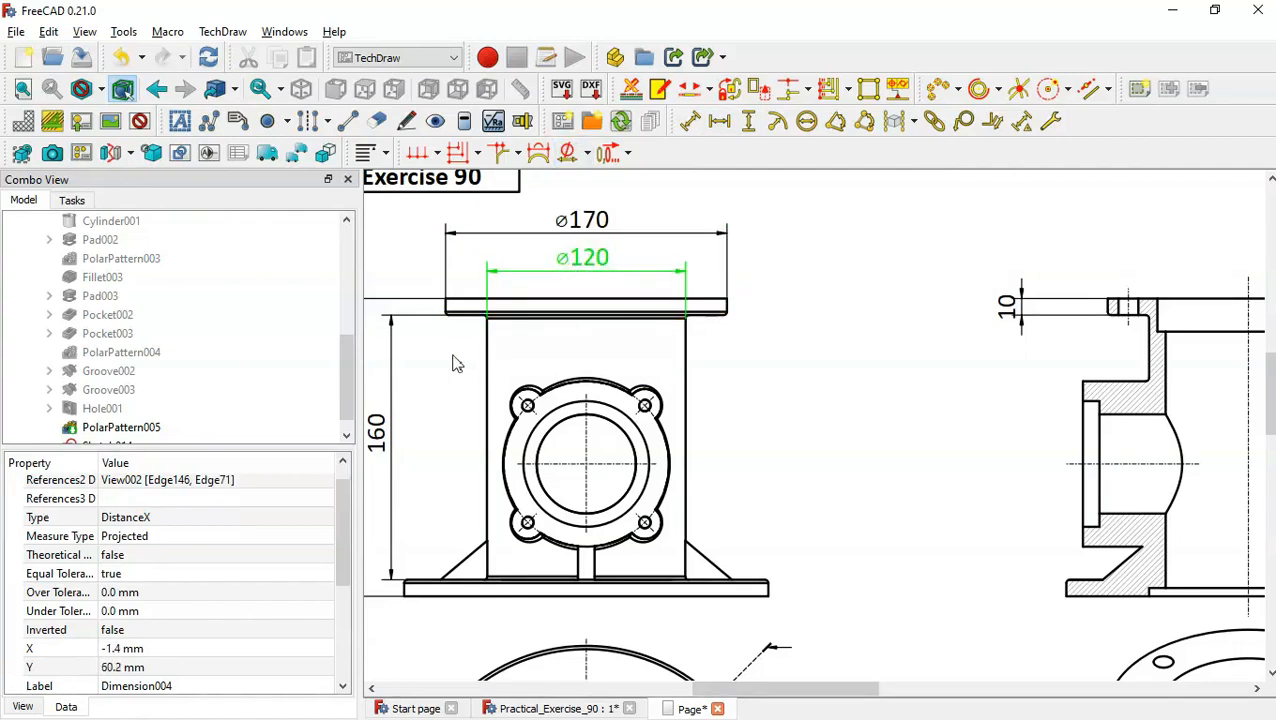
pyautogui.click(453, 363)
# Step: Add a diameter dimension to the side flange's upper-right hole in the front view and place its label outside the body
pyautogui.scroll(-2, 453, 363)
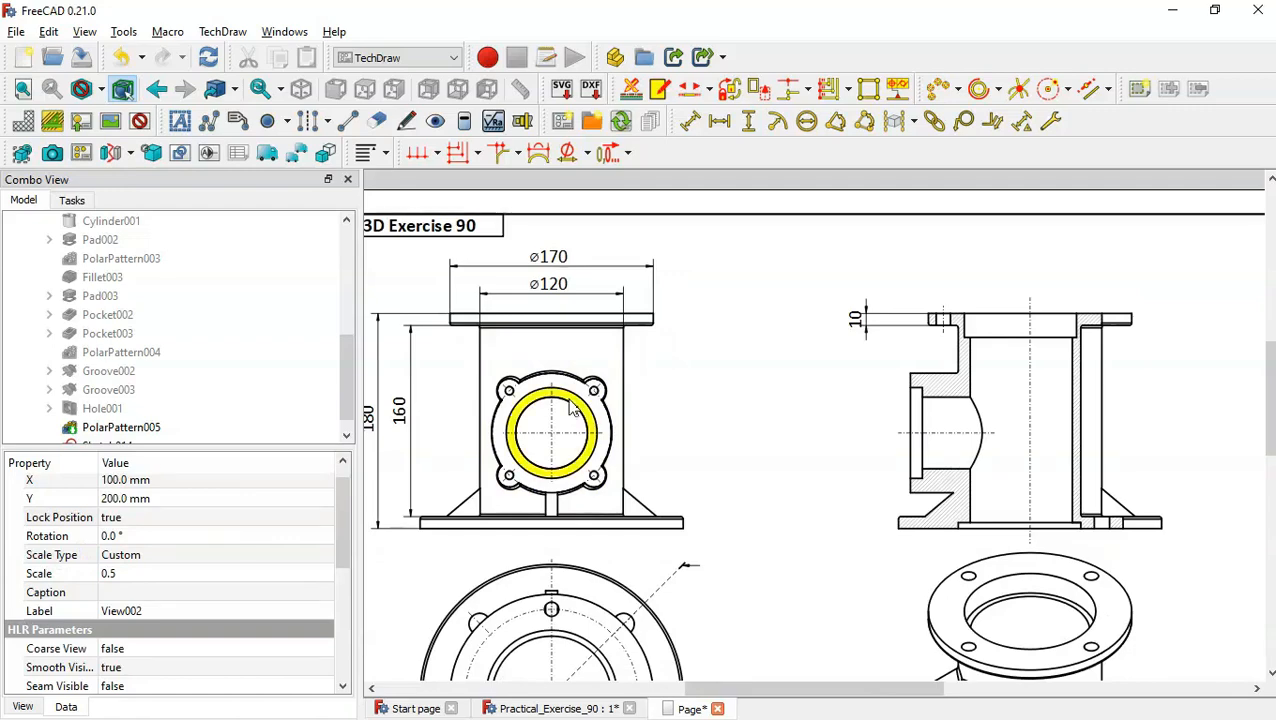
pyautogui.scroll(3, 570, 407)
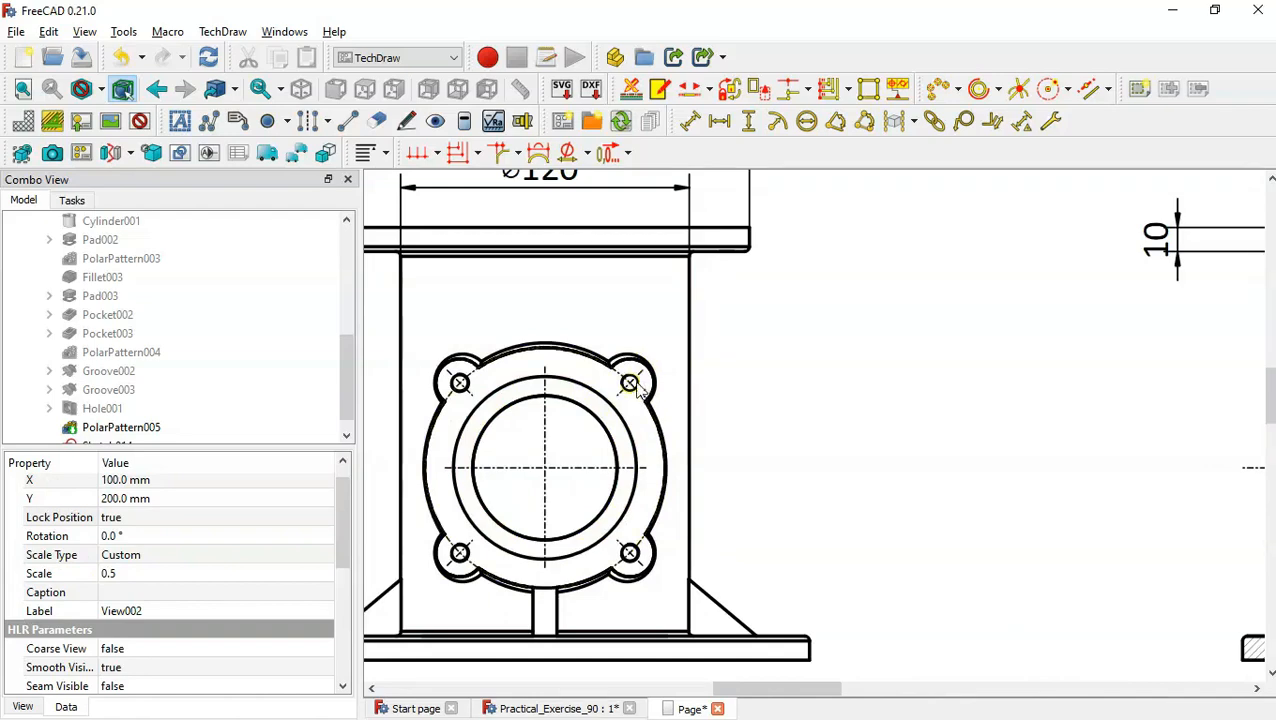
pyautogui.scroll(2, 657, 392)
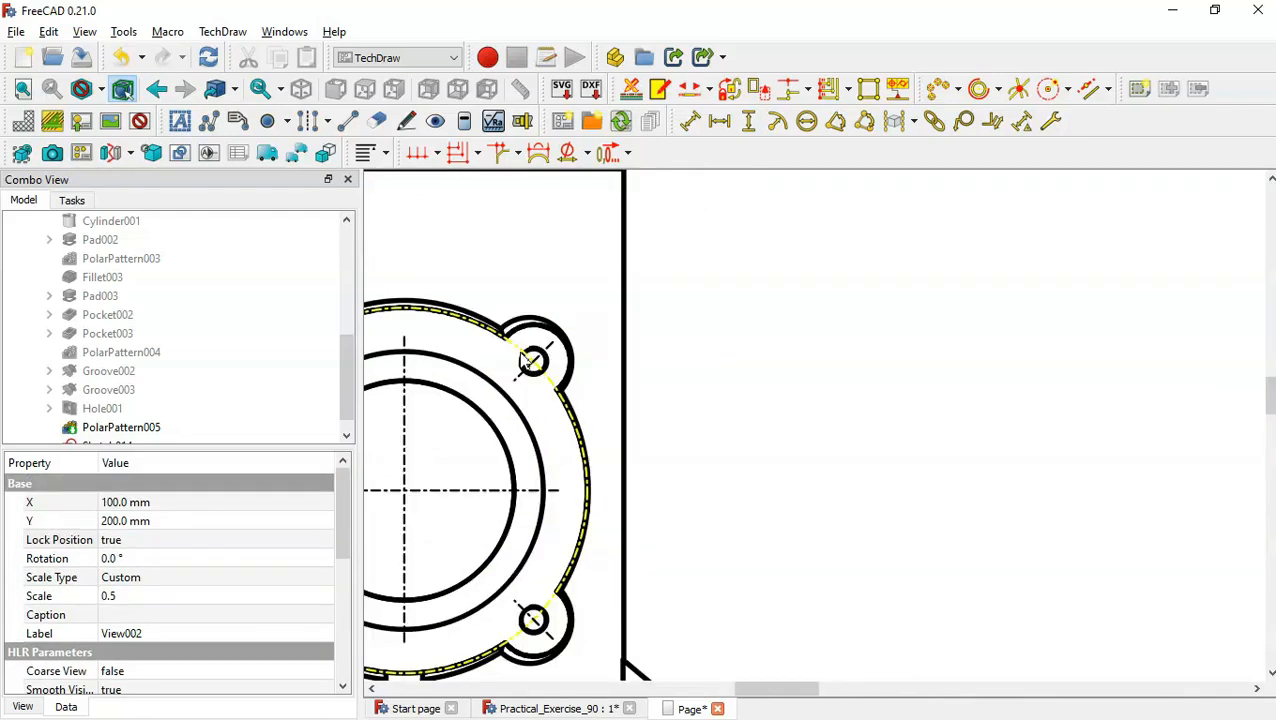
pyautogui.click(528, 363)
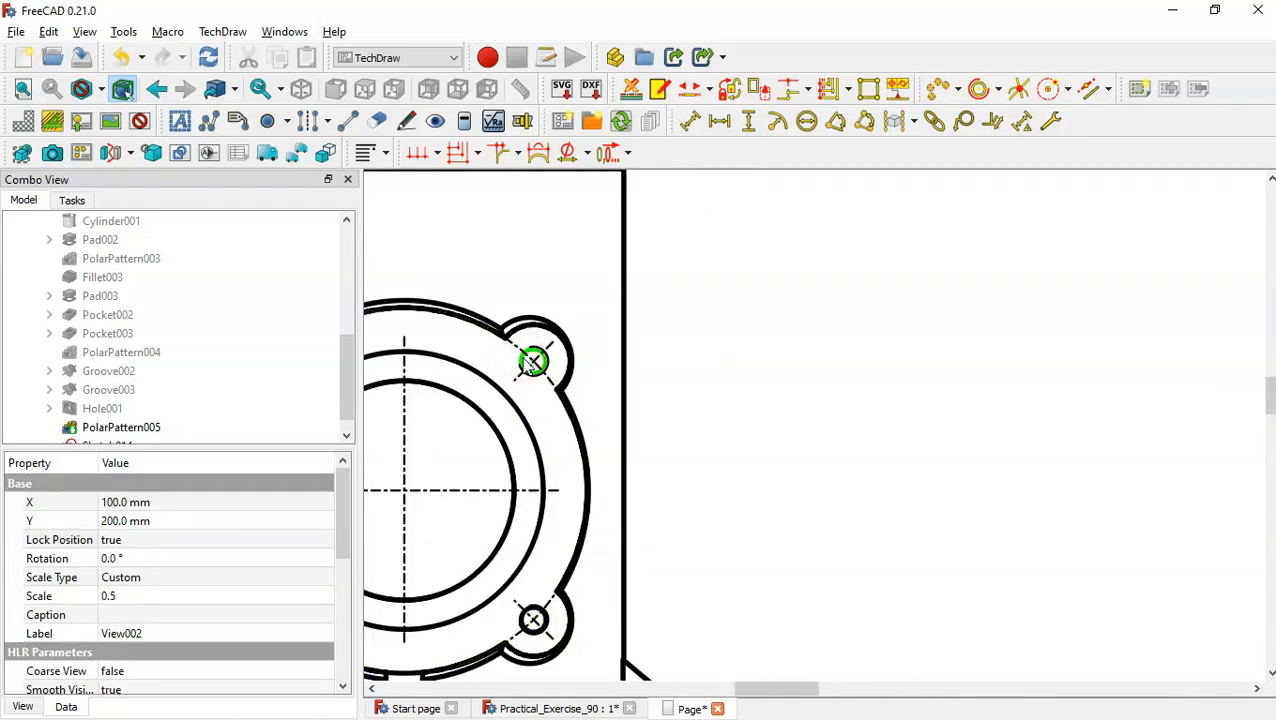
pyautogui.click(810, 123)
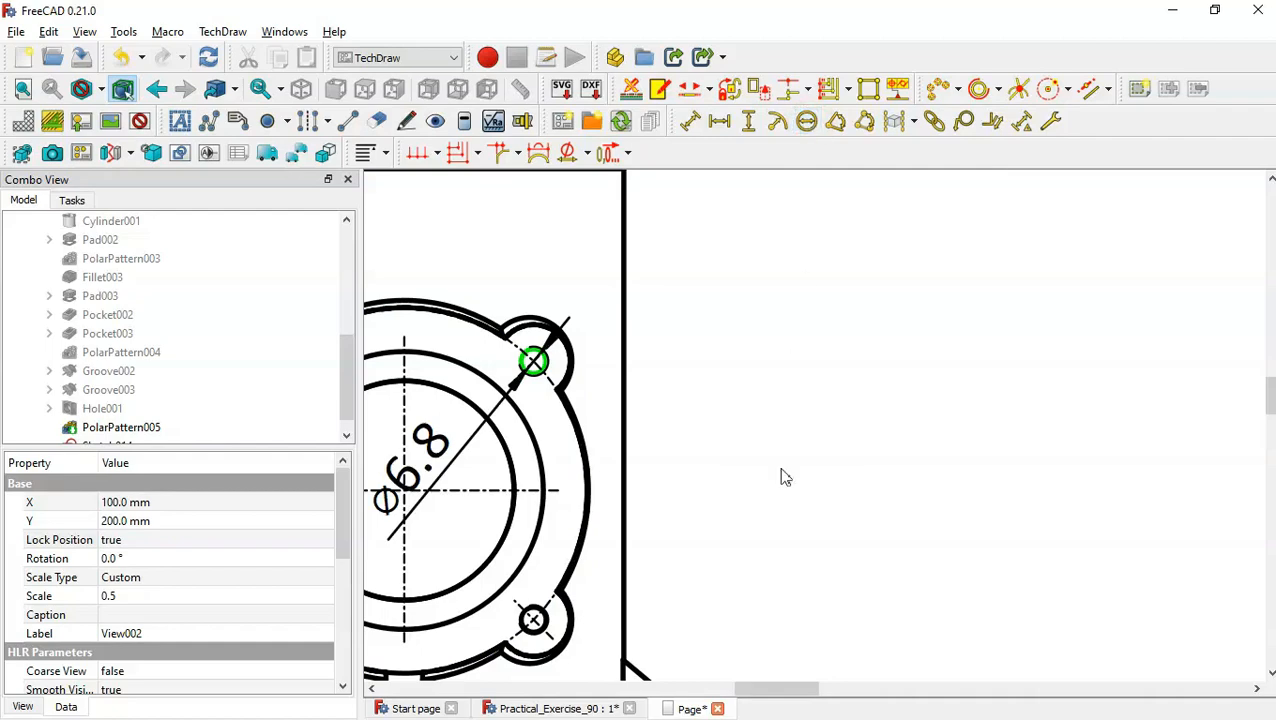
pyautogui.scroll(-2, 790, 537)
pyautogui.scroll(-1, 820, 420)
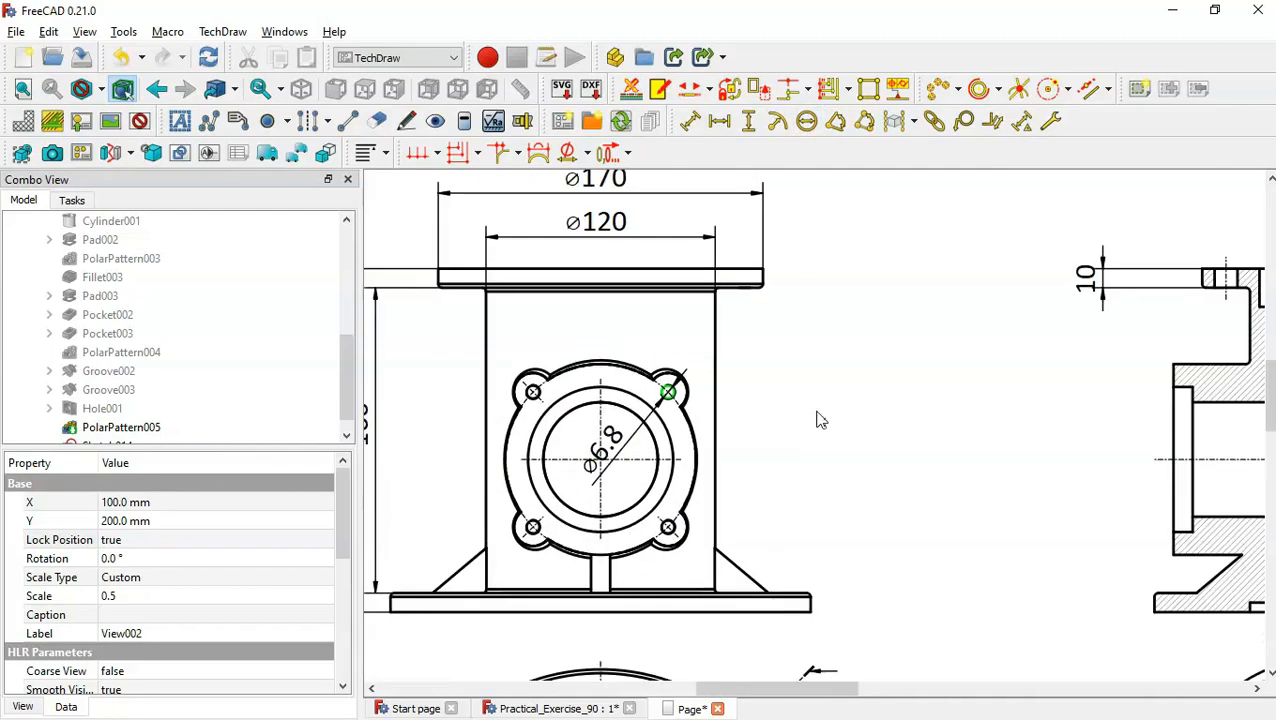
pyautogui.click(598, 452)
pyautogui.moveTo(610, 440); pyautogui.dragTo(818, 341)
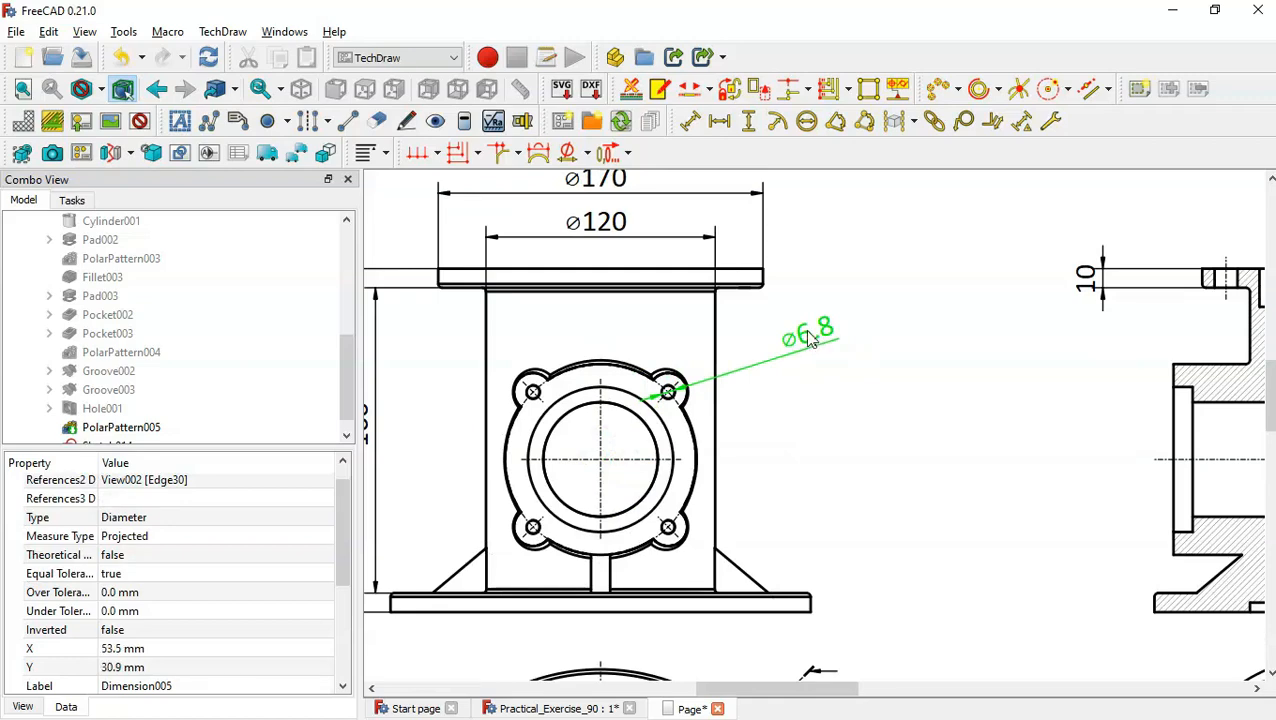
# Step: Enable arbitrary text for the side flange's hole dimension and set its format specifier to M8x20
pyautogui.doubleClick(810, 338)
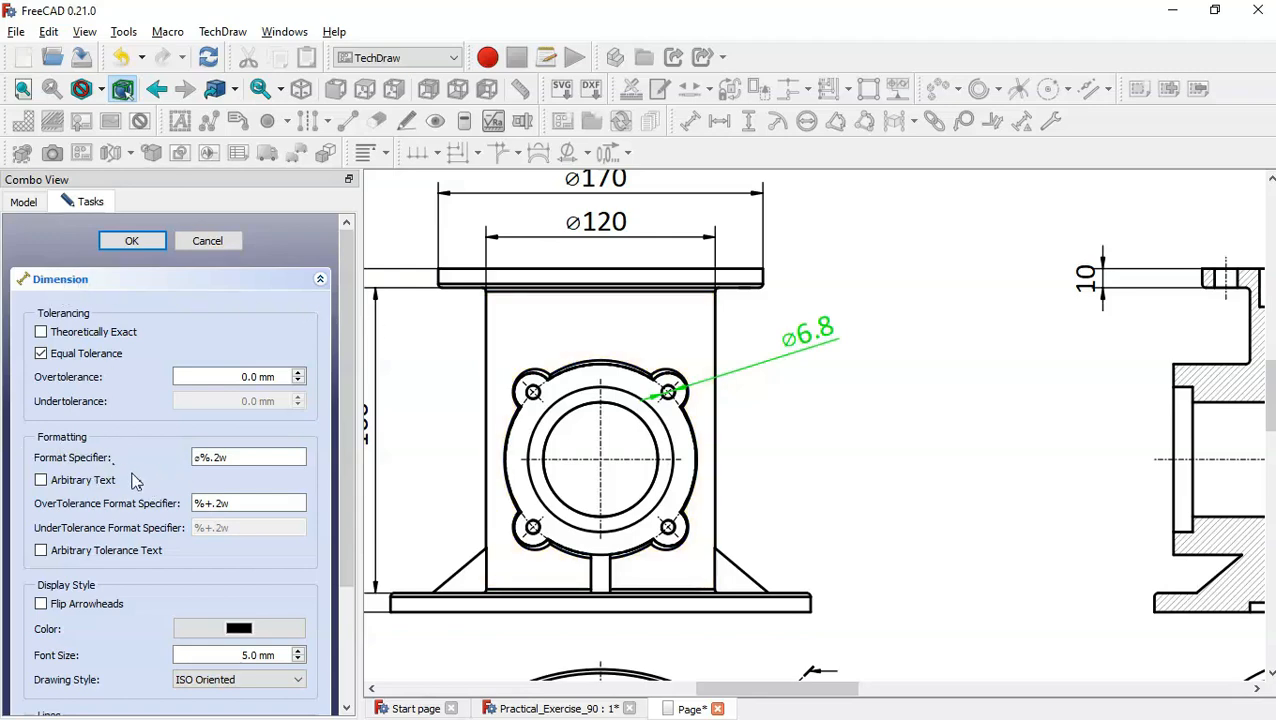
pyautogui.click(80, 482)
pyautogui.tripleClick(255, 455)
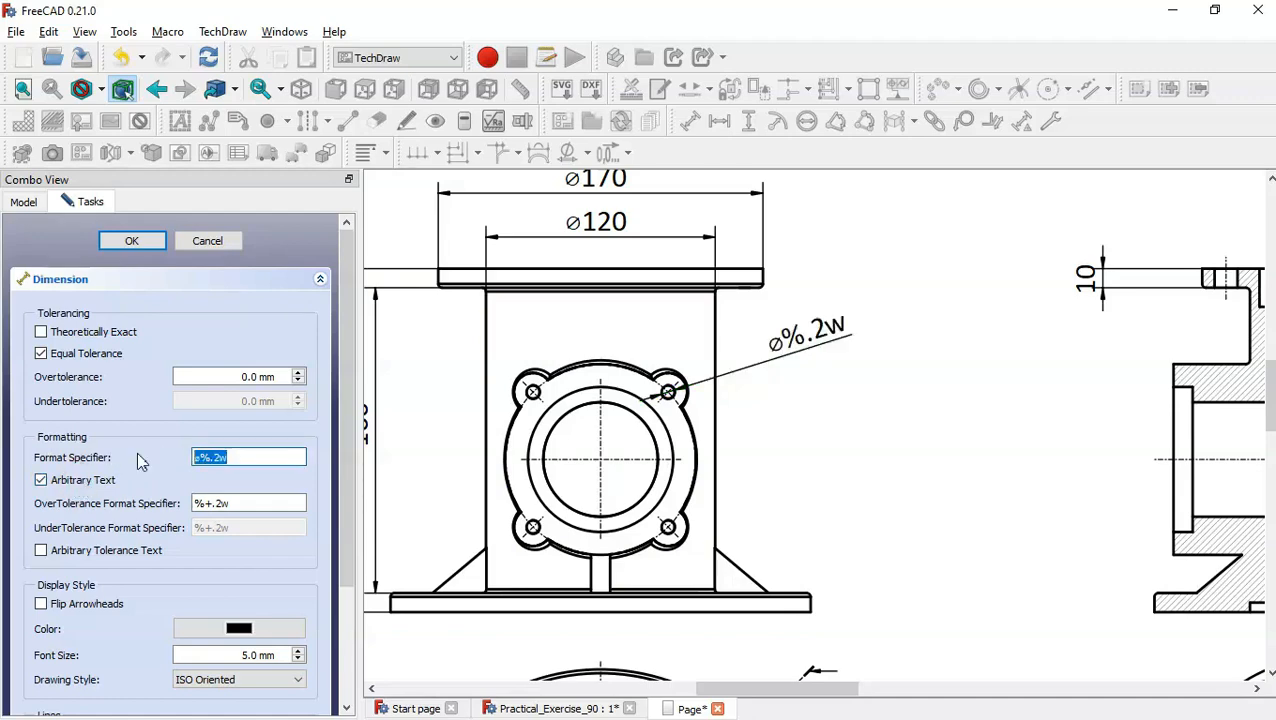
pyautogui.write('M')
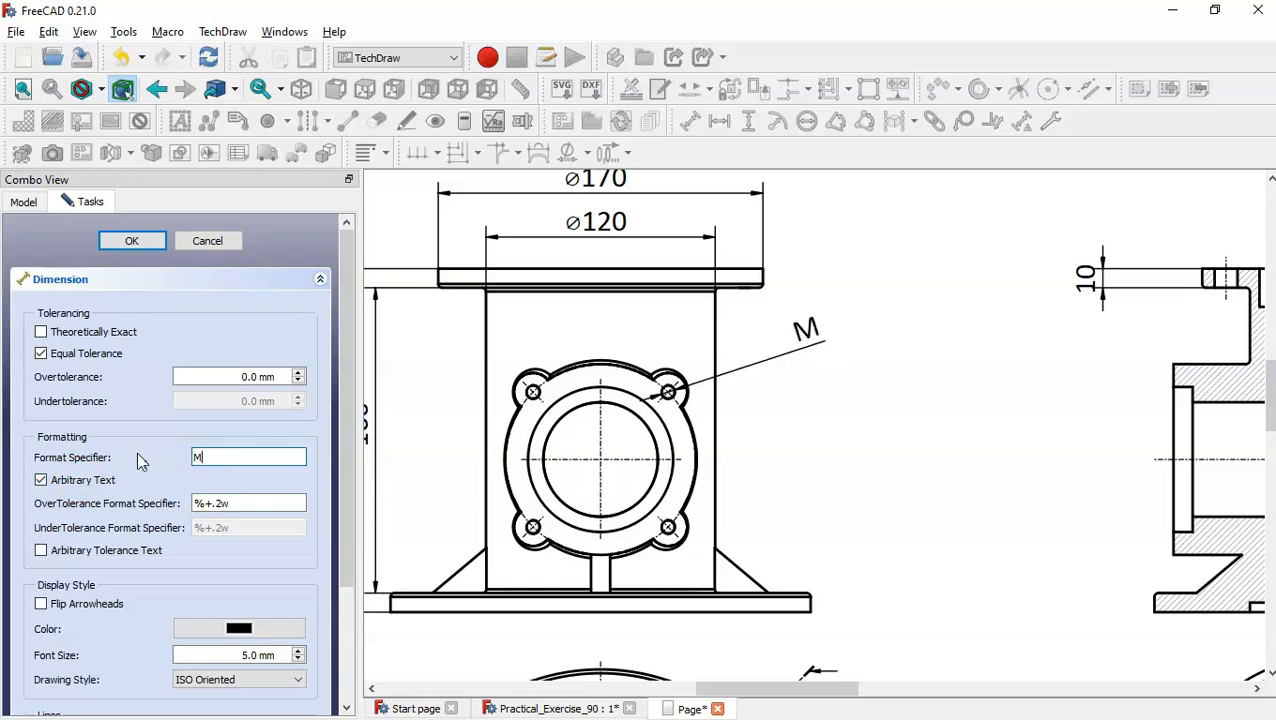
pyautogui.write('8x')
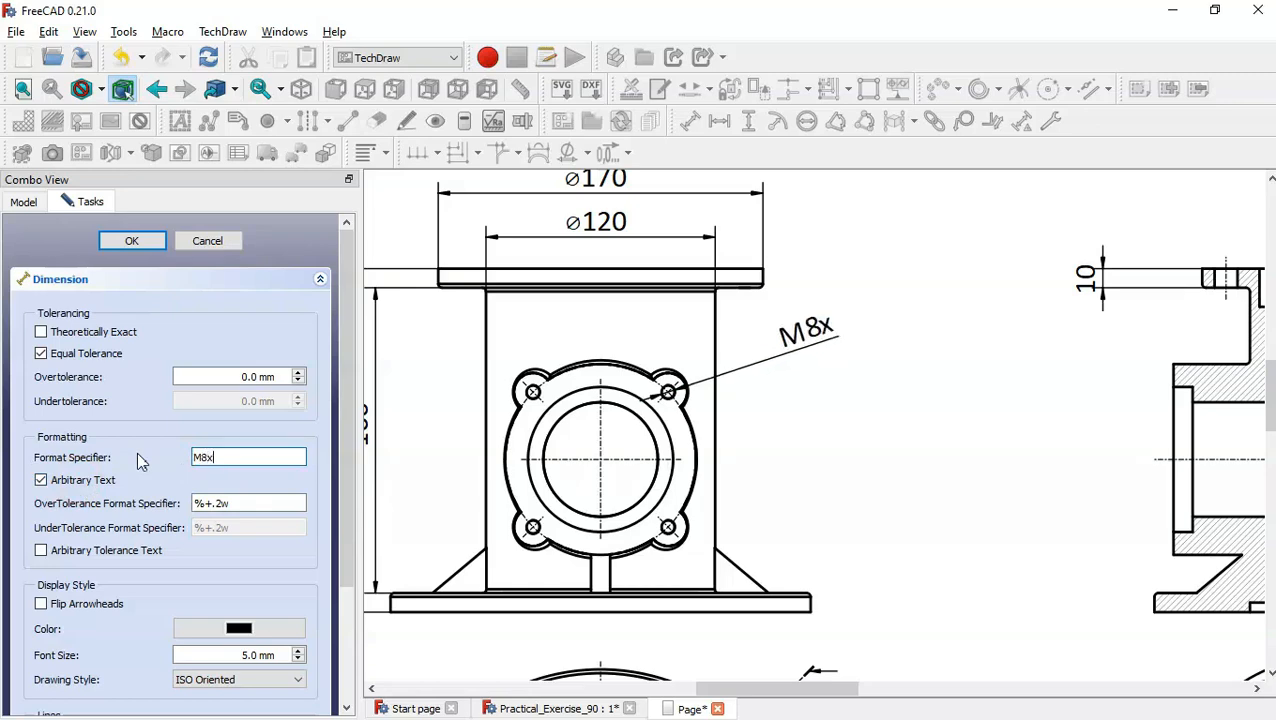
pyautogui.write('2')
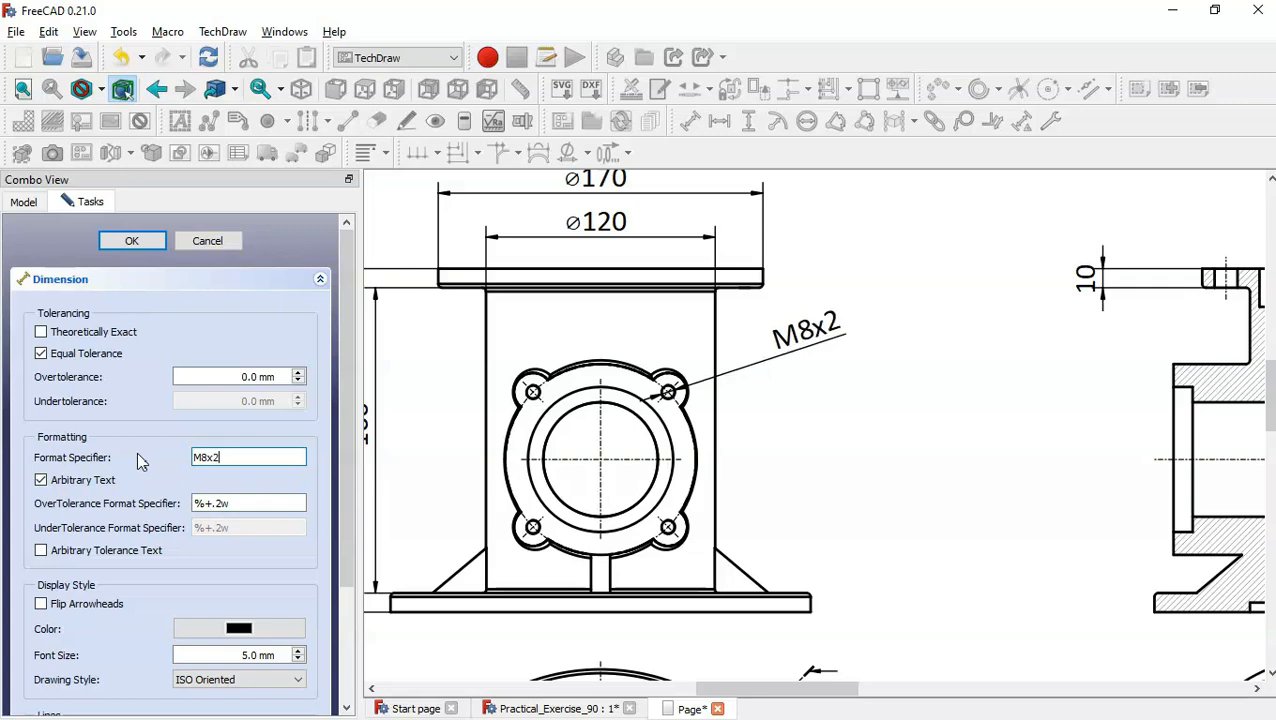
pyautogui.write('0')
pyautogui.click(154, 241)
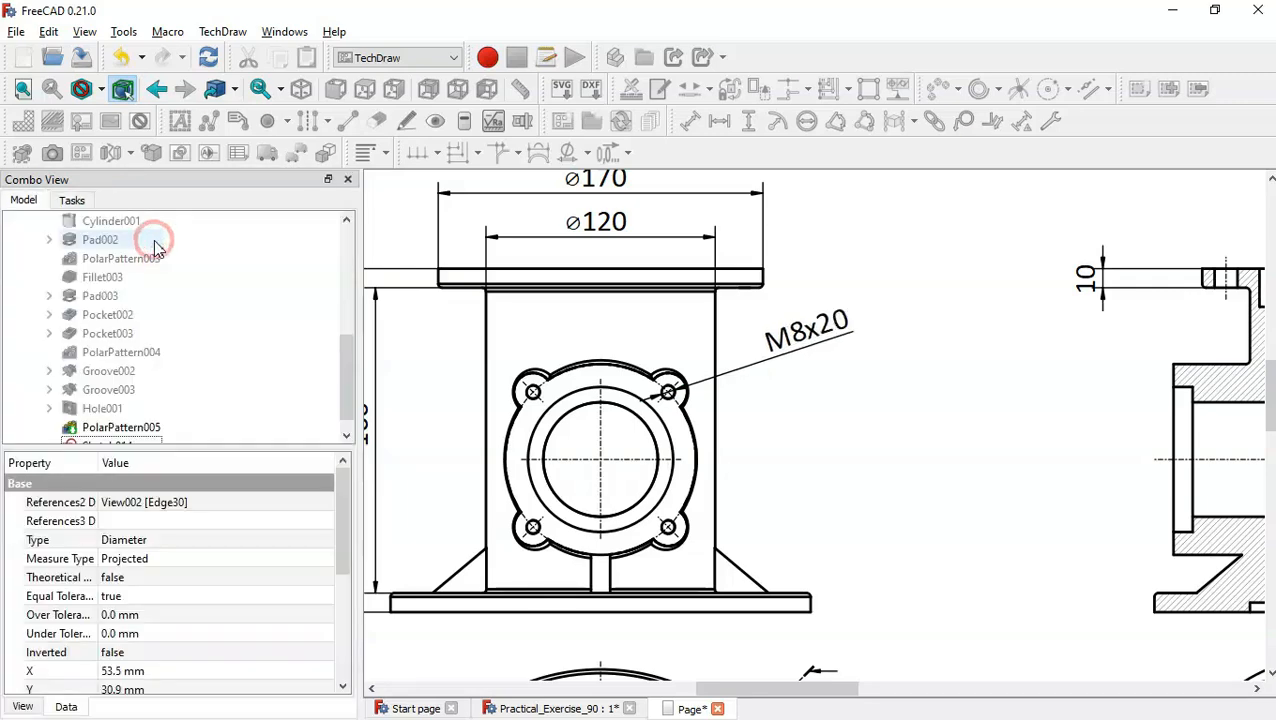
pyautogui.click(855, 384)
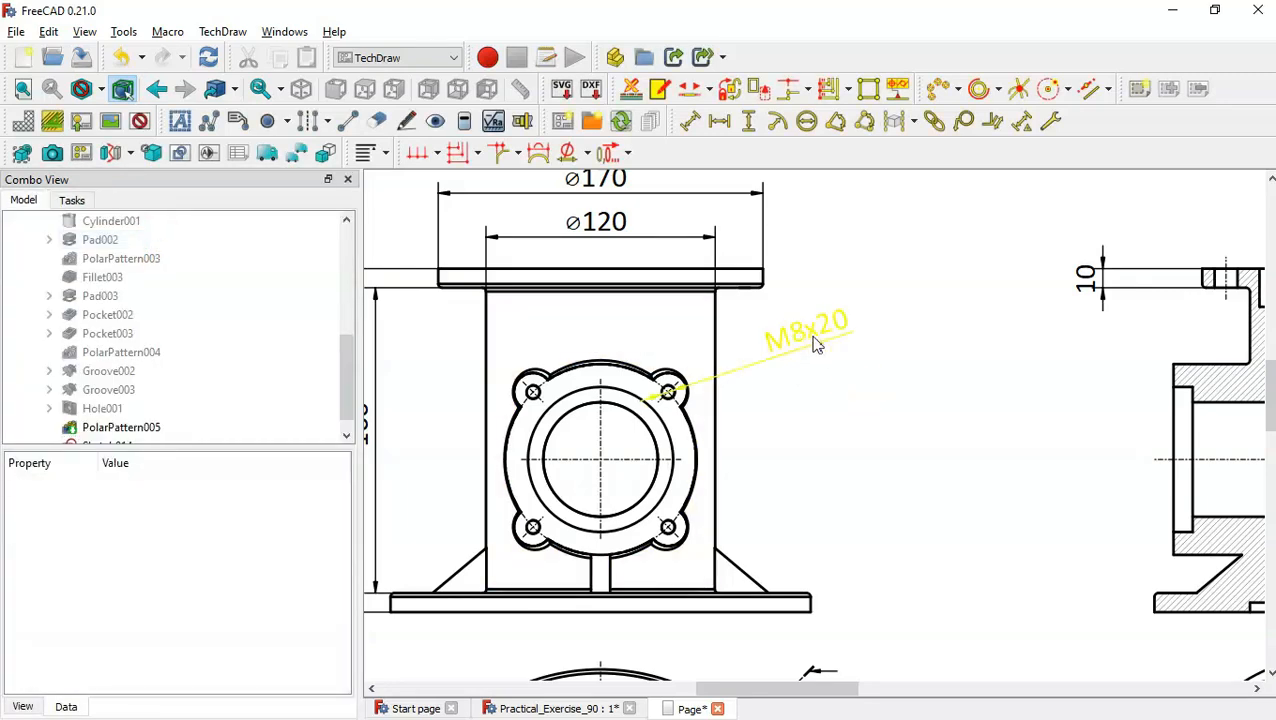
# Step: Reposition the M8x20 label closer to the side flange in the front view
pyautogui.moveTo(815, 336); pyautogui.dragTo(775, 353)
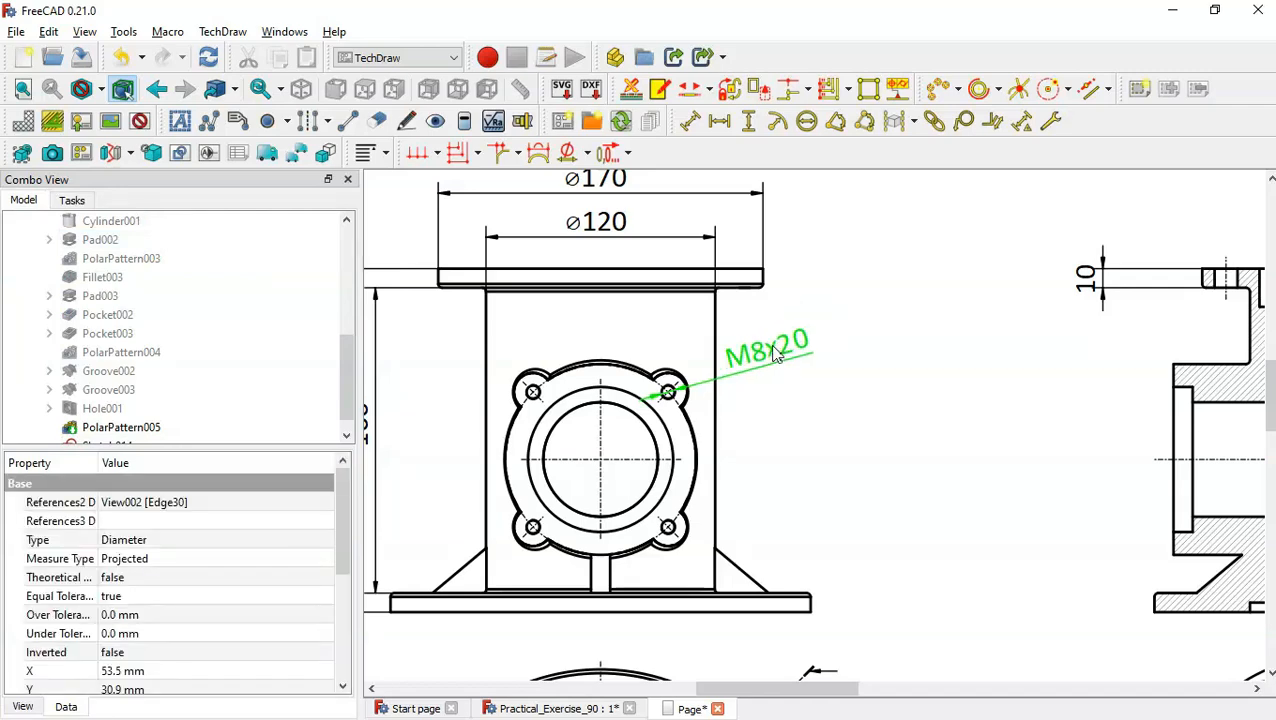
pyautogui.click(815, 424)
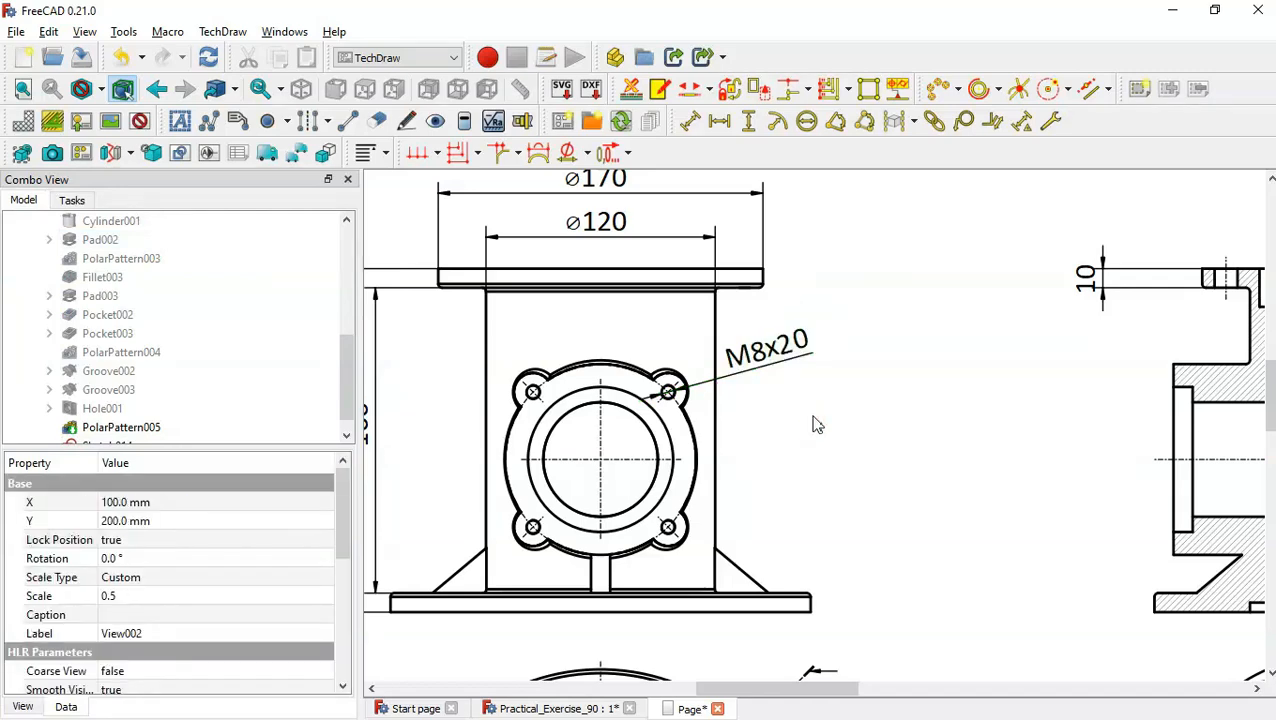
pyautogui.click(778, 612)
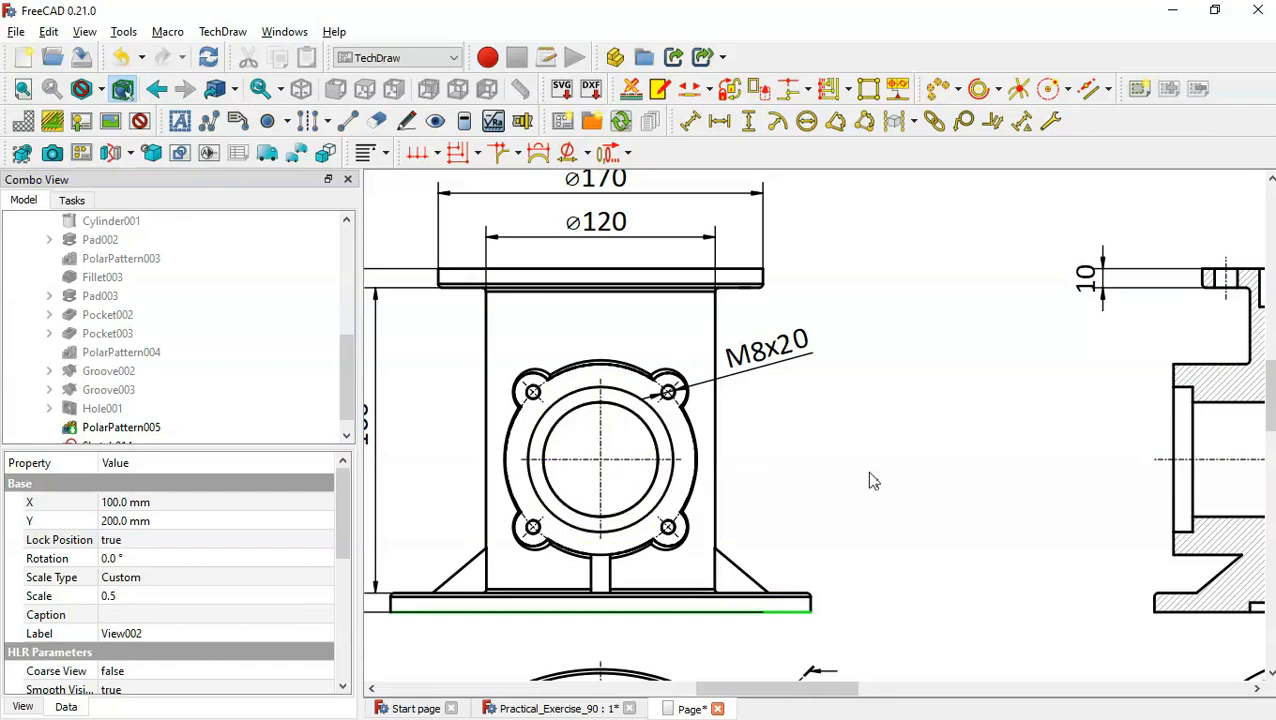
pyautogui.click(920, 520)
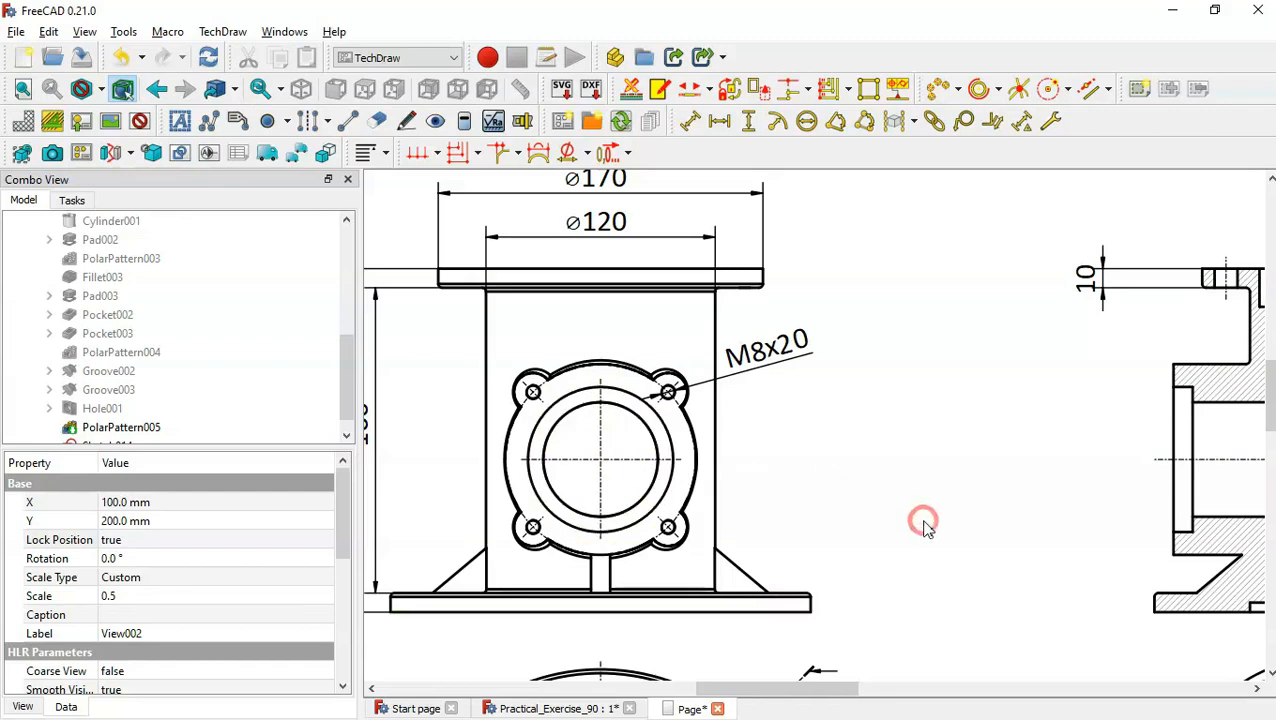
# Step: Add a vertical dimension from the side flange's horizontal centre line to the base's bottom edge in the front view, placed right of the housing
pyautogui.click(640, 467)
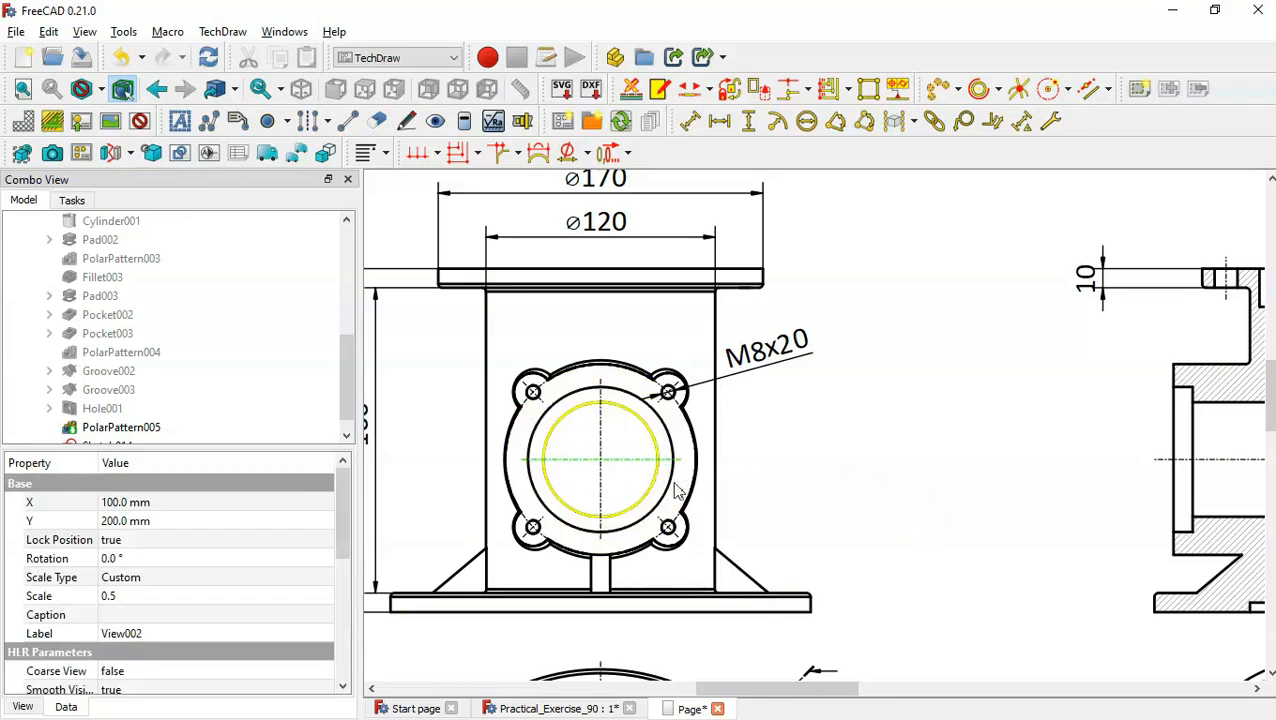
pyautogui.click(801, 621)
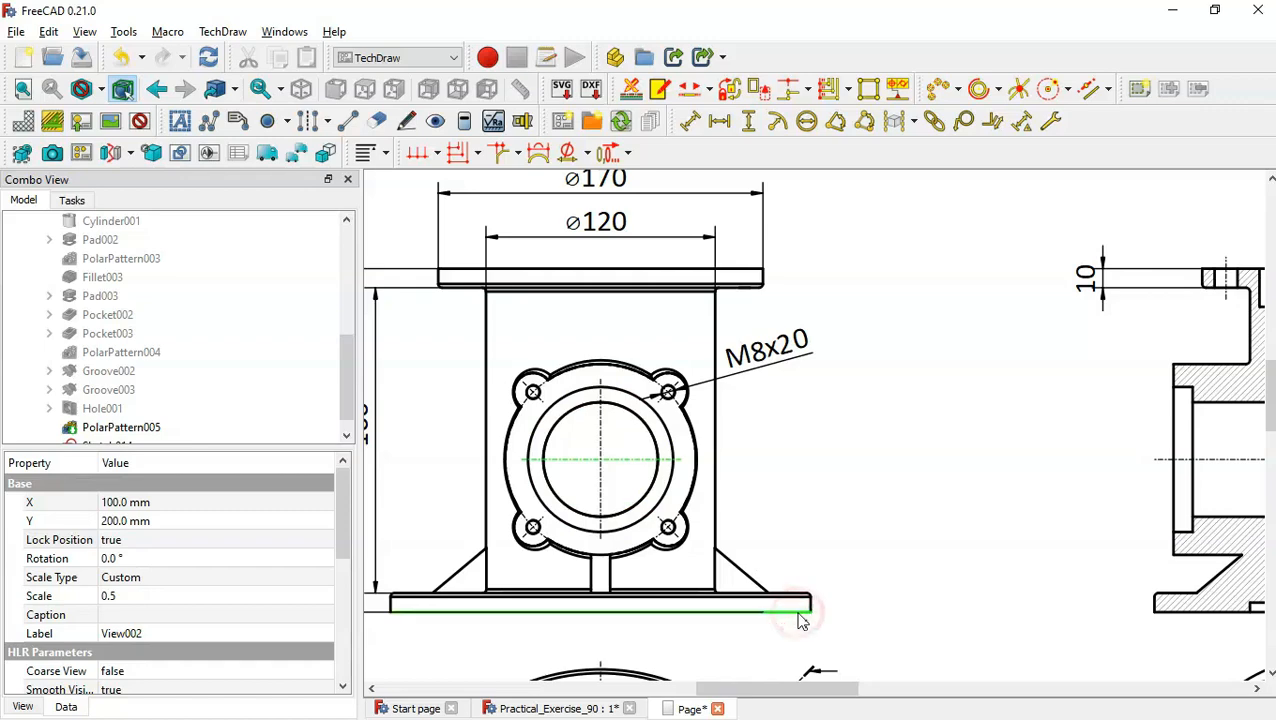
pyautogui.click(749, 122)
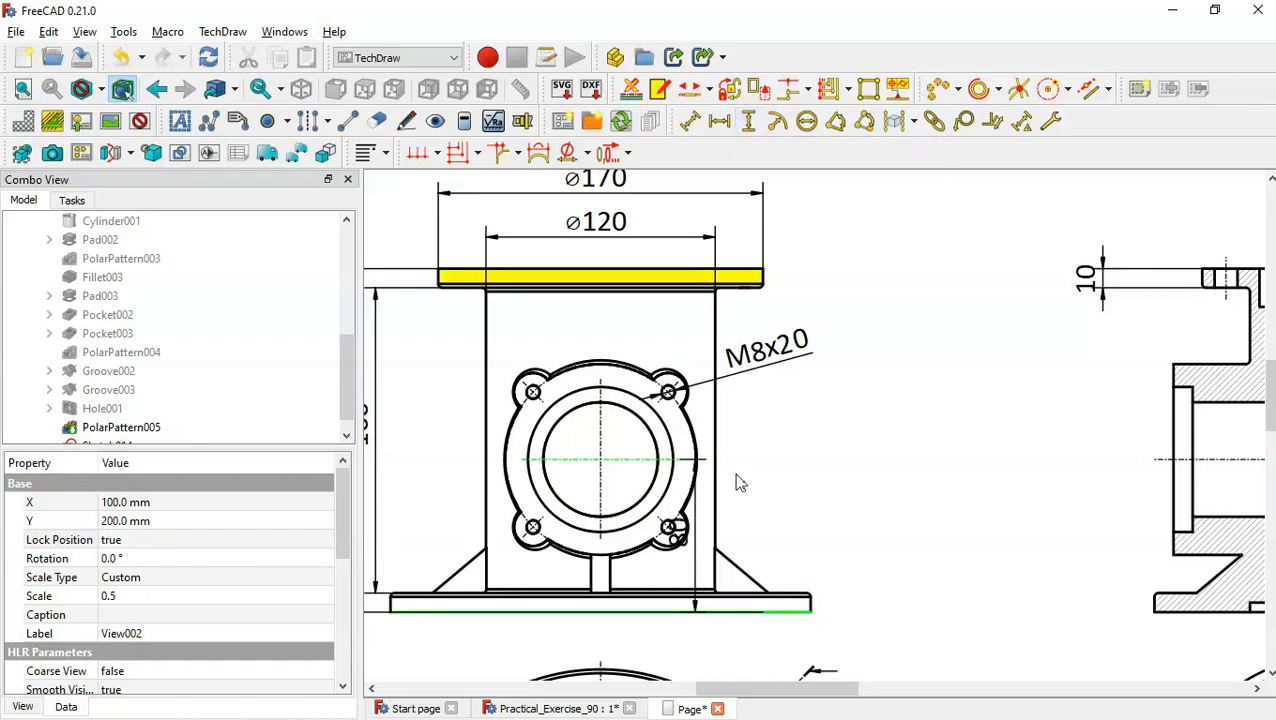
pyautogui.moveTo(678, 537); pyautogui.dragTo(858, 530)
pyautogui.click(922, 434)
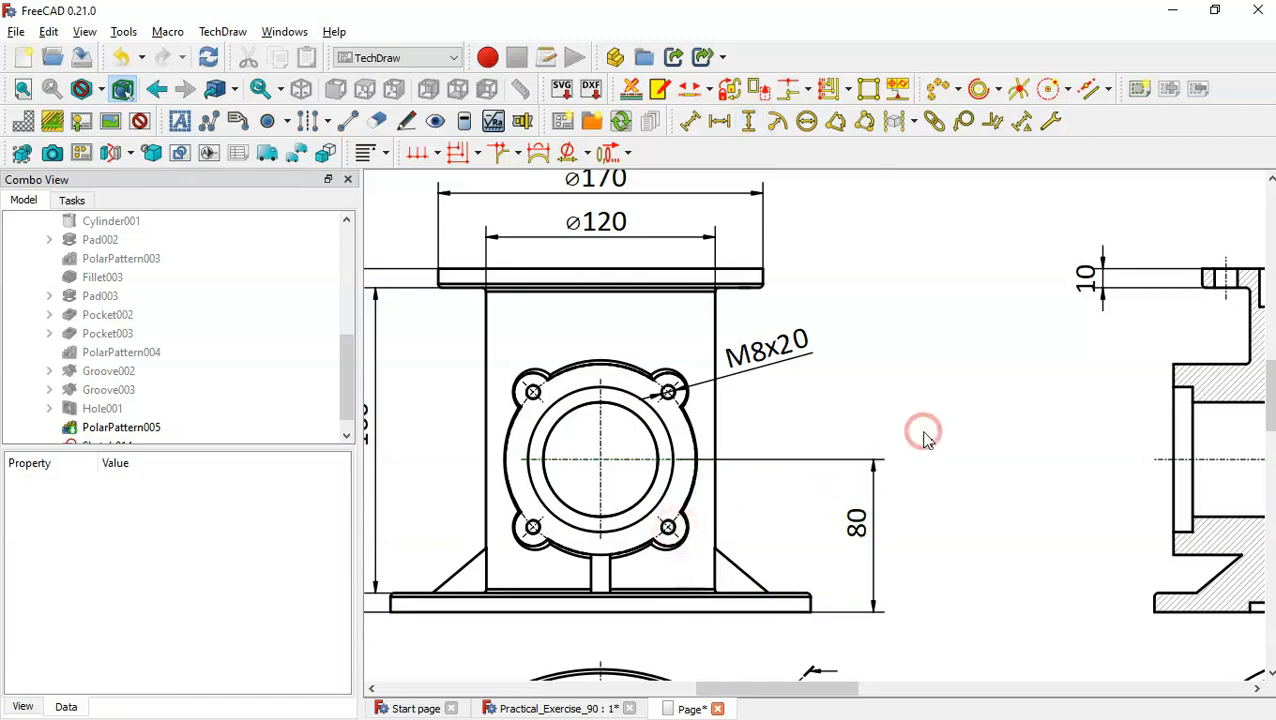
# Step: Add a horizontal dimension across the small rib beneath the side flange in the front view and place its label below the base
pyautogui.click(592, 575)
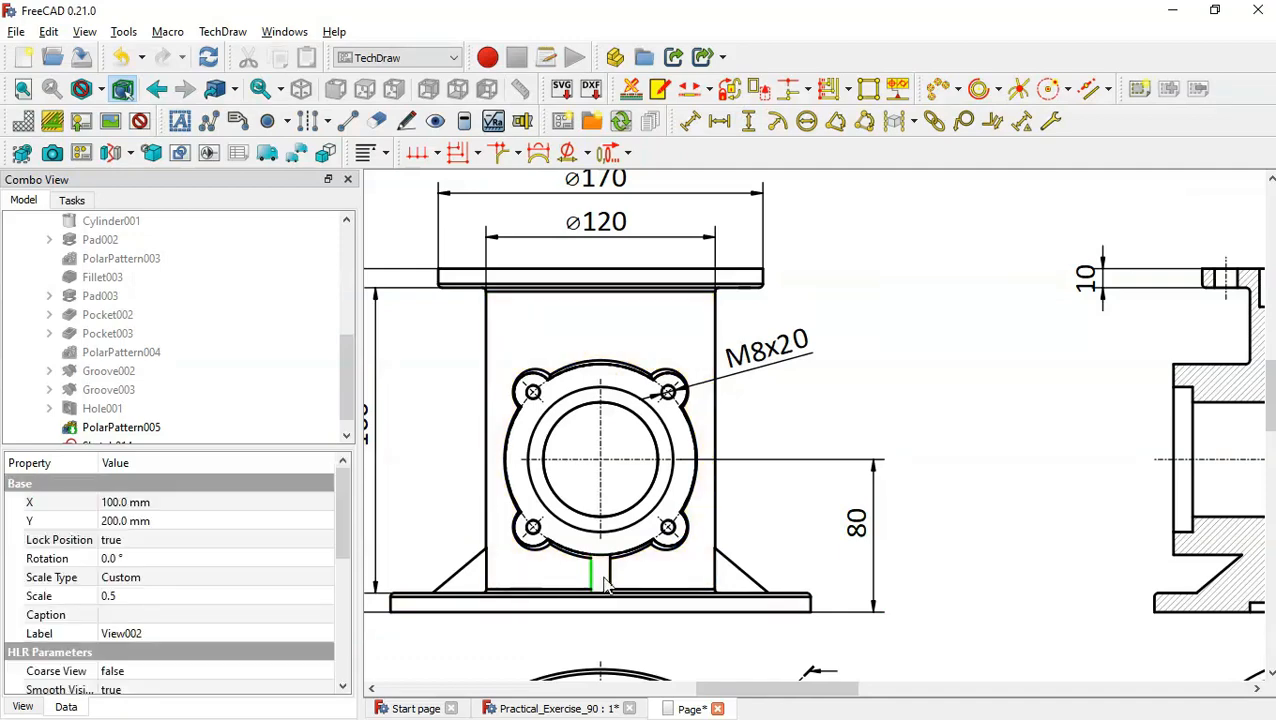
pyautogui.keyDown('ctrl'); pyautogui.click(609, 578); pyautogui.keyUp('ctrl')
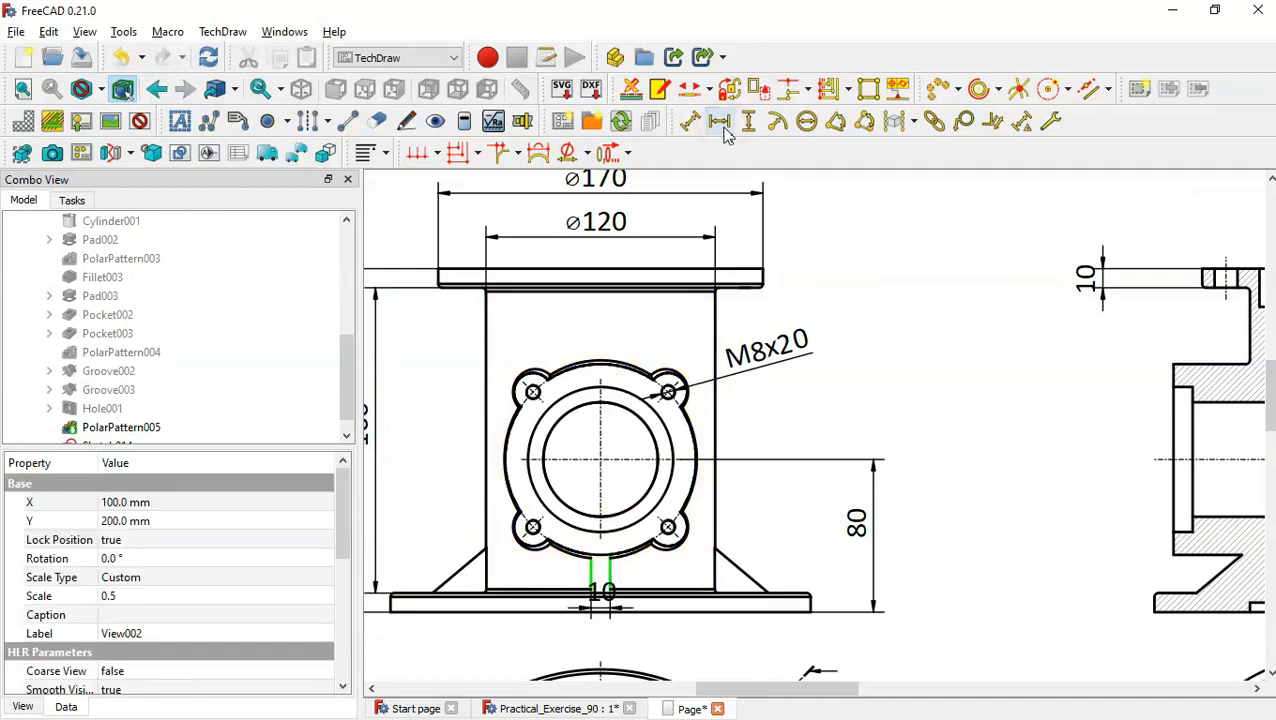
pyautogui.moveTo(606, 593); pyautogui.dragTo(658, 640)
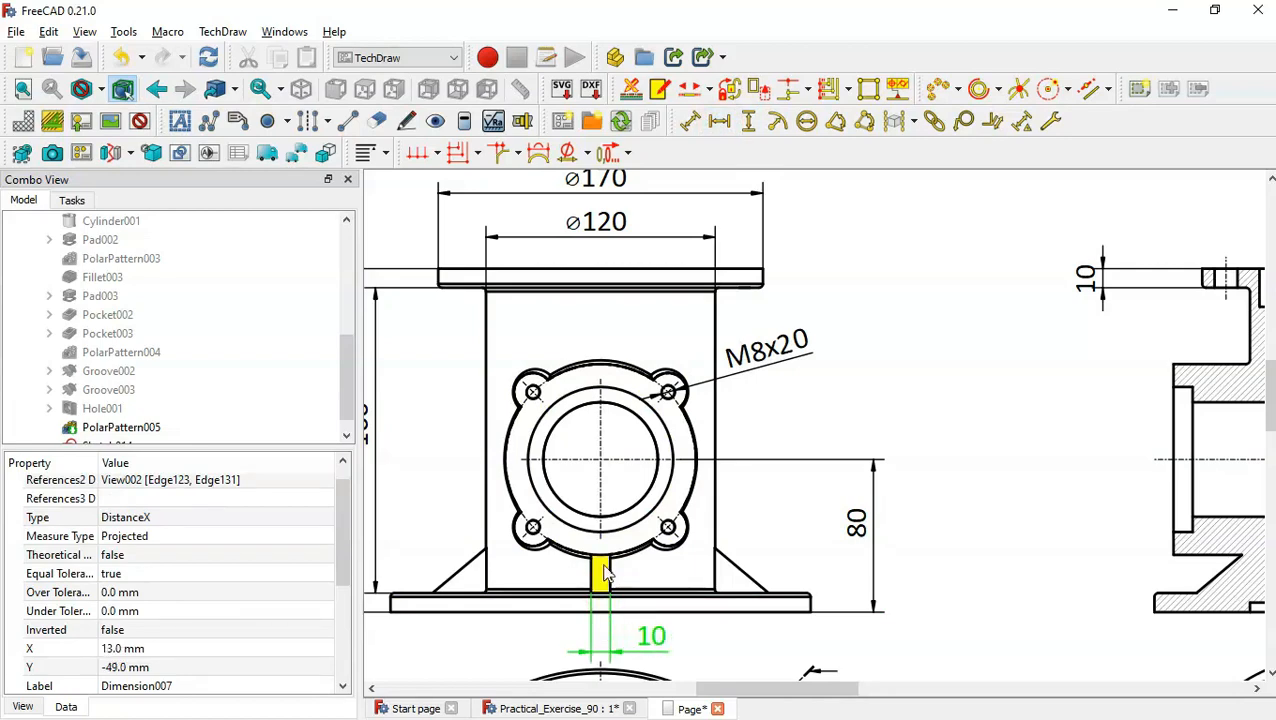
pyautogui.click(895, 433)
# Step: Add a diameter dimension to the innermost bore circle in the top view and place its label outside the upper-right of the flange
pyautogui.scroll(-1, 895, 433)
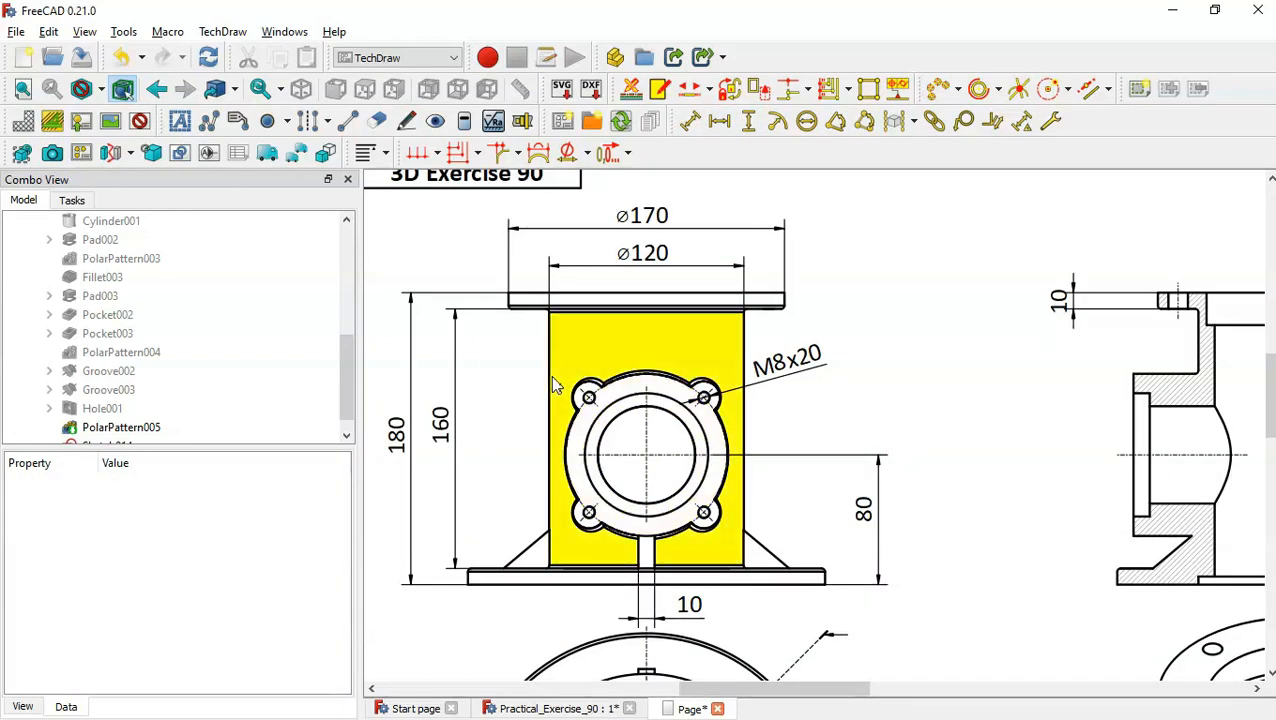
pyautogui.scroll(-1, 555, 386)
pyautogui.scroll(-2, 555, 386)
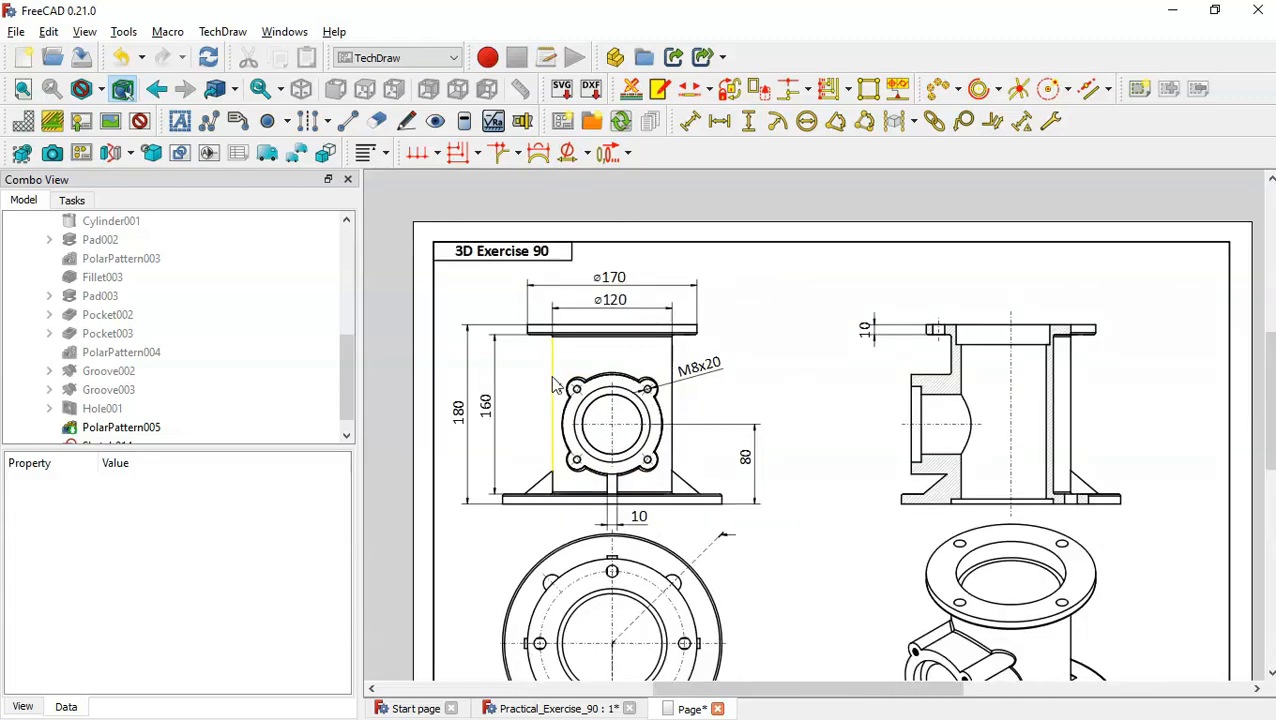
pyautogui.scroll(1, 555, 386)
pyautogui.scroll(-6, 555, 386)
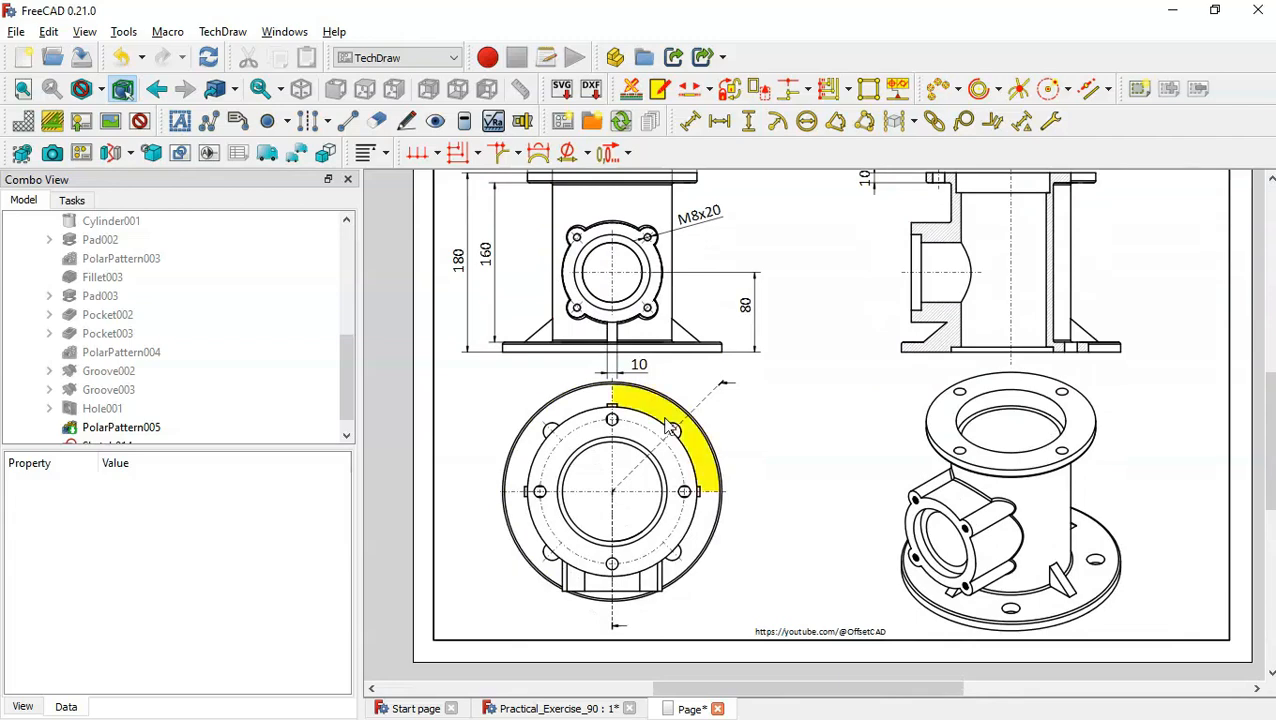
pyautogui.scroll(3, 660, 515)
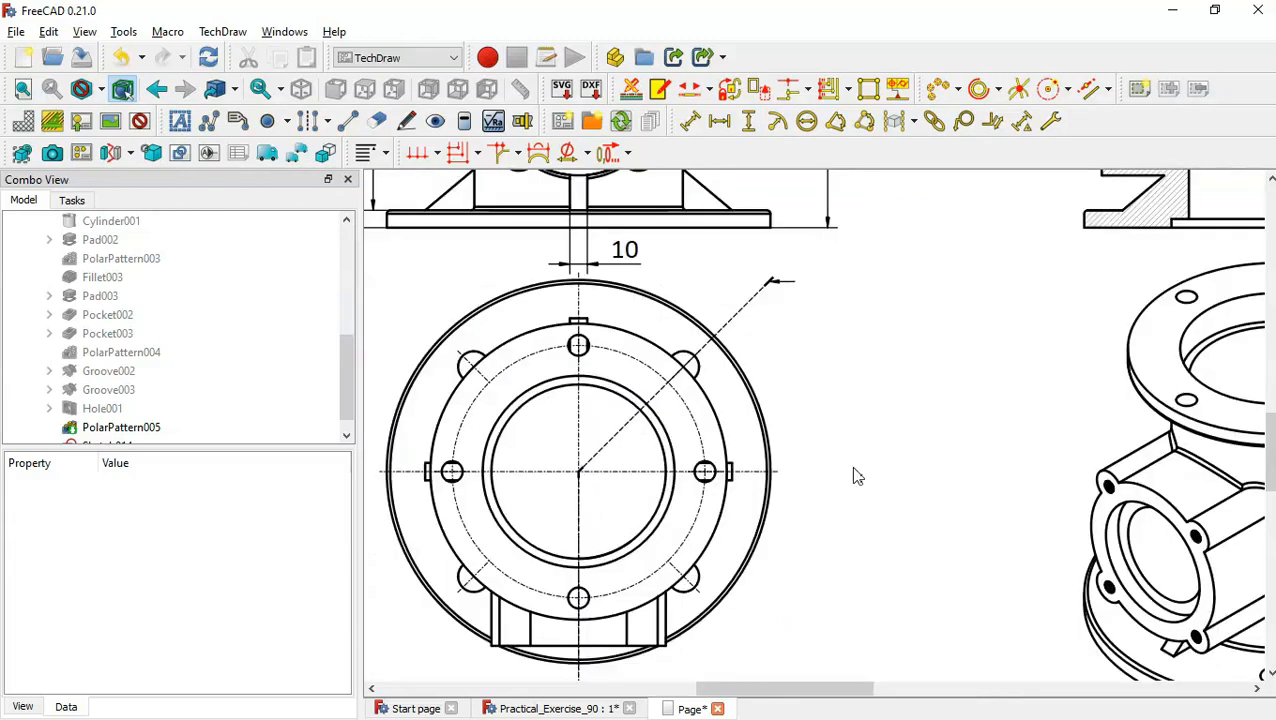
pyautogui.click(661, 445)
pyautogui.click(659, 443)
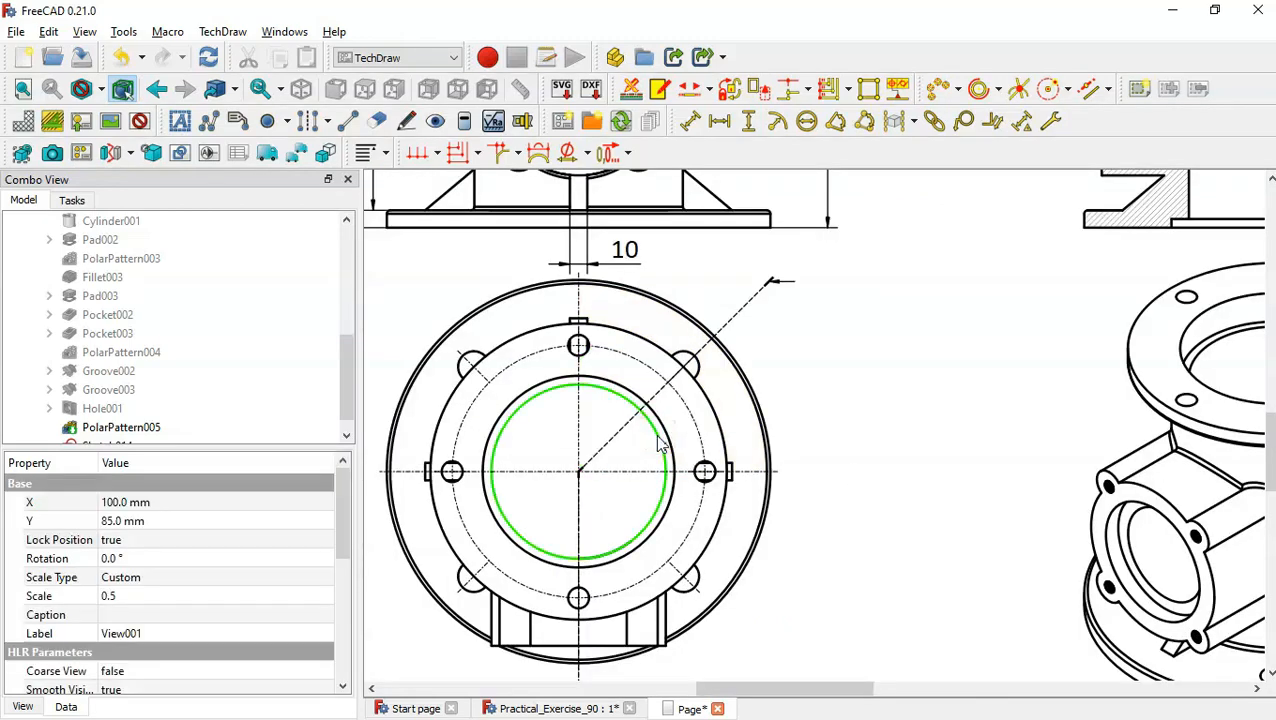
pyautogui.click(806, 122)
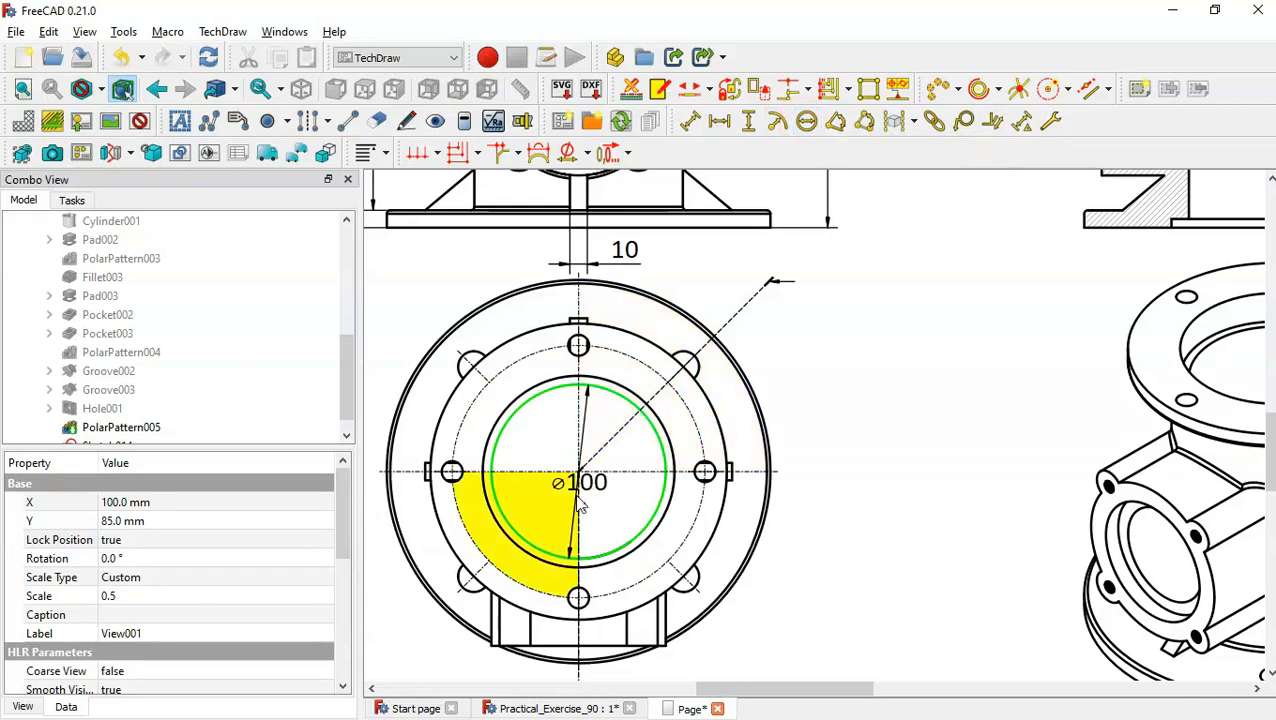
pyautogui.click(589, 484)
pyautogui.moveTo(726, 432); pyautogui.dragTo(818, 358)
pyautogui.click(853, 367)
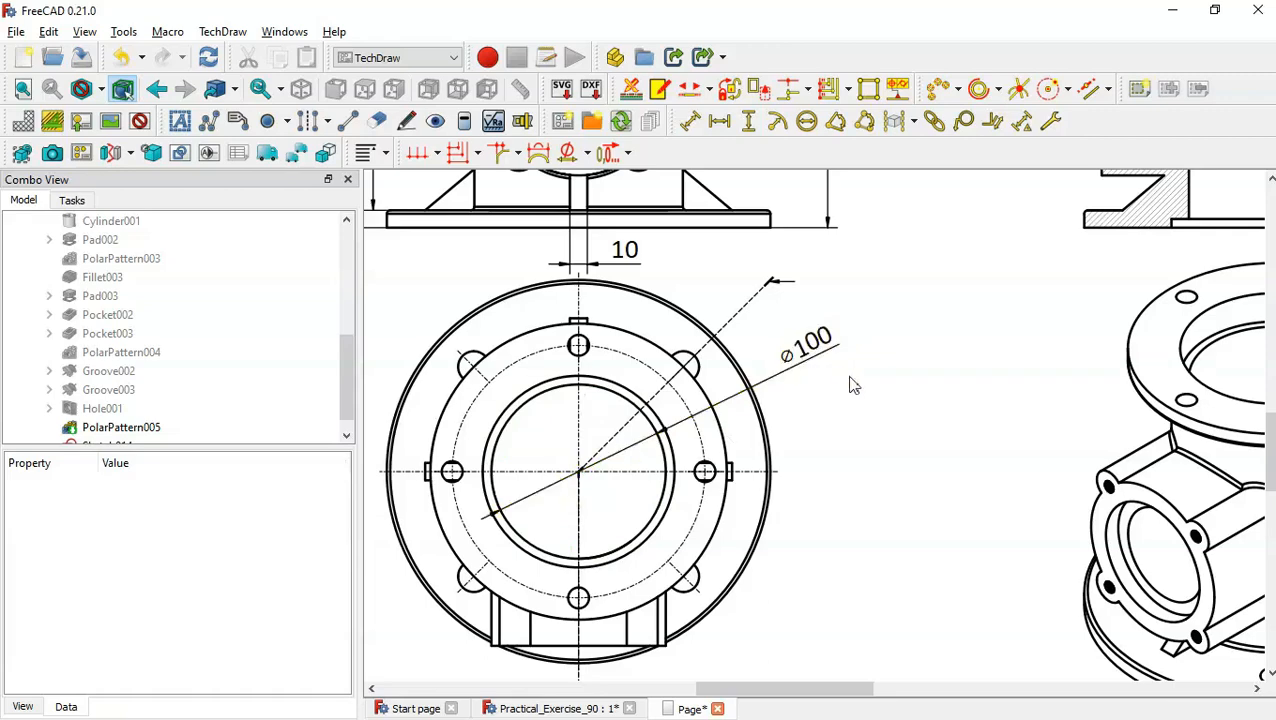
# Step: Set the drawing style of the innermost bore's diameter dimension to ISO Referencing
pyautogui.click(811, 346)
pyautogui.doubleClick(811, 348)
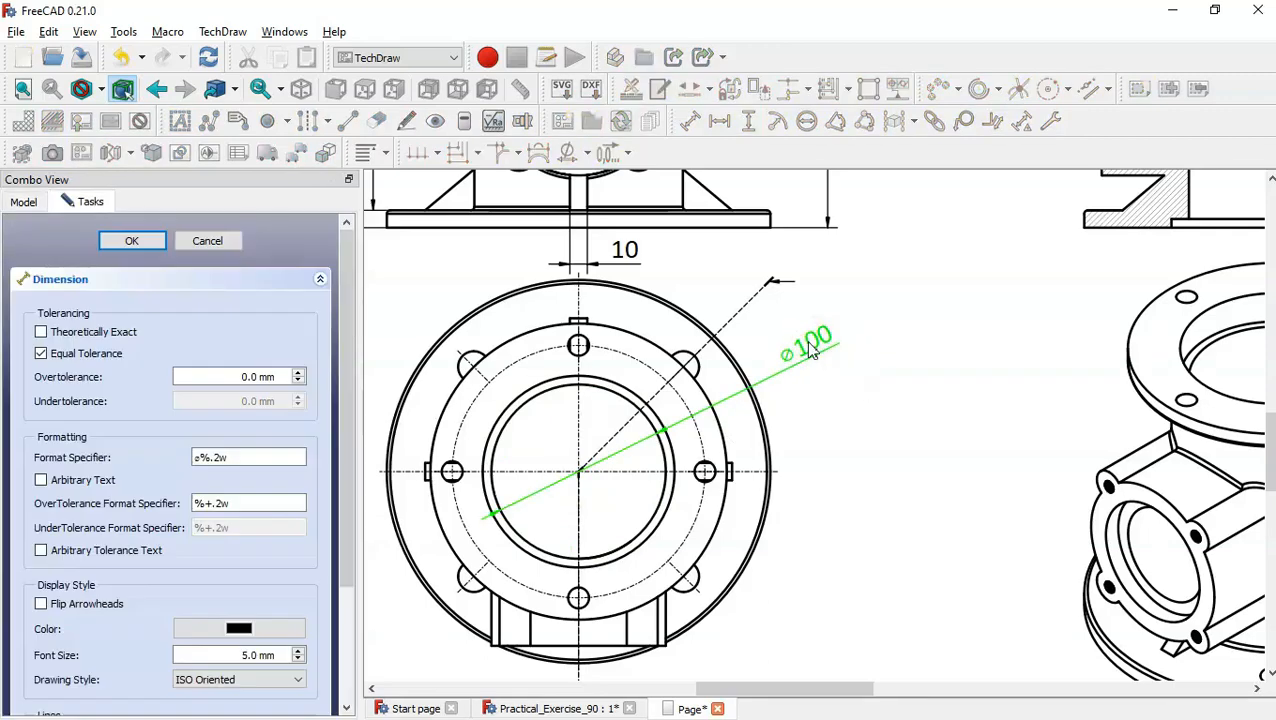
pyautogui.moveTo(342, 441); pyautogui.dragTo(336, 570)
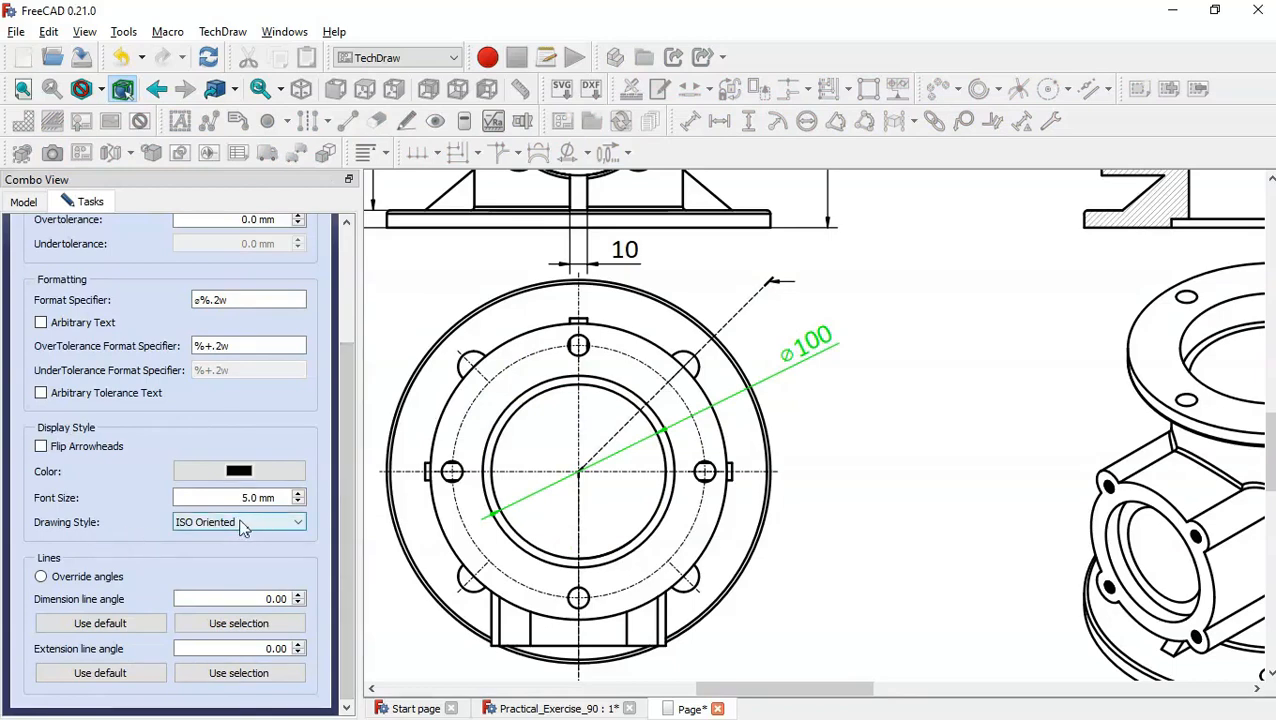
pyautogui.scroll(-1, 272, 516)
pyautogui.click(268, 522)
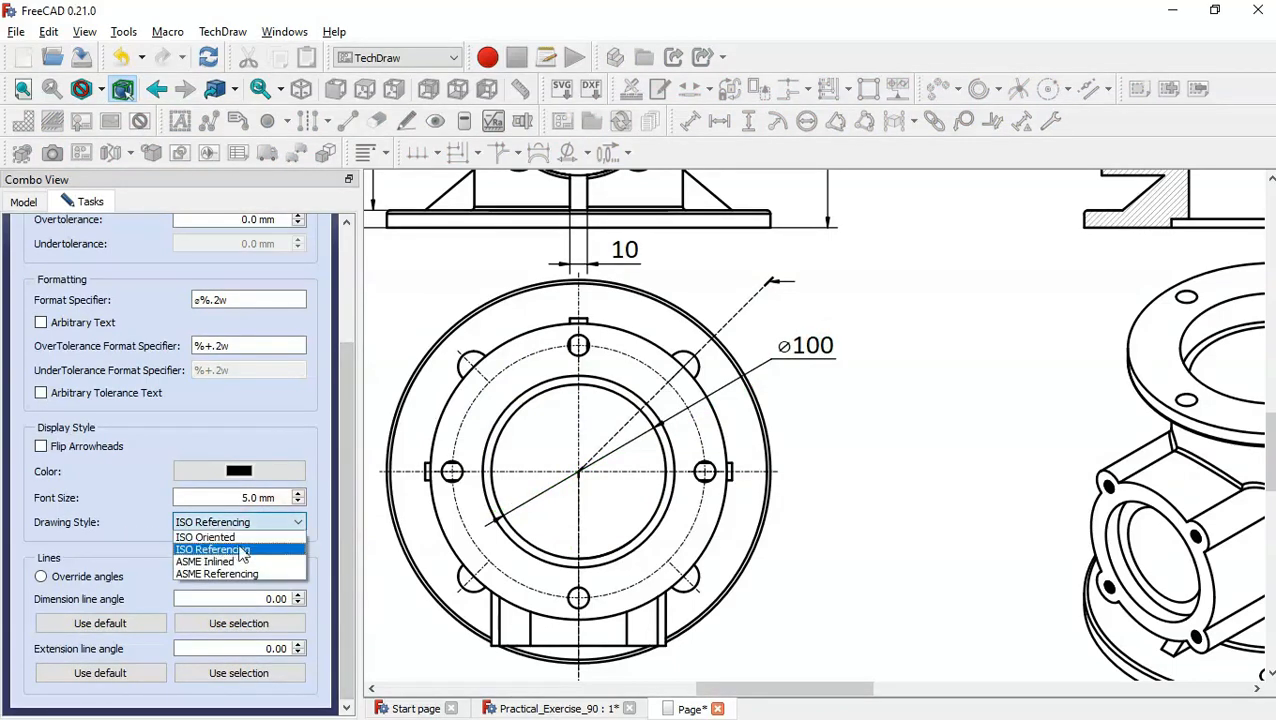
pyautogui.click(242, 550)
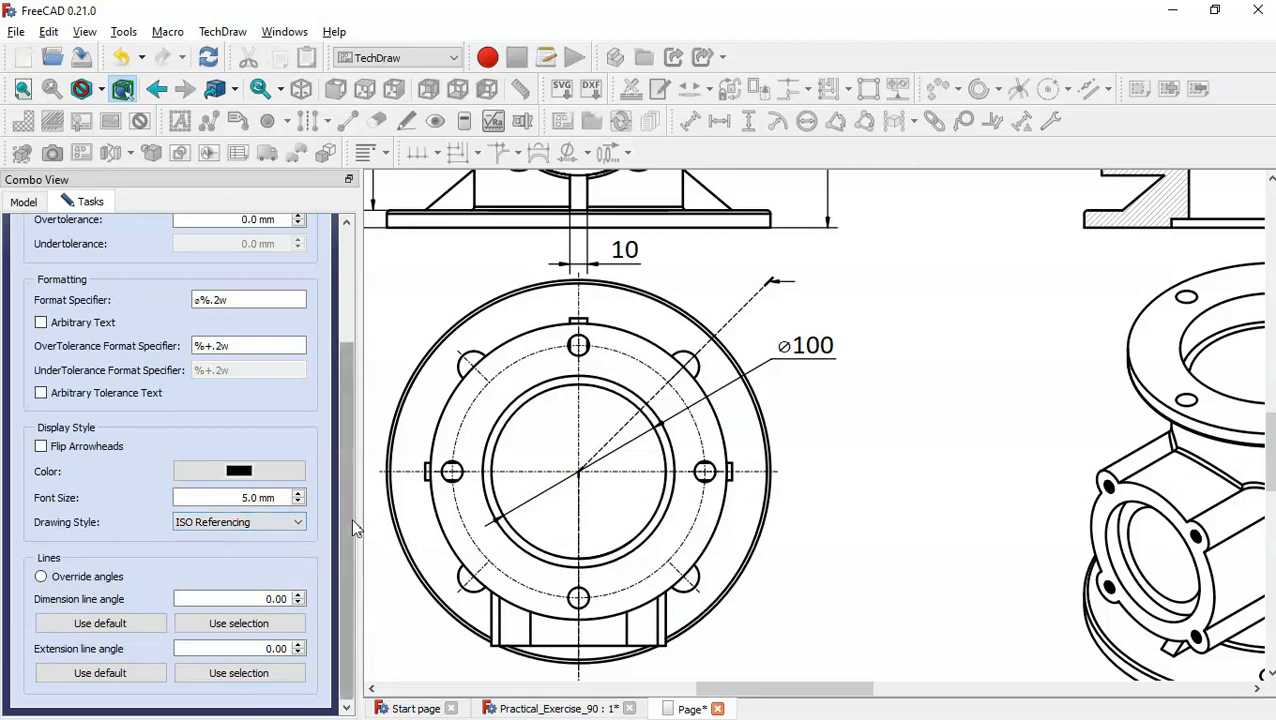
pyautogui.moveTo(351, 518); pyautogui.dragTo(347, 340)
pyautogui.click(157, 241)
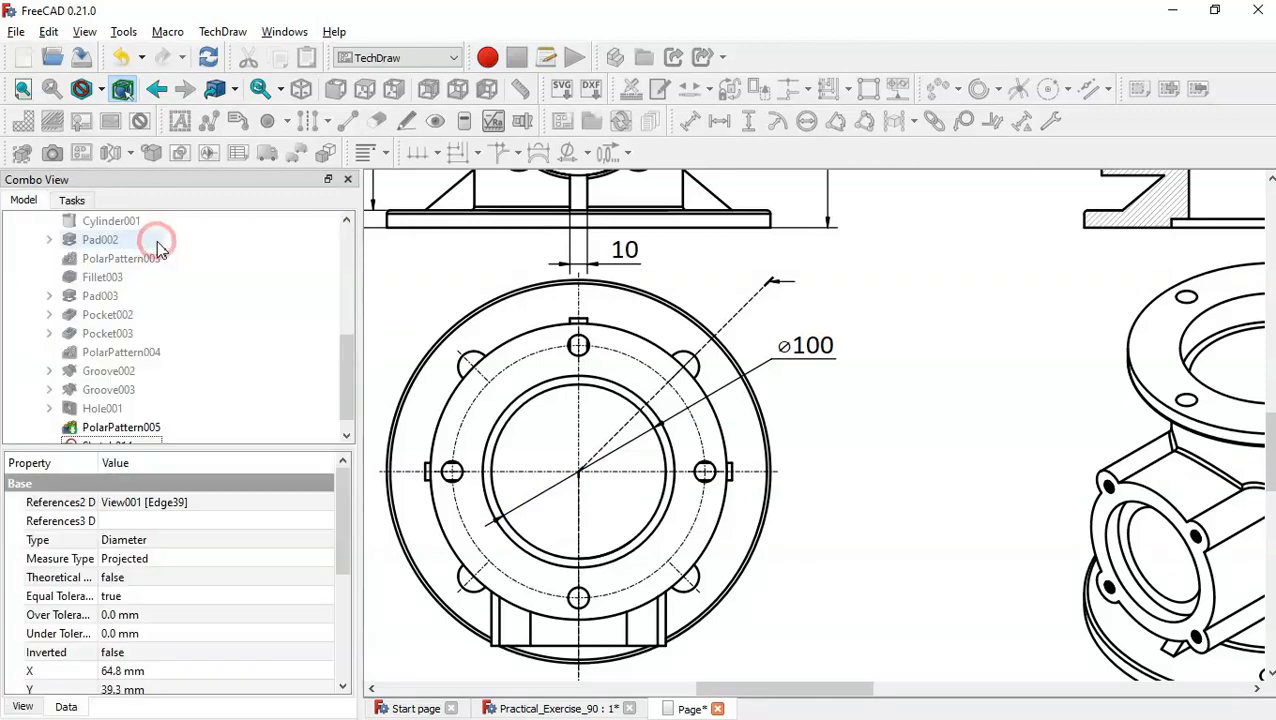
# Step: Add a diameter dimension to the larger circle around the bore in the top view, placing its label outside the flange below the ⌀100 label
pyautogui.click(671, 446)
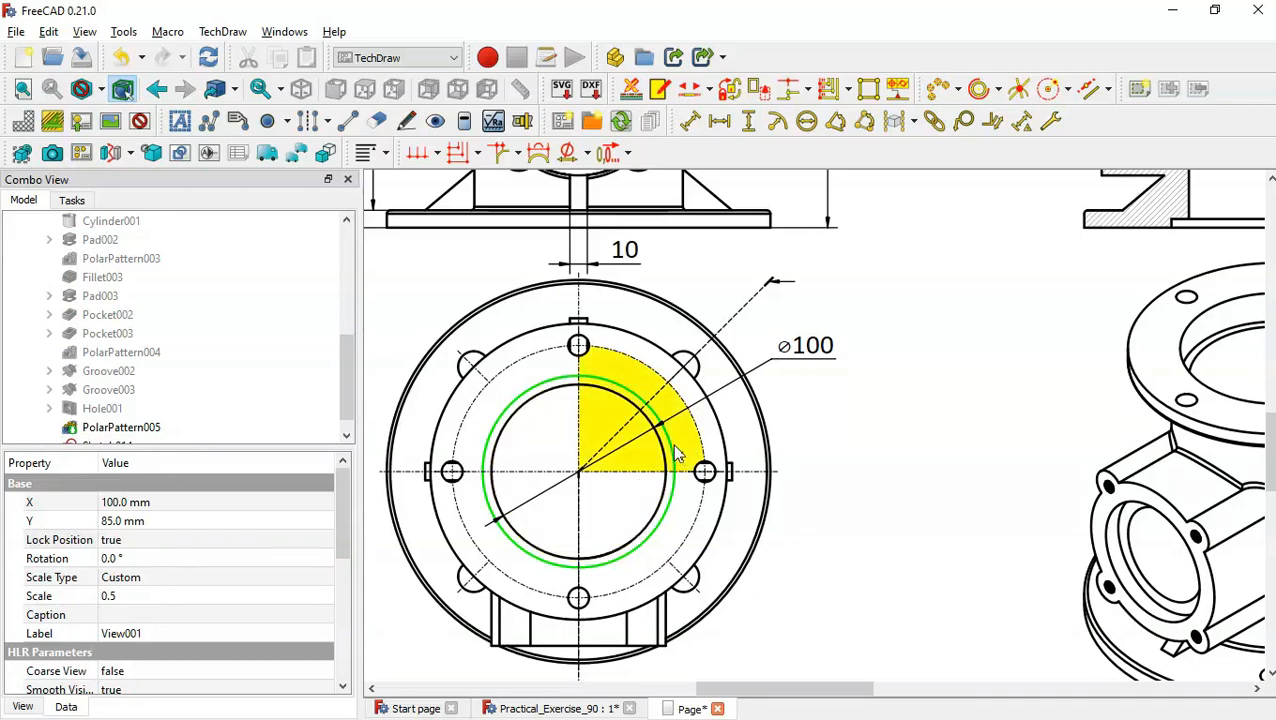
pyautogui.click(808, 124)
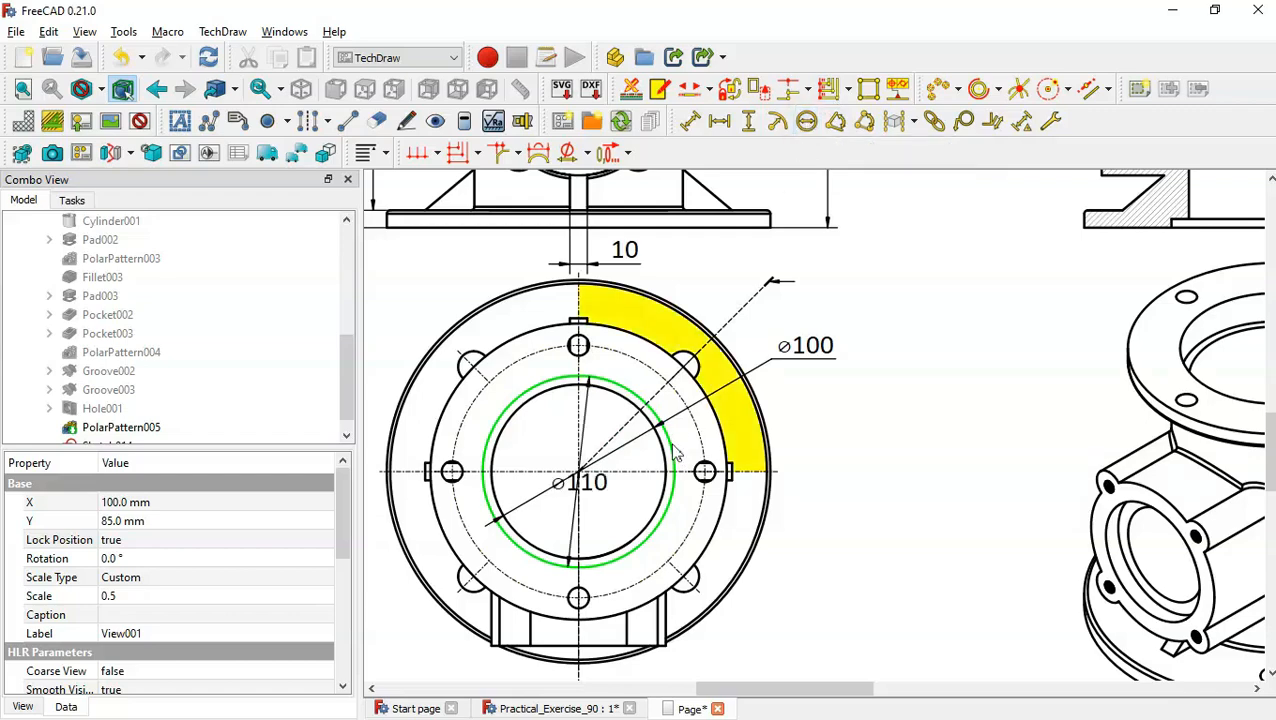
pyautogui.click(596, 490)
pyautogui.moveTo(600, 486); pyautogui.dragTo(829, 411)
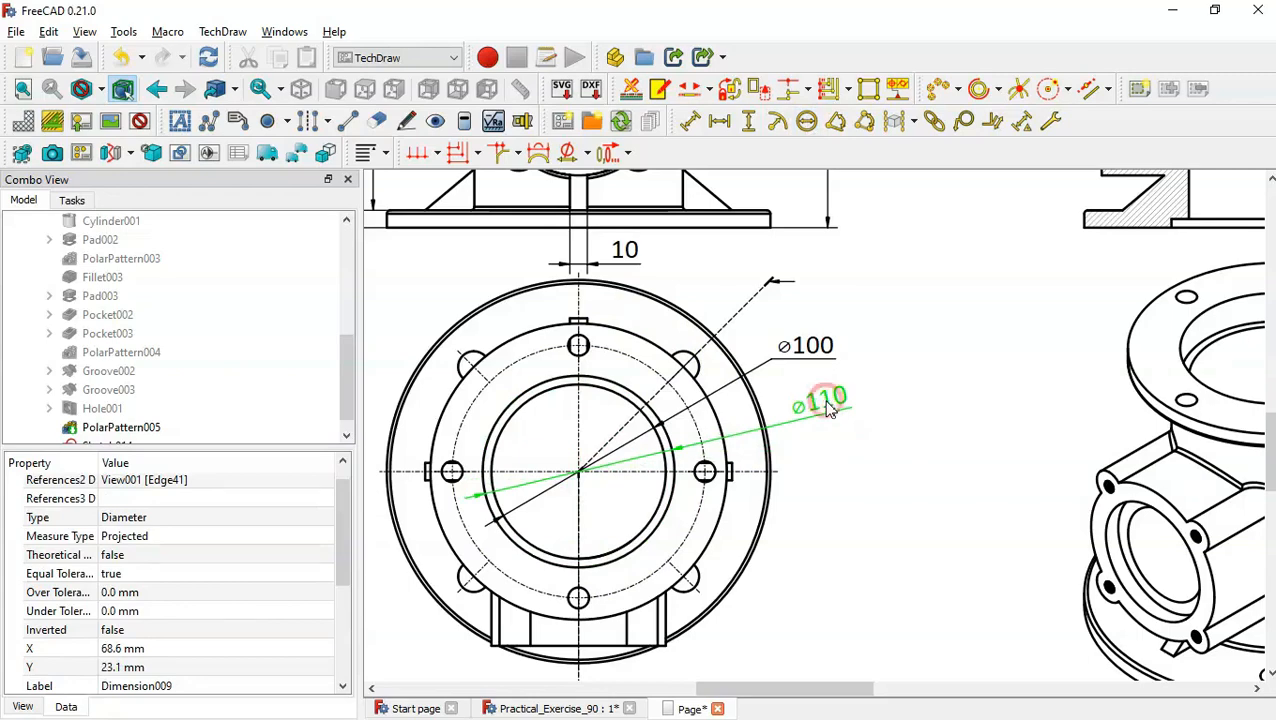
# Step: Set the drawing style of the larger bore circle's diameter dimension to ISO Referencing
pyautogui.doubleClick(823, 400)
pyautogui.click(347, 478)
pyautogui.click(270, 522)
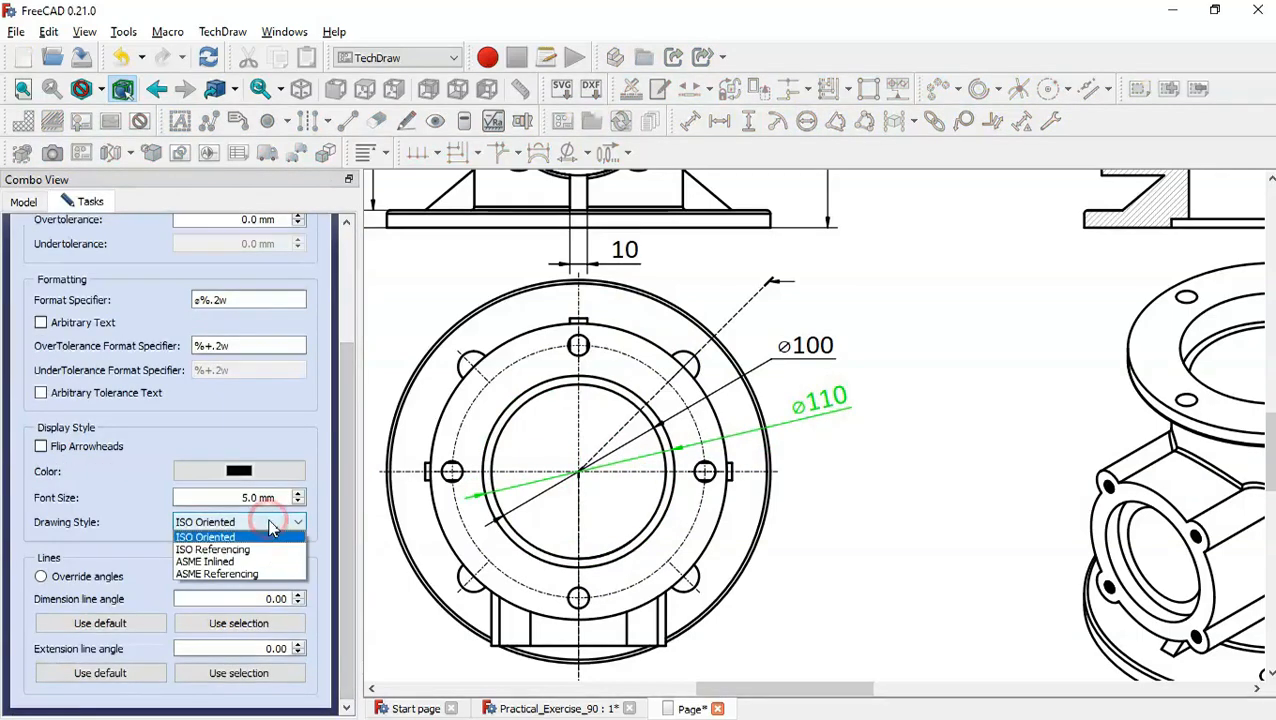
pyautogui.click(262, 550)
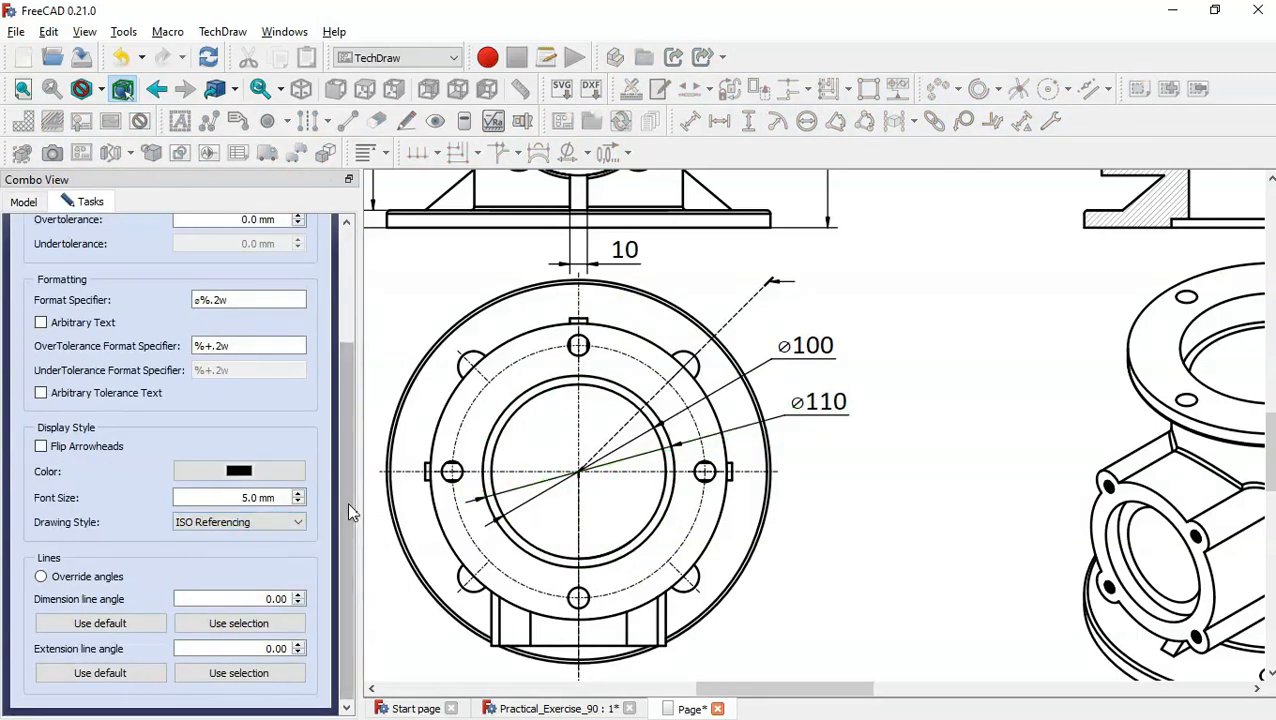
pyautogui.moveTo(347, 502); pyautogui.dragTo(347, 380)
pyautogui.click(155, 240)
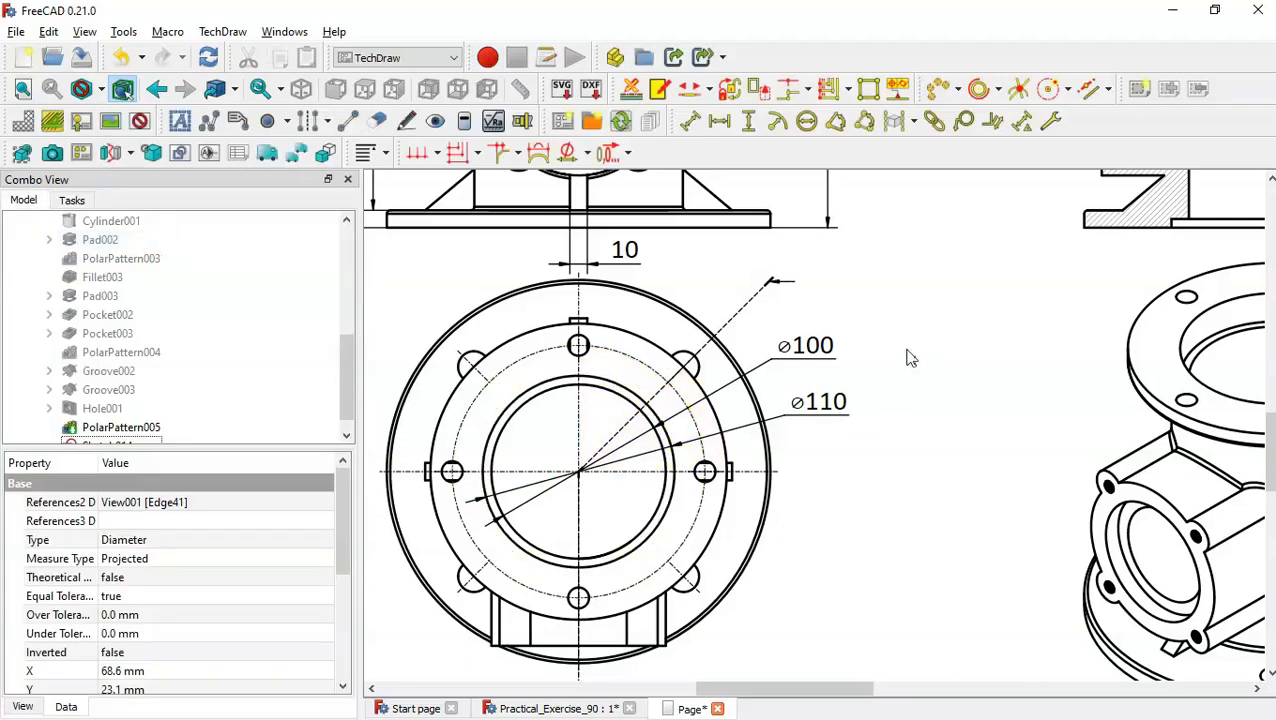
pyautogui.click(845, 403)
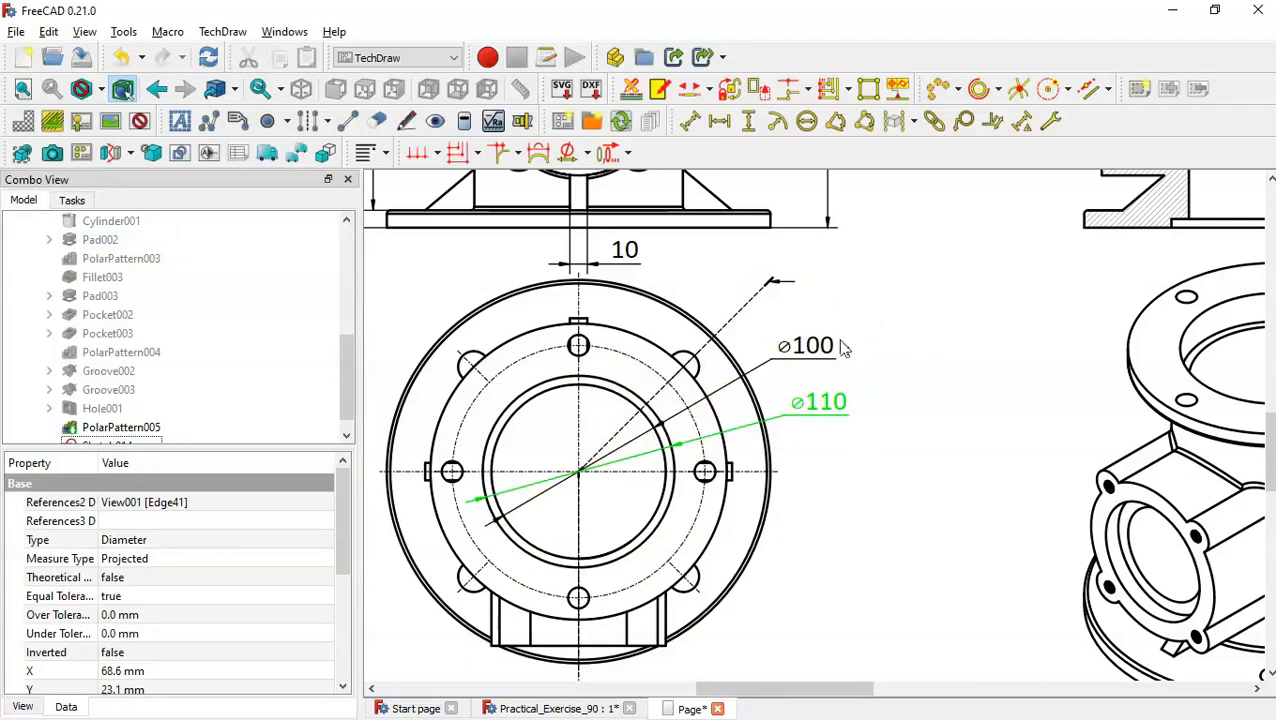
pyautogui.click(840, 499)
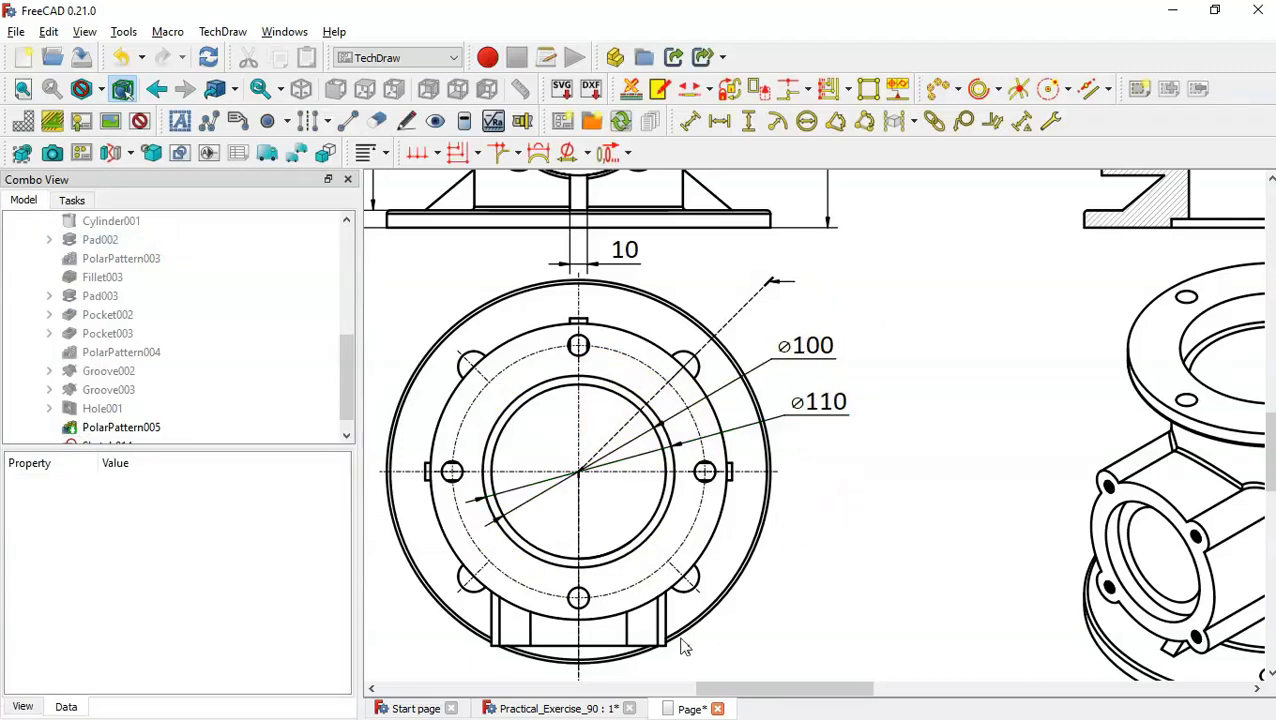
# Step: Add a diameter dimension to the base flange's lower-right hole in the top view and place its label outside the flange
pyautogui.click(699, 583)
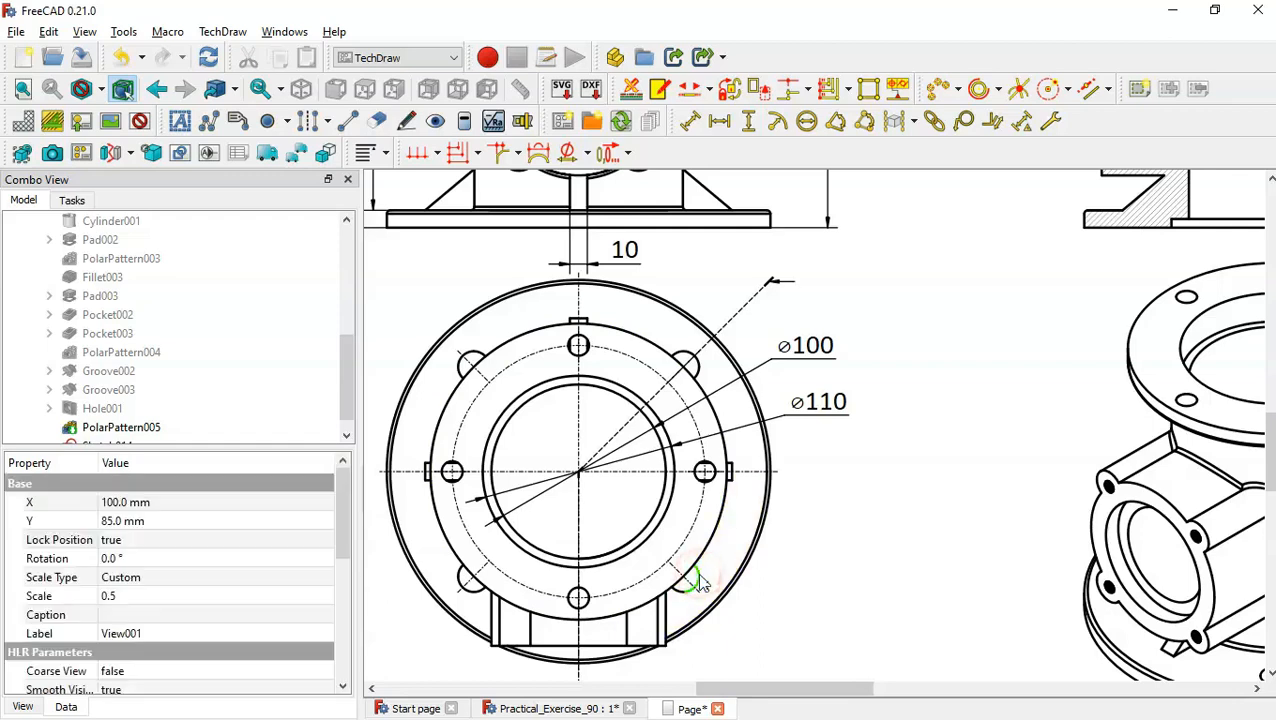
pyautogui.click(807, 124)
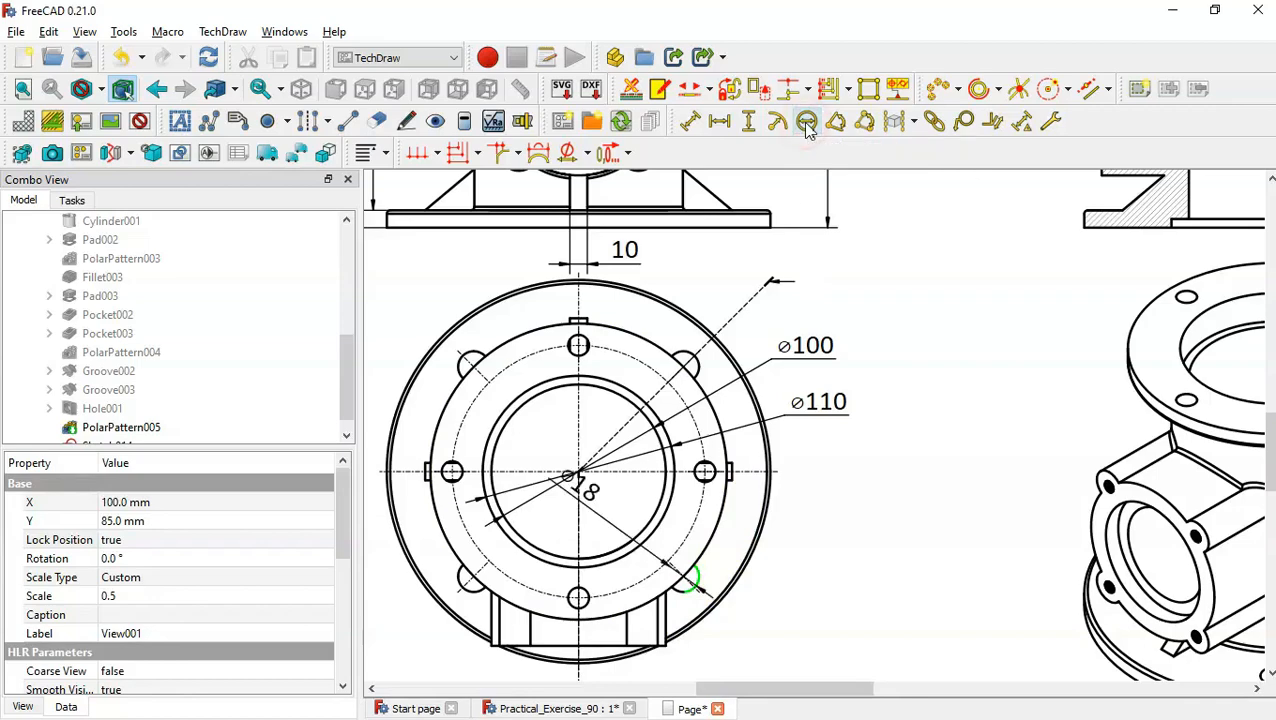
pyautogui.moveTo(585, 488); pyautogui.dragTo(805, 555)
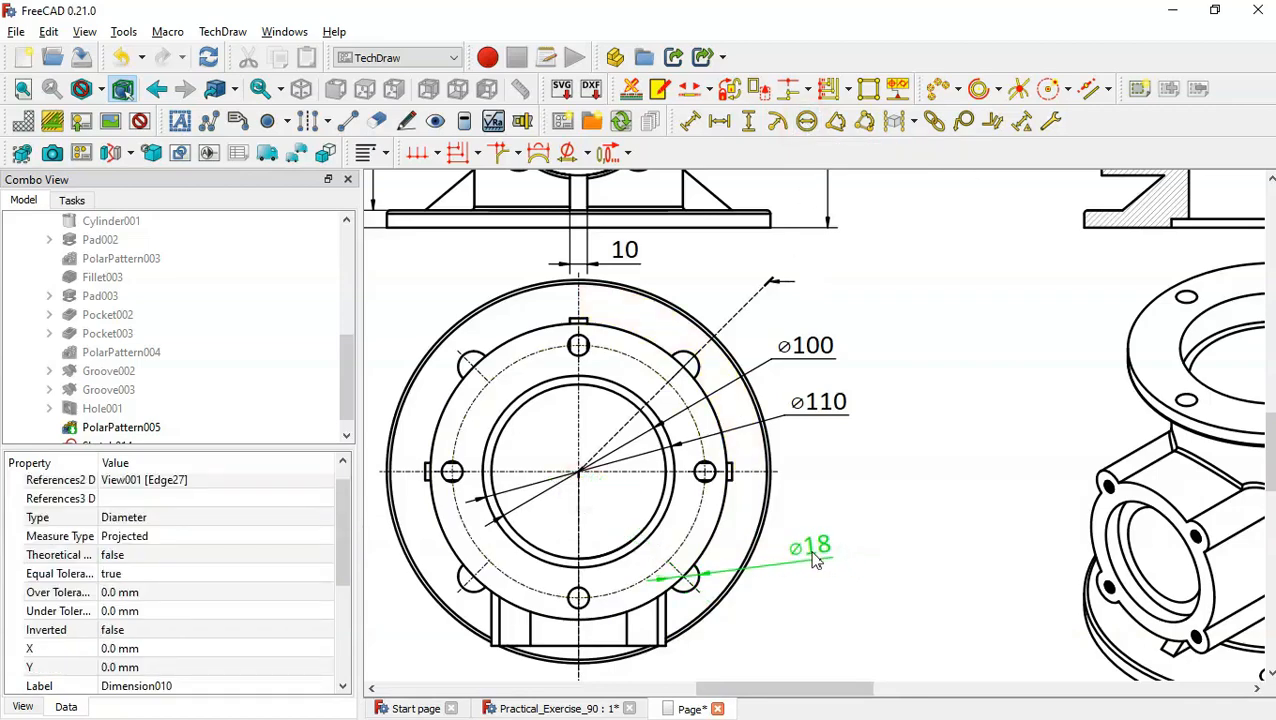
pyautogui.click(916, 497)
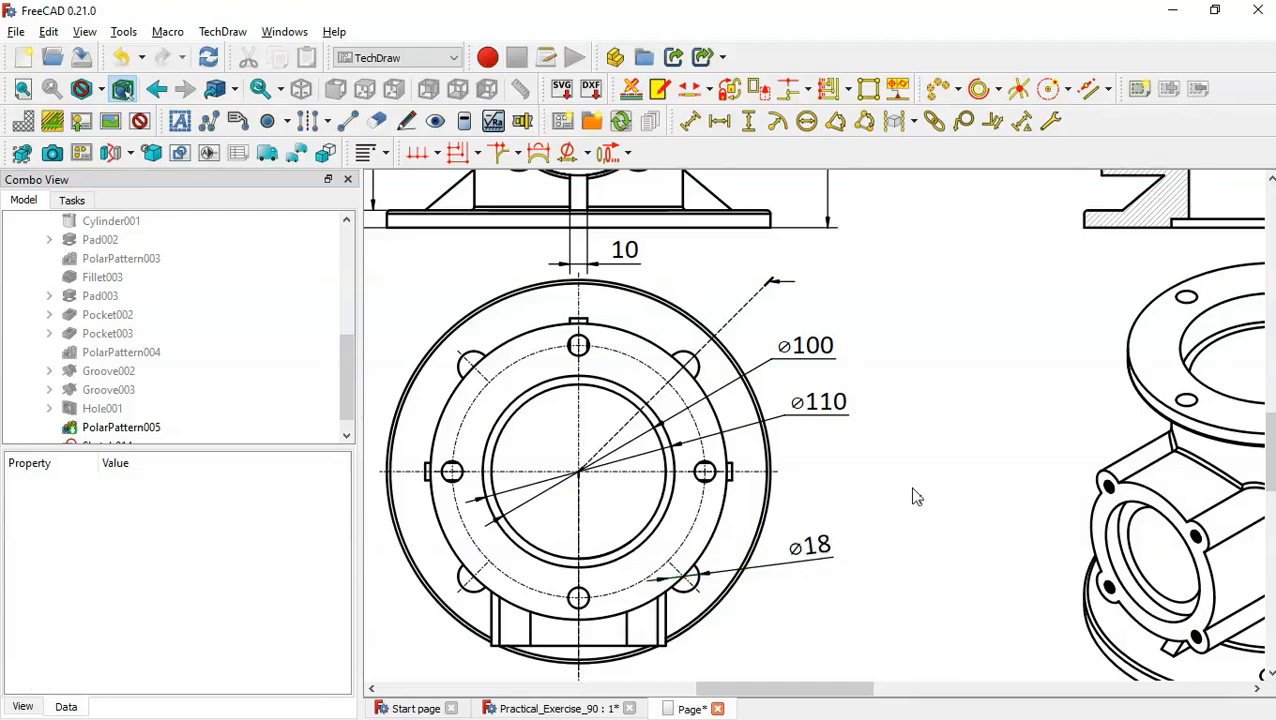
# Step: Add a vertical dimension in the top view from the horizontal centreline to the side boss's front edge, placing it outside the flange
pyautogui.click(550, 640)
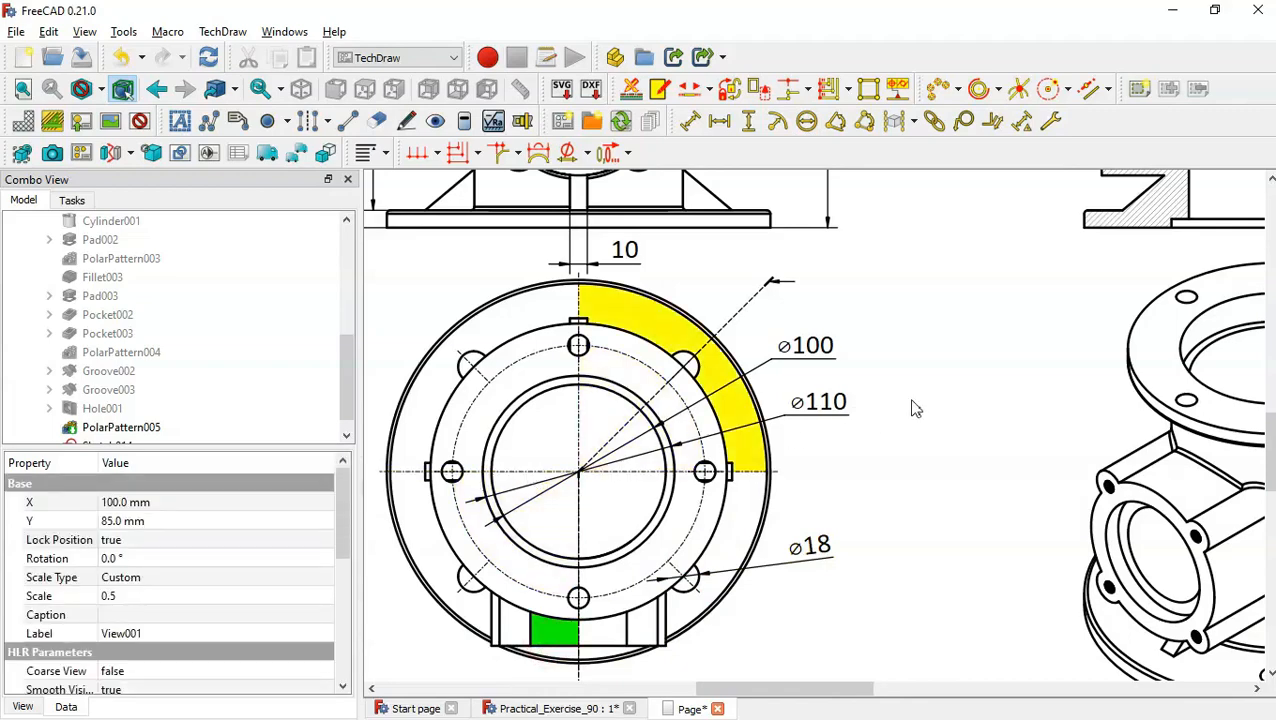
pyautogui.scroll(-3, 914, 407)
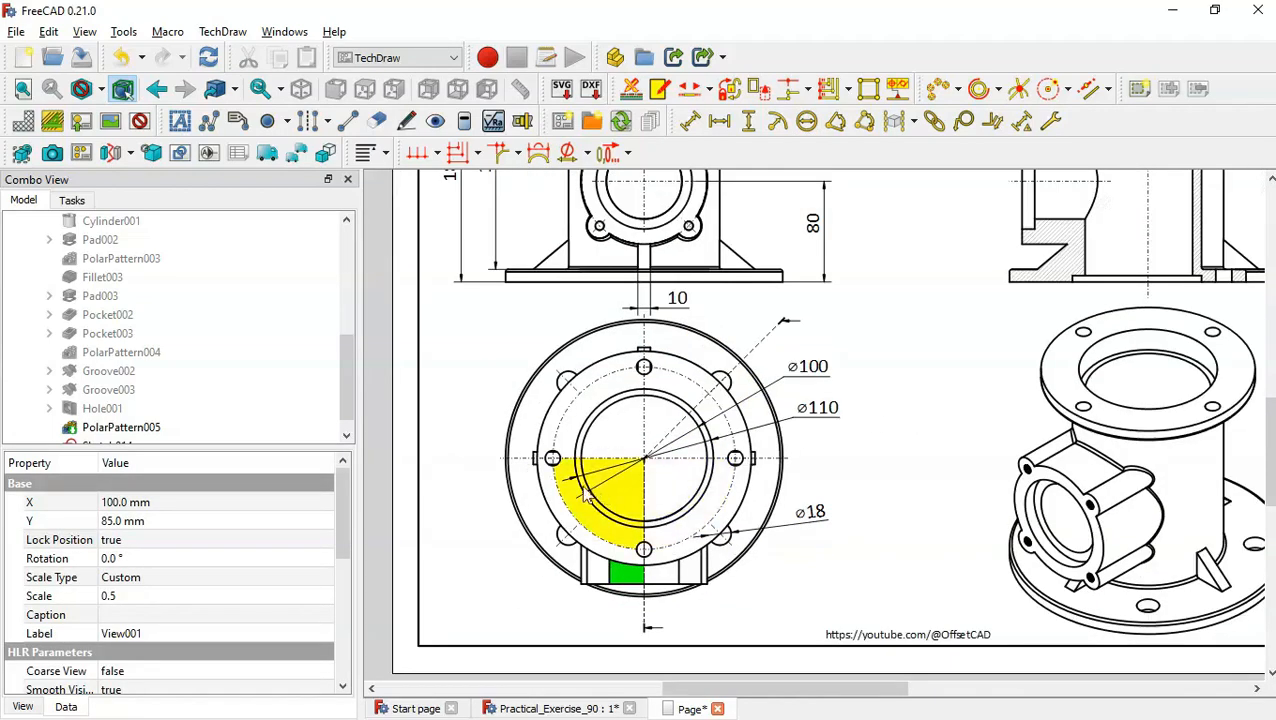
pyautogui.click(496, 482)
pyautogui.scroll(1, 496, 487)
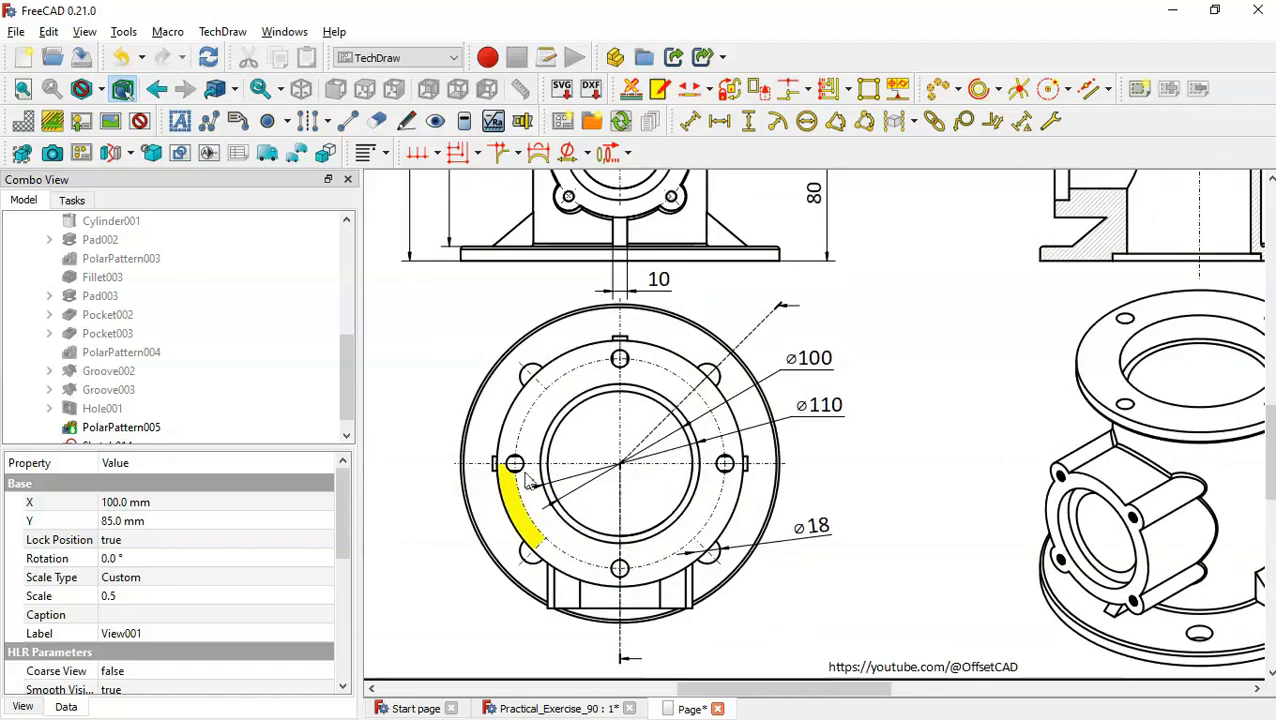
pyautogui.click(537, 464)
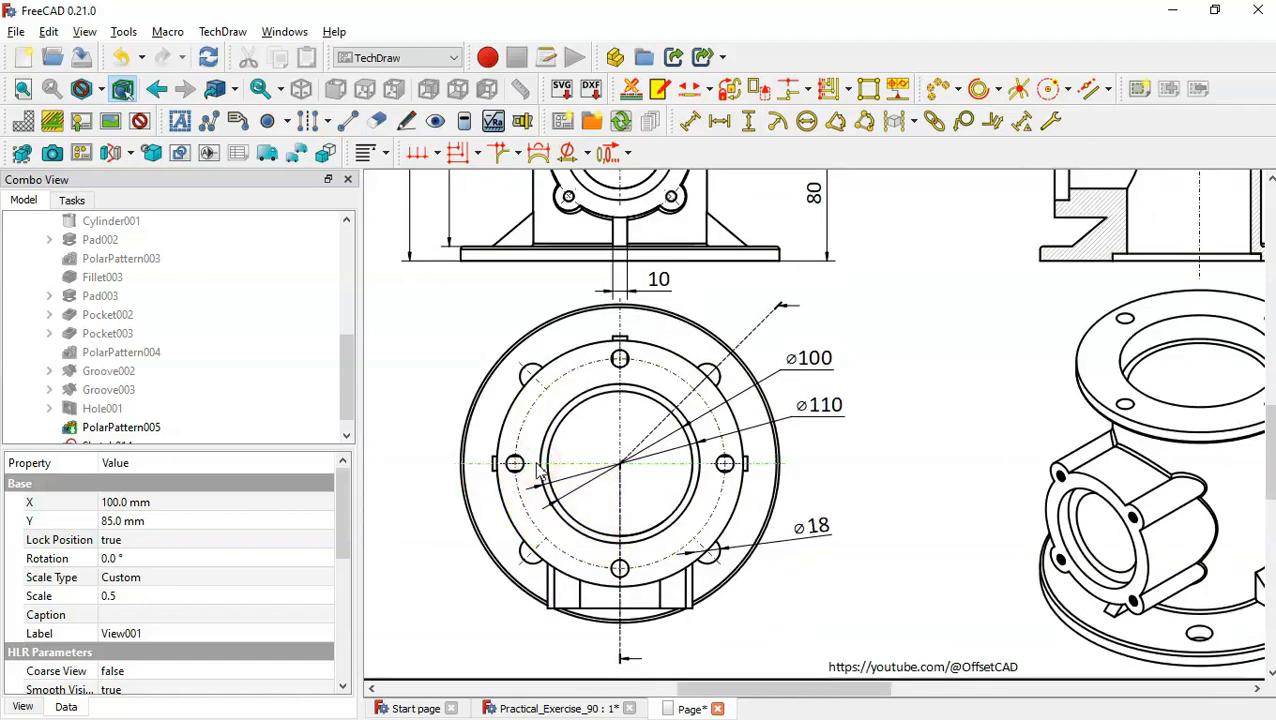
pyautogui.click(601, 613)
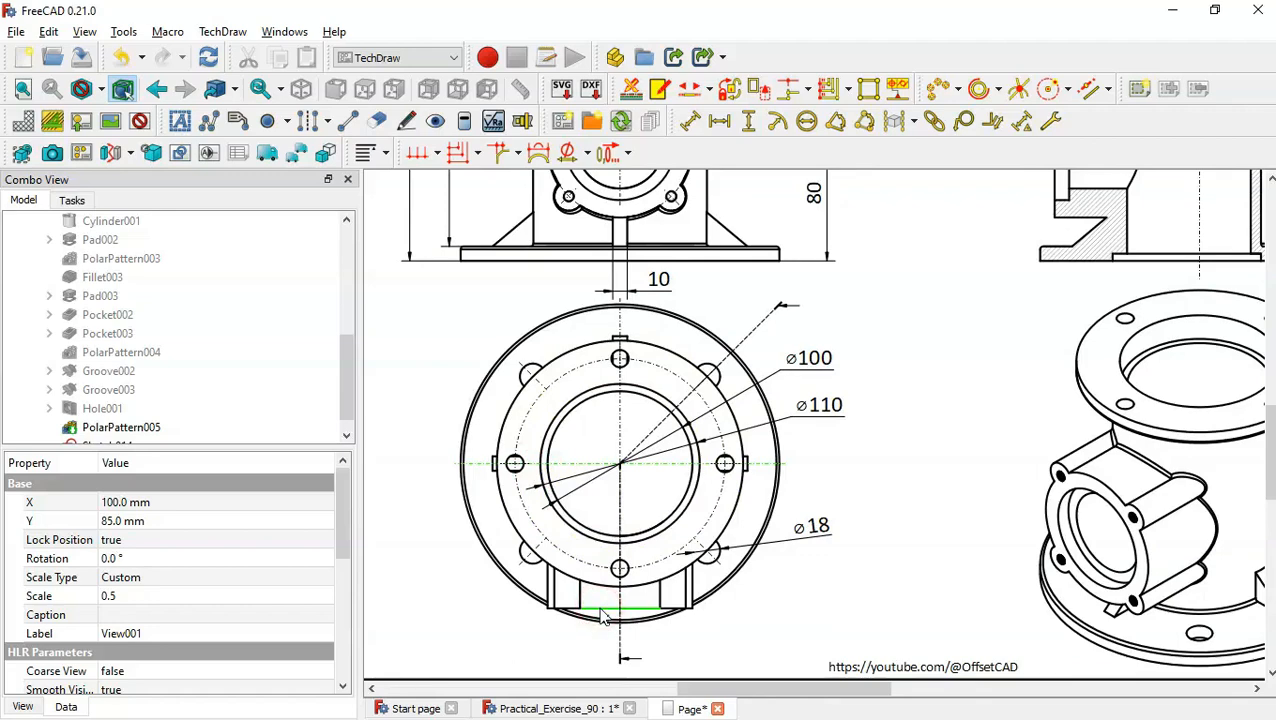
pyautogui.click(750, 122)
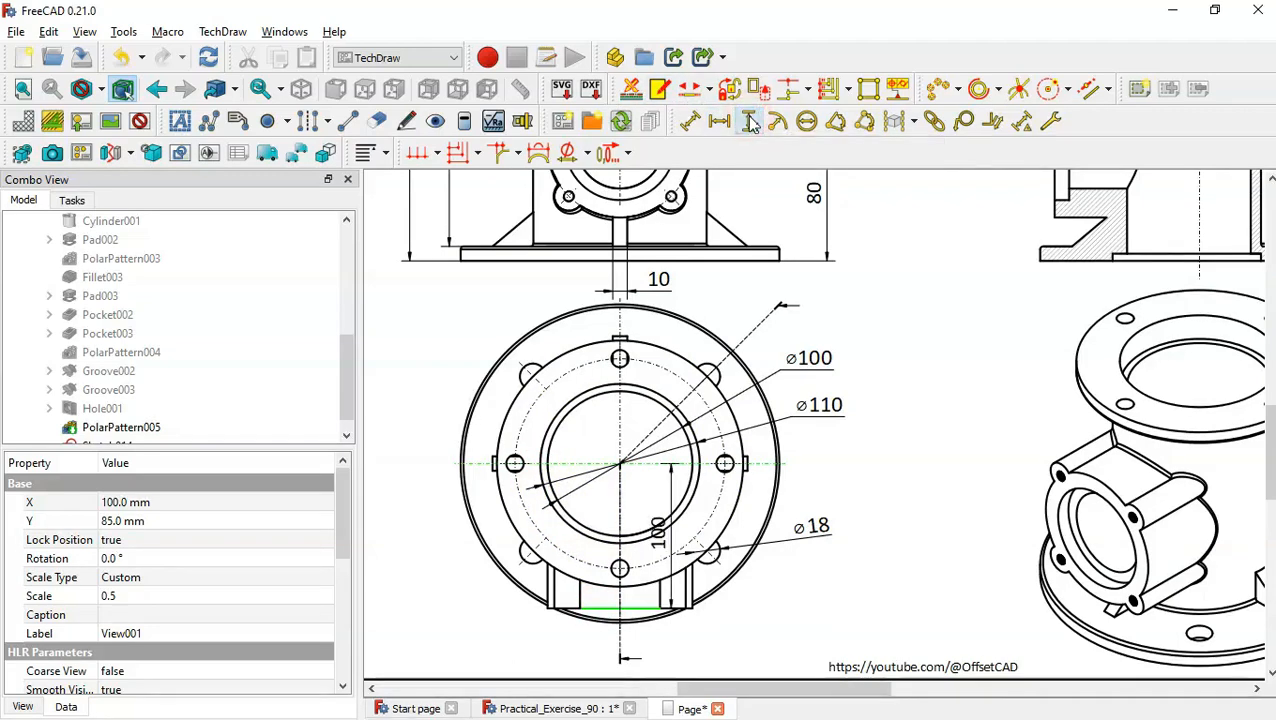
pyautogui.moveTo(658, 528); pyautogui.dragTo(424, 528)
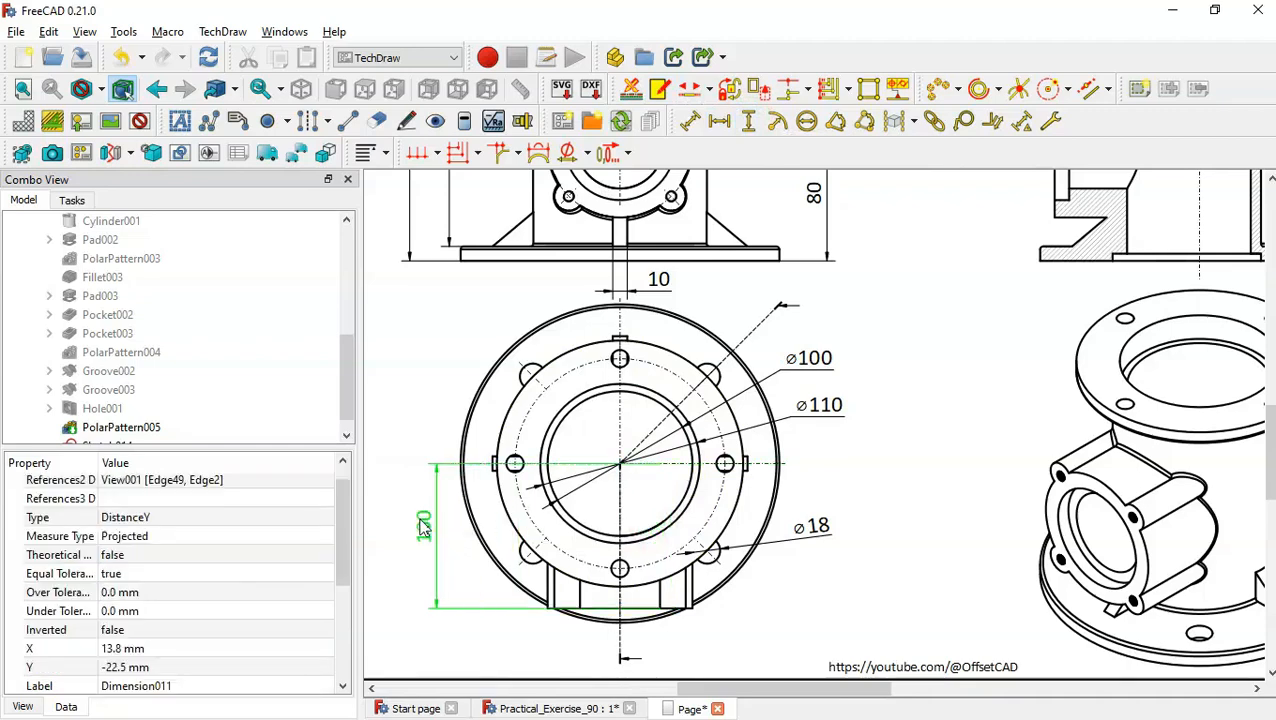
pyautogui.click(470, 556)
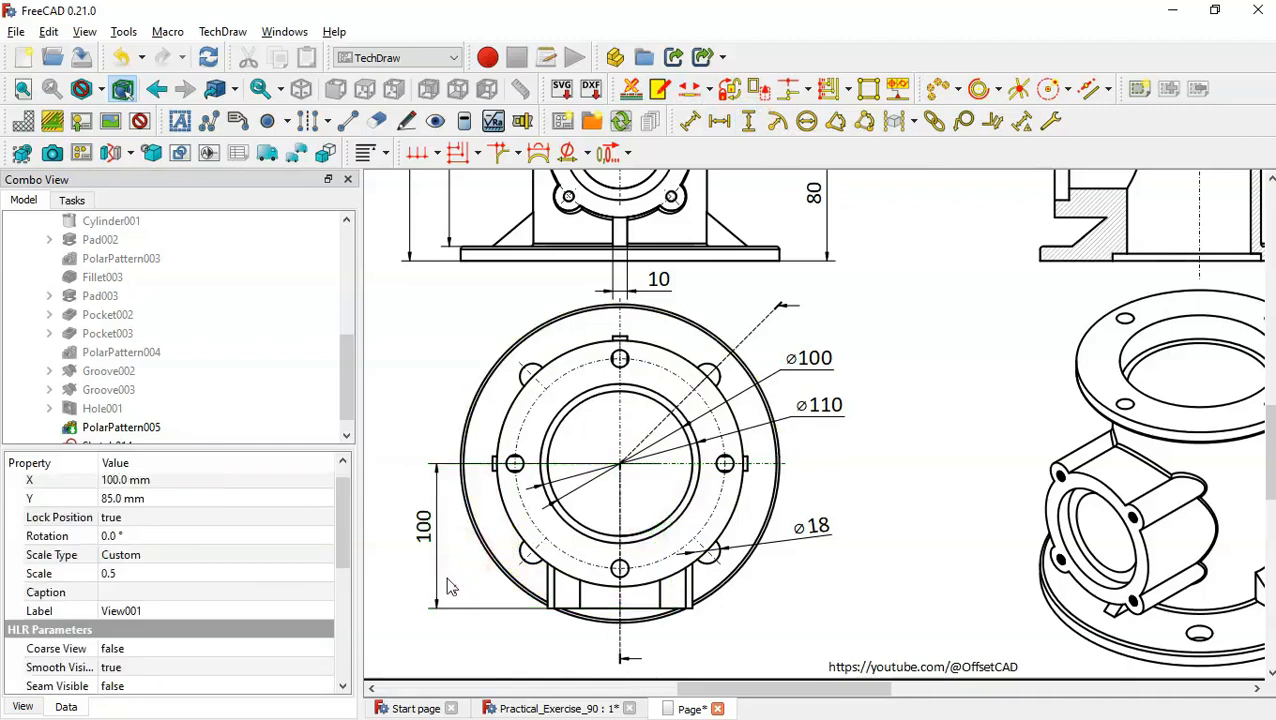
# Step: Dimension the width of the top flange's hole in the section view, place the label above the flange and prefix it with a diameter symbol
pyautogui.scroll(-2, 449, 587)
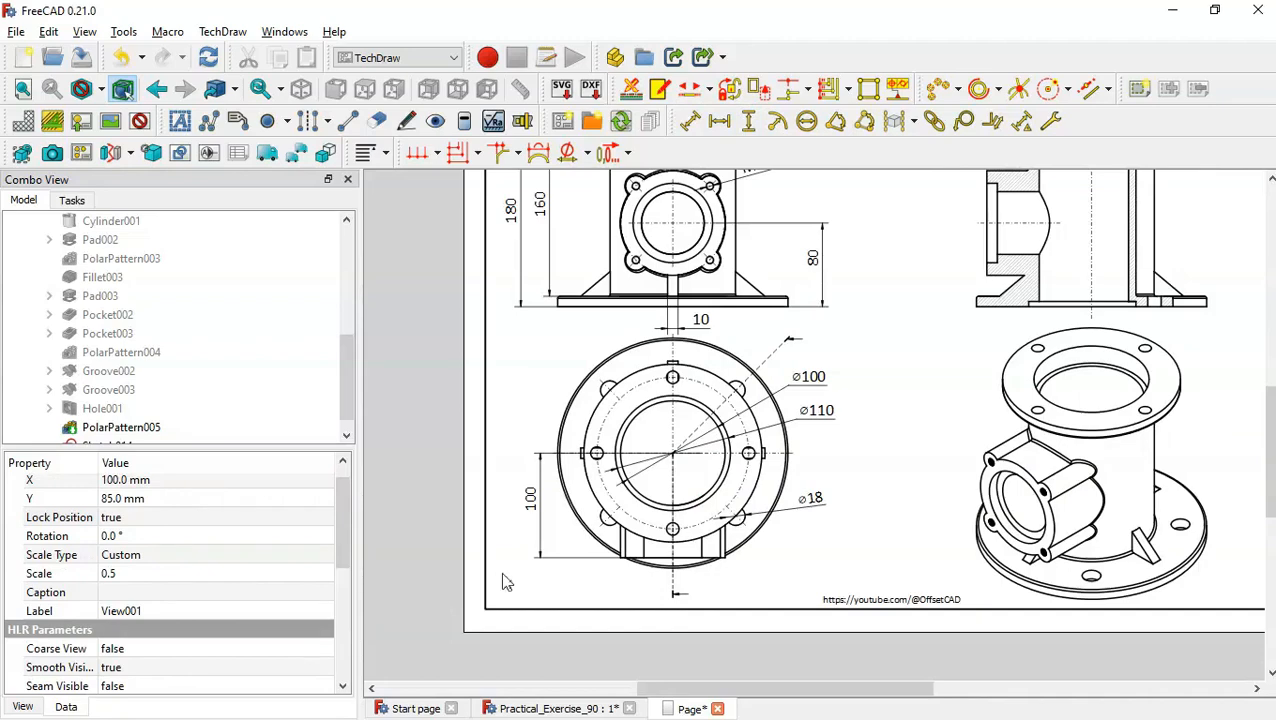
pyautogui.moveTo(1266, 400); pyautogui.dragTo(1263, 346)
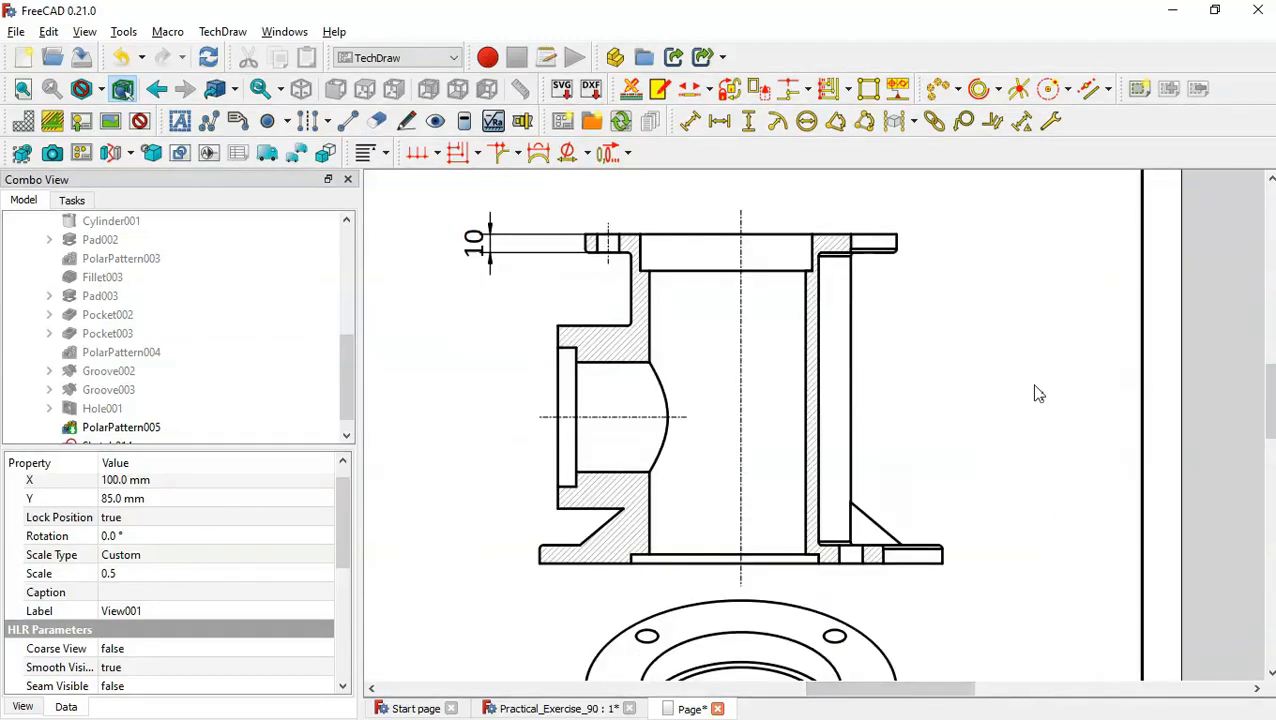
pyautogui.click(606, 246)
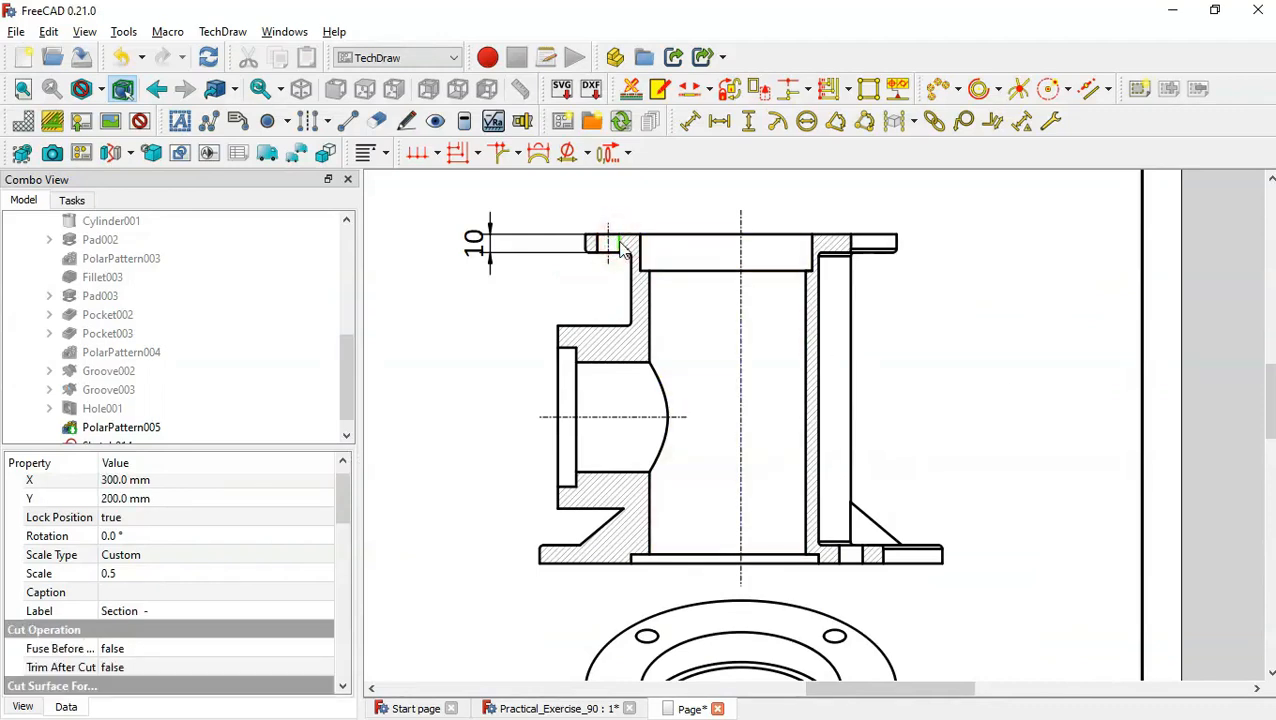
pyautogui.click(720, 121)
pyautogui.moveTo(1266, 410); pyautogui.dragTo(1268, 386)
pyautogui.moveTo(610, 327)
pyautogui.mouseDown()
pyautogui.moveTo(612, 273)
pyautogui.moveTo(659, 276)
pyautogui.mouseUp()
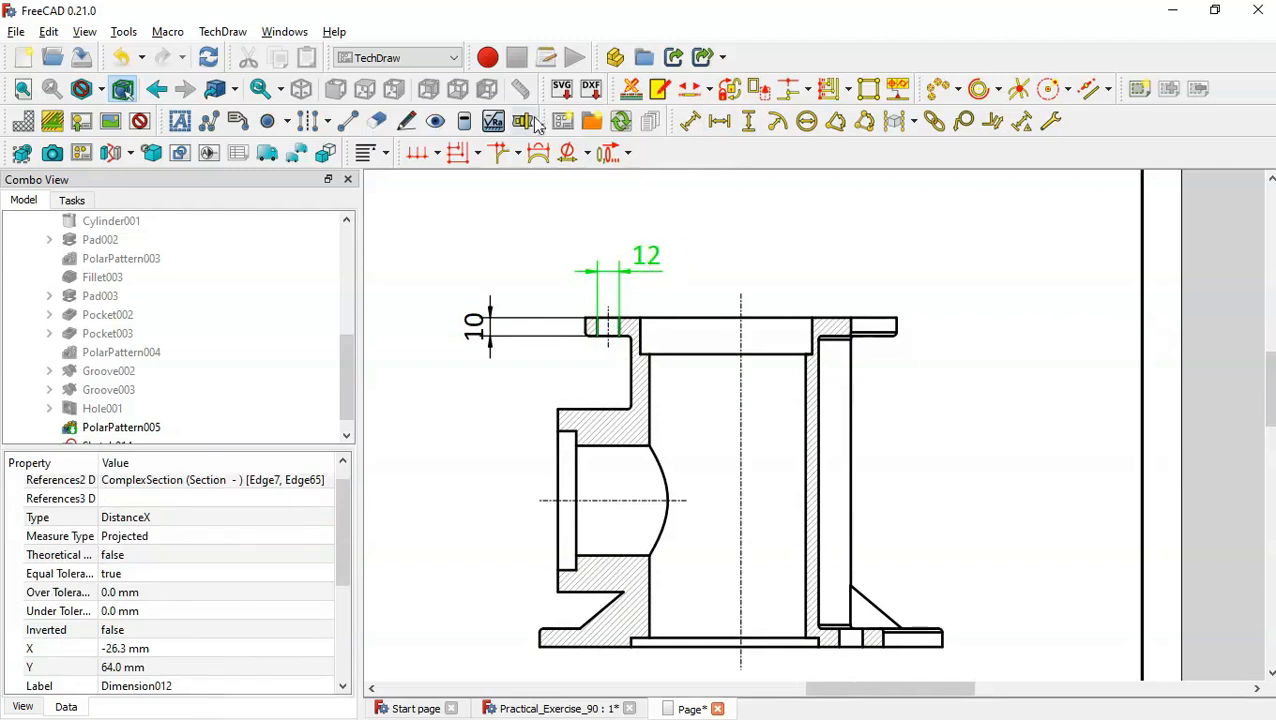
pyautogui.click(567, 154)
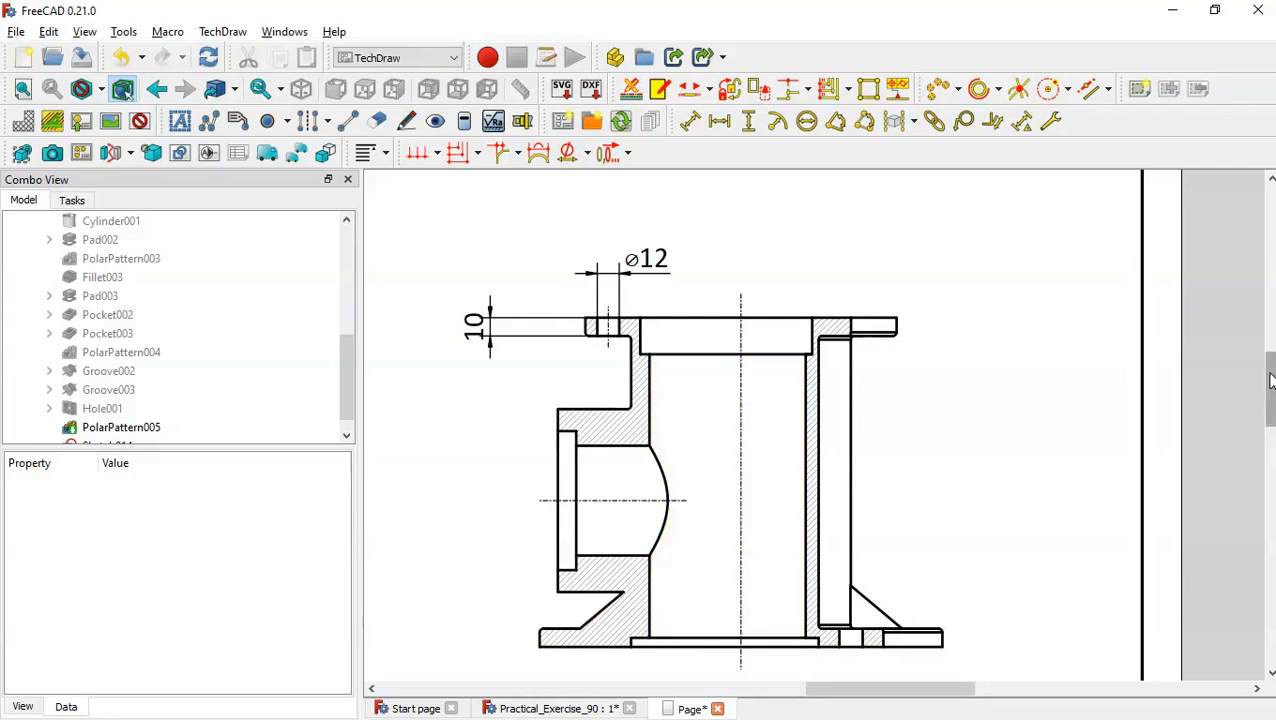
# Step: Add an angle dimension between the sloped rib edge and the base recess's horizontal edge in the section view, placing its label inside the bore
pyautogui.moveTo(1270, 381); pyautogui.dragTo(1271, 398)
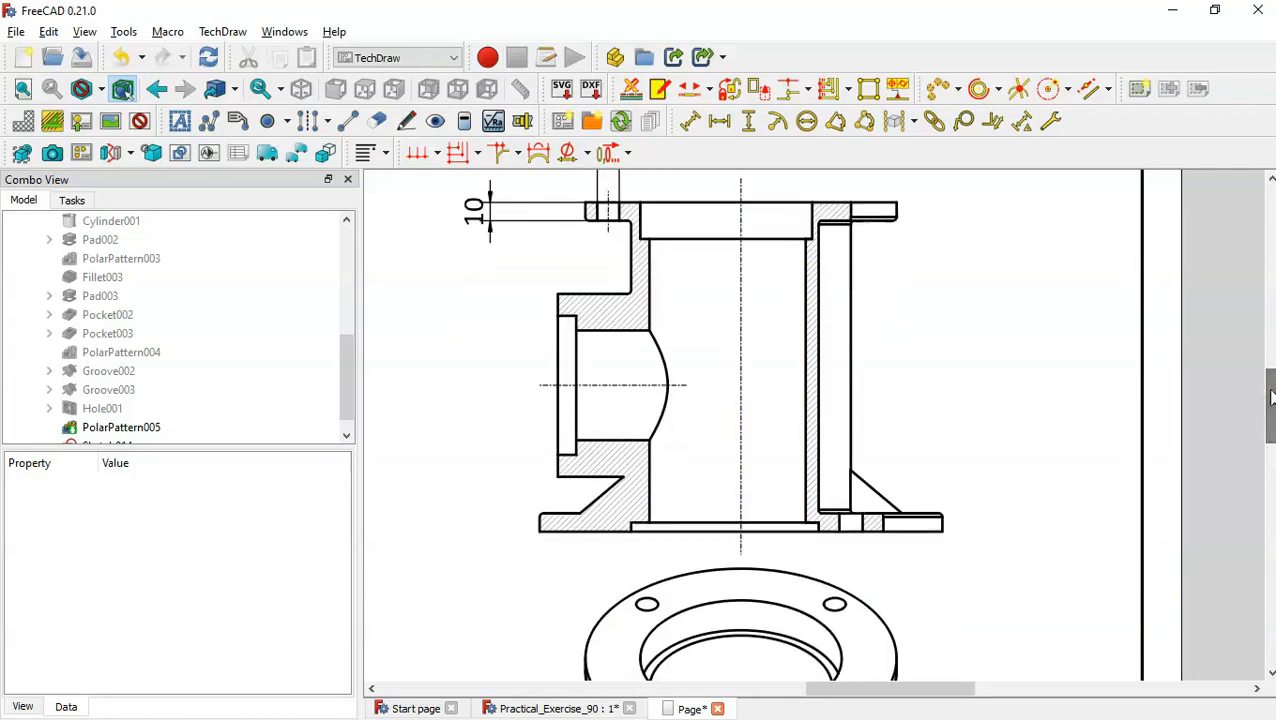
pyautogui.click(672, 522)
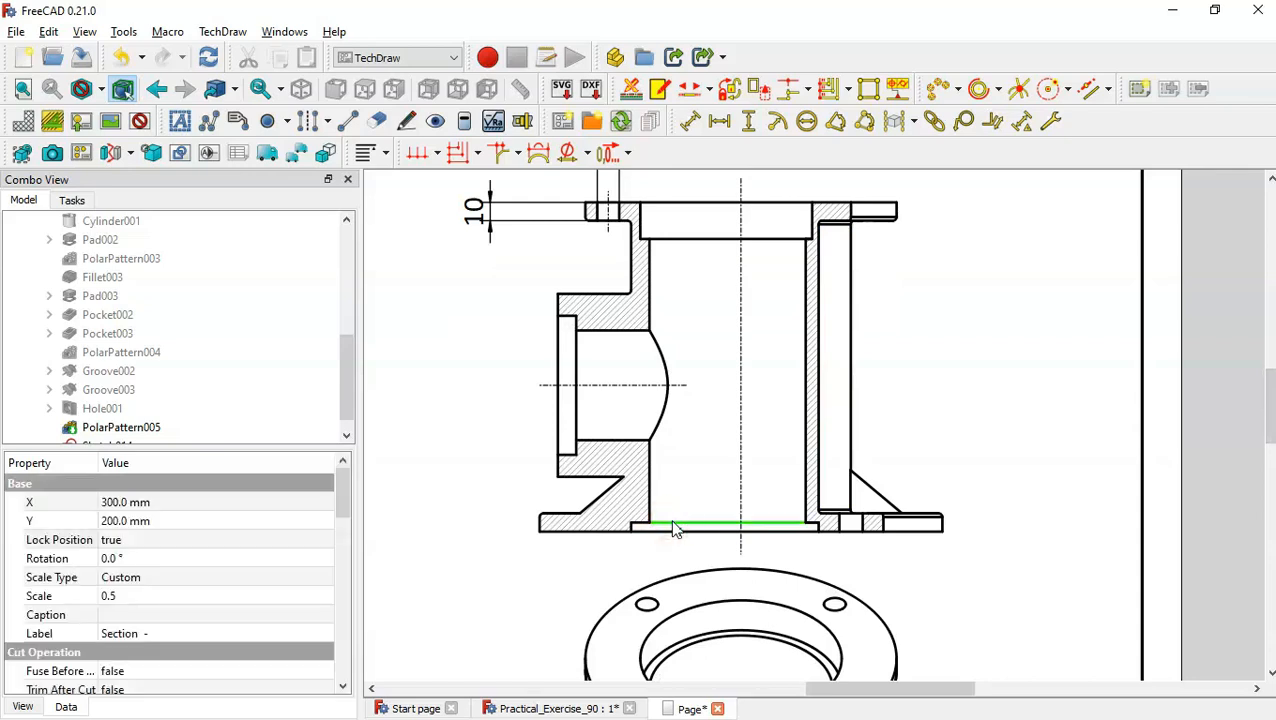
pyautogui.keyDown('ctrl'); pyautogui.click(604, 497); pyautogui.keyUp('ctrl')
pyautogui.click(835, 123)
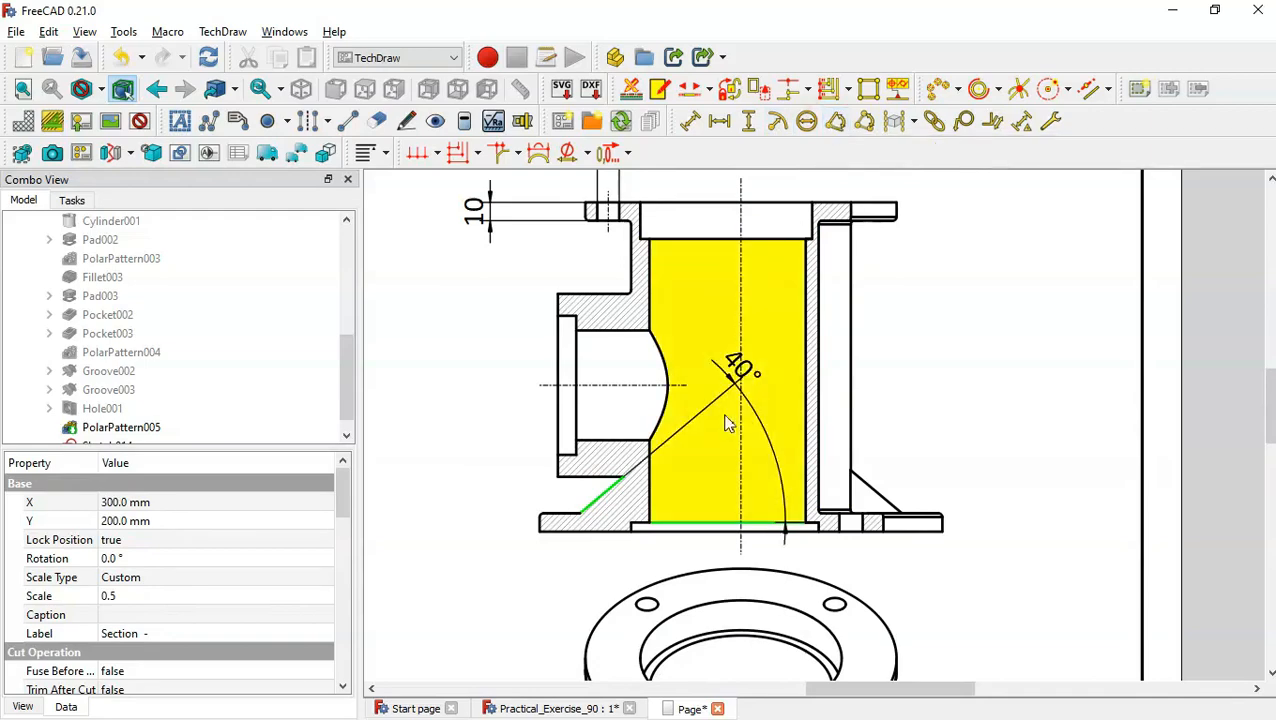
pyautogui.moveTo(735, 455); pyautogui.dragTo(699, 488)
pyautogui.click(990, 400)
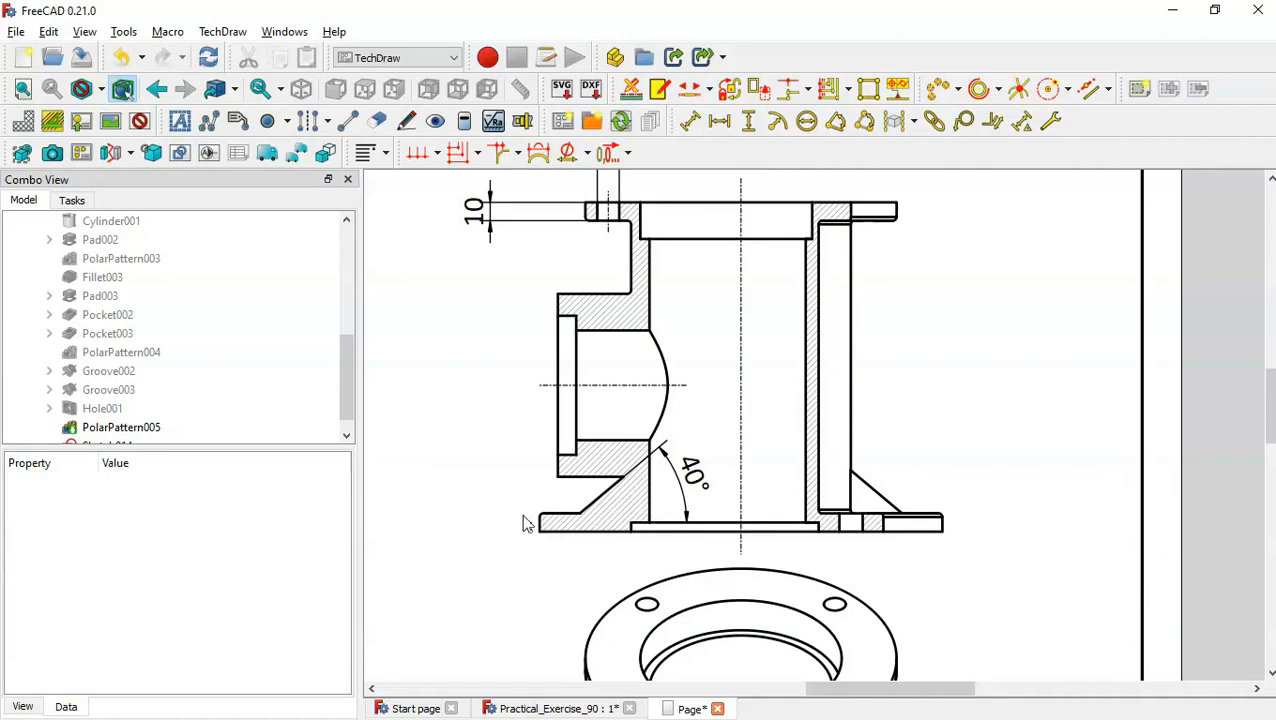
# Step: Add a radius dimension to the base flange's upper outer corner fillet in the section view and place its label outside the part
pyautogui.scroll(5, 517, 524)
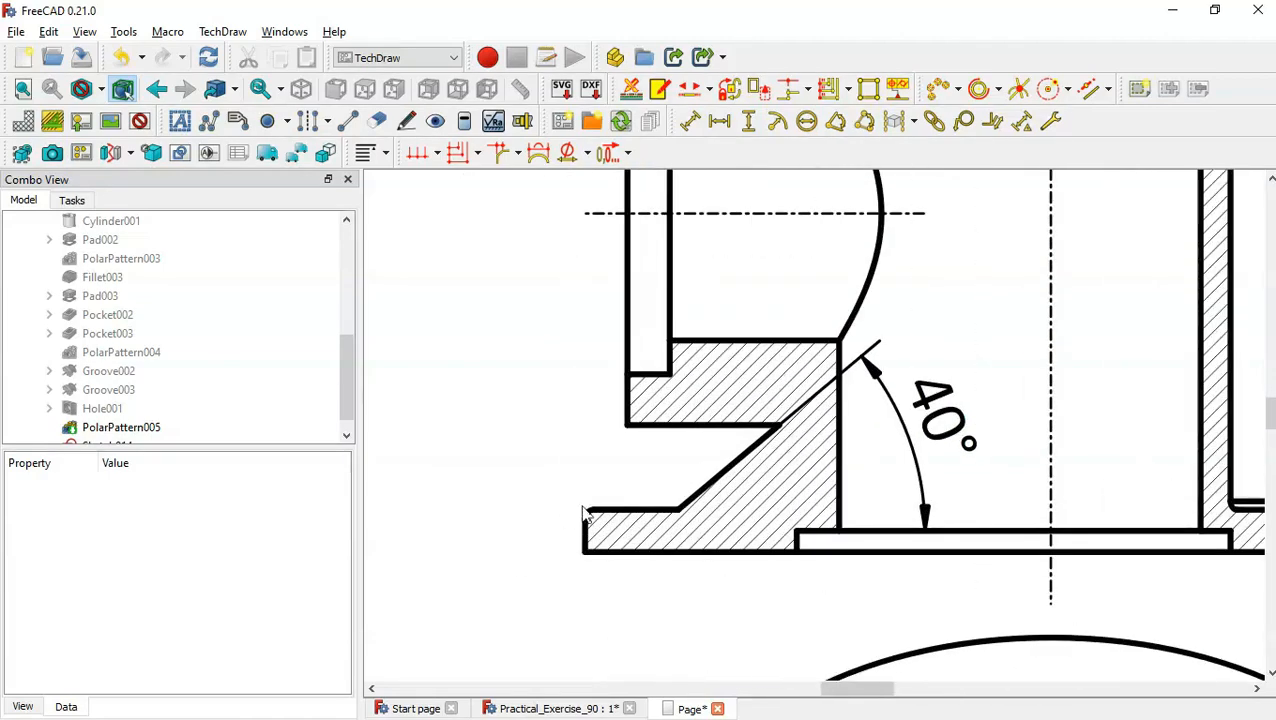
pyautogui.click(587, 511)
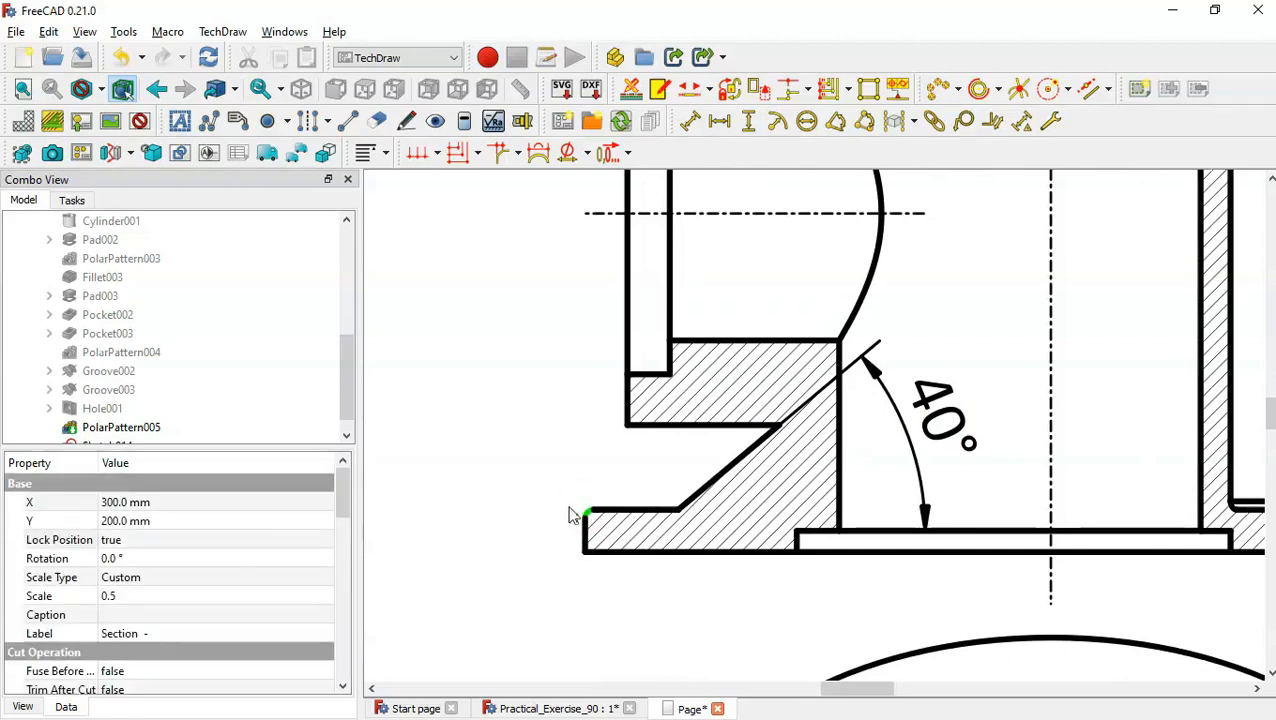
pyautogui.click(777, 124)
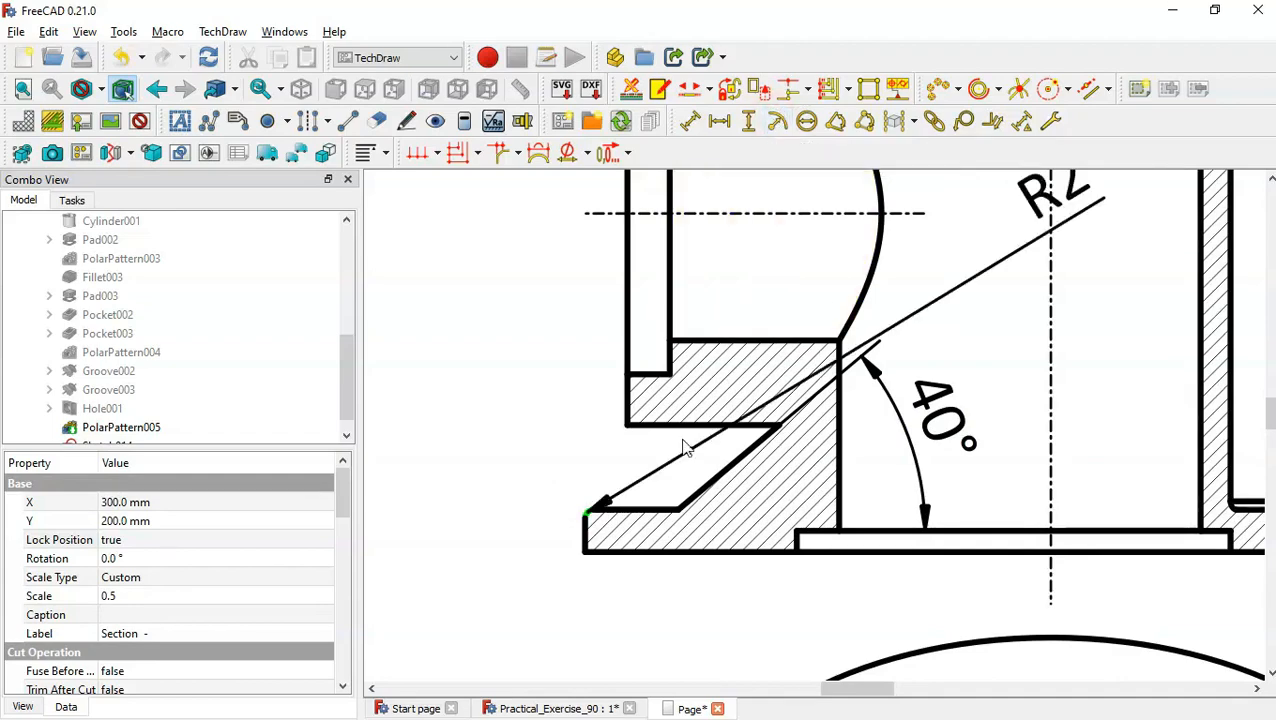
pyautogui.scroll(-2, 455, 553)
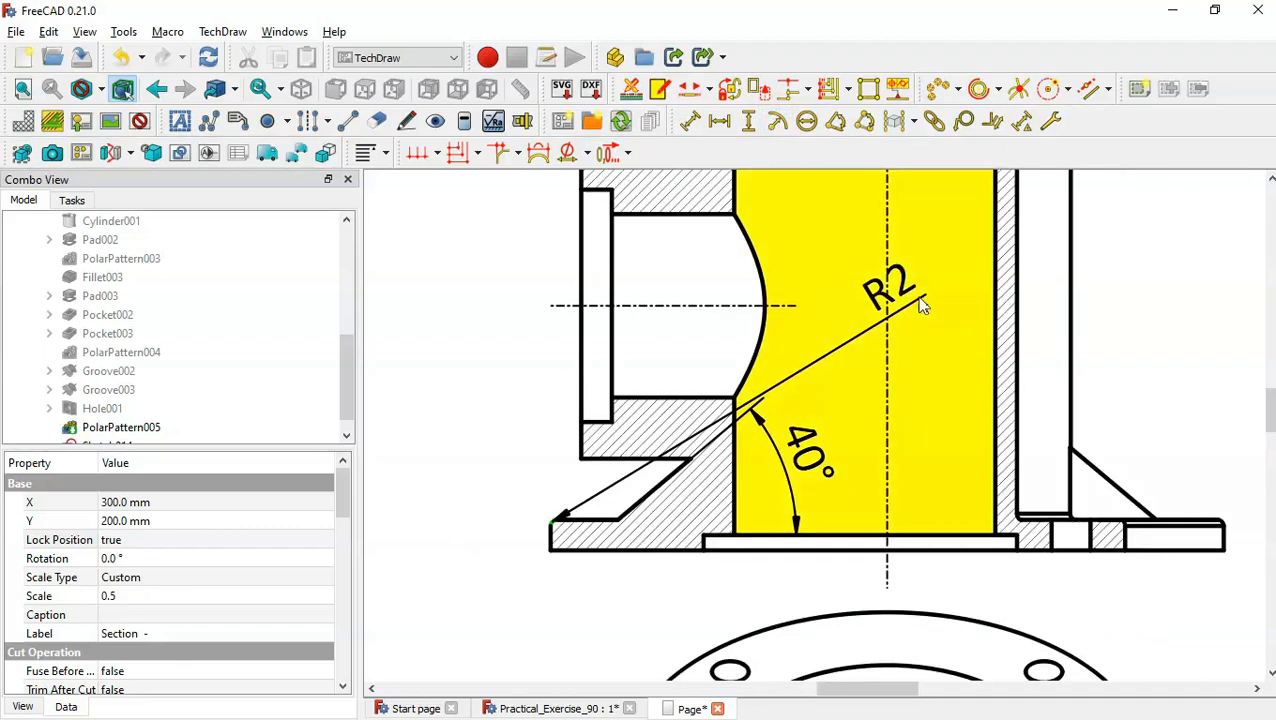
pyautogui.moveTo(891, 285); pyautogui.dragTo(460, 456)
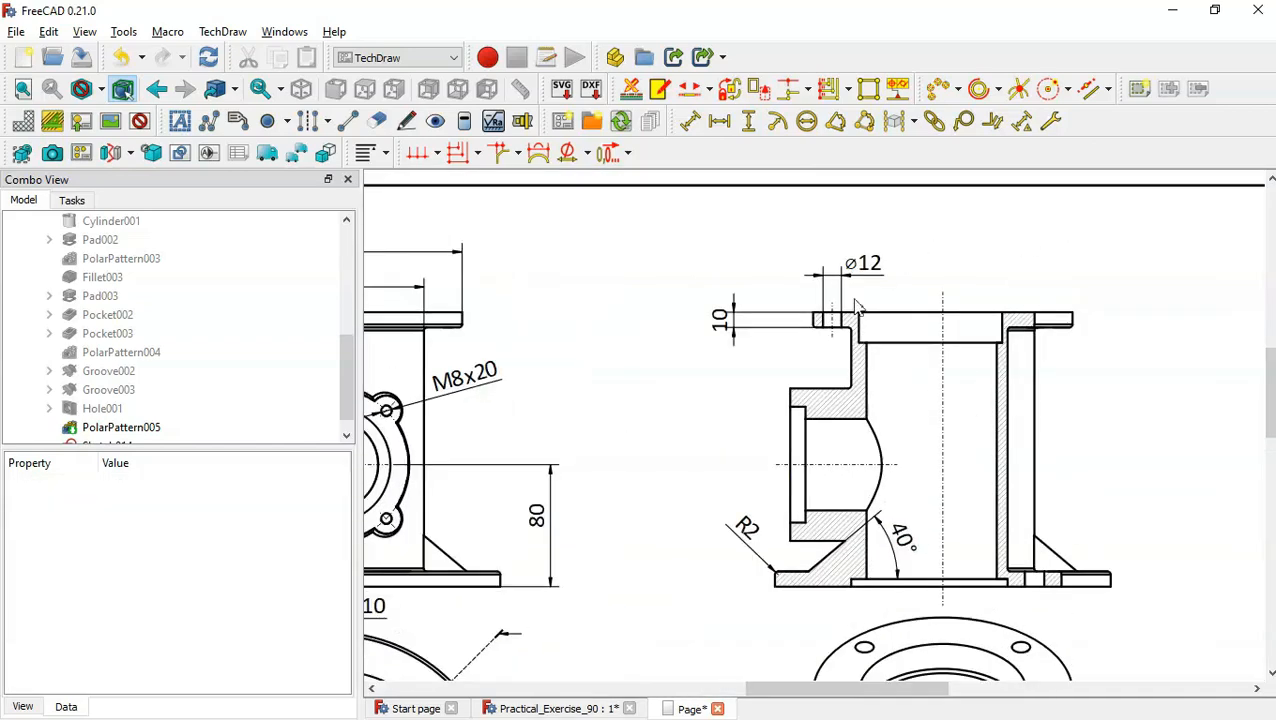
# Step: Move the top flange's thickness dimension closer to the flange and add a horizontal dimension for the side port counterbore's depth above the boss
pyautogui.moveTo(718, 316)
pyautogui.mouseDown()
pyautogui.moveTo(731, 305)
pyautogui.moveTo(770, 323)
pyautogui.moveTo(759, 291)
pyautogui.mouseUp()
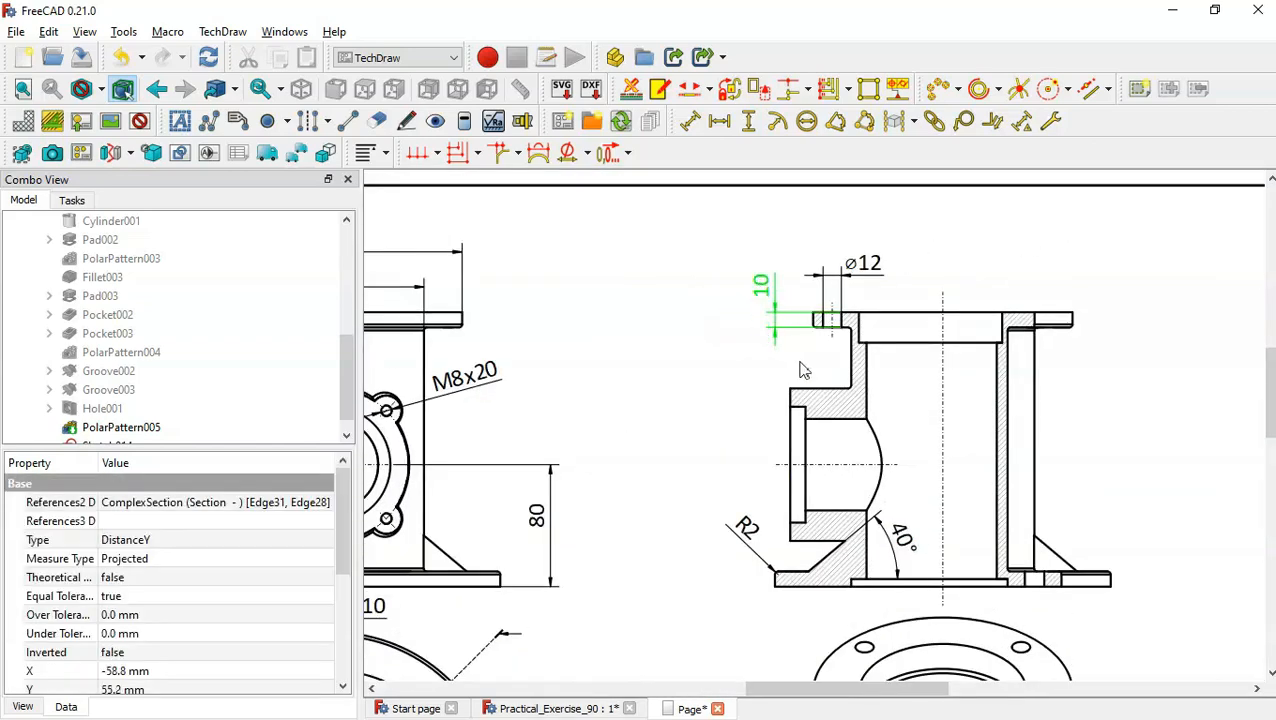
pyautogui.click(1190, 237)
pyautogui.scroll(1, 1188, 230)
pyautogui.click(741, 434)
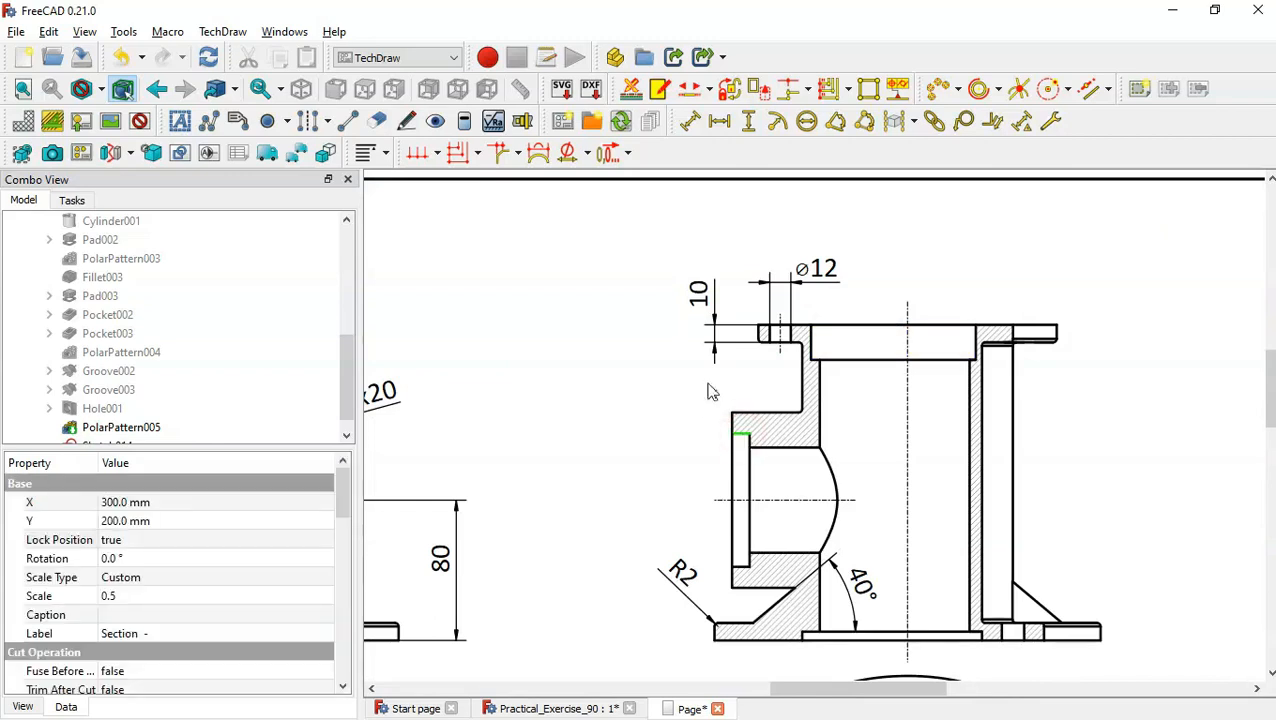
pyautogui.click(719, 120)
pyautogui.moveTo(742, 430); pyautogui.dragTo(740, 388)
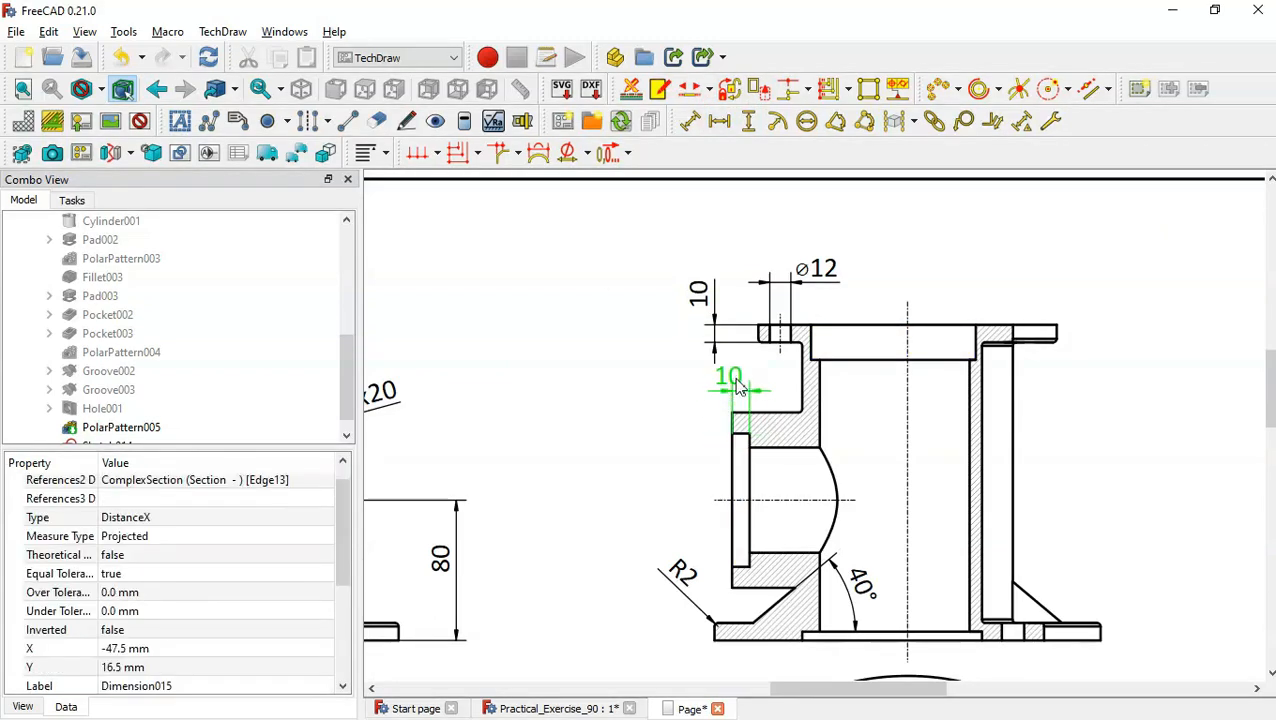
# Step: Add a vertical dimension for the depth of the top bore's counterbore and place its label inside the recess
pyautogui.click(811, 343)
pyautogui.click(748, 120)
pyautogui.moveTo(820, 325); pyautogui.dragTo(848, 328)
pyautogui.click(1067, 362)
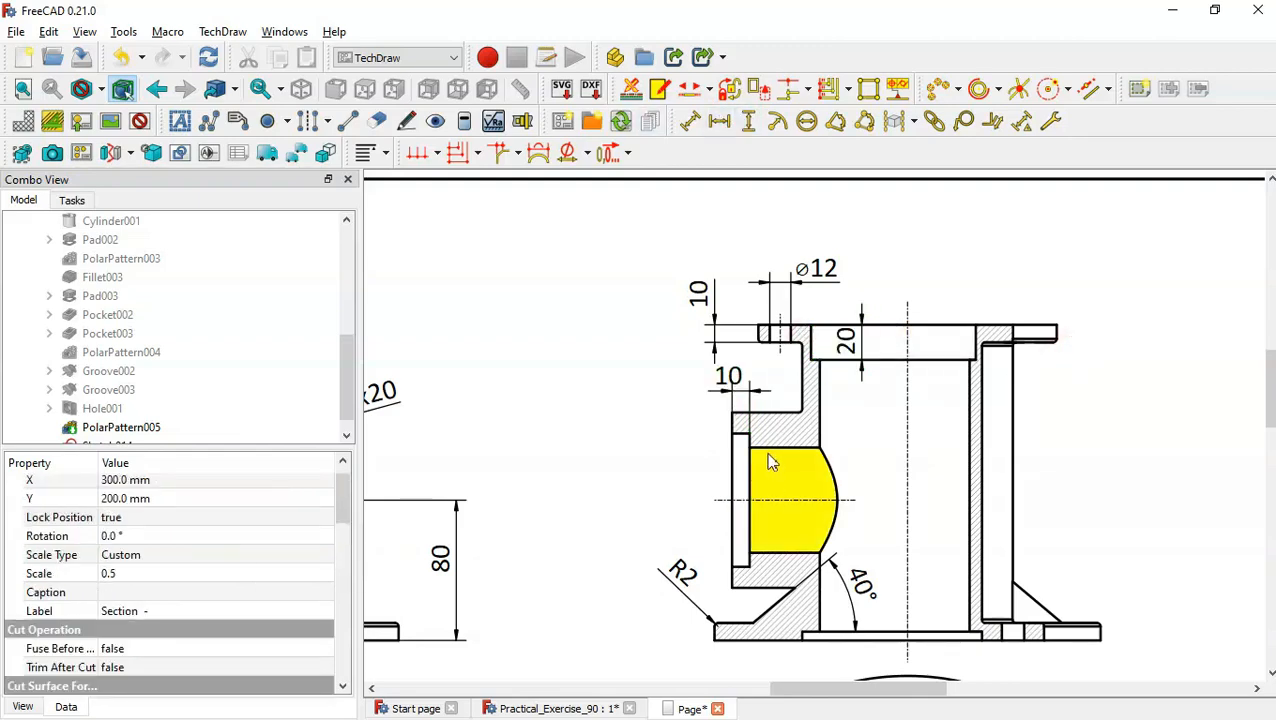
# Step: Add a vertical dimension across the side port's bore, place it outside the boss, and move the base fillet's radius label closer to the flange
pyautogui.click(748, 465)
pyautogui.click(748, 120)
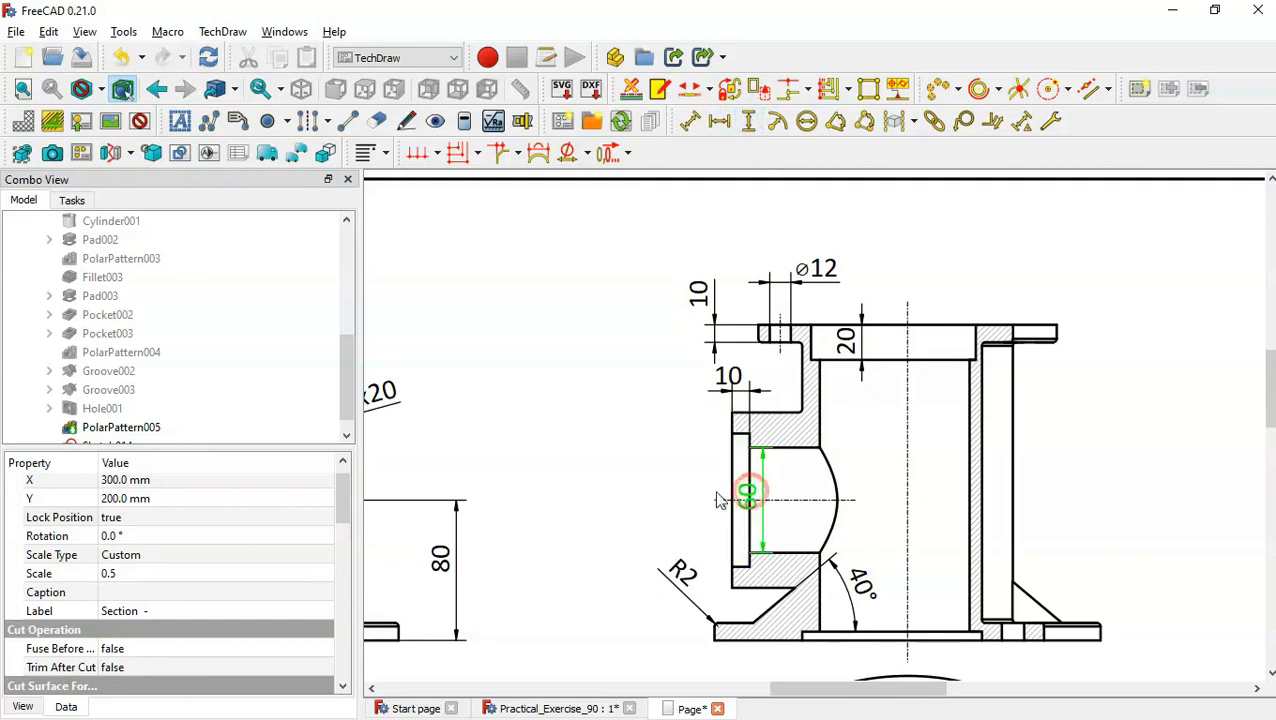
pyautogui.moveTo(745, 495); pyautogui.dragTo(686, 493)
pyautogui.moveTo(680, 572); pyautogui.dragTo(695, 612)
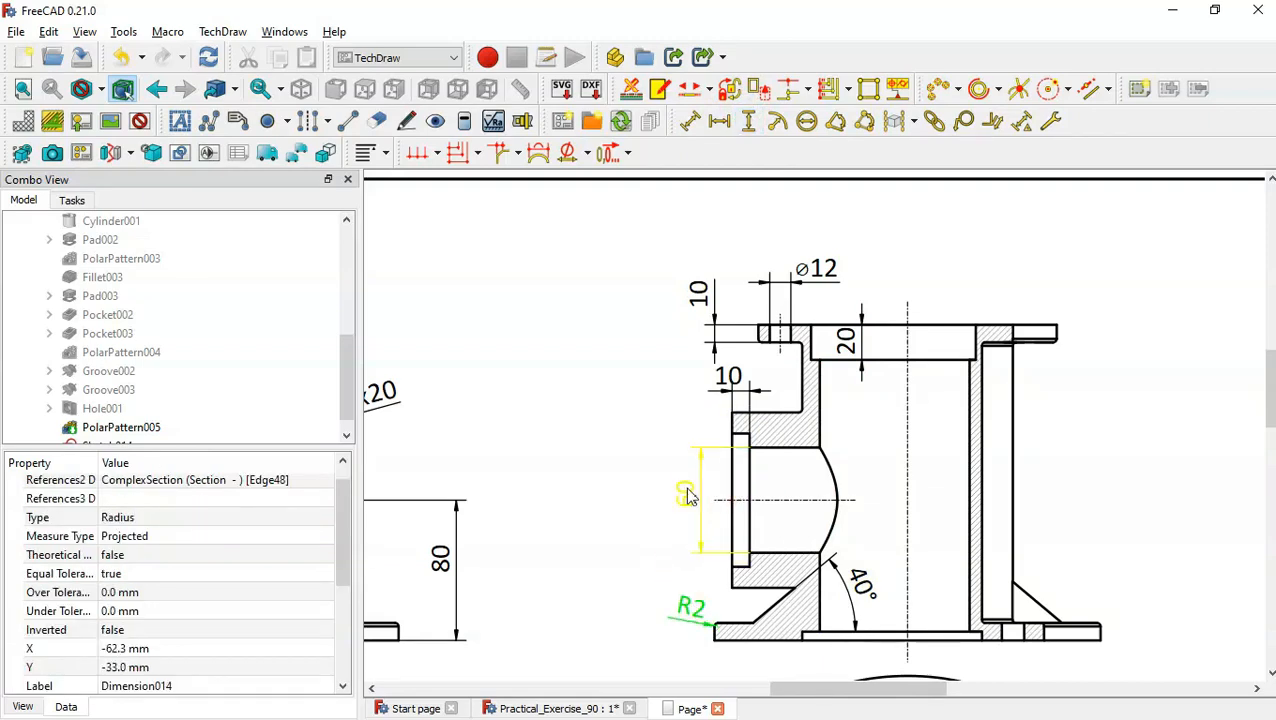
pyautogui.click(686, 491)
pyautogui.click(660, 354)
# Step: Add vertical dimensions across the side port's counterbore and the boss's outer edges, stacking them outward beyond the bore dimension
pyautogui.click(737, 482)
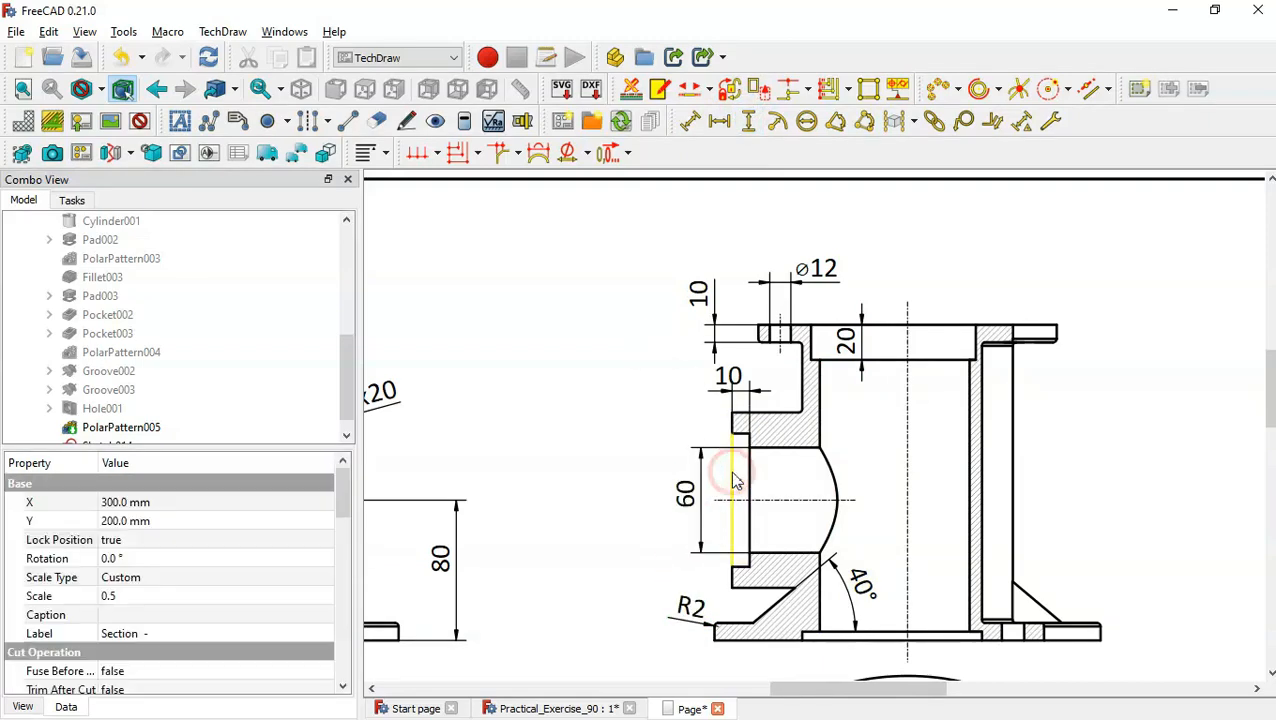
pyautogui.click(748, 120)
pyautogui.moveTo(735, 497); pyautogui.dragTo(646, 495)
pyautogui.click(789, 421)
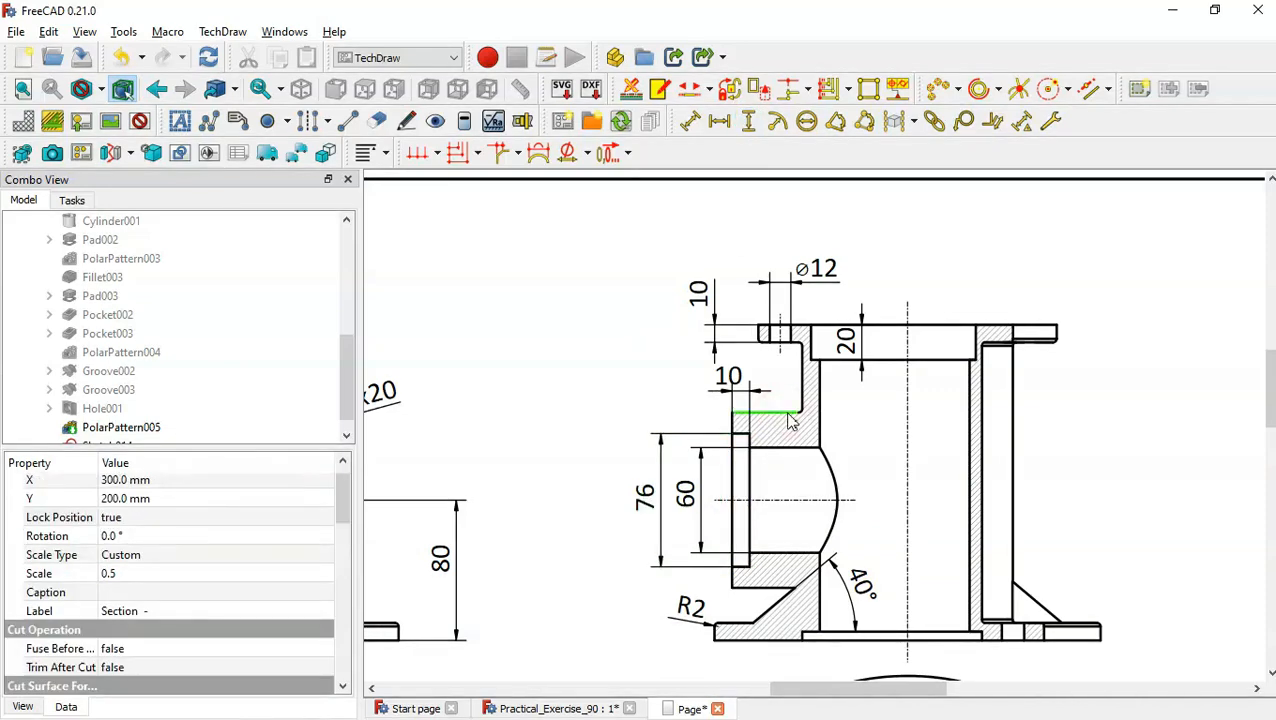
pyautogui.click(748, 120)
pyautogui.moveTo(735, 488); pyautogui.dragTo(608, 492)
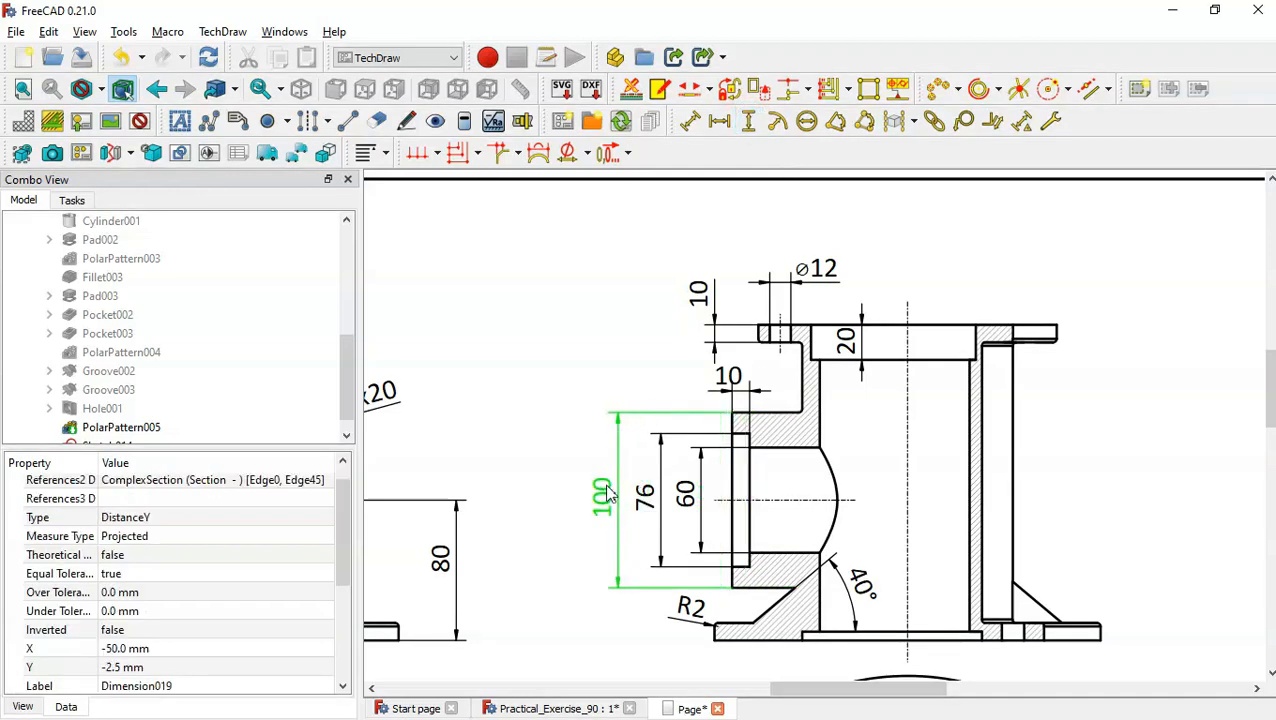
pyautogui.click(621, 320)
# Step: Prefix the side boss, counterbore and bore dimensions in the section view with diameter symbols
pyautogui.click(600, 498)
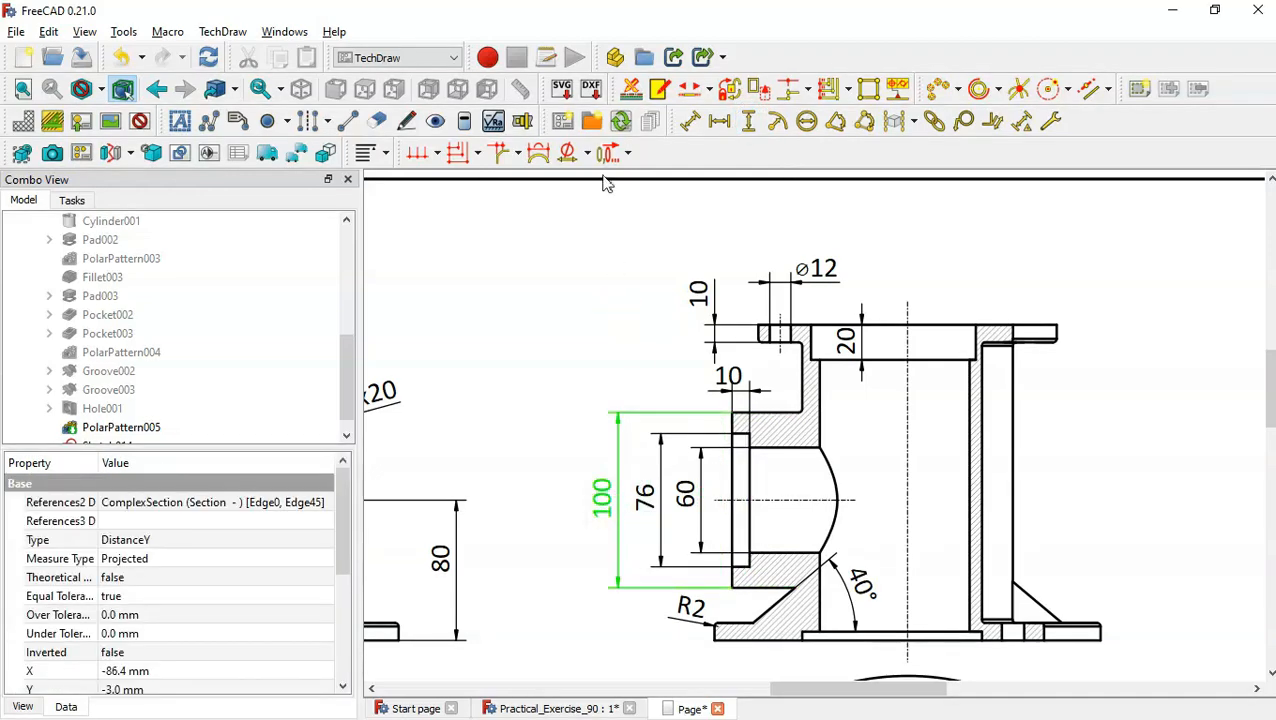
pyautogui.click(569, 154)
pyautogui.click(645, 492)
pyautogui.click(569, 154)
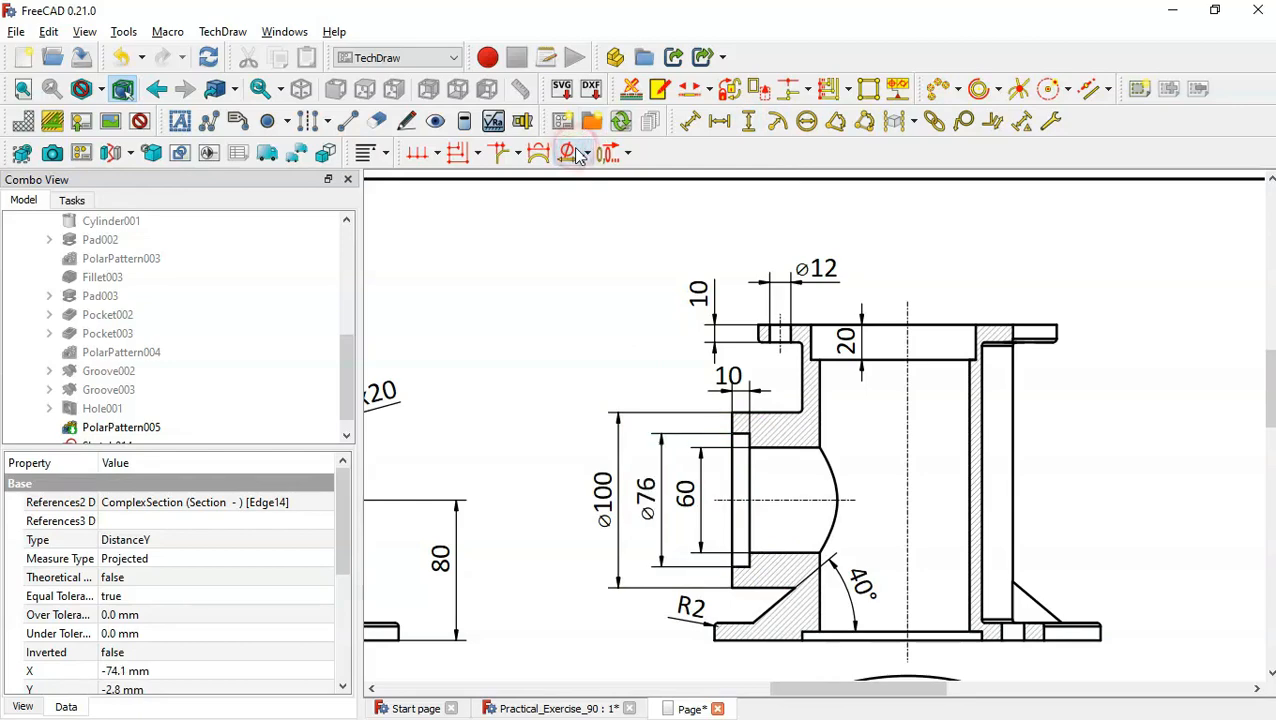
pyautogui.click(686, 500)
pyautogui.click(569, 154)
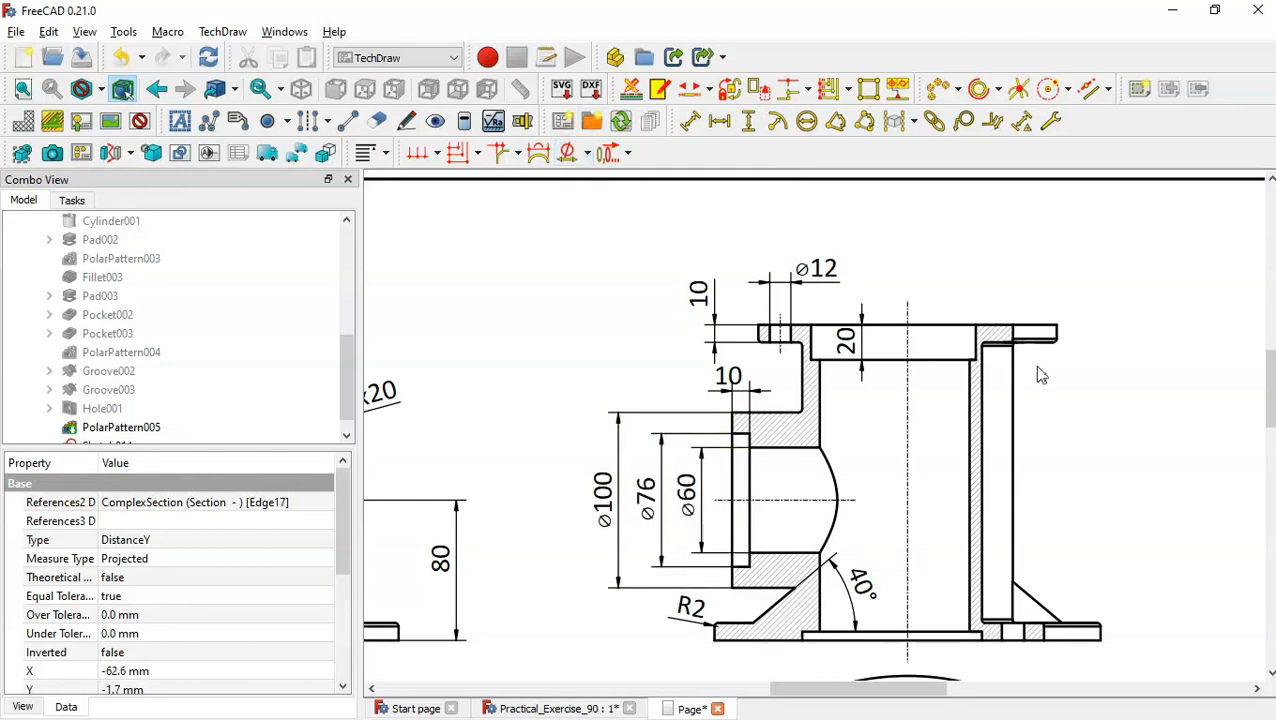
# Step: Add a radius dimension to the fillet between the side boss and upper body in the section view, placing its label inside the main bore
pyautogui.click(806, 420)
pyautogui.click(777, 121)
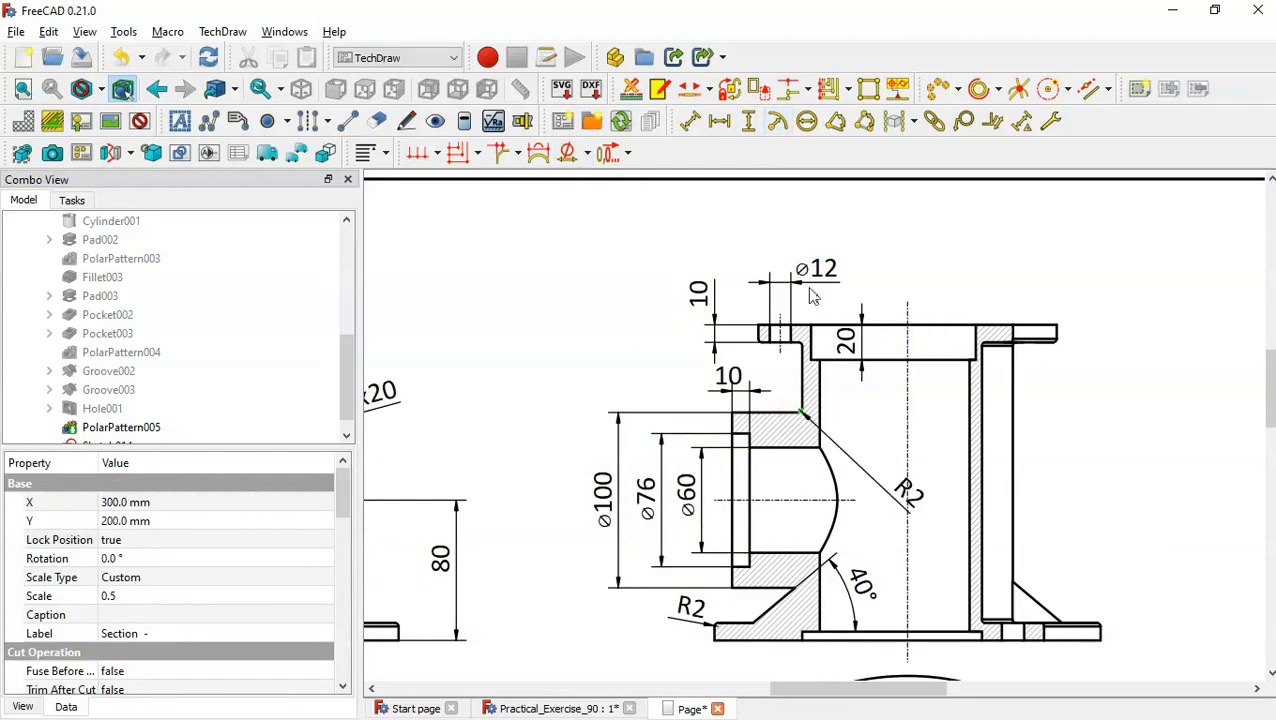
pyautogui.moveTo(900, 485); pyautogui.dragTo(860, 443)
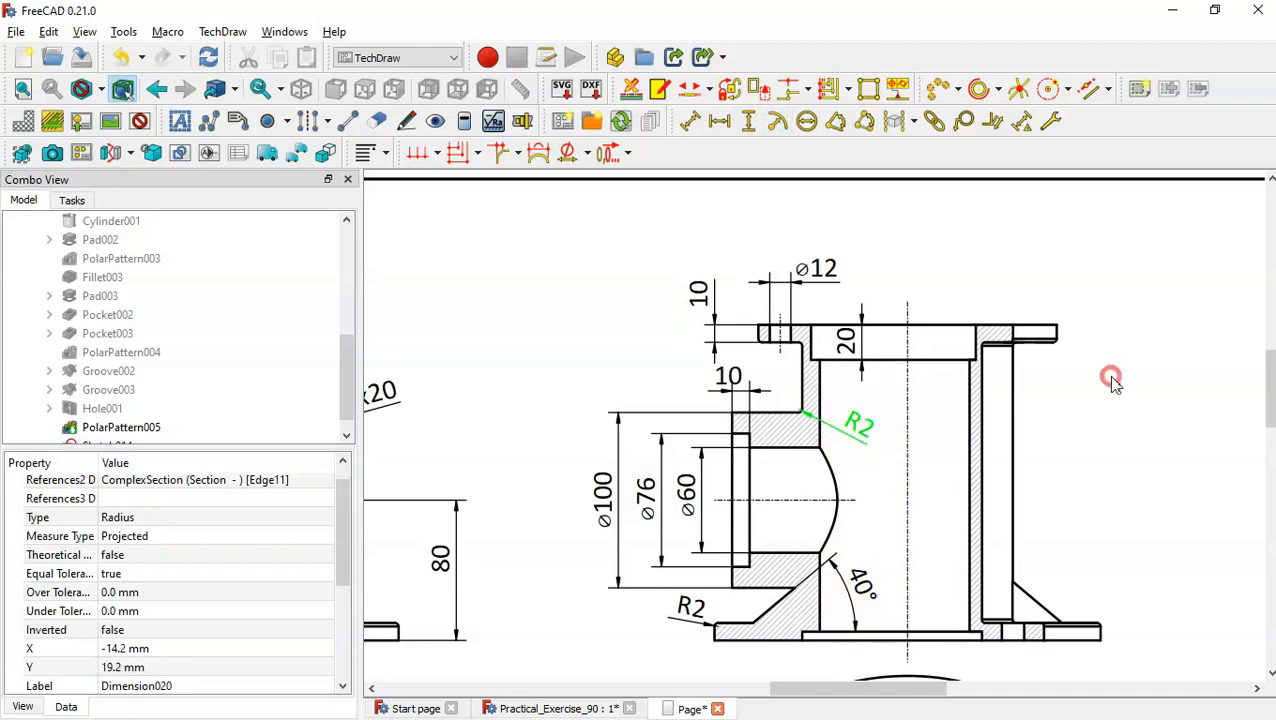
pyautogui.click(1088, 308)
# Step: Add a radius dimension to the top flange's lower outer fillet in the section view and place its label outside the flange
pyautogui.scroll(3, 1090, 312)
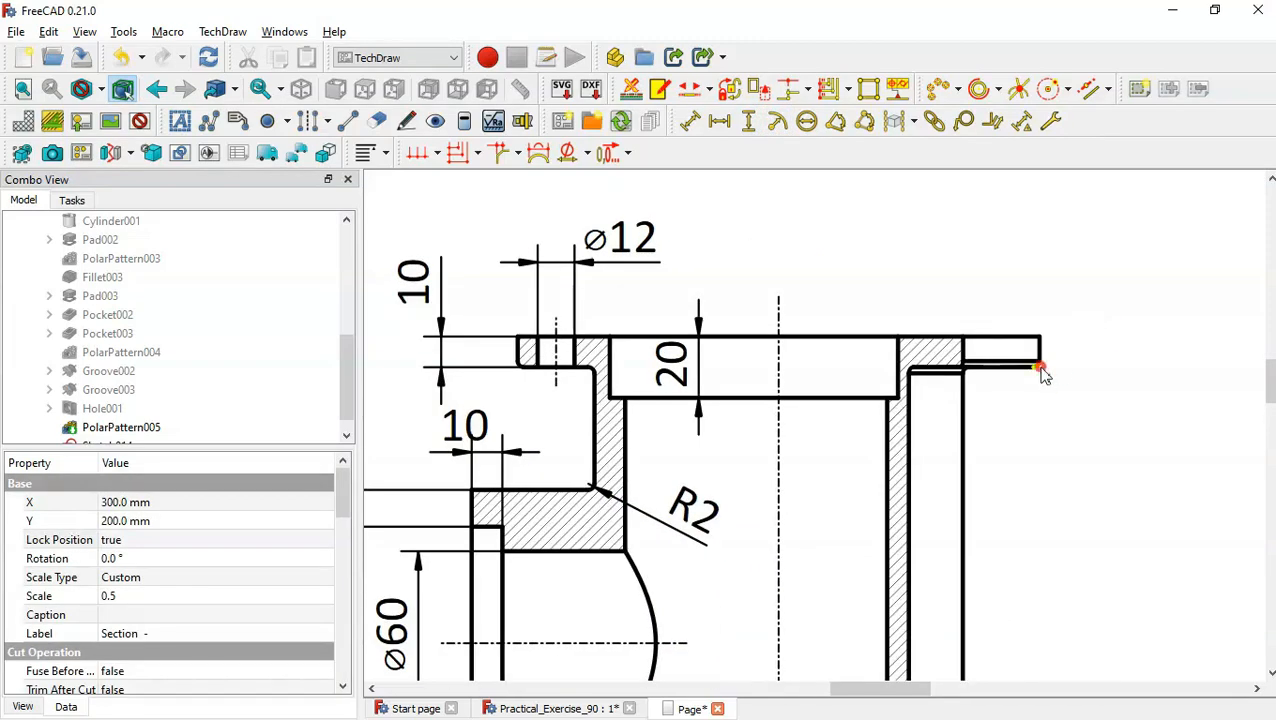
pyautogui.click(772, 123)
pyautogui.moveTo(775, 615); pyautogui.dragTo(1130, 383)
pyautogui.click(1037, 495)
# Step: Add a vertical dimension for the depth of the base recess in the section view and place its label below the flange
pyautogui.scroll(-2, 1040, 500)
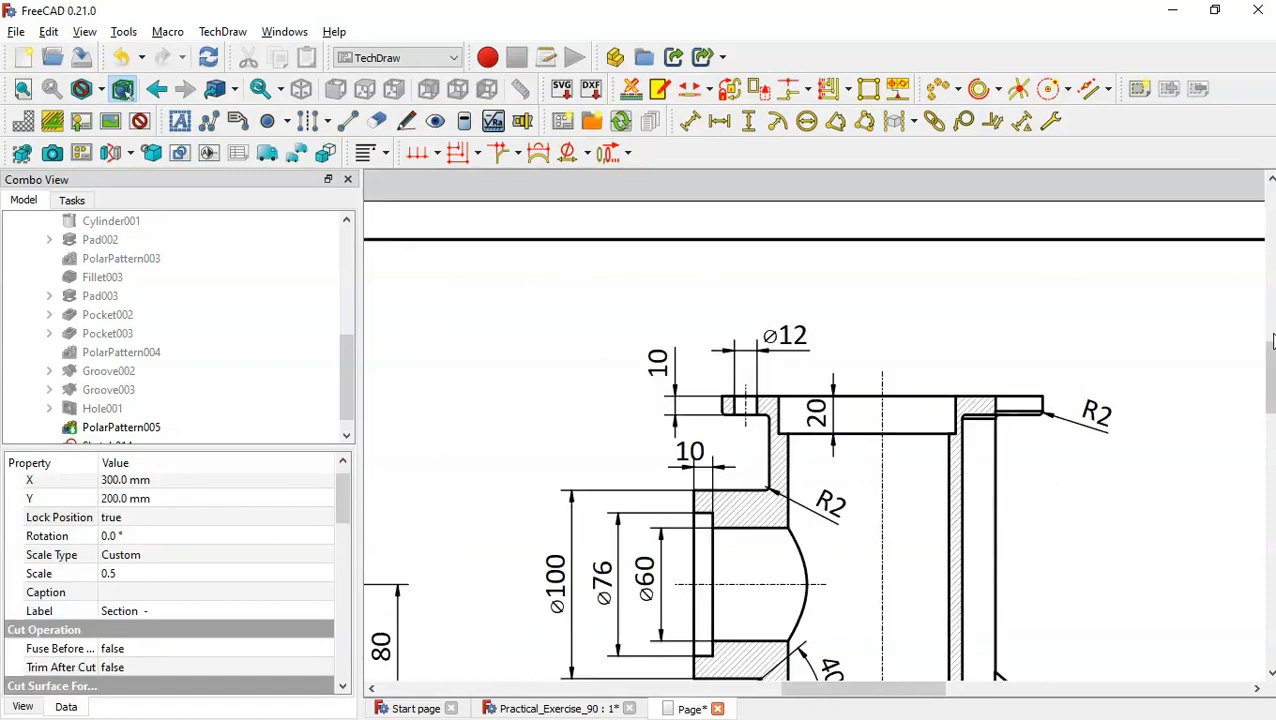
pyautogui.moveTo(1269, 366); pyautogui.dragTo(1269, 389)
pyautogui.click(1150, 450)
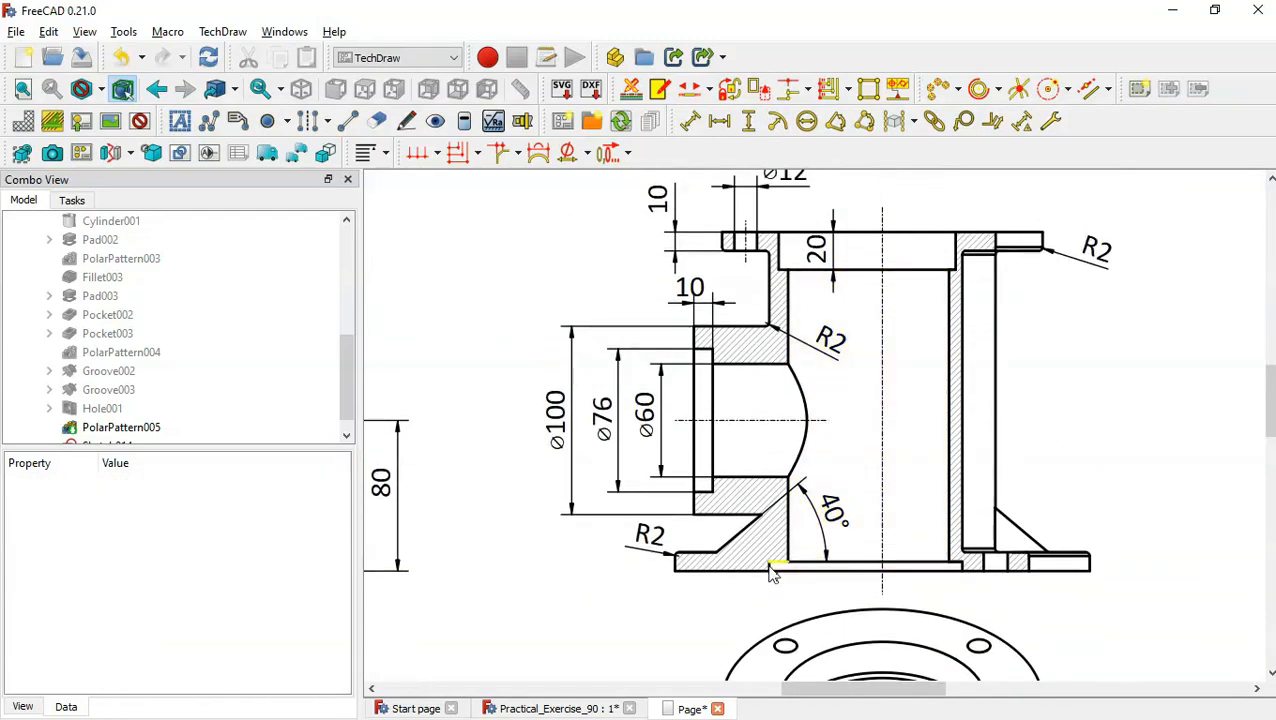
pyautogui.click(772, 572)
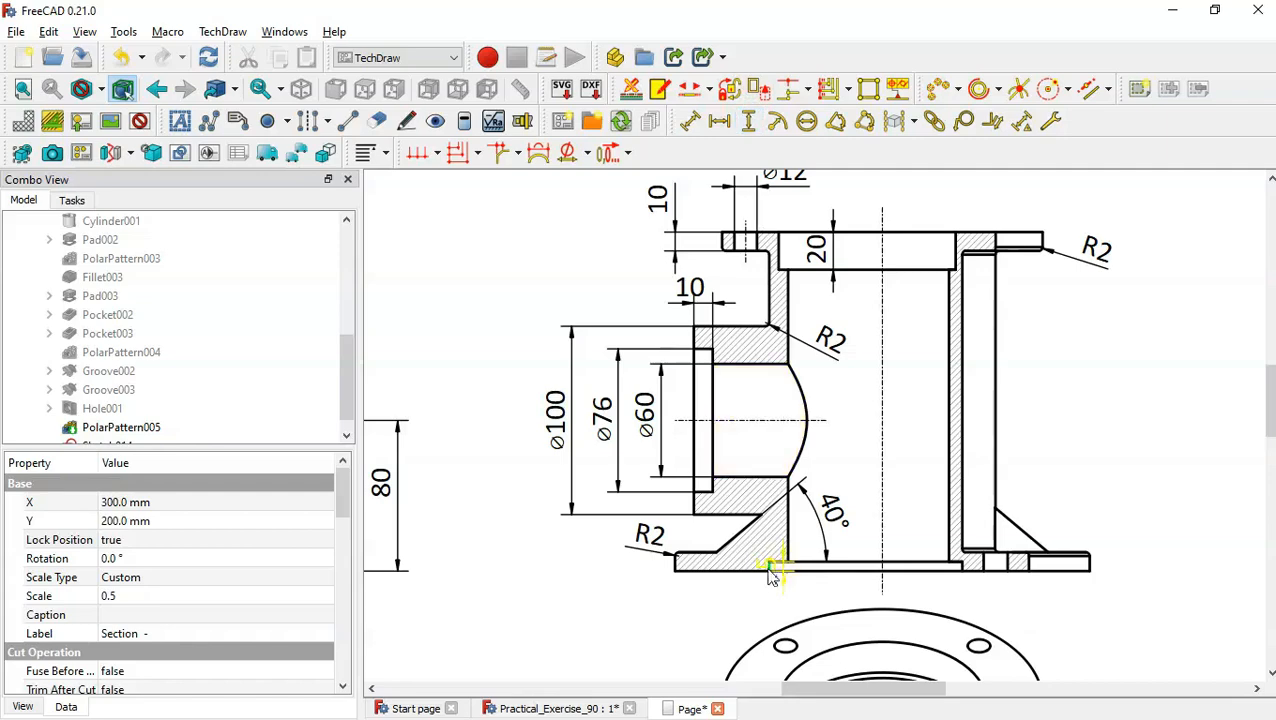
pyautogui.moveTo(769, 568); pyautogui.dragTo(720, 598)
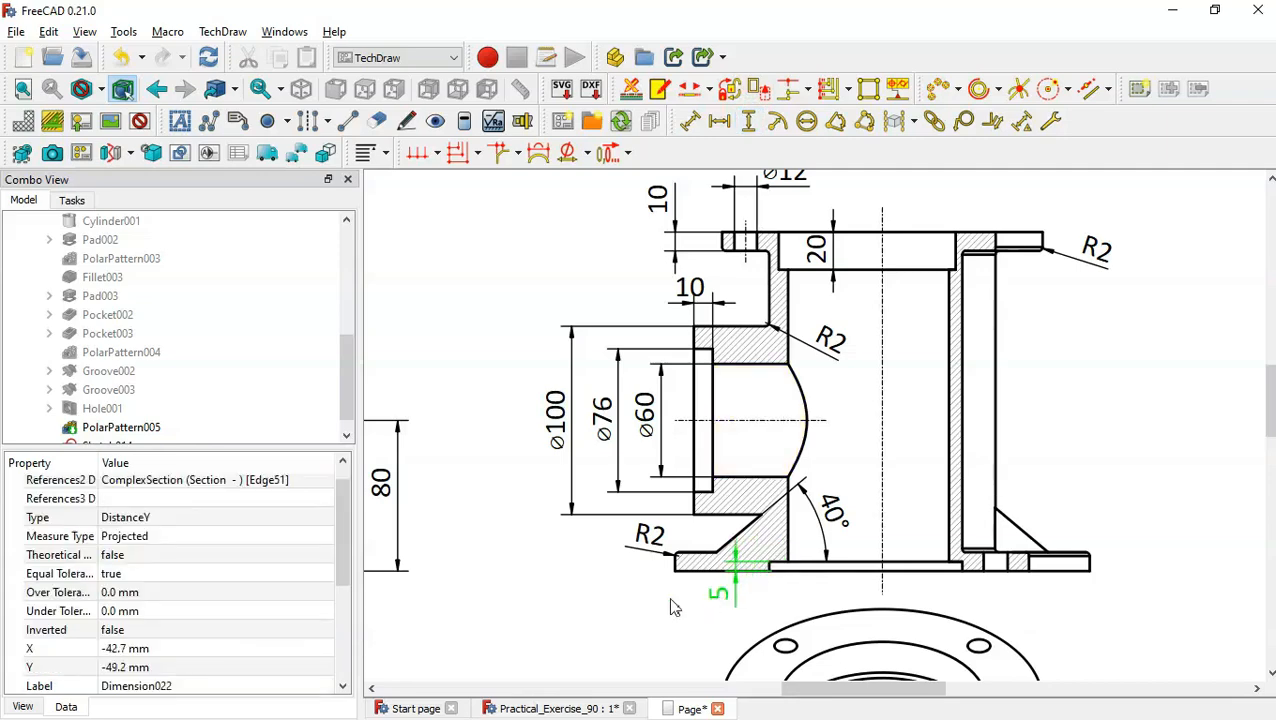
pyautogui.click(674, 607)
# Step: Add a horizontal dimension from the base recess's side edge to the vertical centerline and place it below the section view
pyautogui.scroll(4, 880, 600)
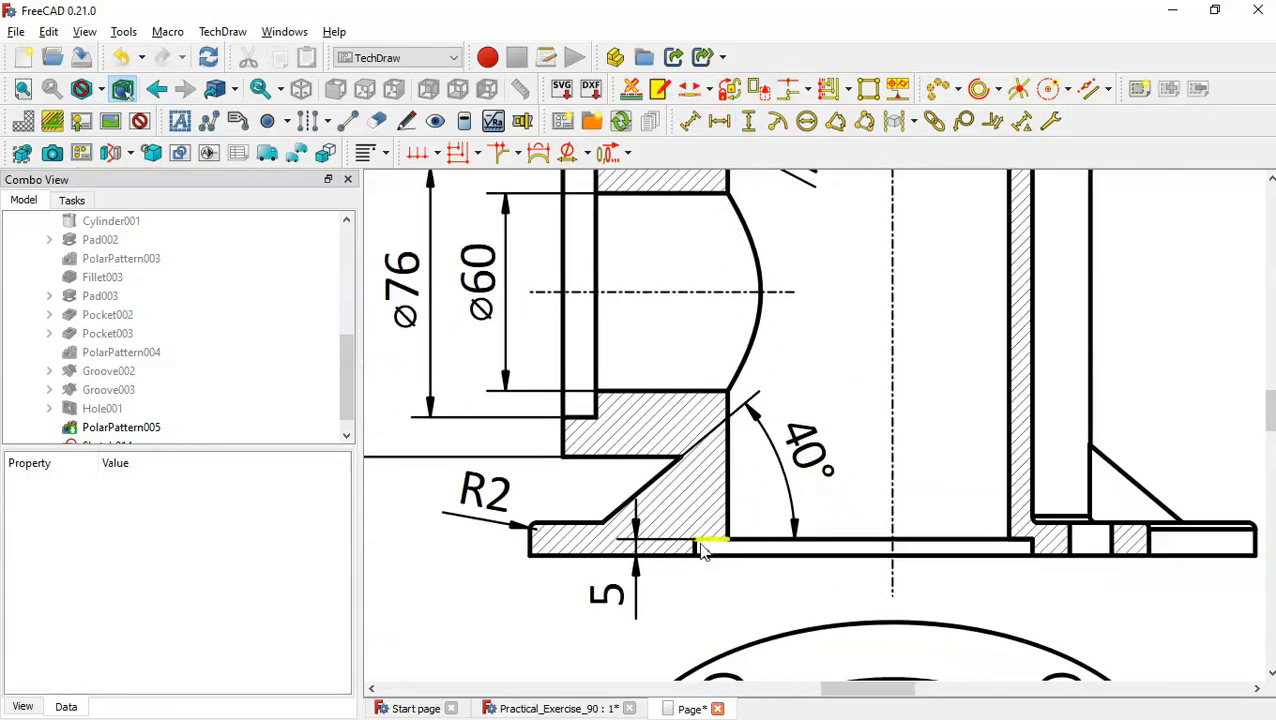
pyautogui.click(697, 550)
pyautogui.keyDown('ctrl'); pyautogui.click(892, 584); pyautogui.keyUp('ctrl')
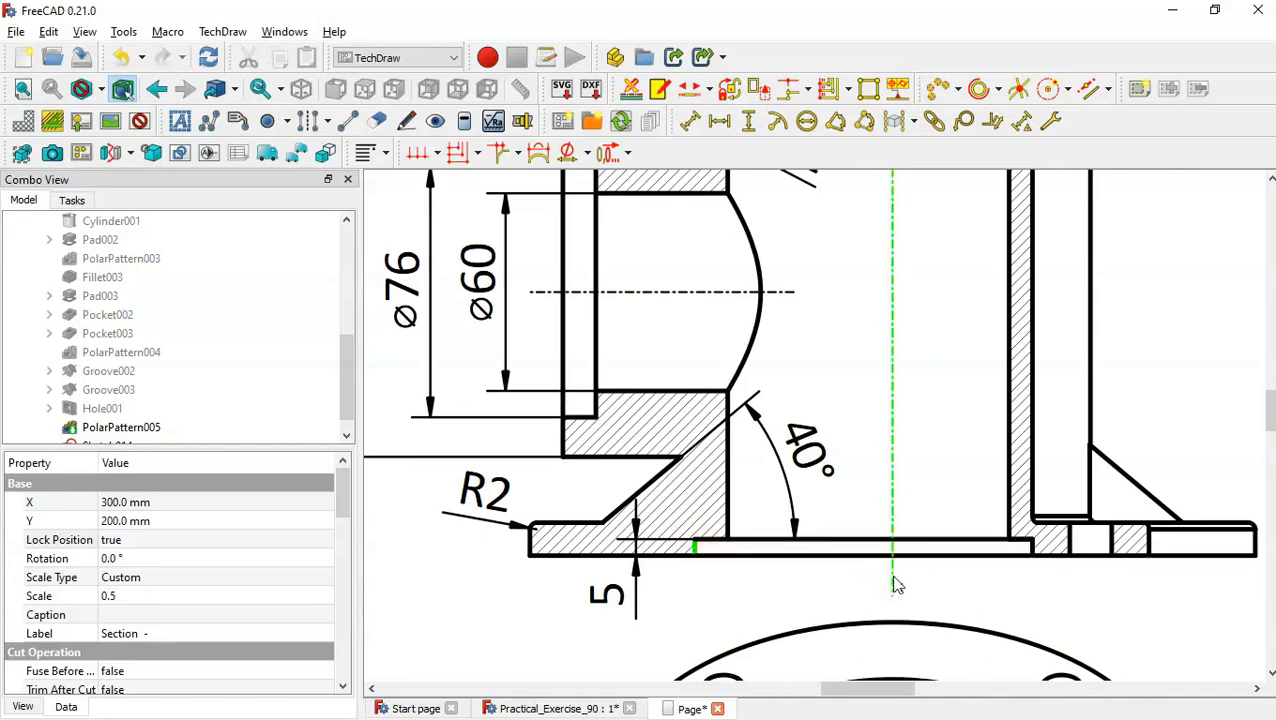
pyautogui.click(720, 121)
pyautogui.moveTo(790, 543); pyautogui.dragTo(790, 597)
pyautogui.scroll(-5, 627, 607)
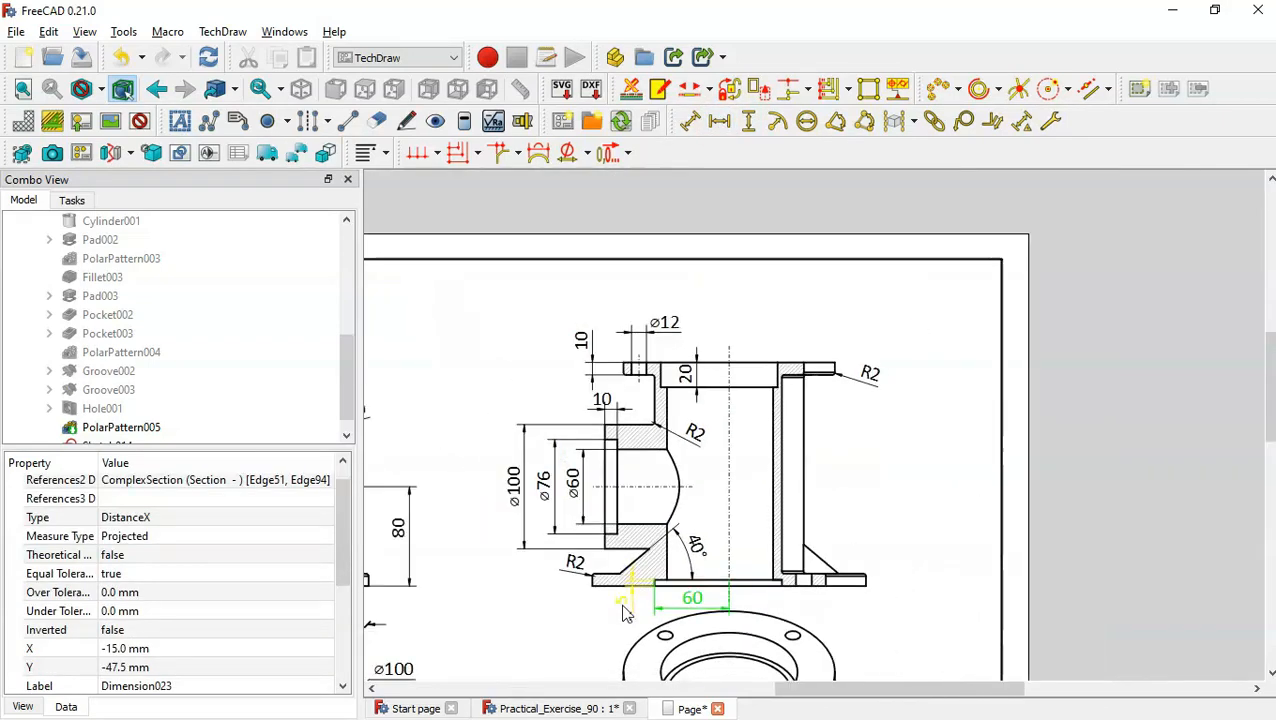
pyautogui.click(948, 517)
# Step: Show the view frames and add a horizontal dimension between the endpoints of the support rib's sloped edge in the section view
pyautogui.scroll(5, 872, 545)
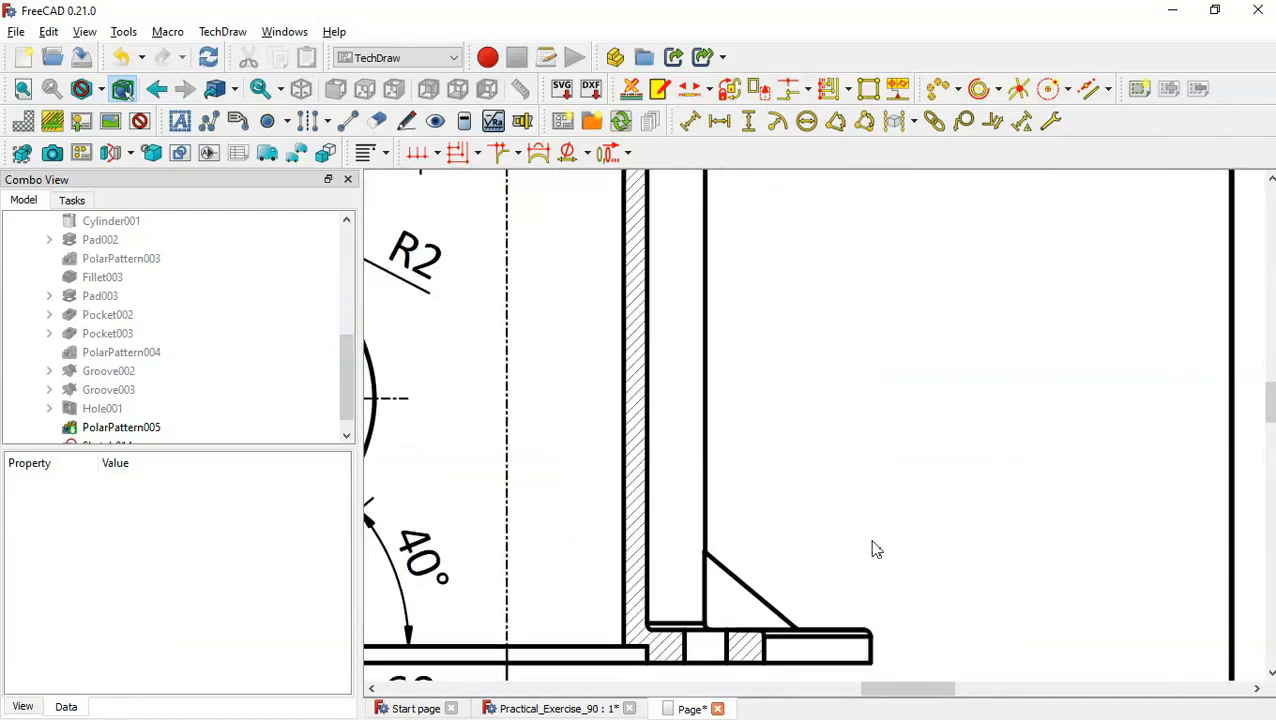
pyautogui.scroll(-5, 1268, 405)
pyautogui.scroll(4, 1268, 415)
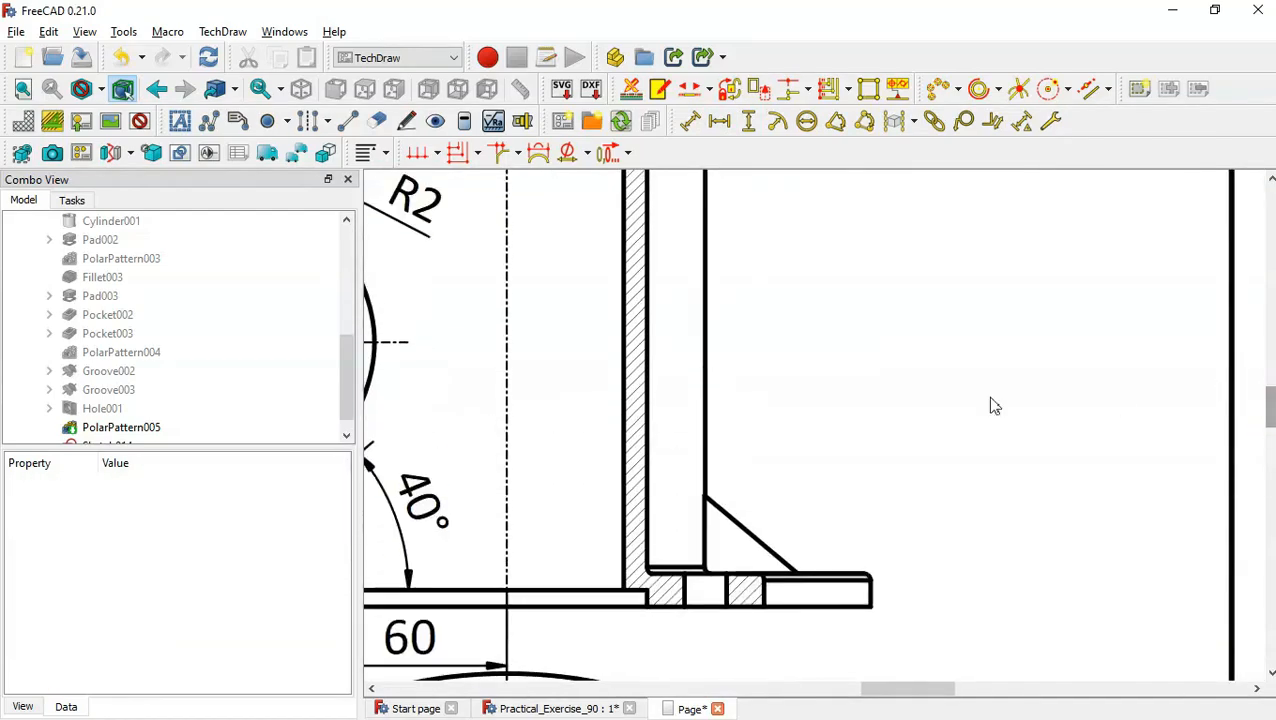
pyautogui.rightClick(993, 403)
pyautogui.click(911, 370)
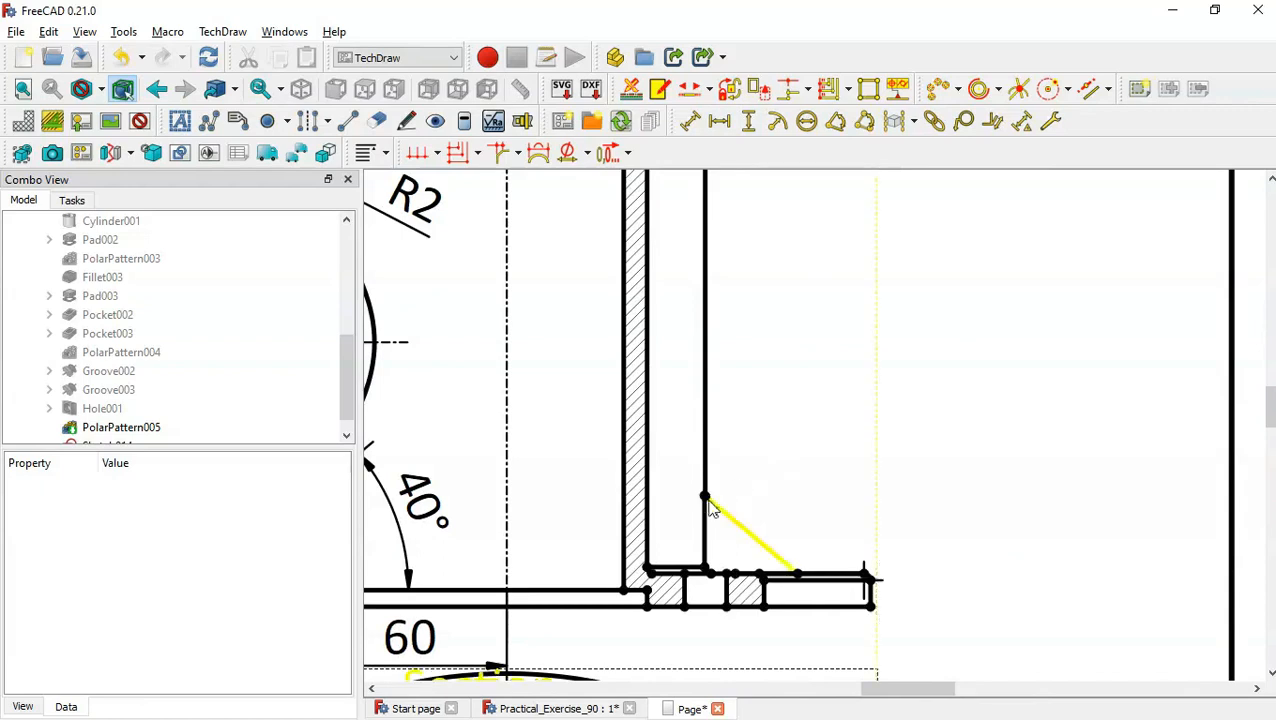
pyautogui.click(705, 497)
pyautogui.keyDown('ctrl'); pyautogui.click(797, 574); pyautogui.keyUp('ctrl')
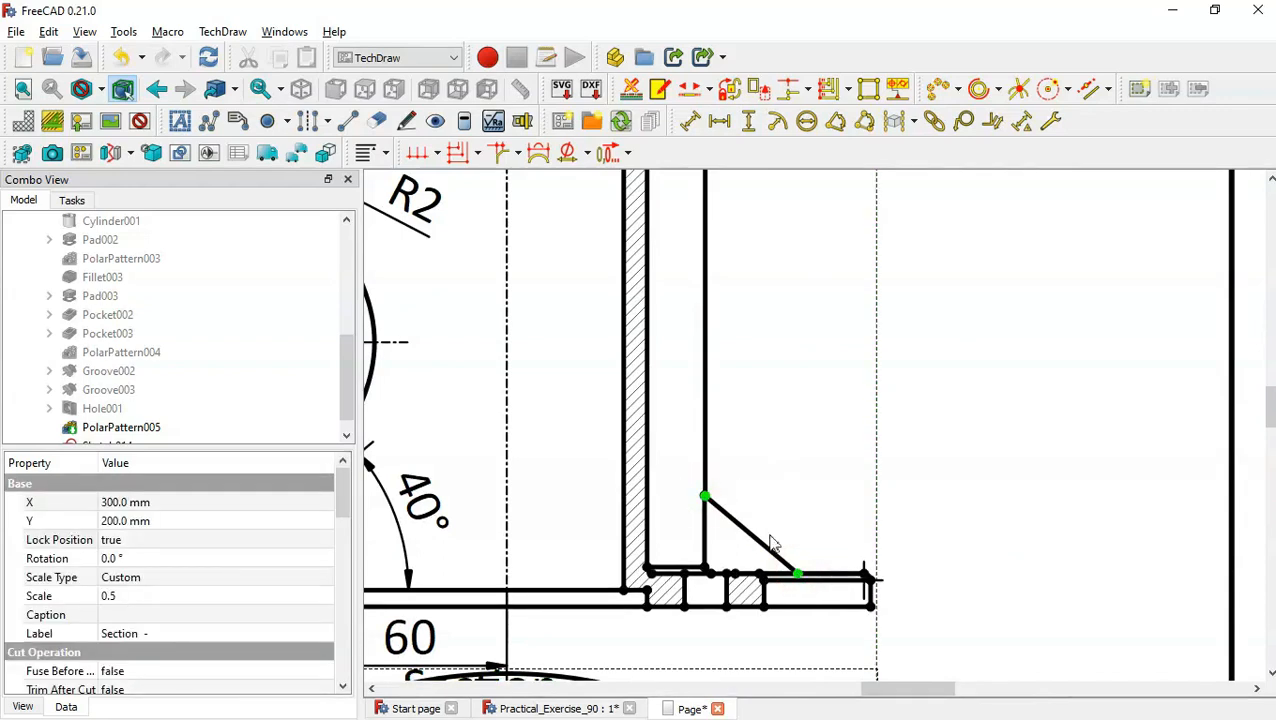
pyautogui.click(719, 121)
pyautogui.moveTo(755, 535); pyautogui.dragTo(764, 313)
pyautogui.click(1022, 452)
pyautogui.scroll(-5, 1022, 452)
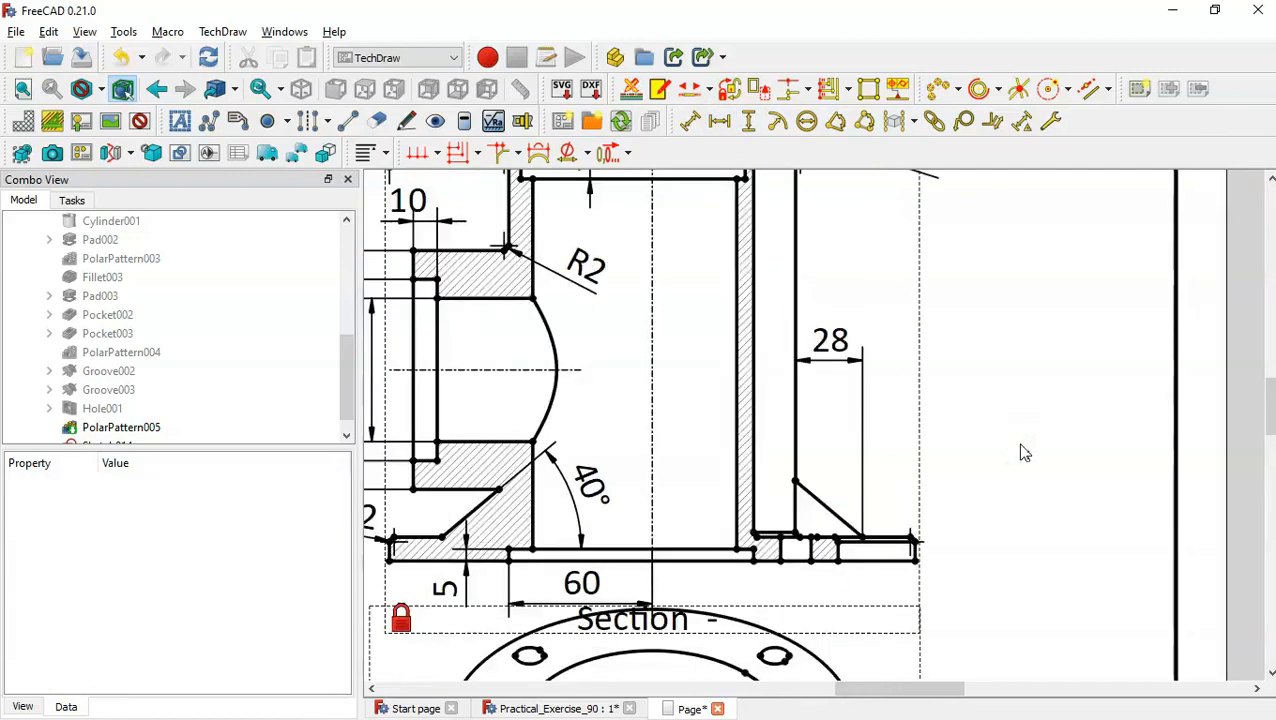
# Step: Hide the view frames and move the rib's horizontal dimension down closer to the rib
pyautogui.rightClick(1022, 453)
pyautogui.click(1055, 412)
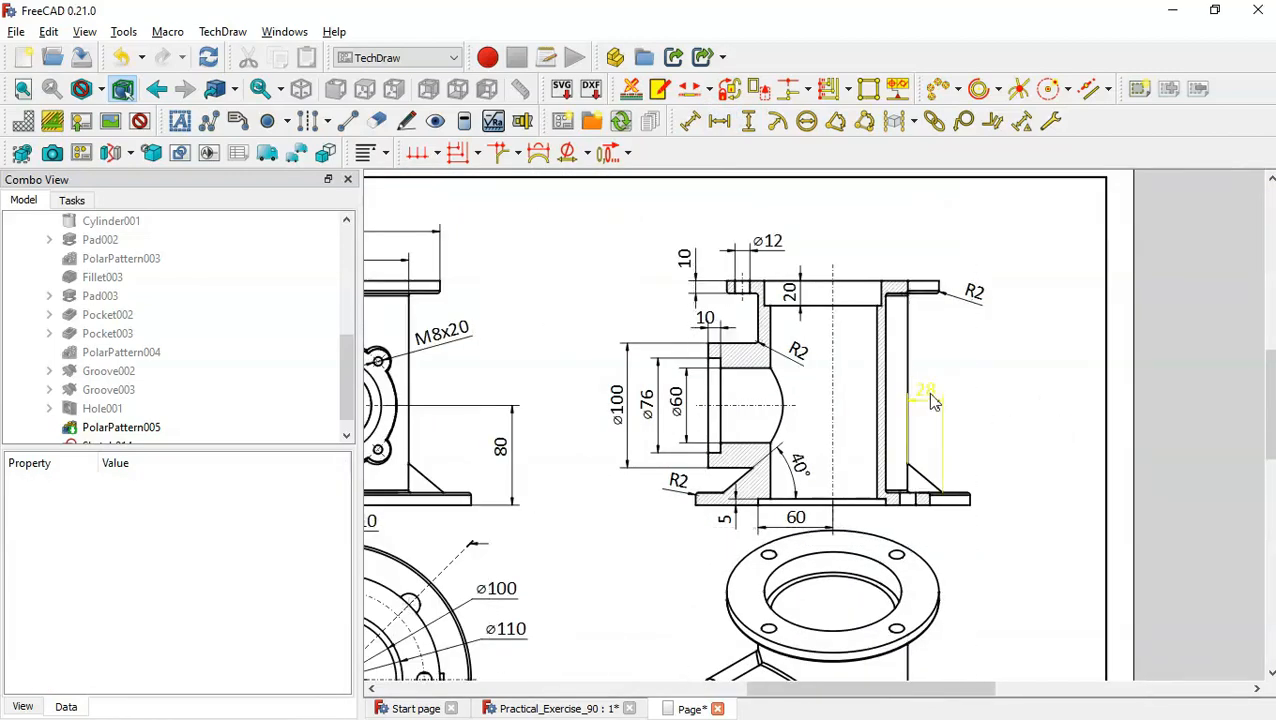
pyautogui.moveTo(932, 402); pyautogui.dragTo(933, 448)
pyautogui.click(999, 449)
# Step: Add a radius dimension to the base flange's outer circle in the top view and place its label outside the circle at its upper left
pyautogui.moveTo(1267, 390); pyautogui.dragTo(1267, 459)
pyautogui.moveTo(940, 689); pyautogui.dragTo(866, 689)
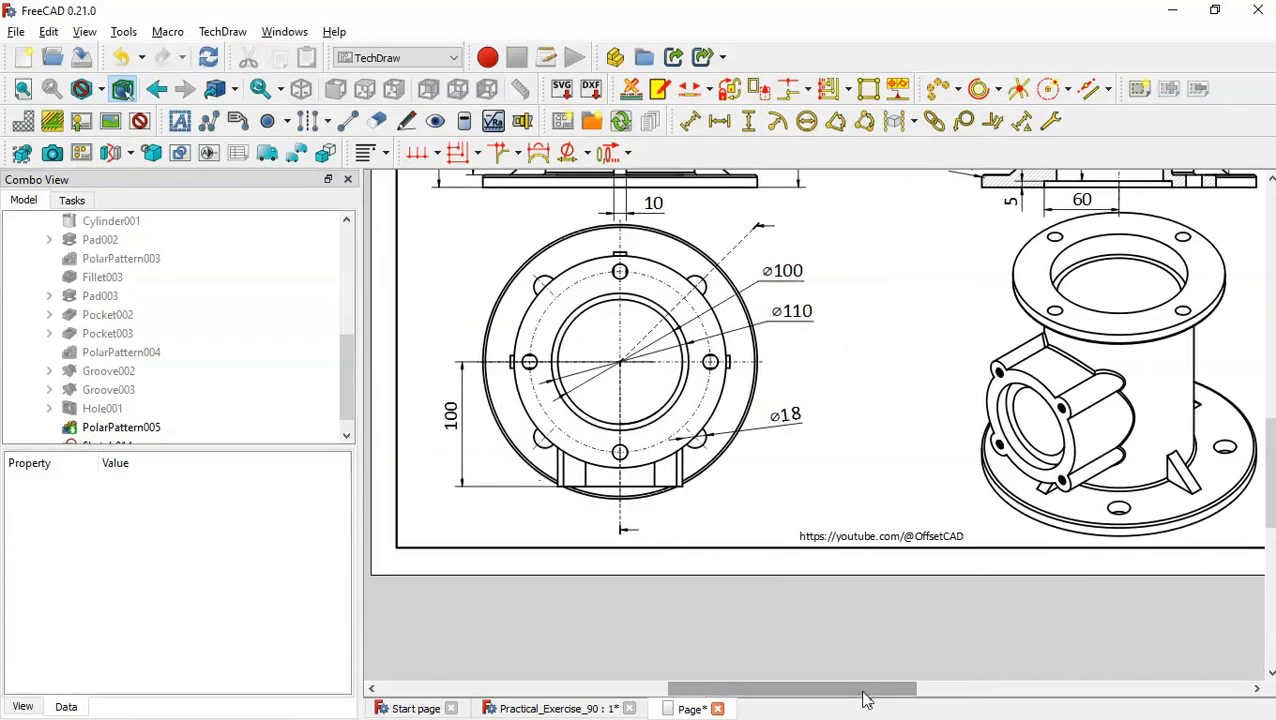
pyautogui.click(539, 252)
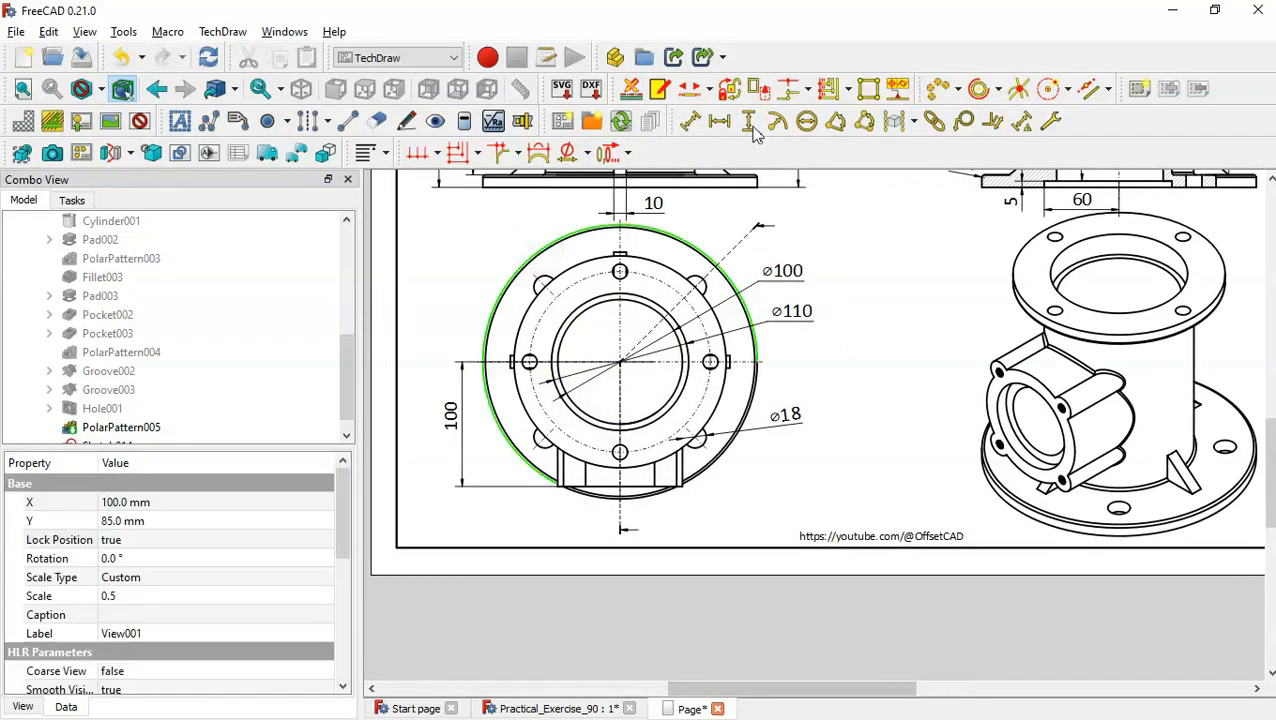
pyautogui.click(777, 122)
pyautogui.moveTo(614, 368); pyautogui.dragTo(486, 268)
pyautogui.click(800, 658)
pyautogui.scroll(-3, 789, 658)
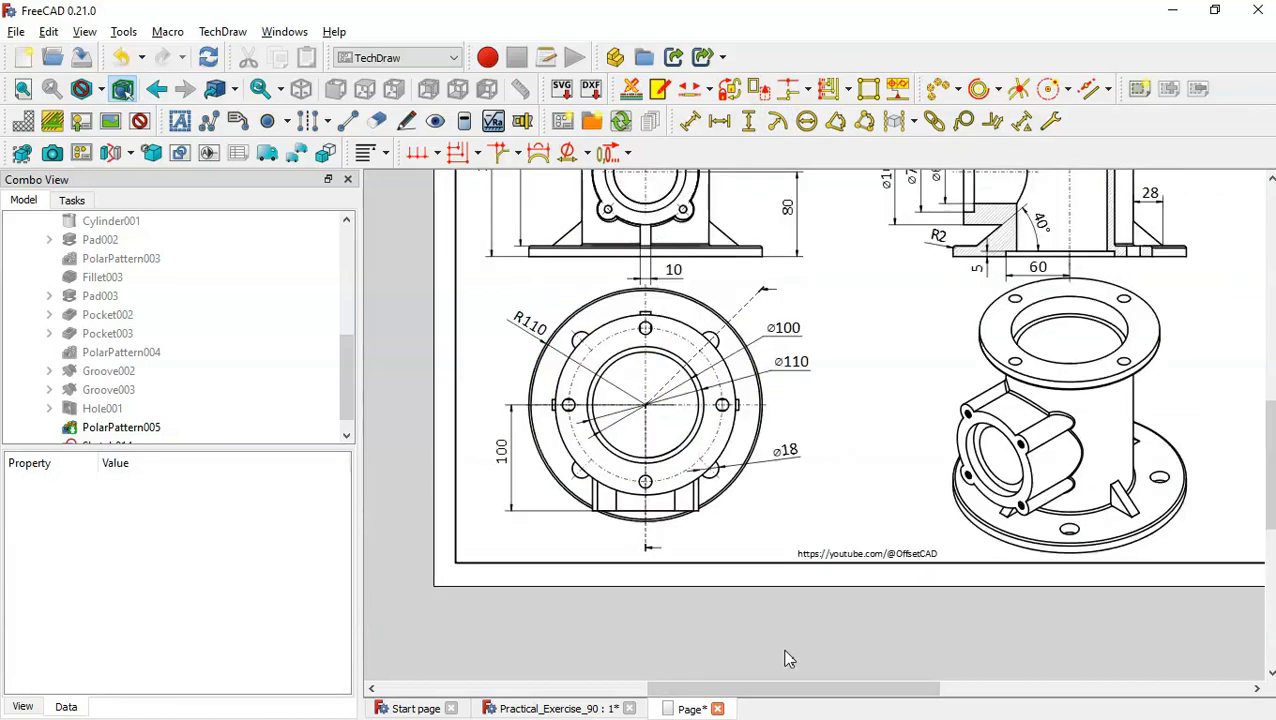
# Step: Save the document with the fully dimensioned drawing page
pyautogui.moveTo(1268, 458); pyautogui.dragTo(1272, 431)
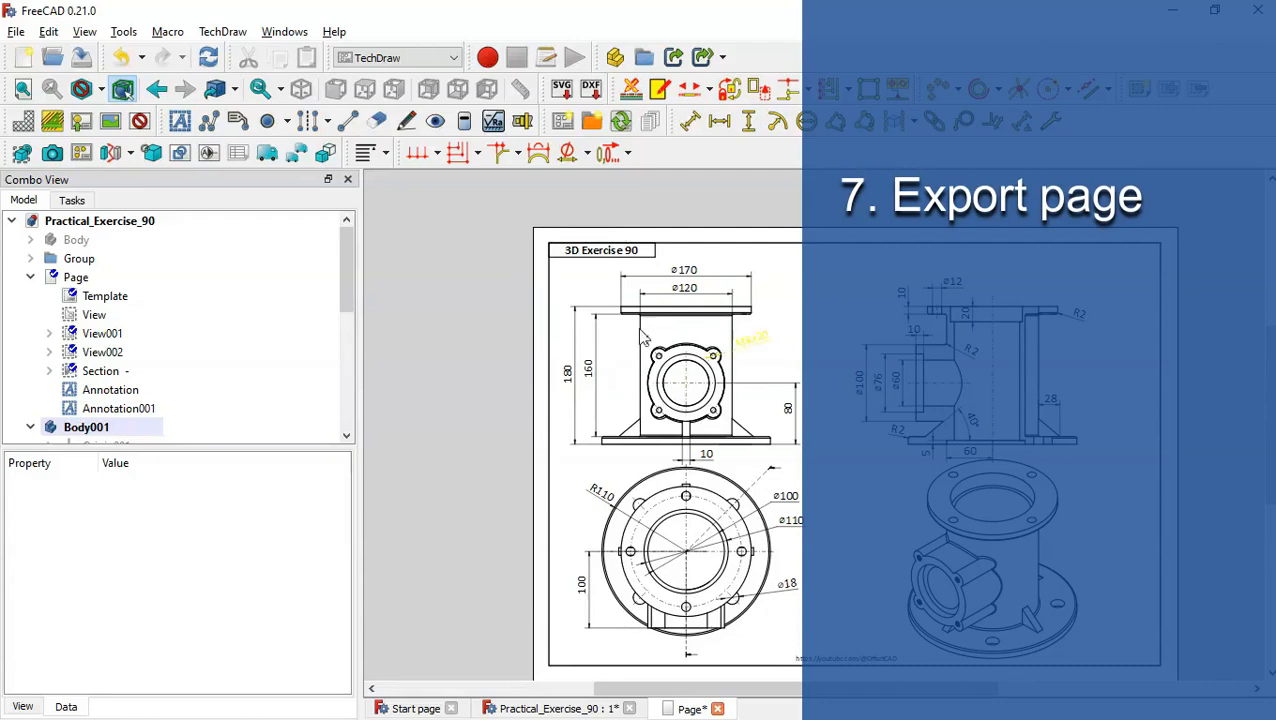
pyautogui.click(446, 304)
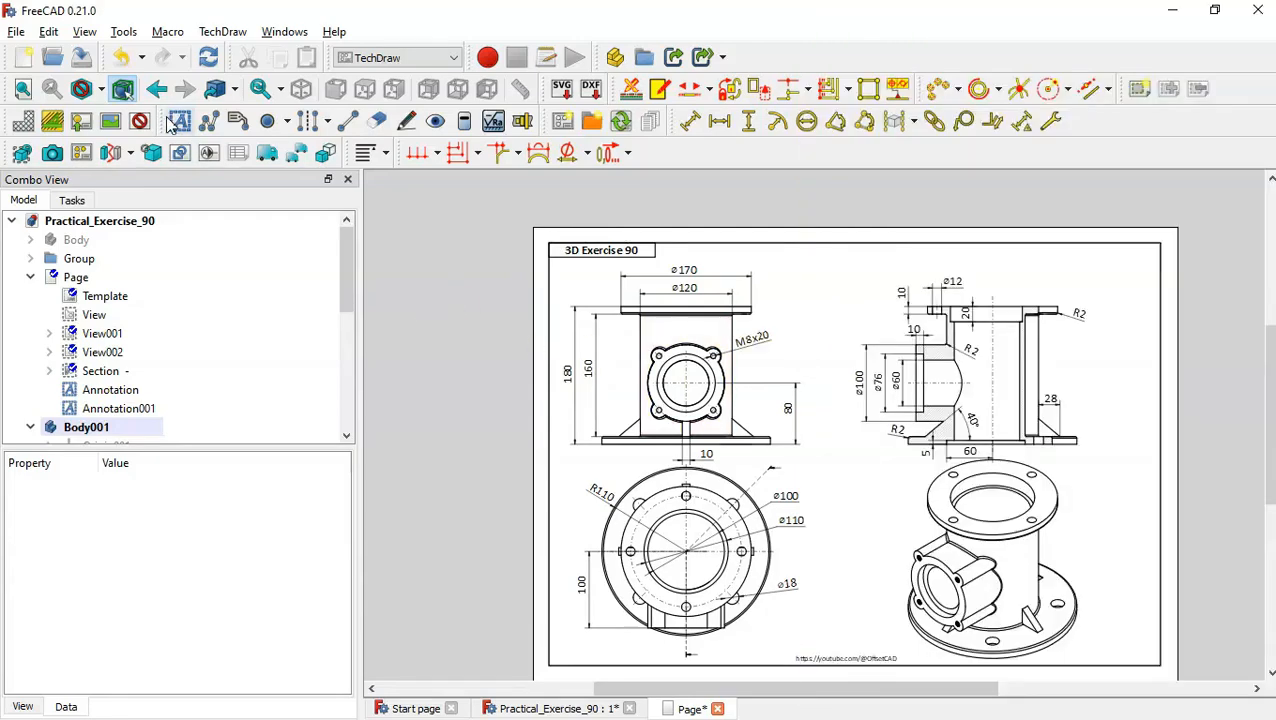
pyautogui.click(80, 58)
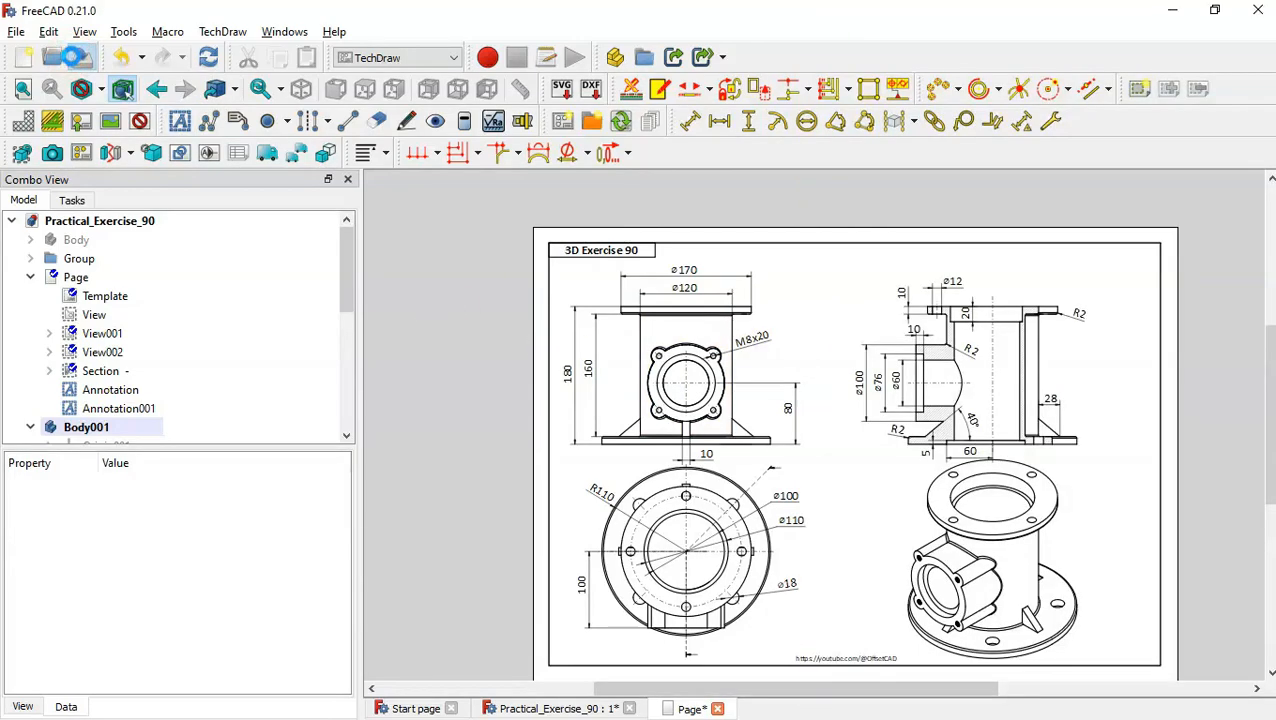
# Step: Export the drawing page as an SVG file named 90 in the tutorial folder
pyautogui.rightClick(427, 303)
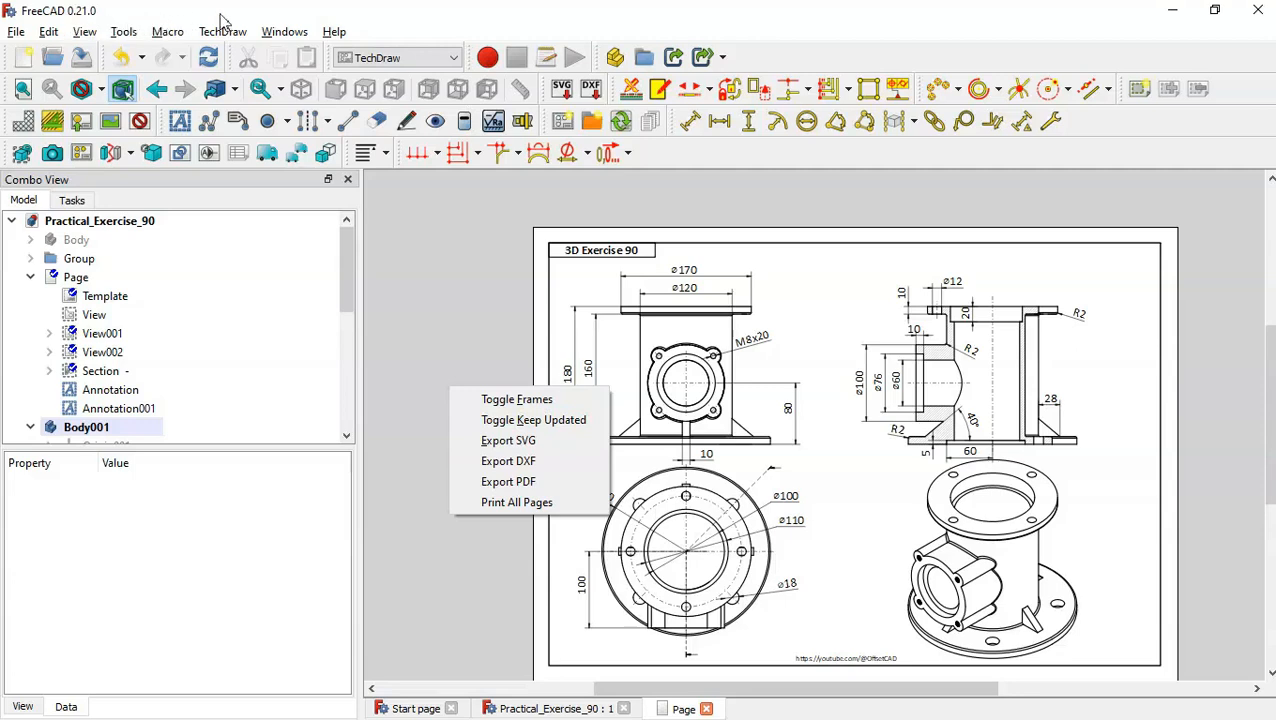
pyautogui.click(537, 446)
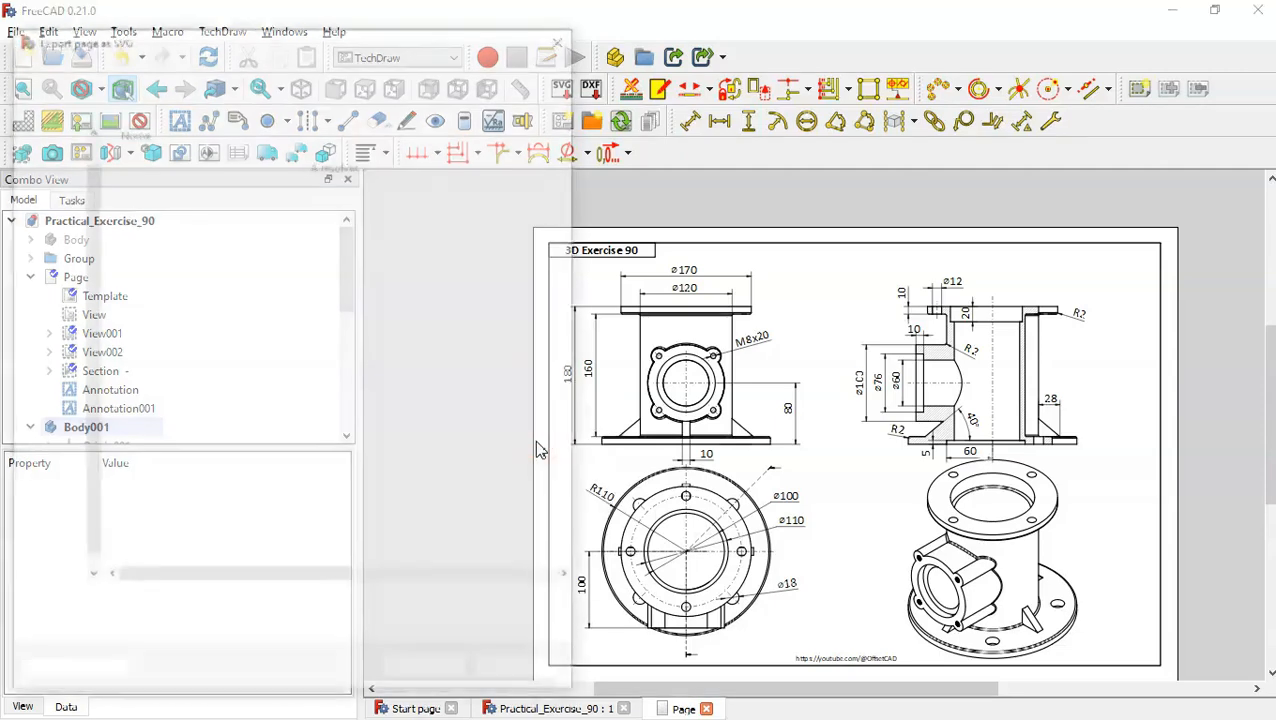
pyautogui.click(245, 607)
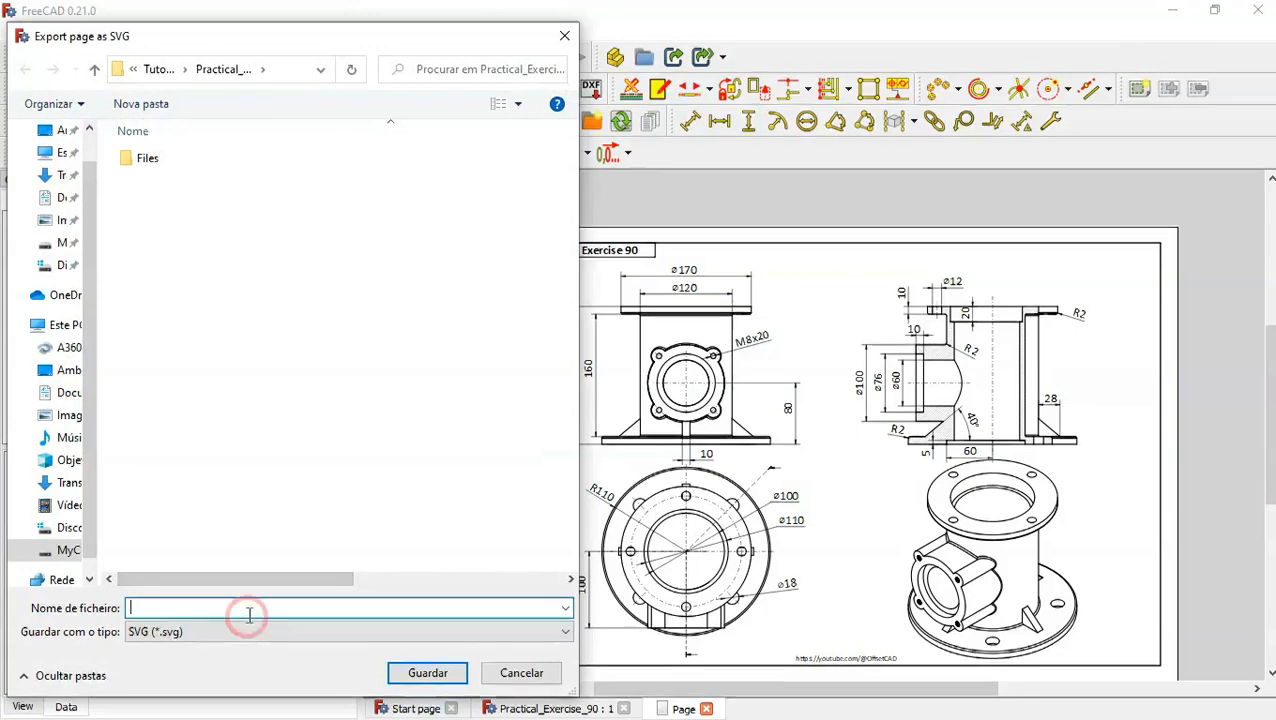
pyautogui.write('9')
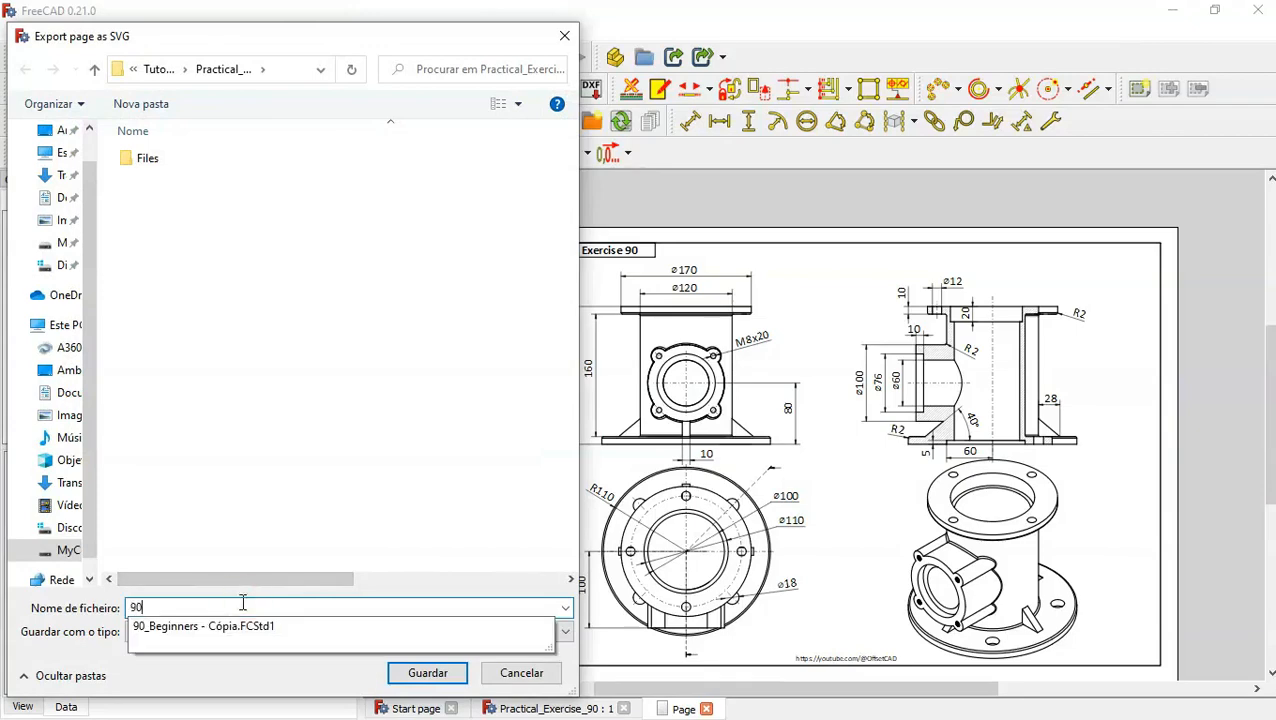
pyautogui.write('0')
pyautogui.press('Return')
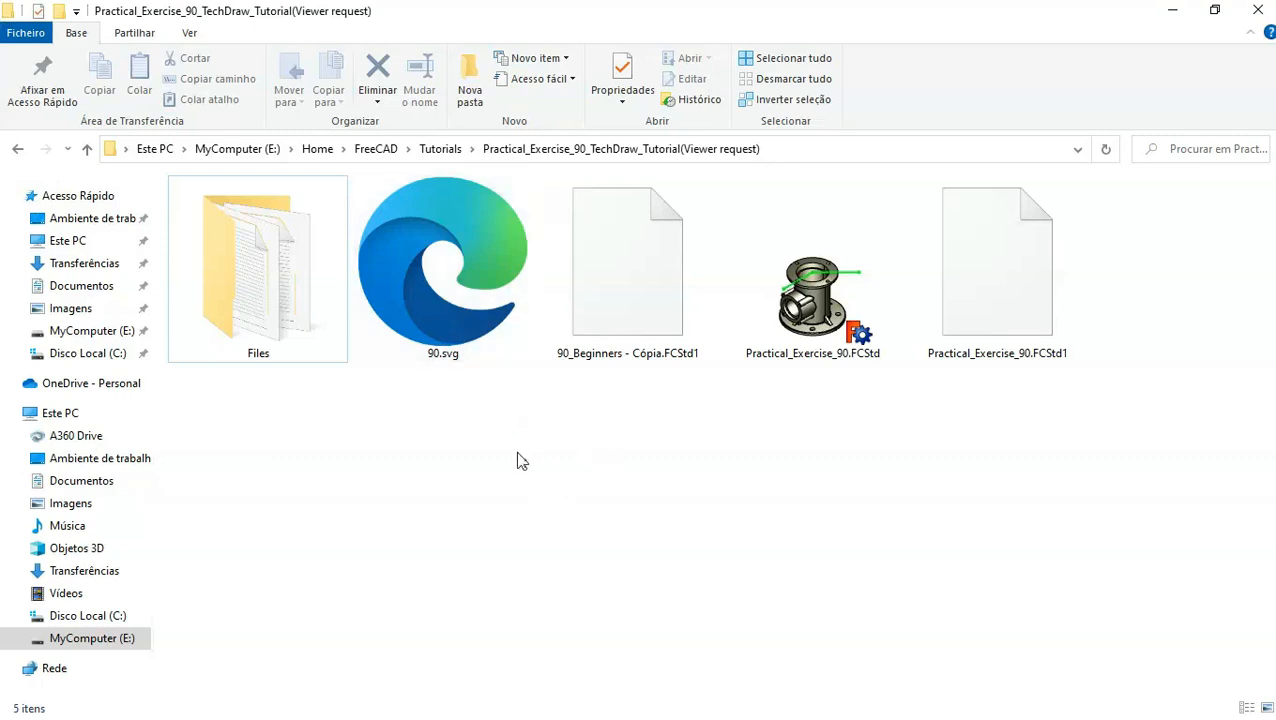
# Step: Open 90.svg from File Explorer in the browser and examine the exported views, dimensions and section hatching
pyautogui.click(451, 270)
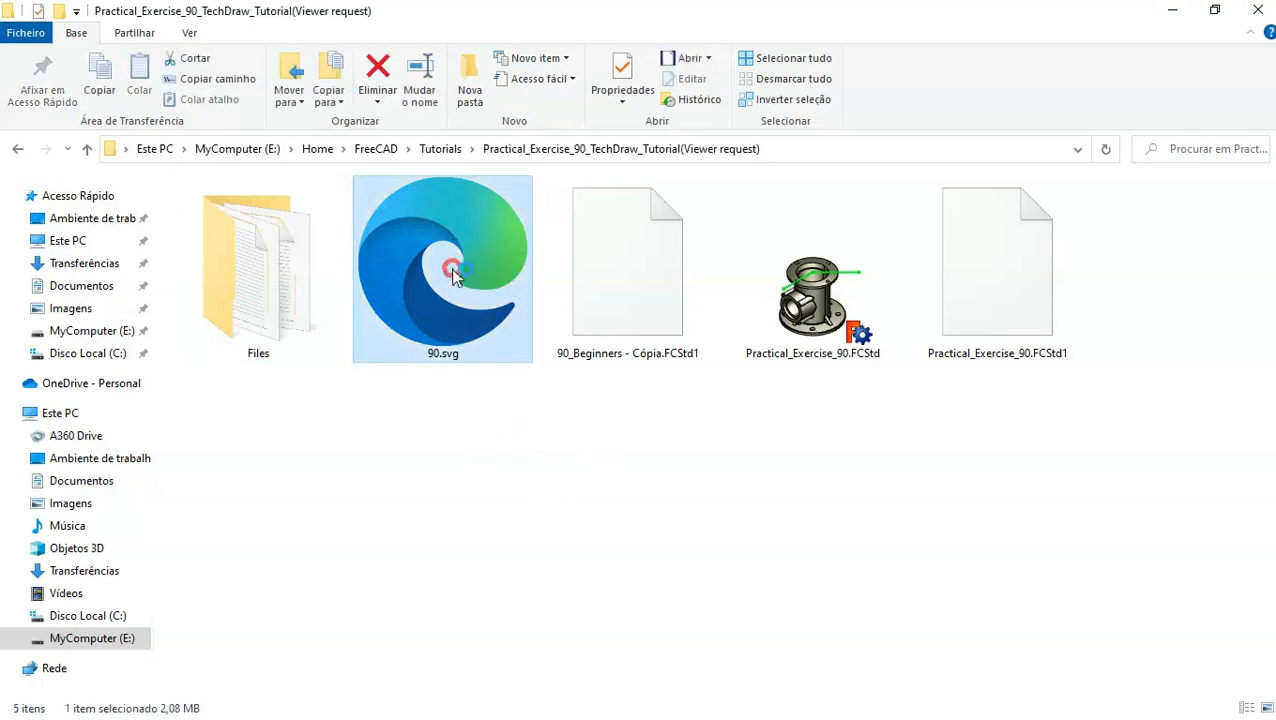
pyautogui.doubleClick(451, 268)
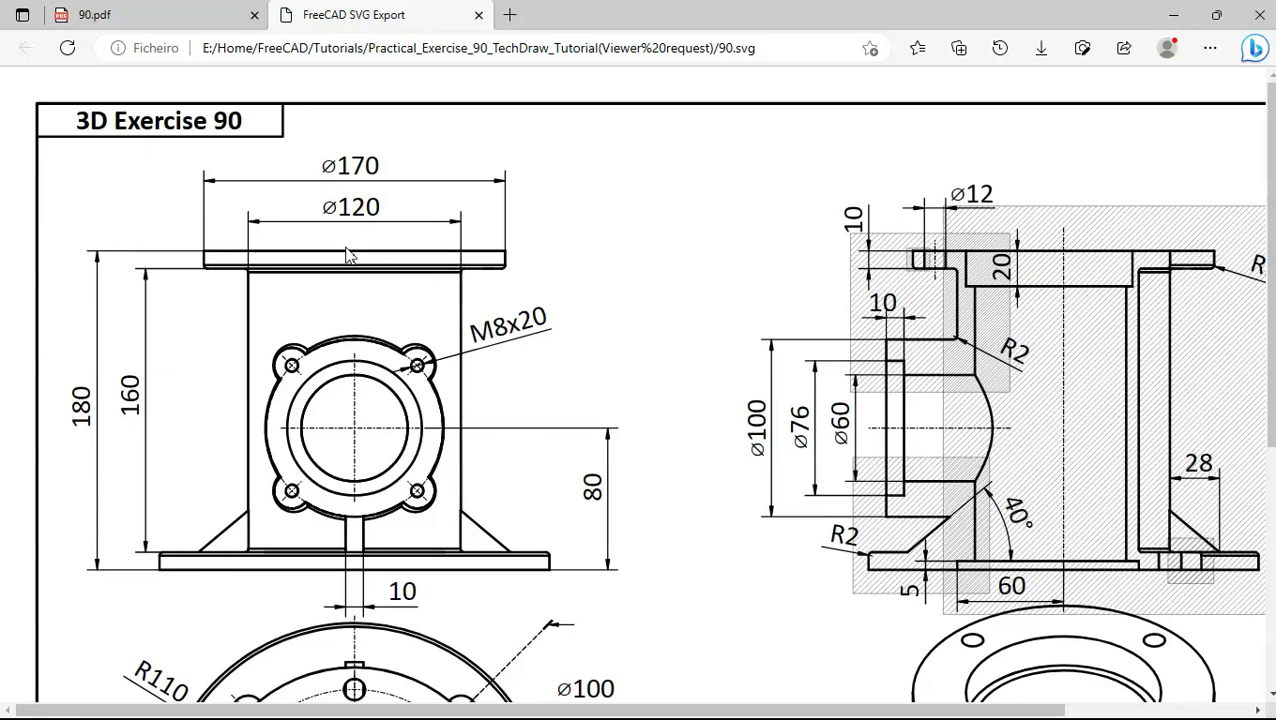
pyautogui.keyDown('ctrl'); pyautogui.scroll(-5, 349, 256); pyautogui.keyUp('ctrl')
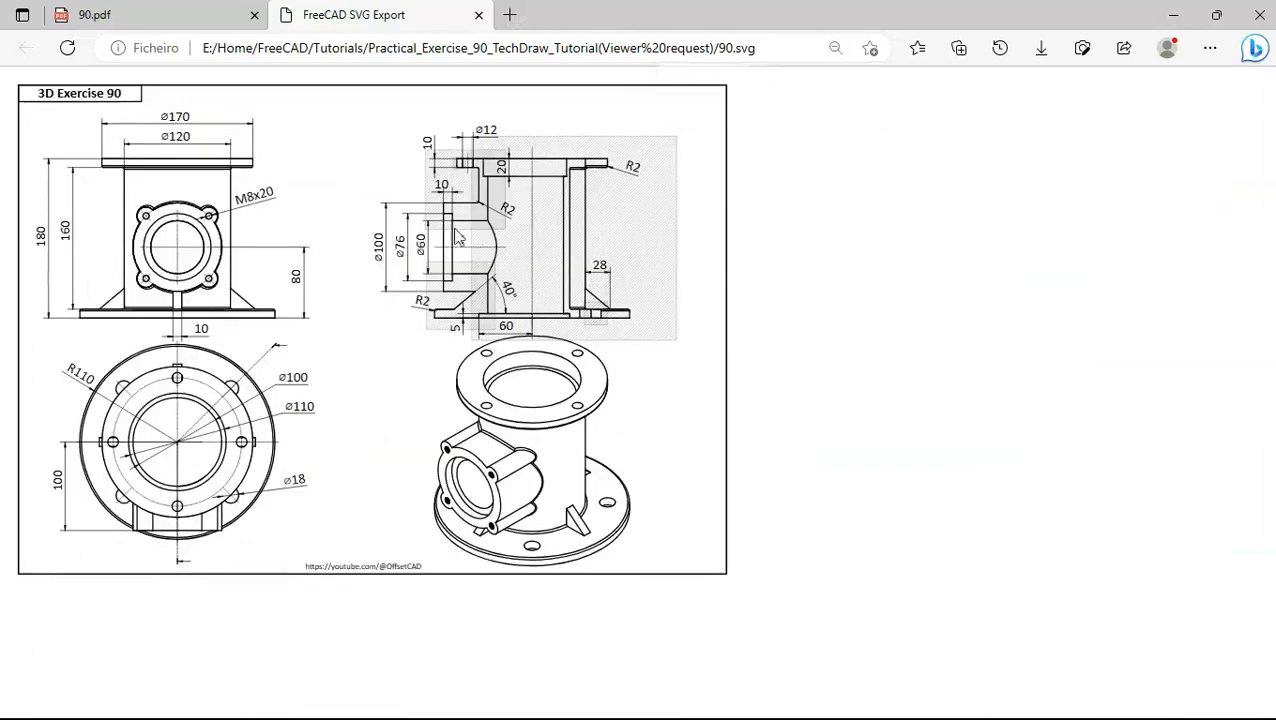
pyautogui.keyDown('ctrl'); pyautogui.scroll(3, 228, 111); pyautogui.keyUp('ctrl')
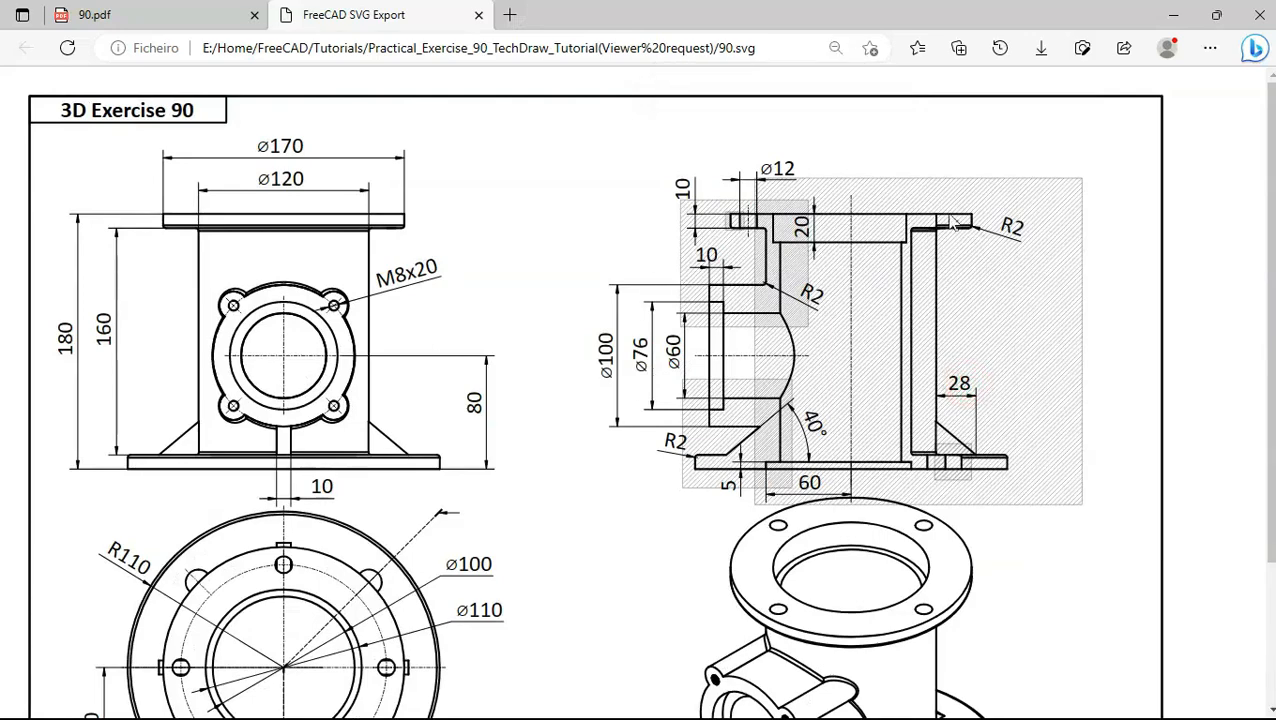
# Step: Switch back to FreeCAD and export the drawing page as a PDF file named 90
pyautogui.hotkey('alt', 'Tab')
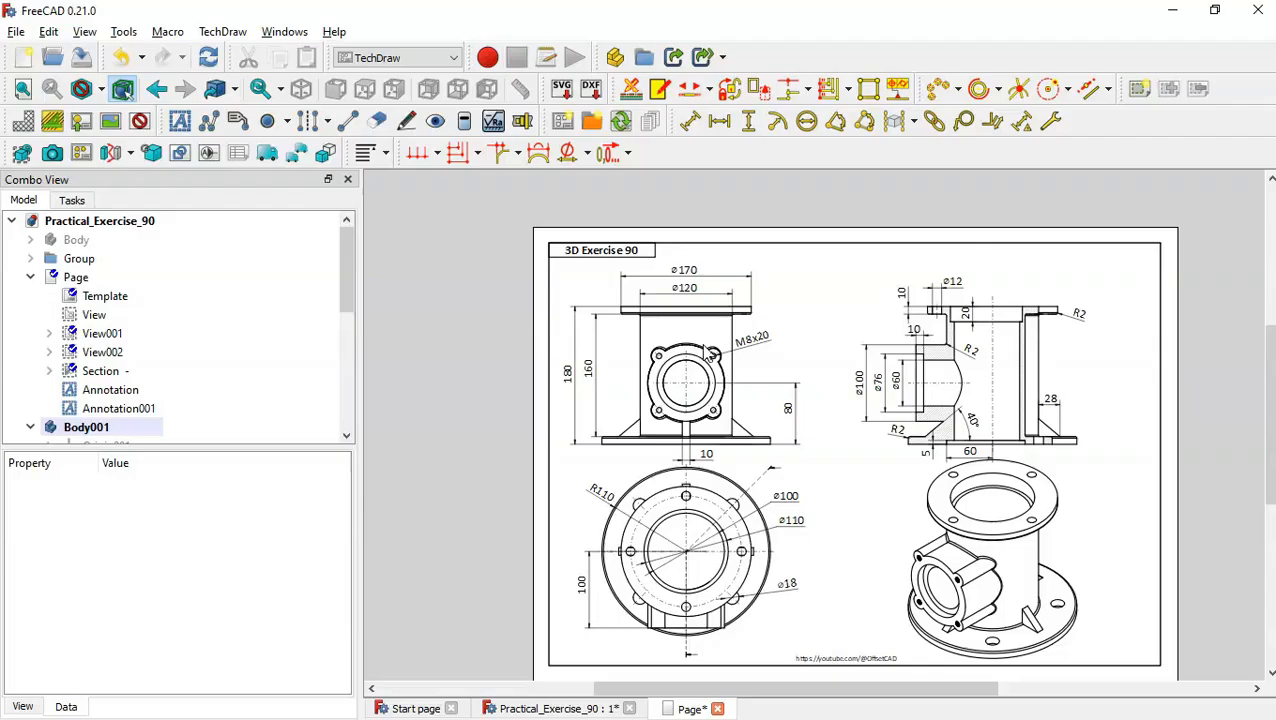
pyautogui.click(481, 353)
pyautogui.rightClick(445, 350)
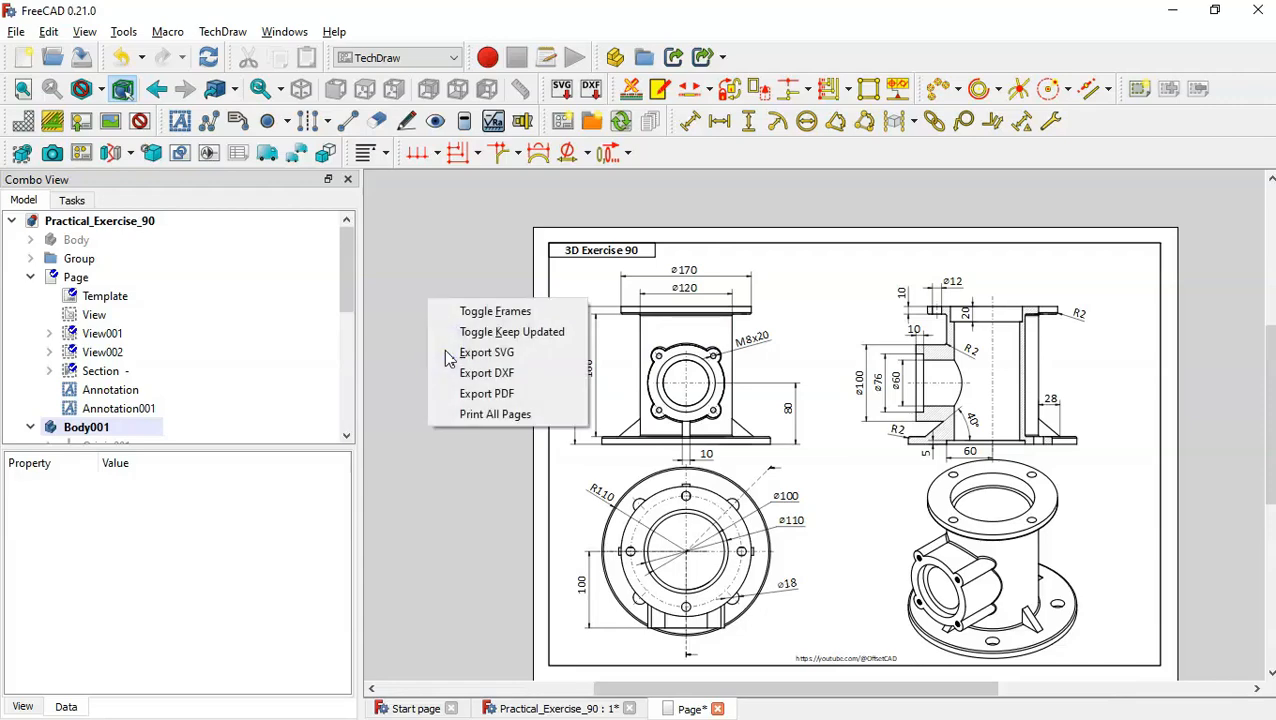
pyautogui.click(557, 396)
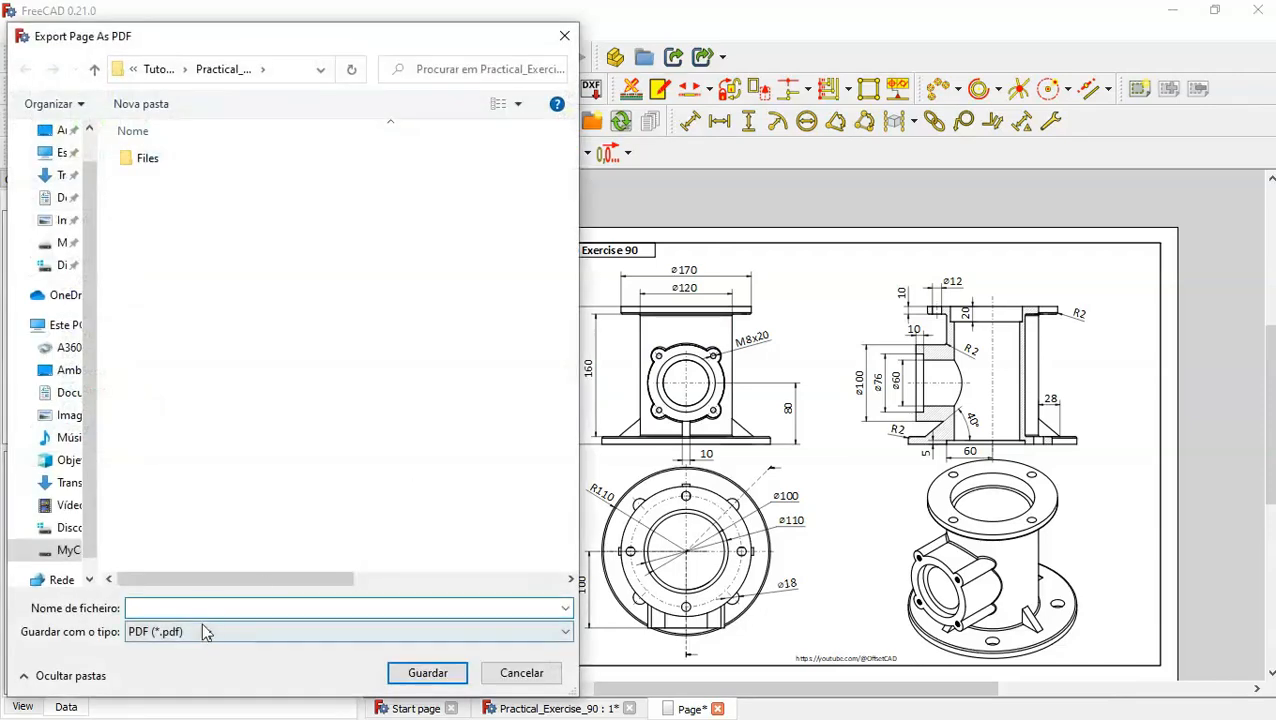
pyautogui.write('90')
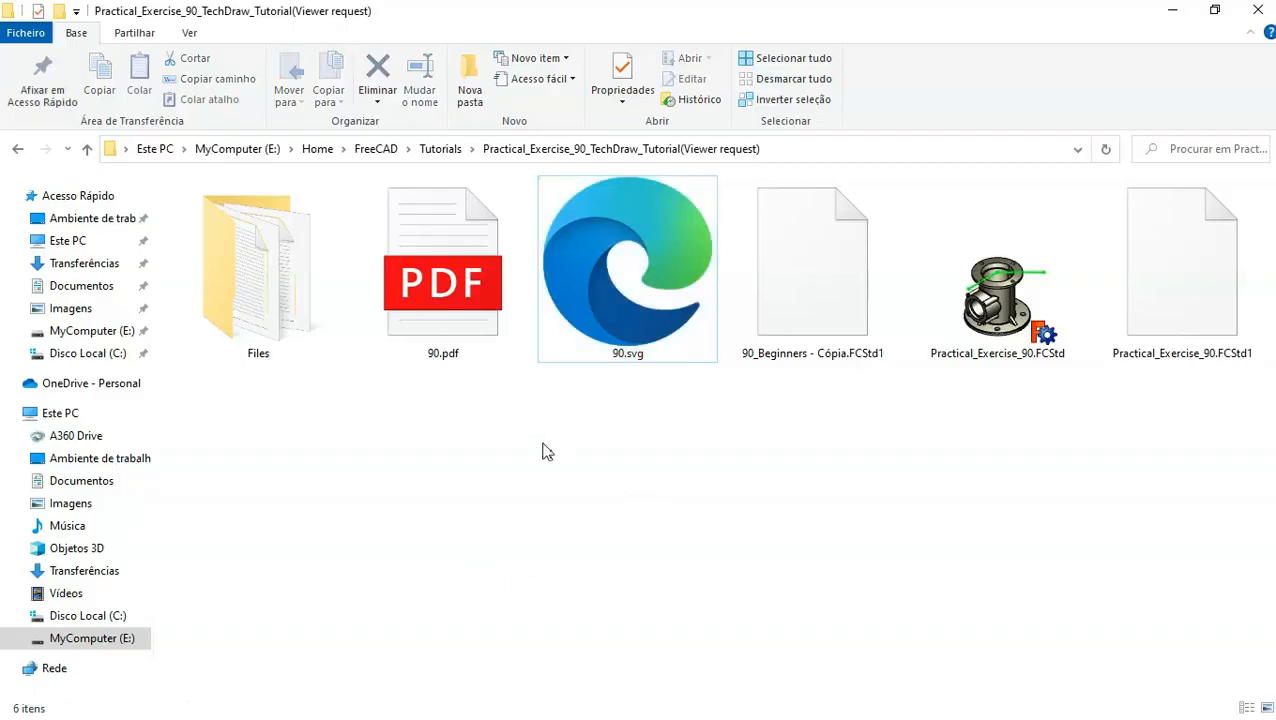
# Step: Open 90.pdf from File Explorer in the browser and examine the whole exported page, including the section view's hatching
pyautogui.click(447, 290)
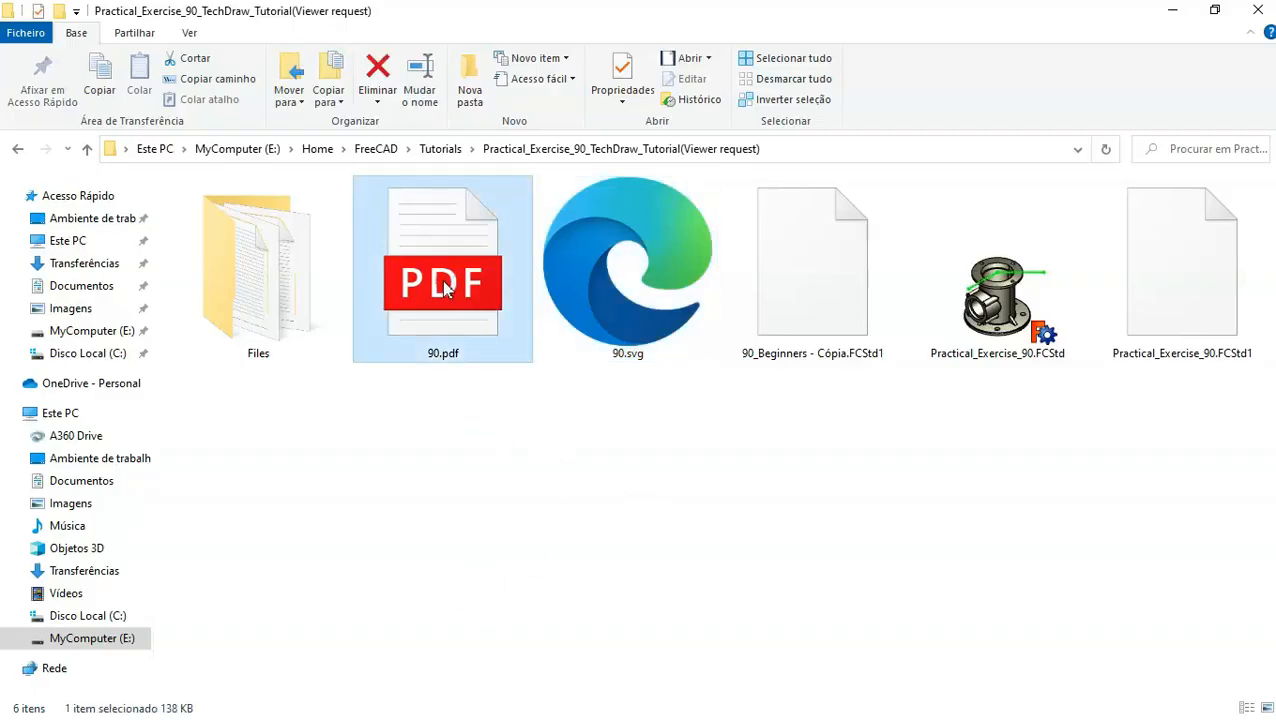
pyautogui.doubleClick(447, 290)
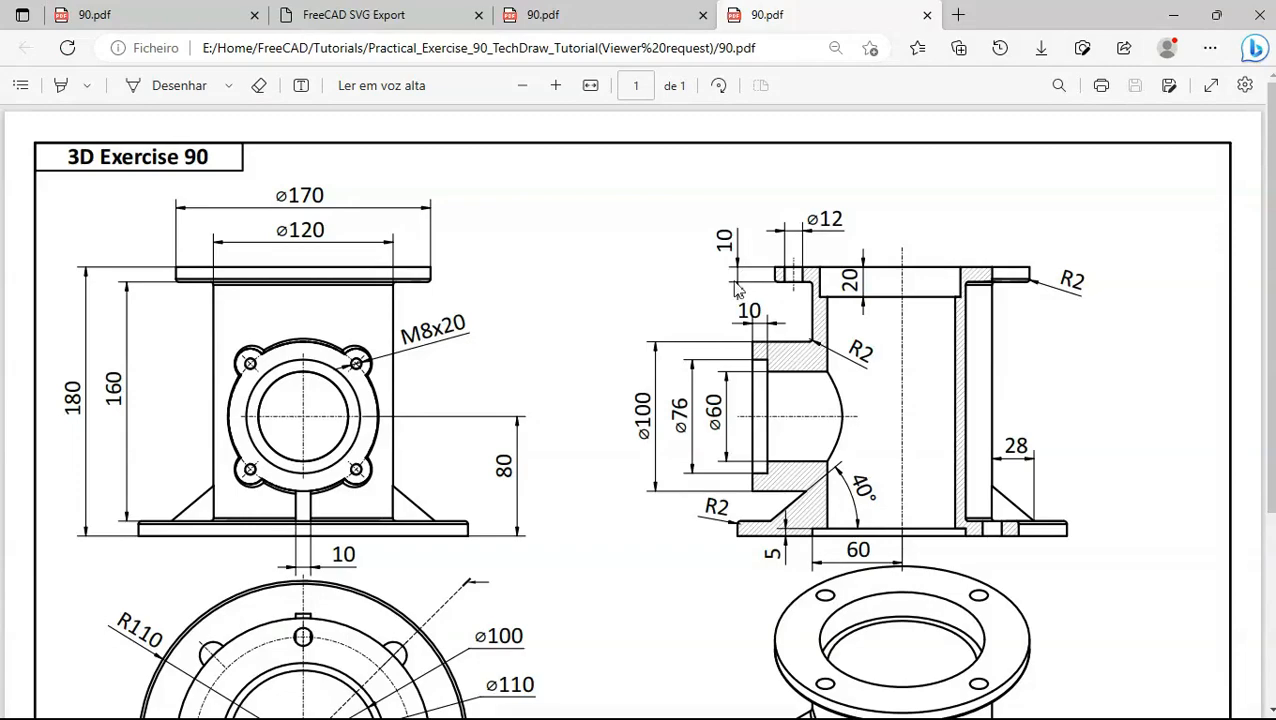
pyautogui.scroll(-3, 736, 288)
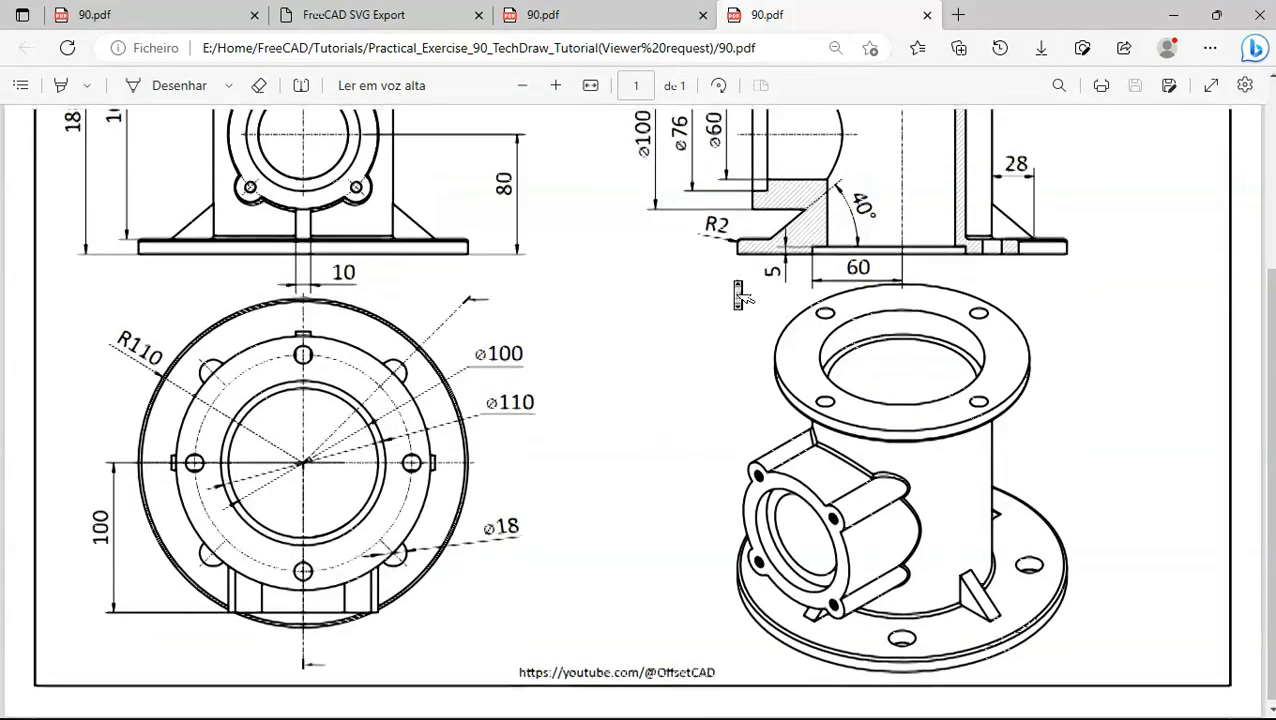
pyautogui.scroll(3, 736, 288)
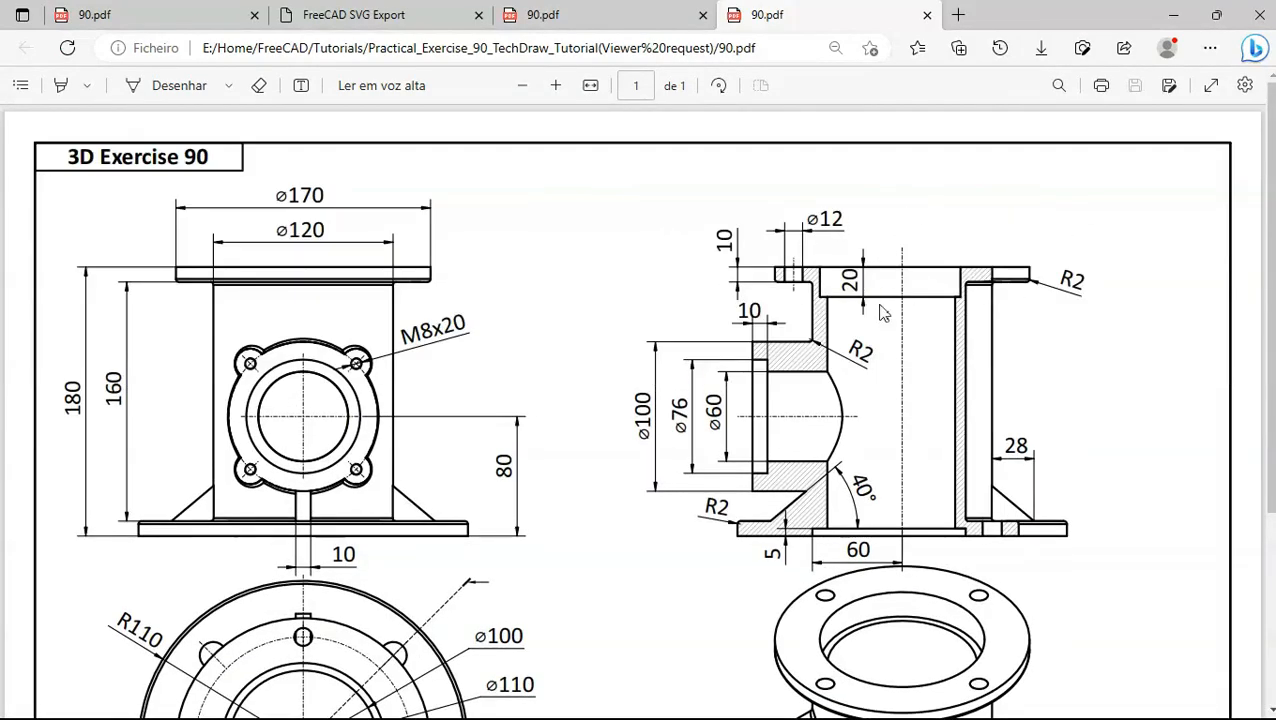